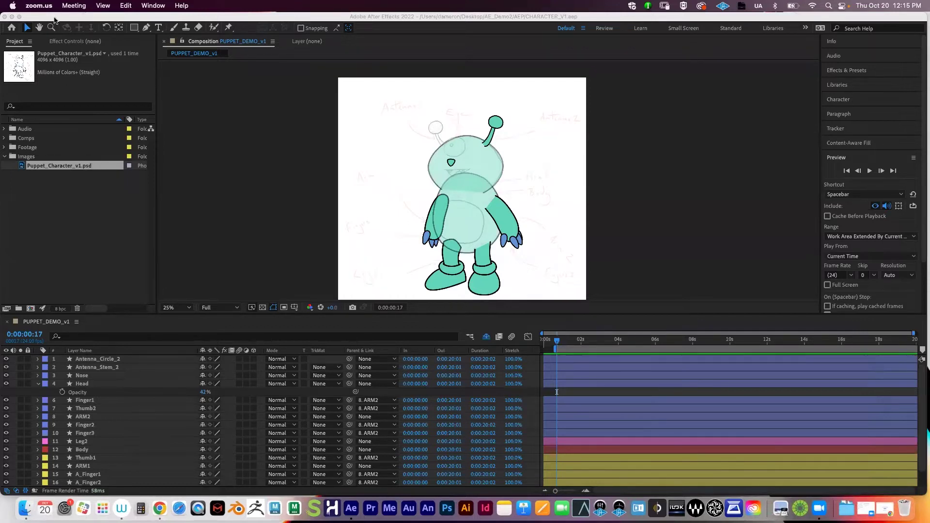
Raise the opacity of the Puppet_Character_v1.psd sketch layer to 100%
{"action": "left_click", "coordinate": [56, 21]}
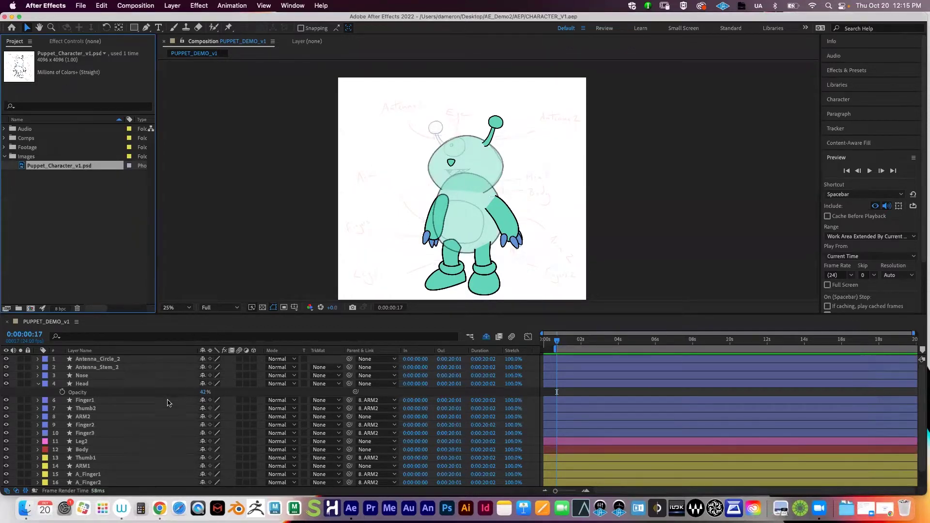
{"action": "scroll", "coordinate": [168, 402], "scroll_direction": "down", "scroll_amount": 2}
{"action": "left_click", "coordinate": [111, 482]}
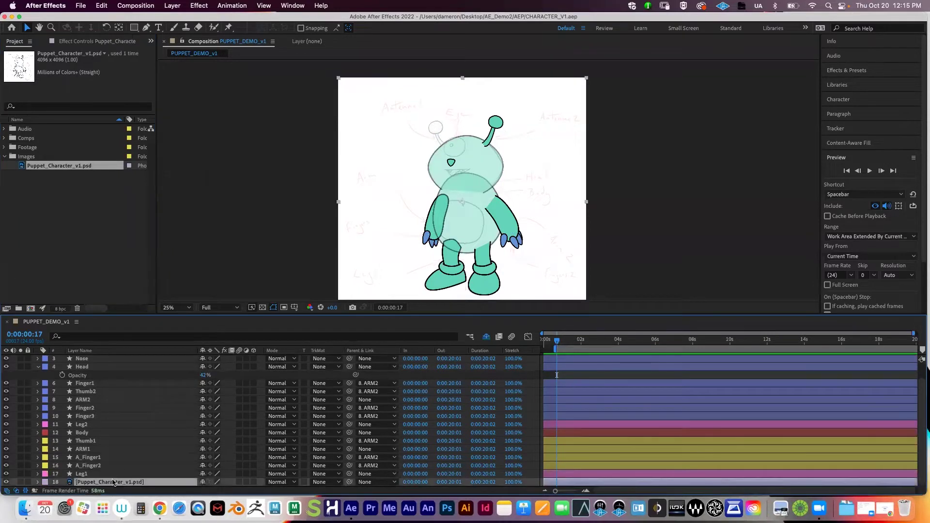
{"action": "key", "text": "t"}
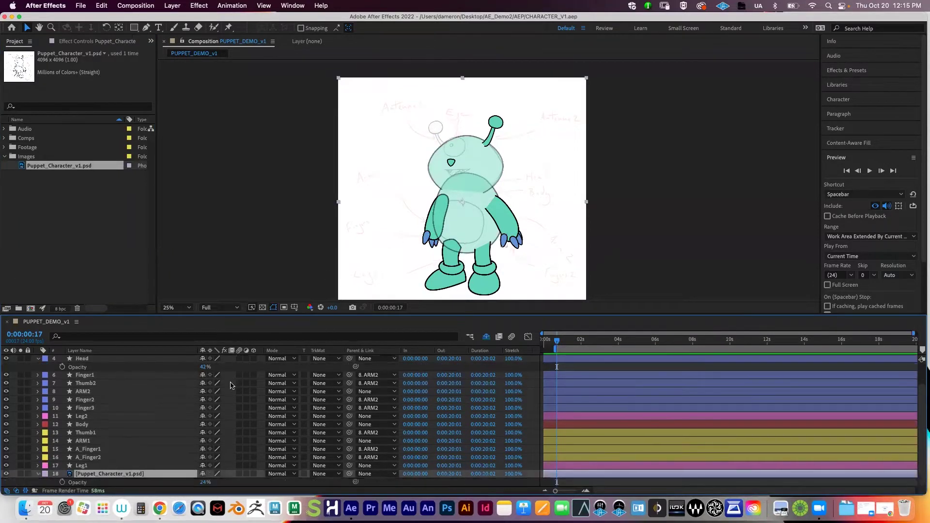
{"action": "left_click_drag", "start_coordinate": [204, 483], "coordinate": [306, 479]}
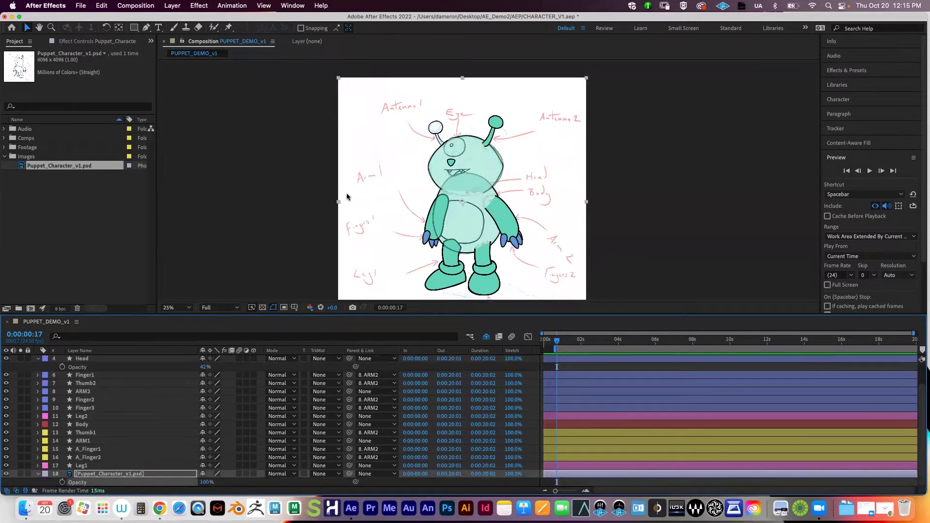
Start a file import and select Puppet_Character_v1.psd from the Images folder inside AE_Demo2
{"action": "left_click", "coordinate": [82, 6]}
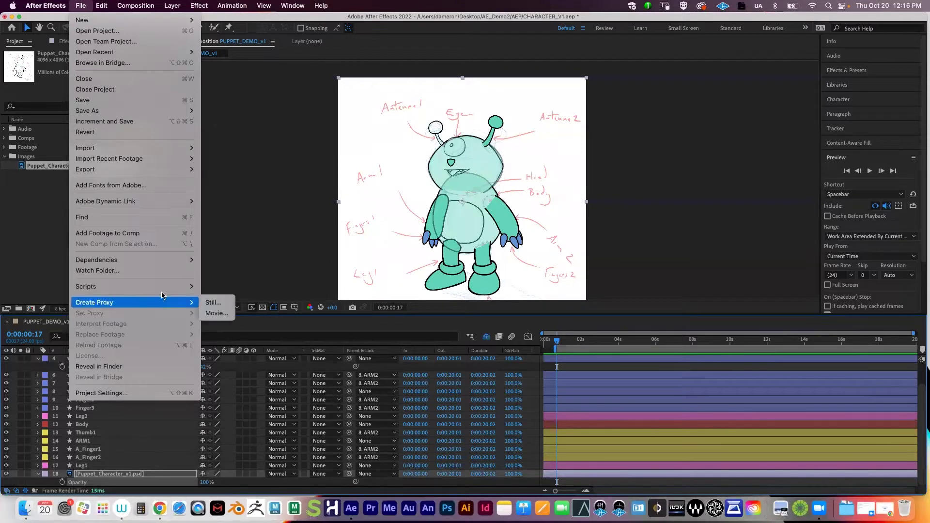
{"action": "mouse_move", "coordinate": [125, 145]}
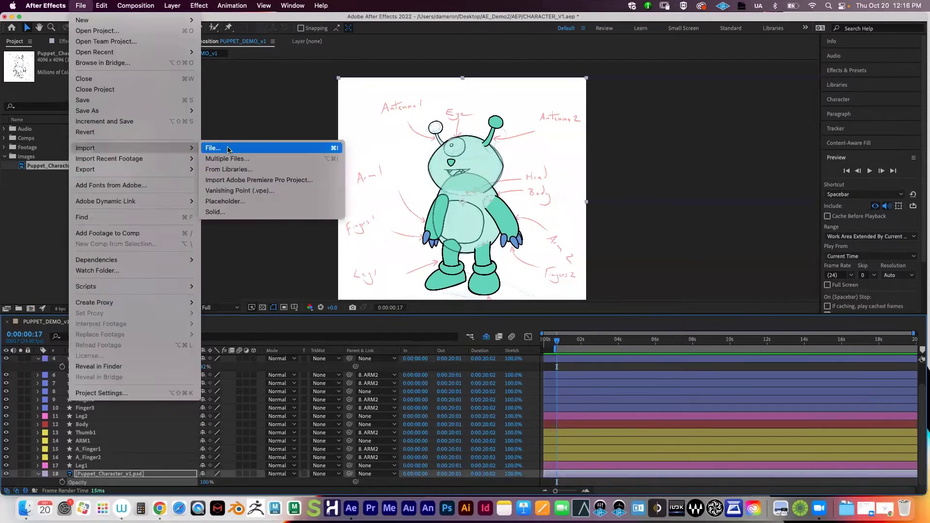
{"action": "left_click", "coordinate": [228, 149]}
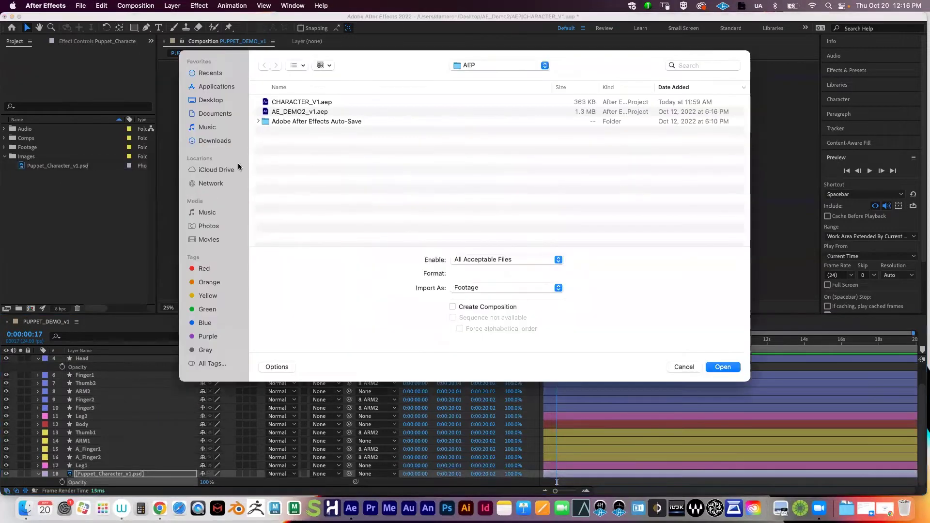
{"action": "left_click", "coordinate": [489, 65]}
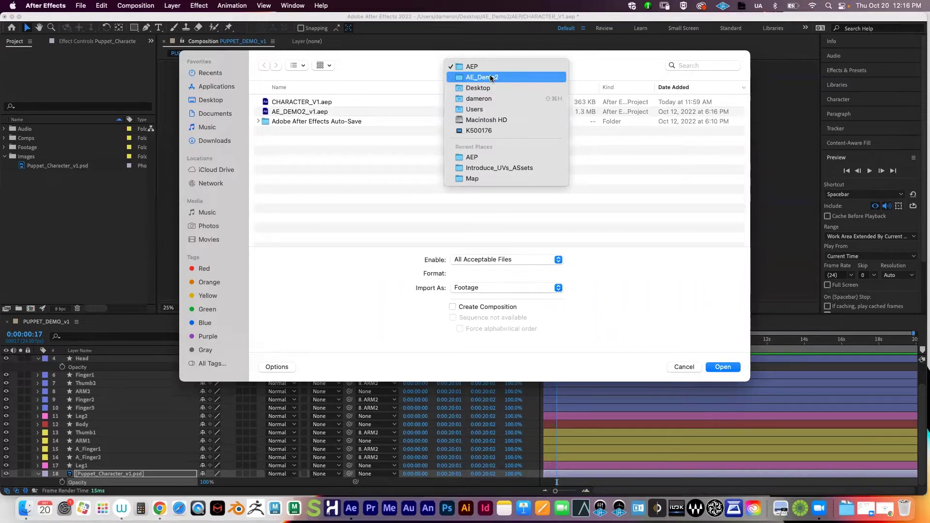
{"action": "left_click", "coordinate": [491, 77]}
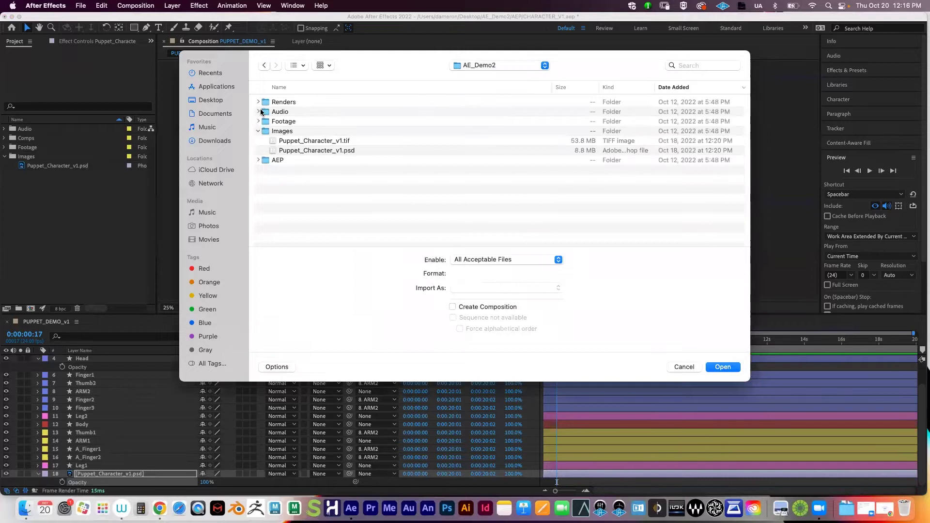
{"action": "left_click", "coordinate": [289, 135]}
{"action": "left_click", "coordinate": [323, 151]}
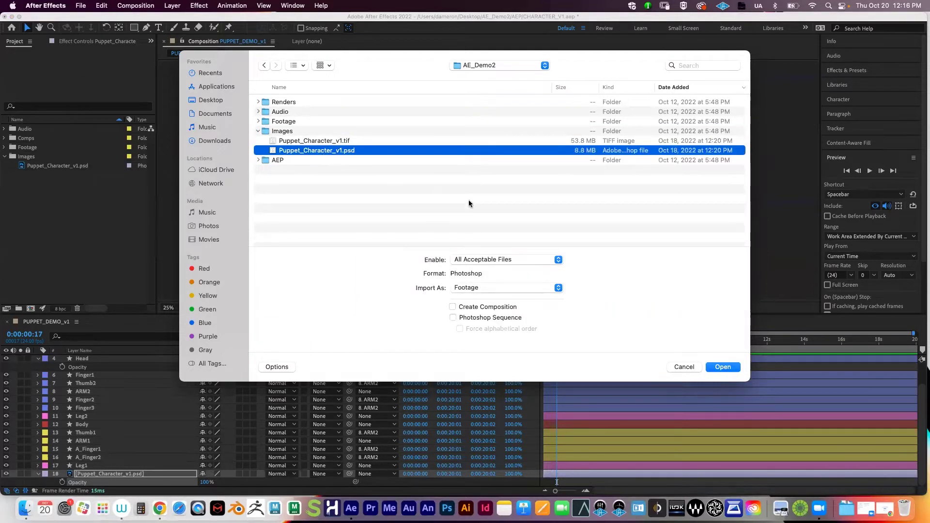
Import the Photoshop file as a Composition with Editable Layer Styles and look through its imported layers folder
{"action": "left_click", "coordinate": [516, 289]}
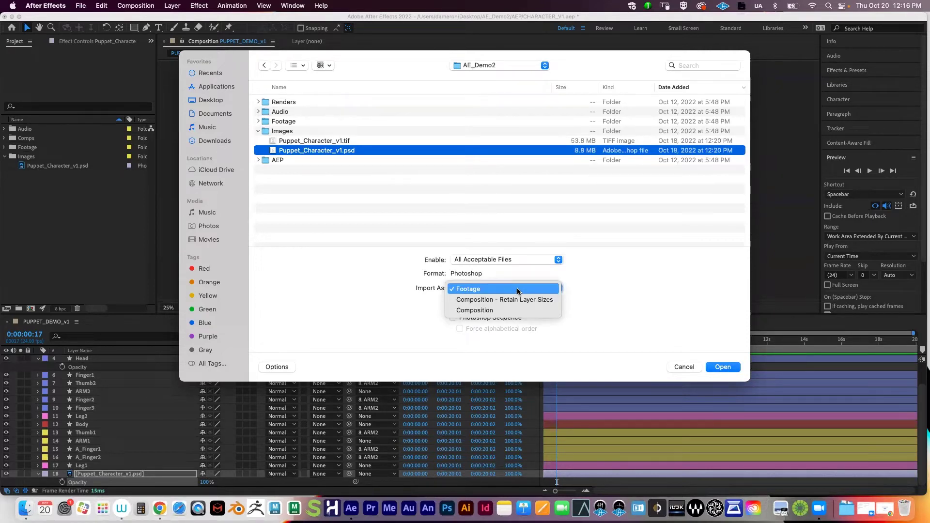
{"action": "left_click", "coordinate": [519, 289]}
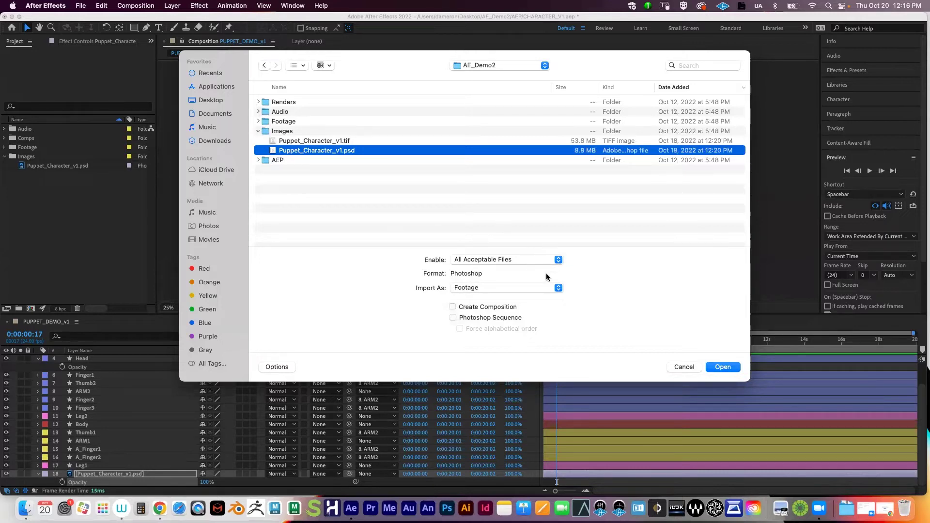
{"action": "left_click", "coordinate": [510, 287]}
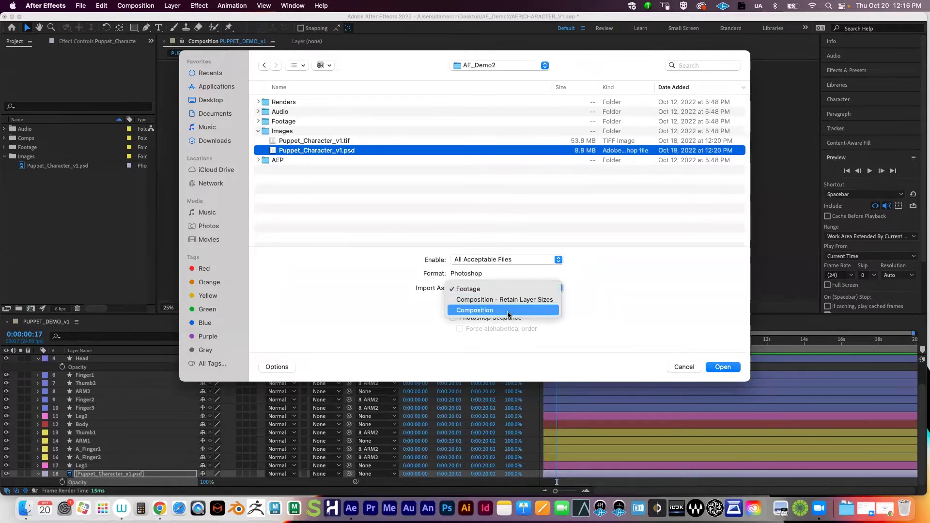
{"action": "left_click", "coordinate": [508, 310]}
{"action": "left_click", "coordinate": [727, 369]}
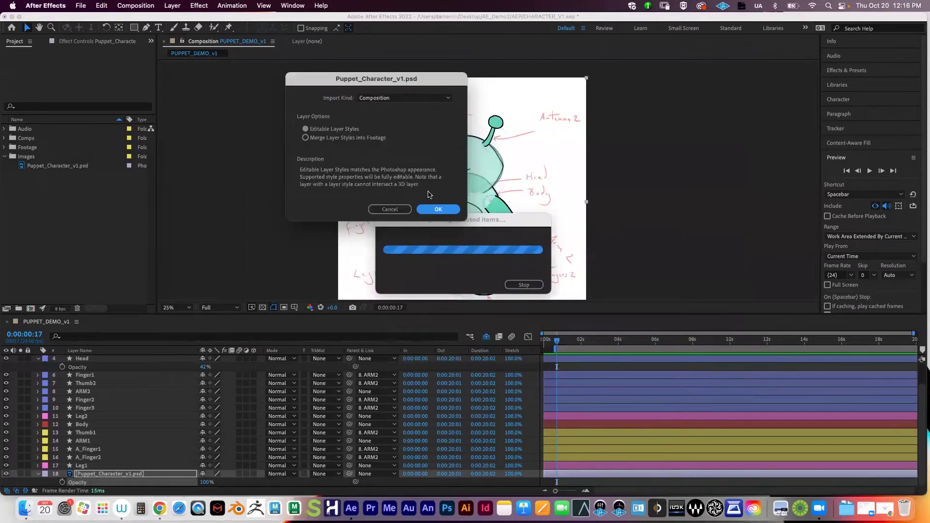
{"action": "left_click", "coordinate": [438, 209]}
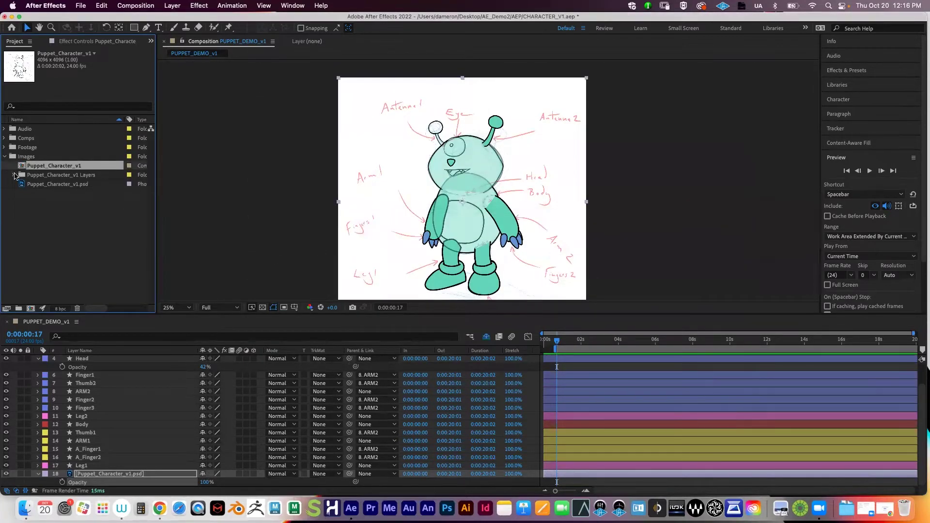
{"action": "left_click", "coordinate": [14, 175]}
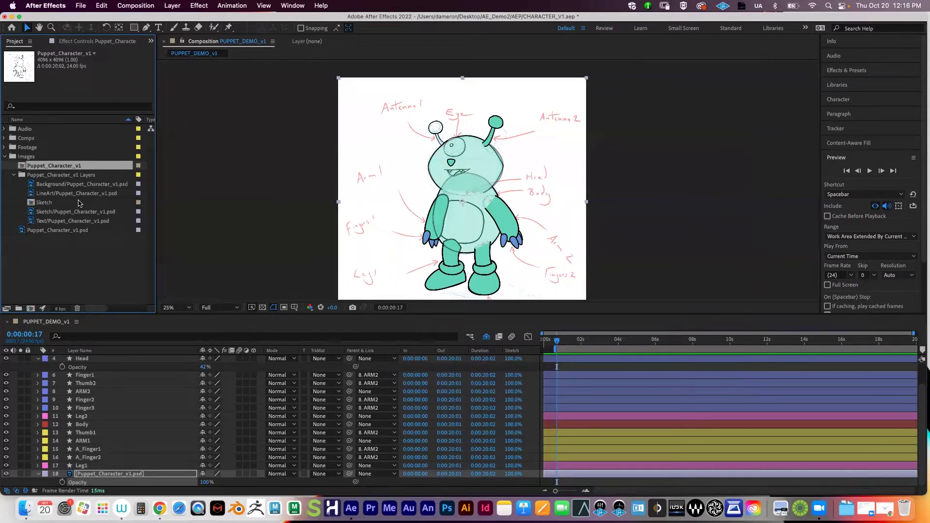
{"action": "left_click", "coordinate": [12, 176]}
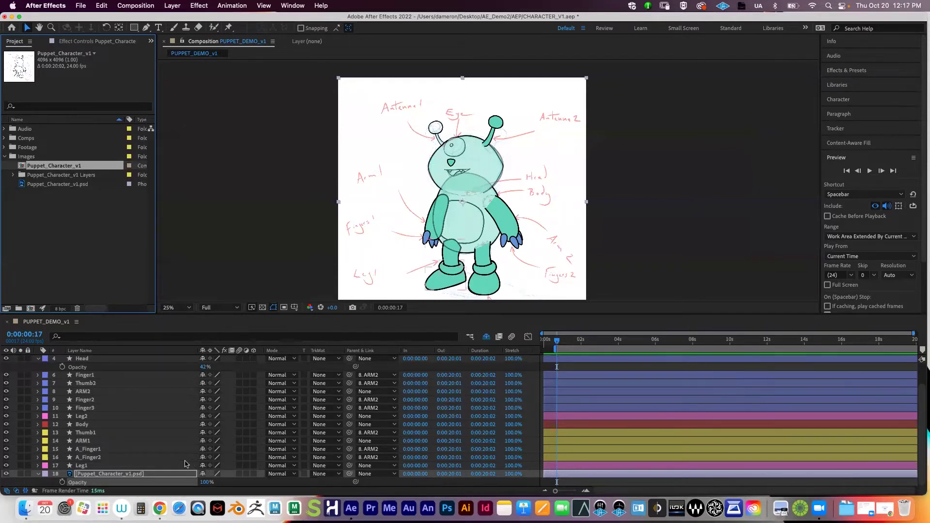
Collapse the Head layer's properties and set the opacity of the Puppet_Character_v1.psd layer to 24%
{"action": "scroll", "coordinate": [97, 445], "scroll_direction": "up", "scroll_amount": 3}
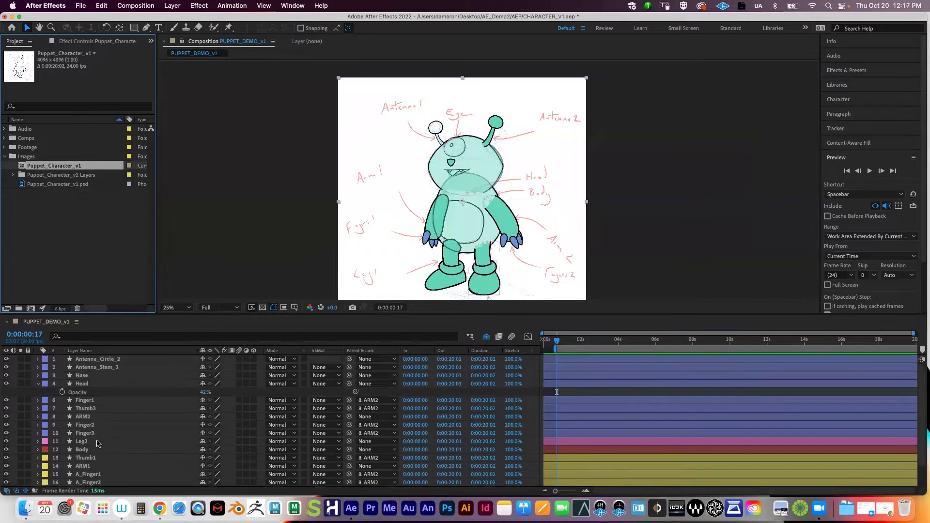
{"action": "left_click", "coordinate": [39, 384]}
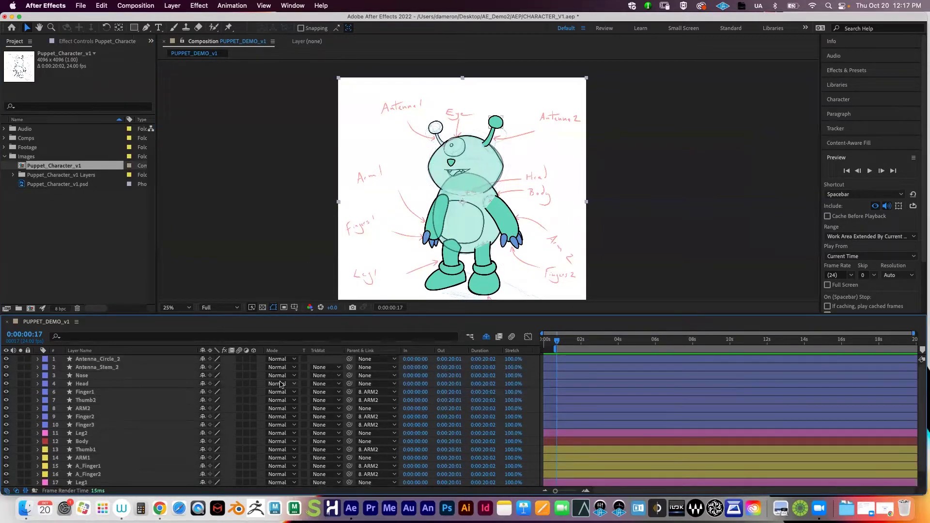
{"action": "scroll", "coordinate": [119, 449], "scroll_direction": "down", "scroll_amount": 2}
{"action": "left_click", "coordinate": [100, 475]}
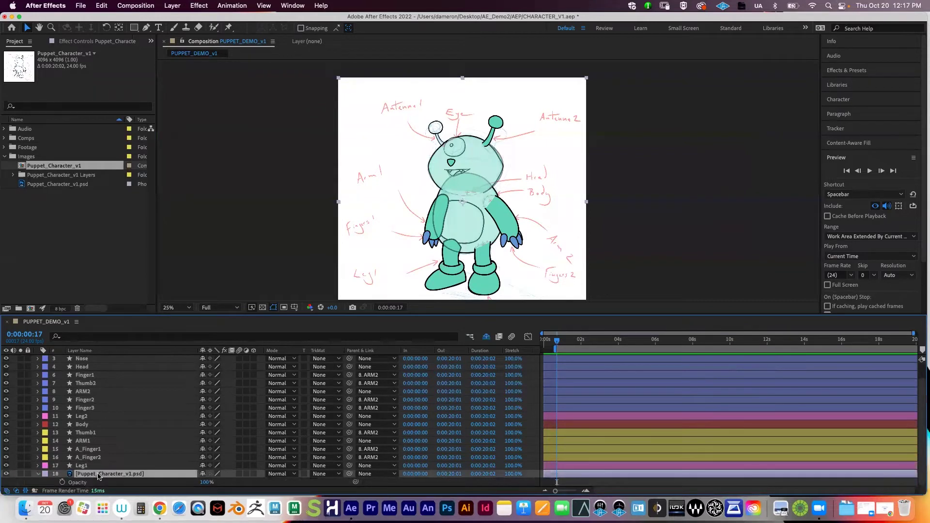
{"action": "left_click", "coordinate": [205, 483]}
{"action": "type", "text": "24"}
{"action": "key", "text": "Return"}
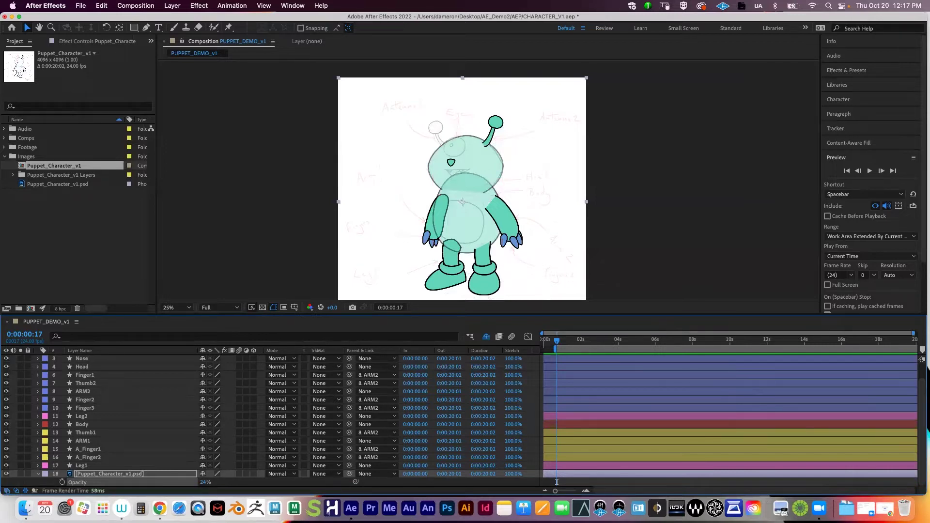
{"action": "key", "text": "period"}
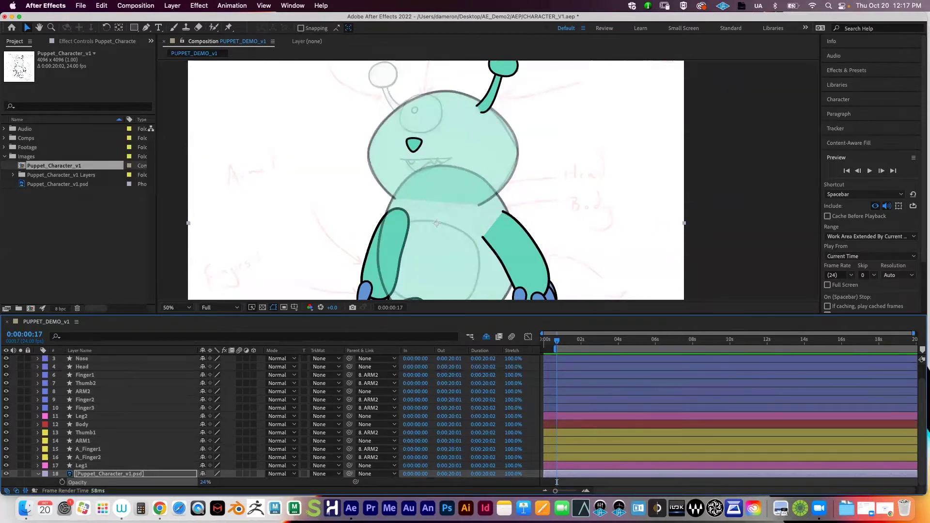
{"action": "key", "text": "comma"}
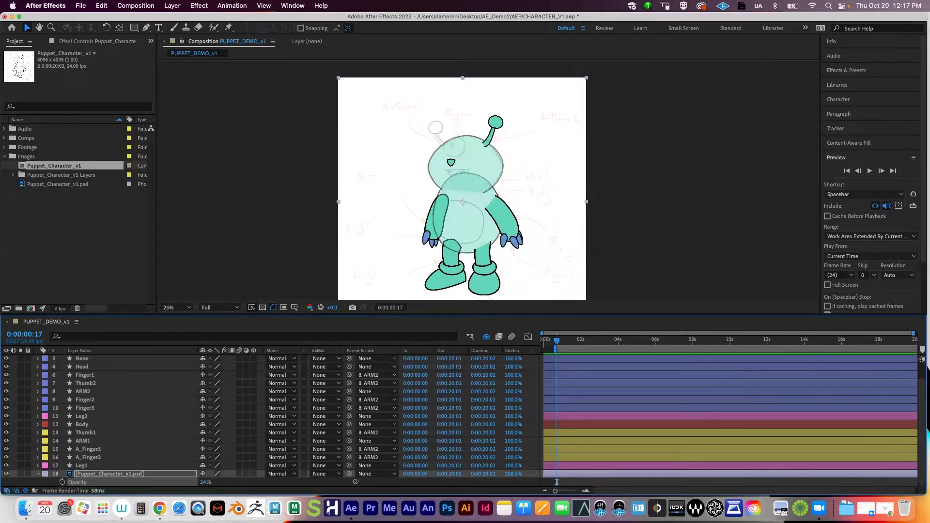
Set the duration of the PUPPET_DEMO_v1 composition in the Comps folder to 0:00:20:00
{"action": "left_click", "coordinate": [4, 157]}
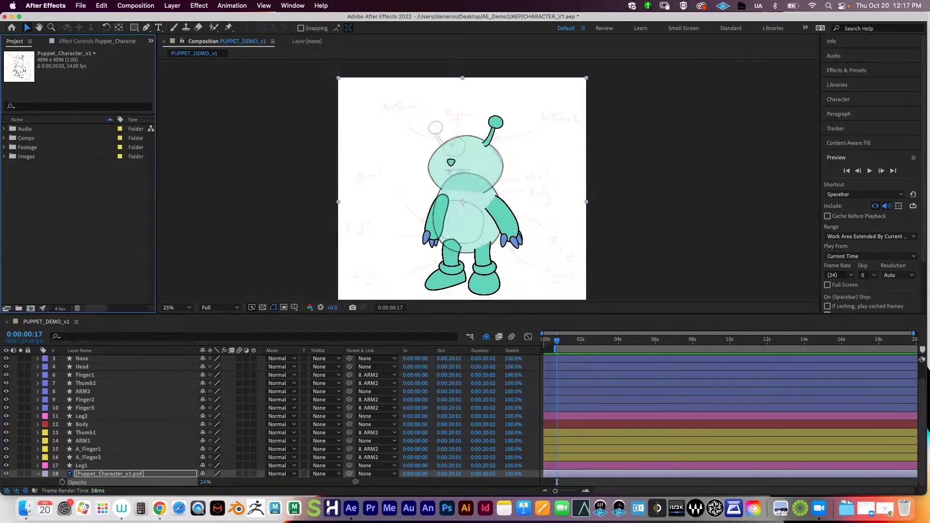
{"action": "left_click", "coordinate": [4, 138]}
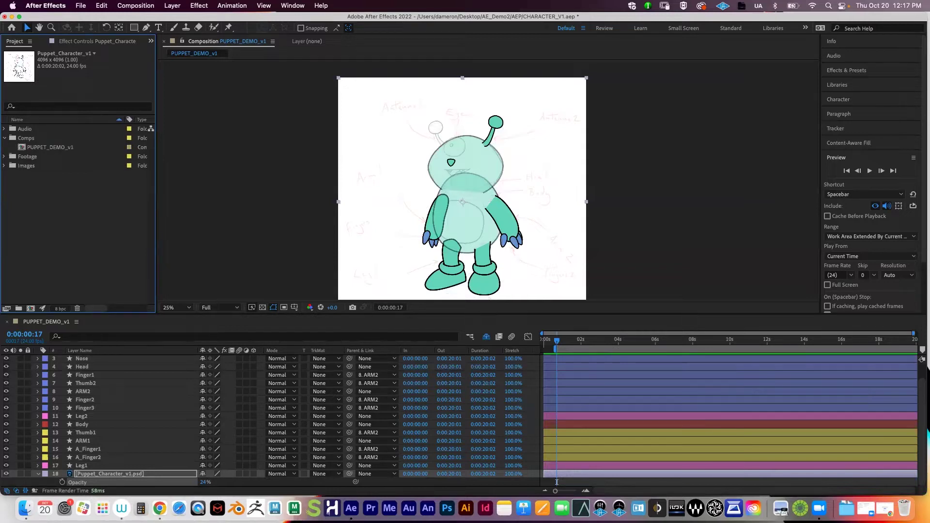
{"action": "left_click", "coordinate": [51, 148]}
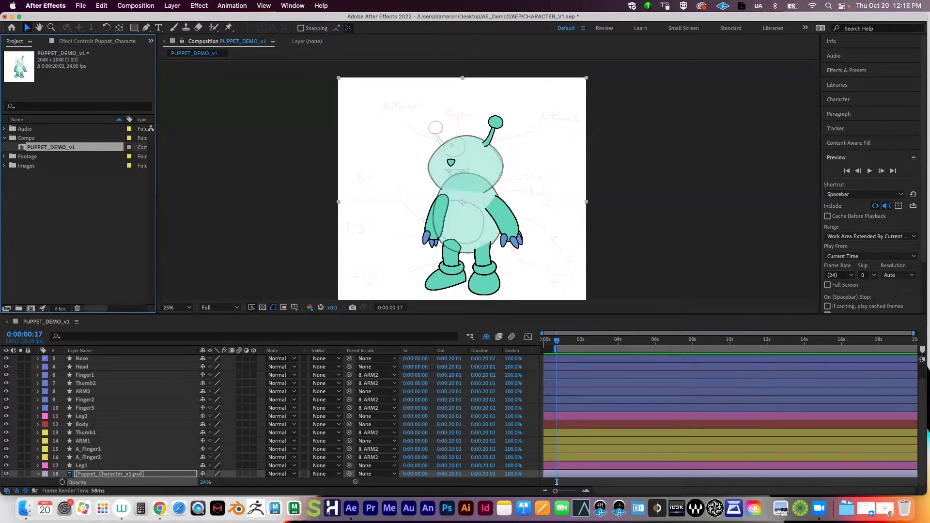
{"action": "left_click", "coordinate": [142, 5]}
{"action": "left_click", "coordinate": [147, 36]}
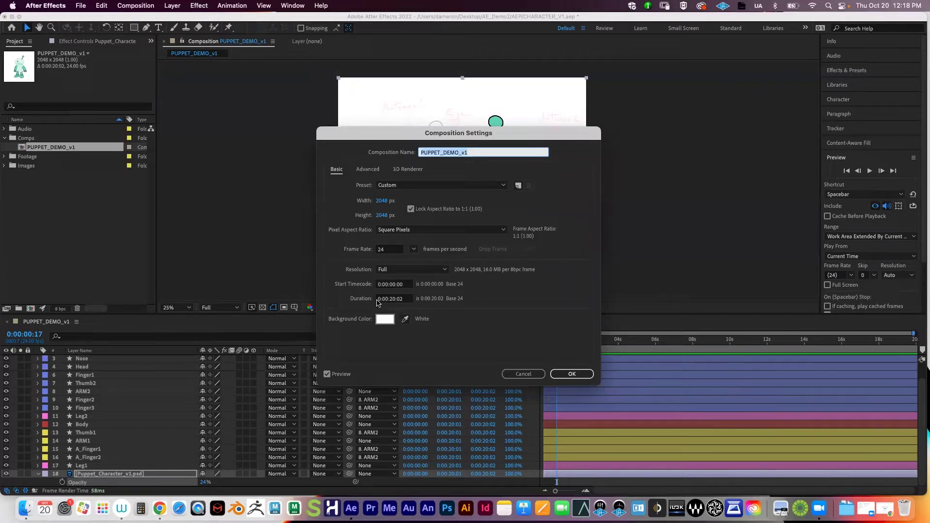
{"action": "left_click", "coordinate": [395, 301]}
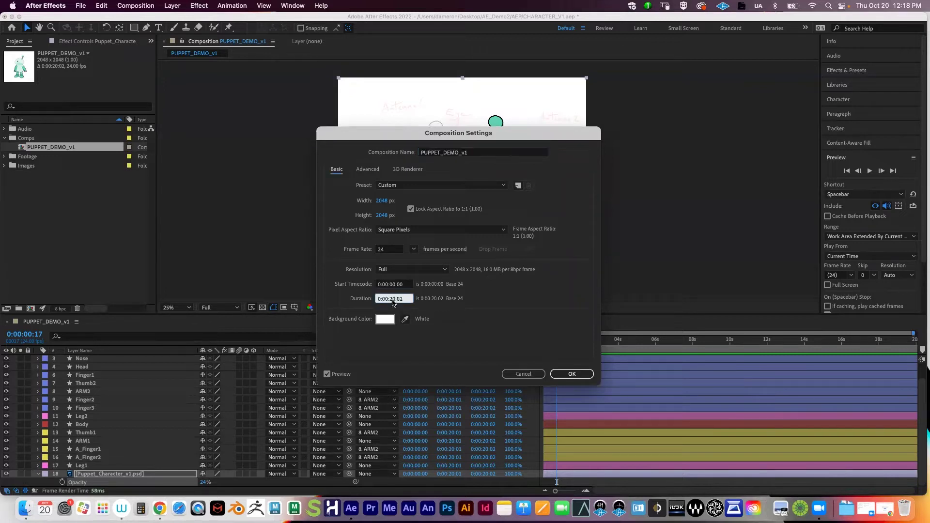
{"action": "key", "text": "BackSpace"}
{"action": "type", "text": "0"}
{"action": "key", "text": "Tab"}
{"action": "key", "text": "Return"}
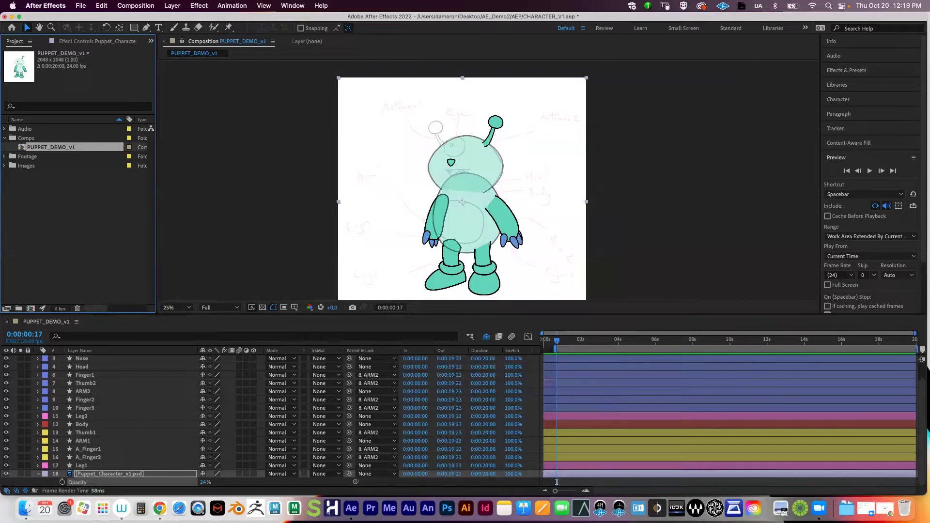
Enlarge the timeline area to show all layers and set the Body layer's opacity to 100%
{"action": "left_click_drag", "start_coordinate": [436, 314], "coordinate": [436, 213]}
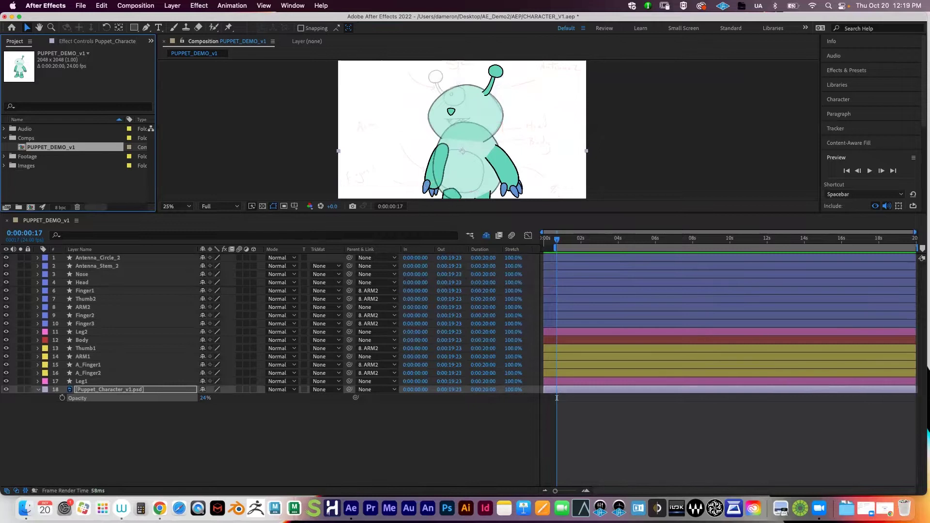
{"action": "left_click_drag", "start_coordinate": [436, 213], "coordinate": [436, 270]}
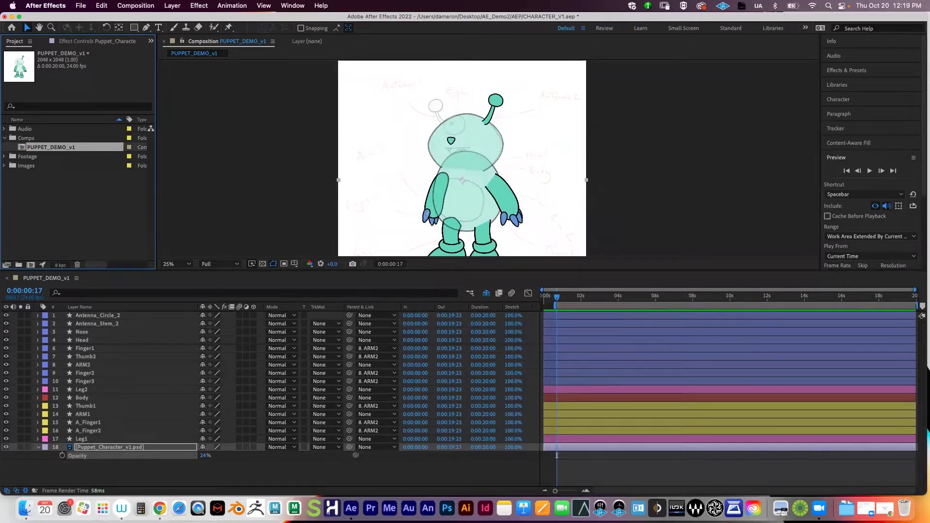
{"action": "left_click", "coordinate": [465, 203]}
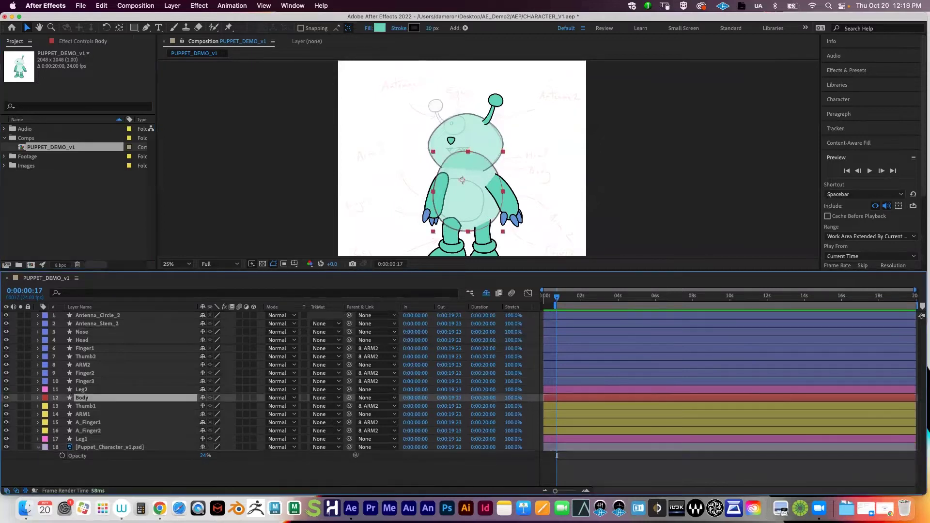
{"action": "key", "text": "t"}
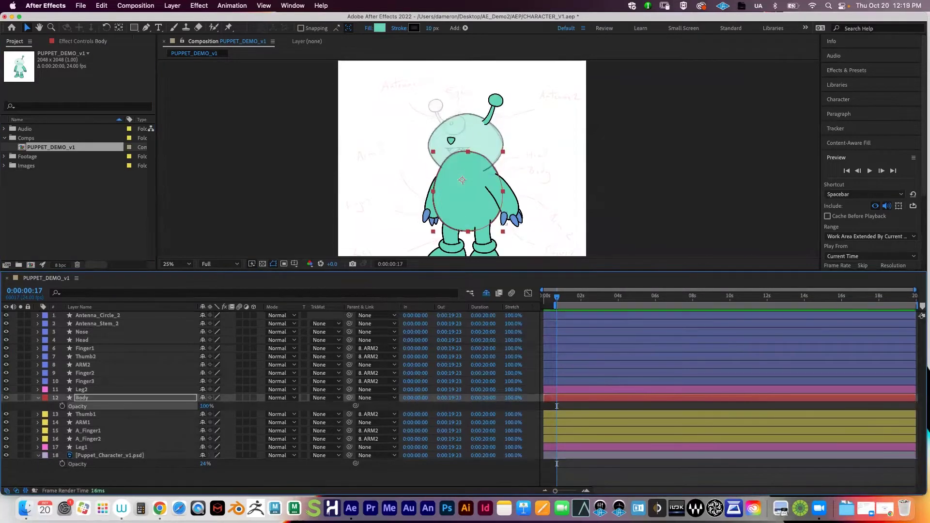
{"action": "left_click", "coordinate": [411, 477]}
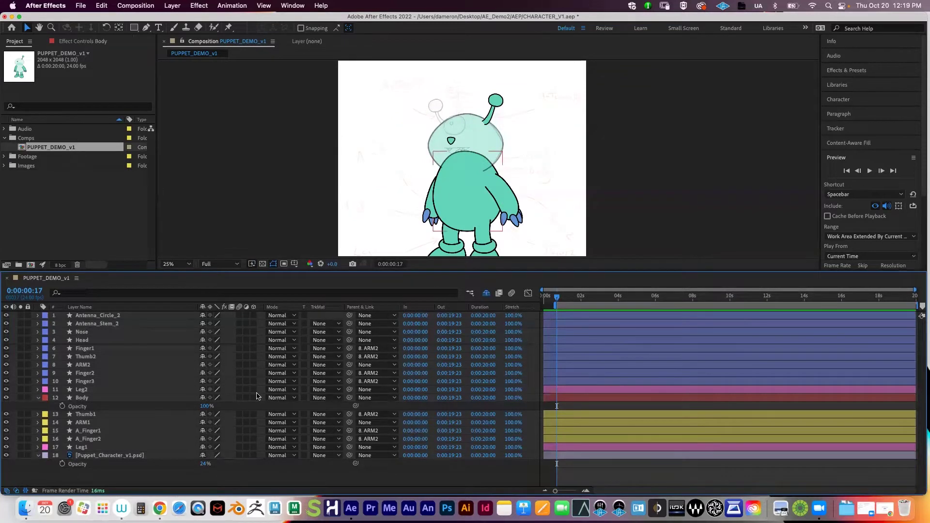
{"action": "left_click_drag", "start_coordinate": [441, 207], "coordinate": [443, 184]}
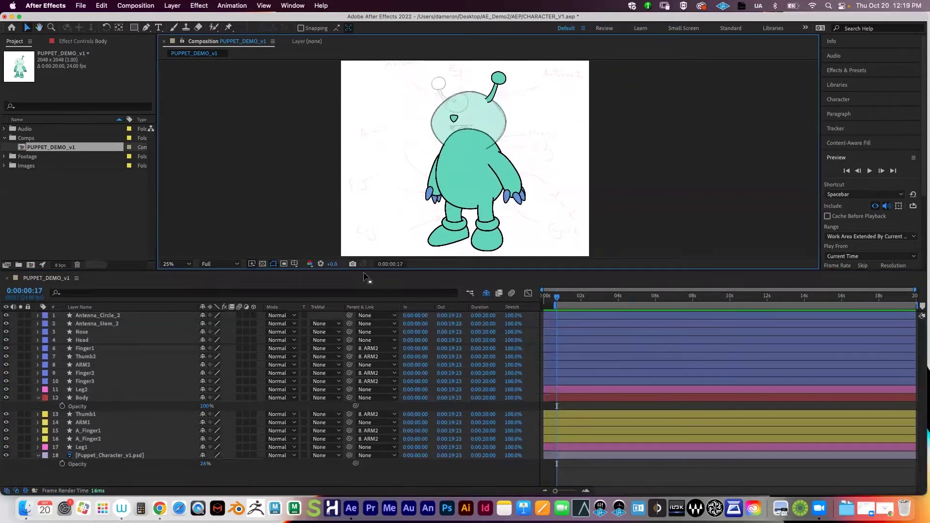
Enlarge the composition viewer by shrinking the timeline area, and collapse the Body layer's opacity property
{"action": "left_click_drag", "start_coordinate": [367, 270], "coordinate": [367, 310]}
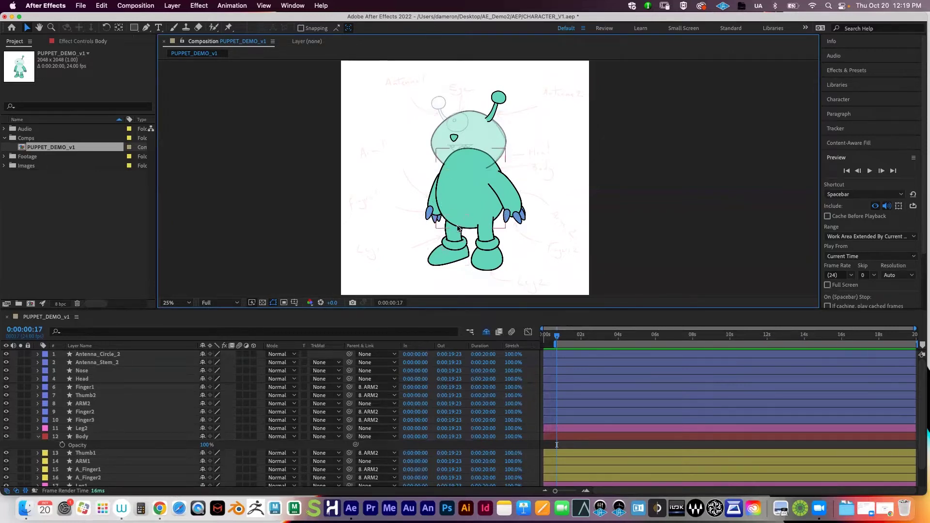
{"action": "left_click", "coordinate": [38, 436]}
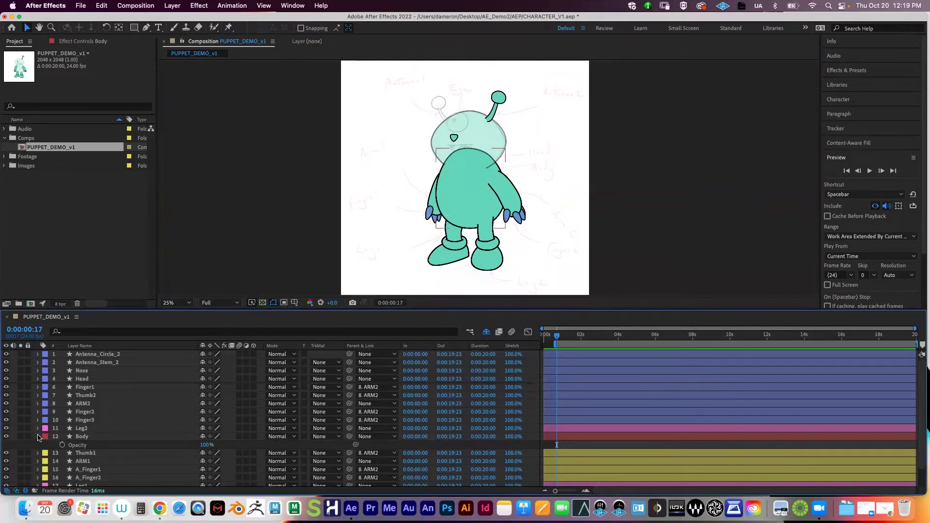
Try rotating the ARM2 layer to 16°, undo the rotation and collapse the layer's properties
{"action": "left_click", "coordinate": [508, 193]}
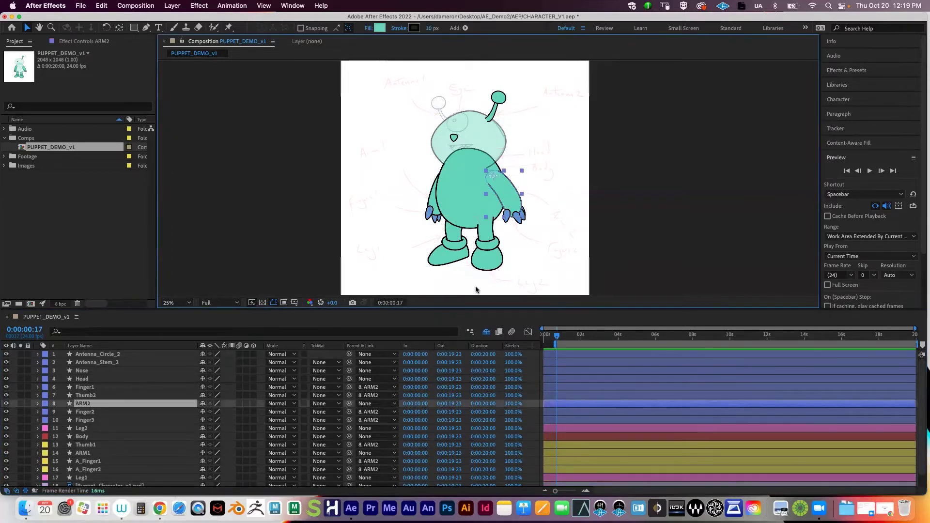
{"action": "key", "text": "r"}
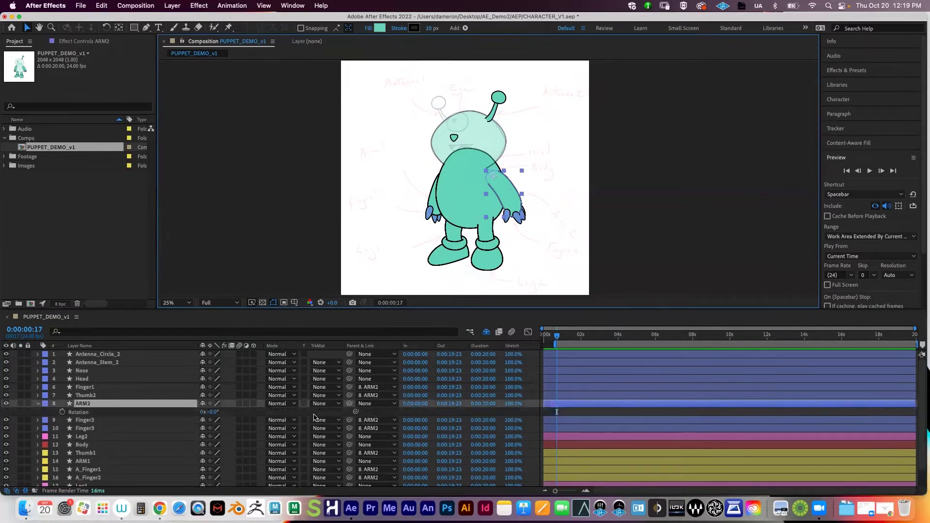
{"action": "mouse_move", "coordinate": [210, 412]}
{"action": "left_mouse_down"}
{"action": "mouse_move", "coordinate": [234, 413]}
{"action": "mouse_move", "coordinate": [206, 413]}
{"action": "mouse_move", "coordinate": [221, 413]}
{"action": "left_mouse_up"}
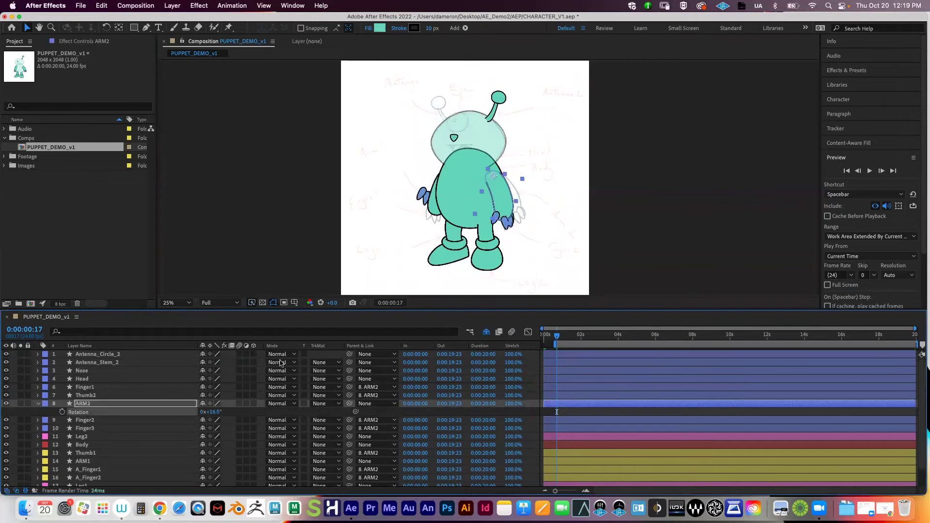
{"action": "key", "text": "super+z"}
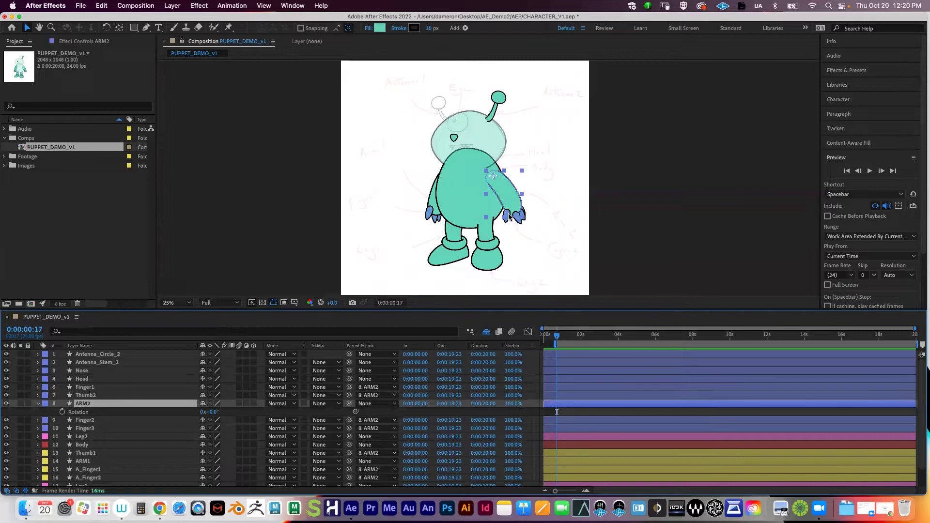
{"action": "left_click", "coordinate": [38, 404]}
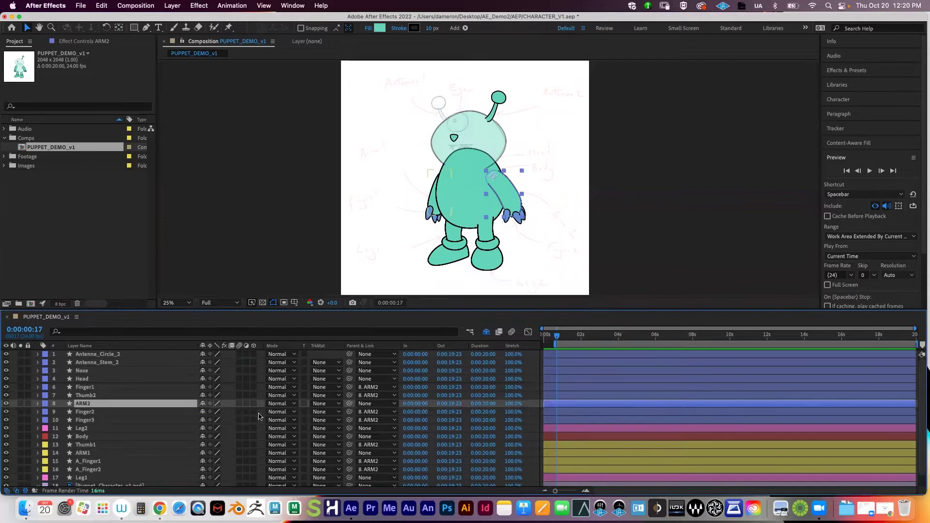
Maximize the timeline to fill the window and collapse the Puppet_Character_v1.psd layer's properties
{"action": "key", "text": "grave"}
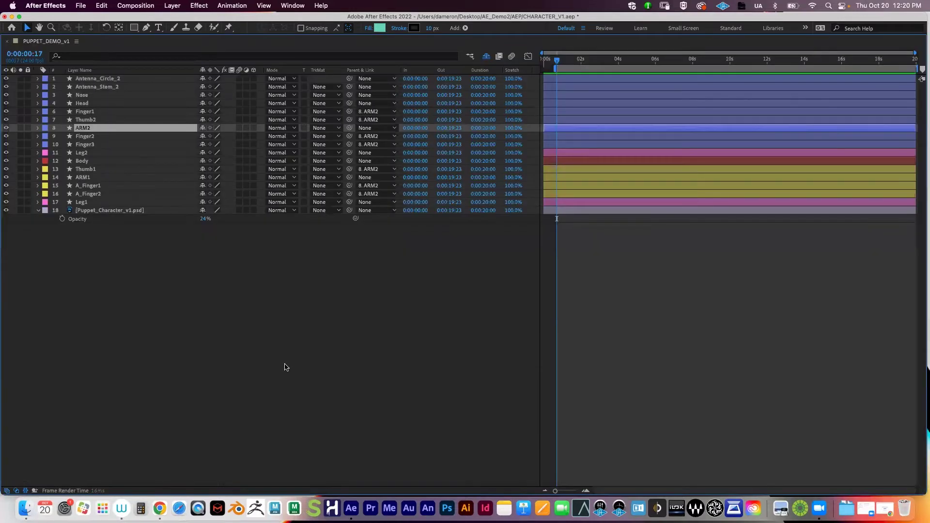
{"action": "left_click", "coordinate": [154, 302]}
{"action": "left_click", "coordinate": [37, 211]}
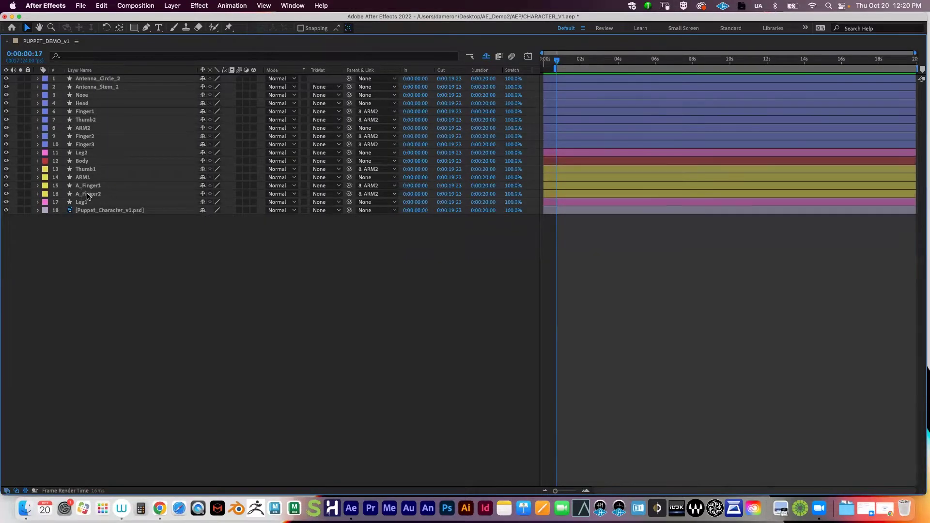
Set the label color of all layers from Leg2 through Leg1 to Blue
{"action": "left_click", "coordinate": [85, 199]}
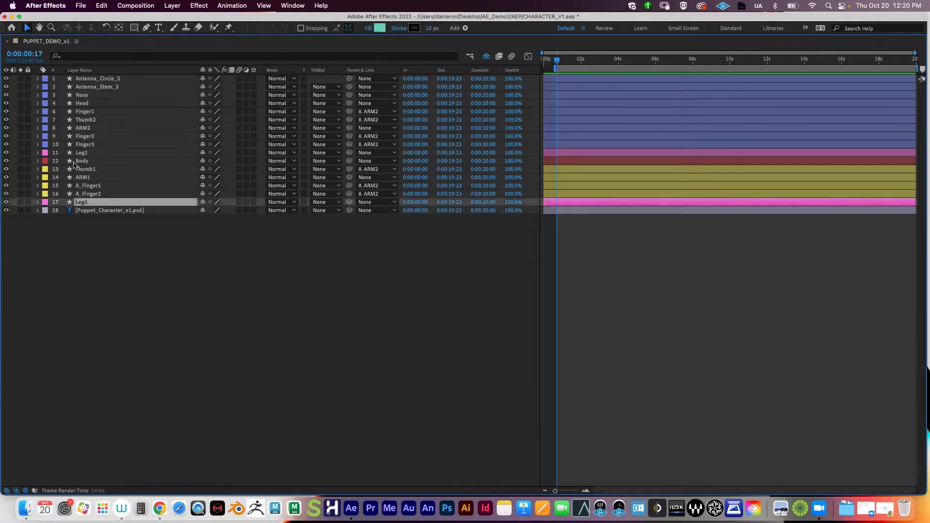
{"action": "left_click", "coordinate": [51, 154], "text": "shift"}
{"action": "left_click", "coordinate": [45, 154]}
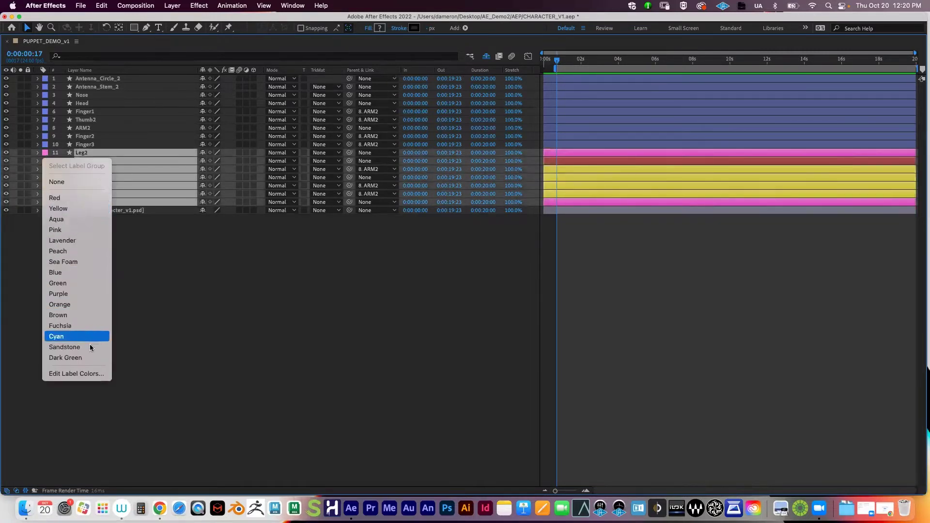
{"action": "left_click", "coordinate": [56, 272]}
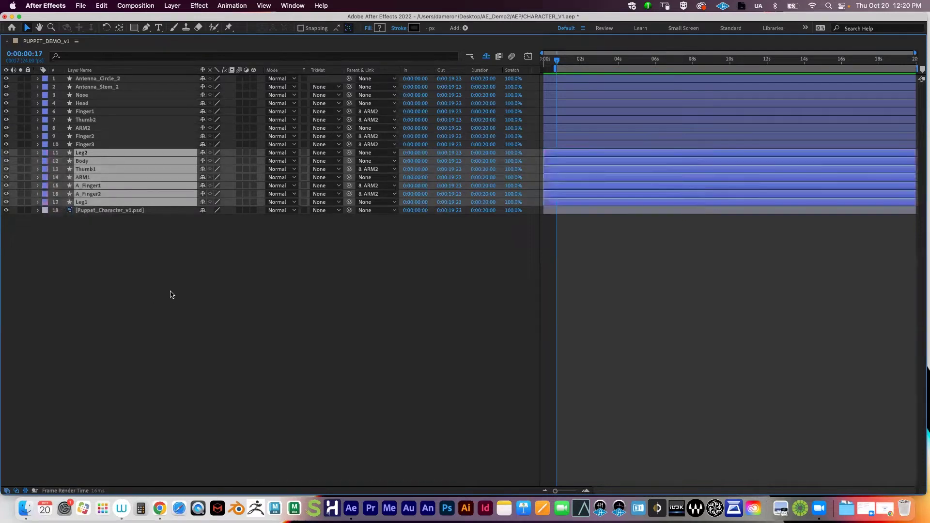
{"action": "left_click", "coordinate": [170, 292]}
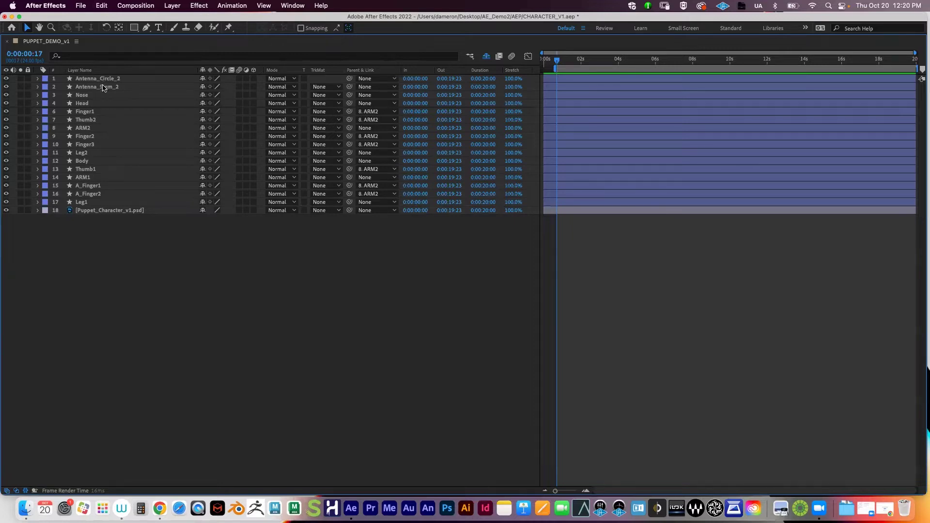
{"action": "left_click", "coordinate": [101, 102]}
{"action": "key", "text": "Return"}
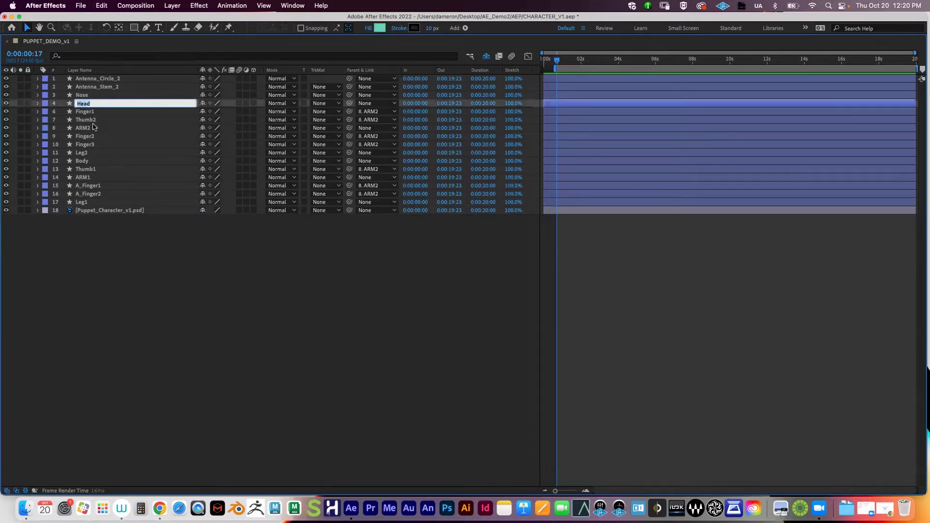
{"action": "left_click", "coordinate": [167, 257]}
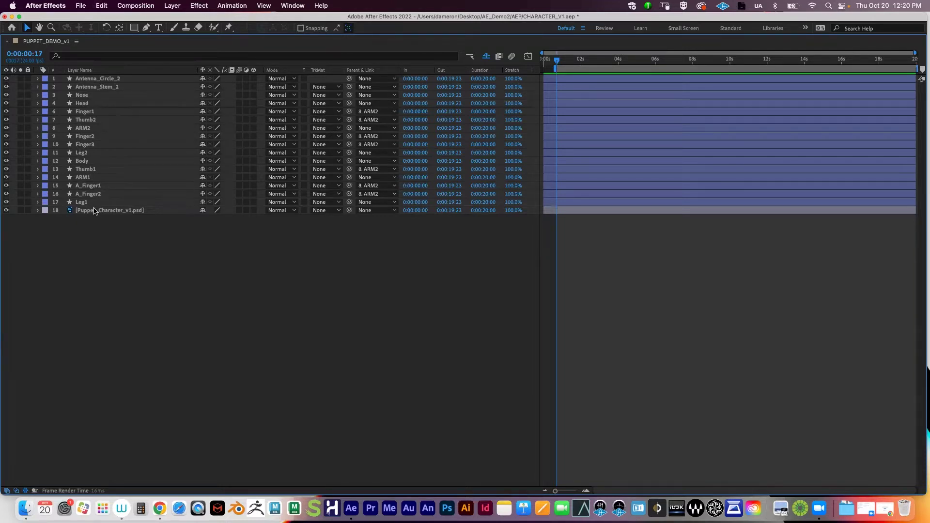
Restore the timeline to its docked size so the composition view shows above it
{"action": "key", "text": "grave"}
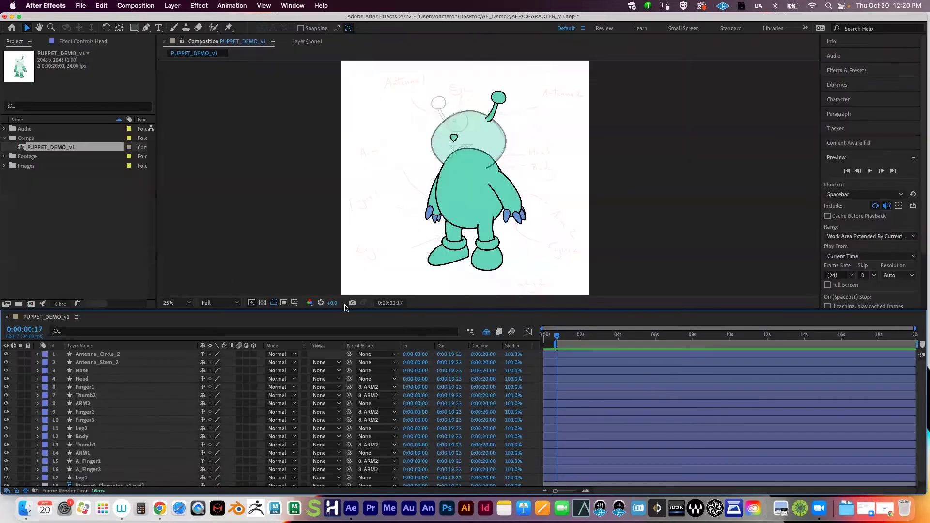
{"action": "scroll", "coordinate": [184, 424], "scroll_direction": "down", "scroll_amount": 1}
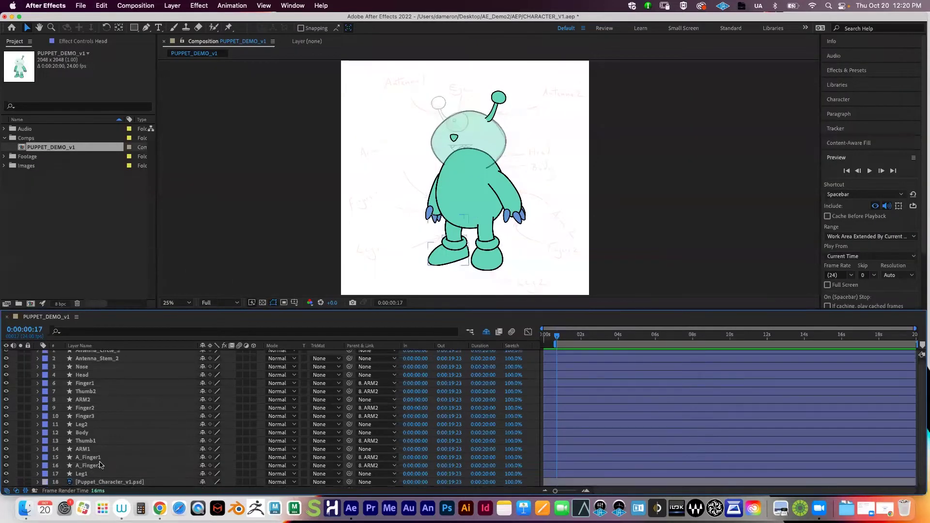
Try moving the Body layer up and to the left in the composition, and undo the move
{"action": "left_click", "coordinate": [85, 433]}
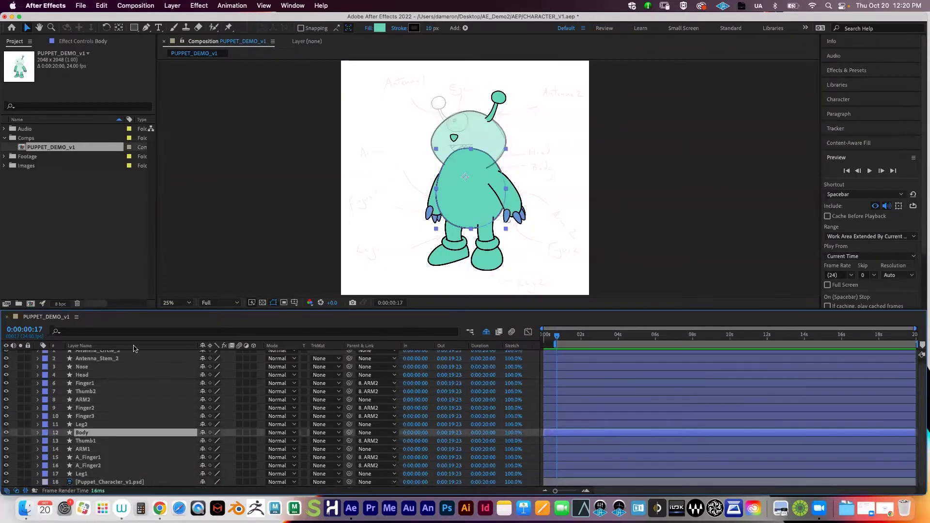
{"action": "left_click_drag", "start_coordinate": [483, 212], "coordinate": [465, 197]}
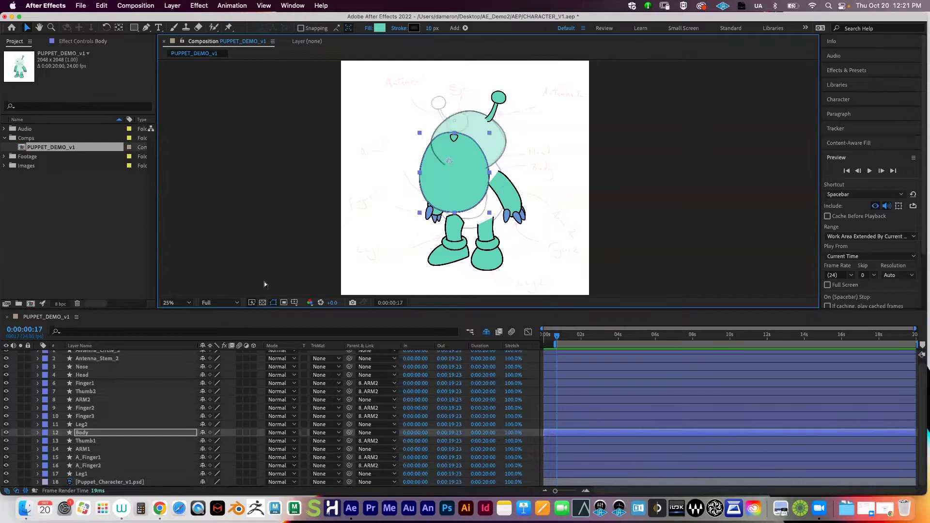
{"action": "key", "text": "cmd+z"}
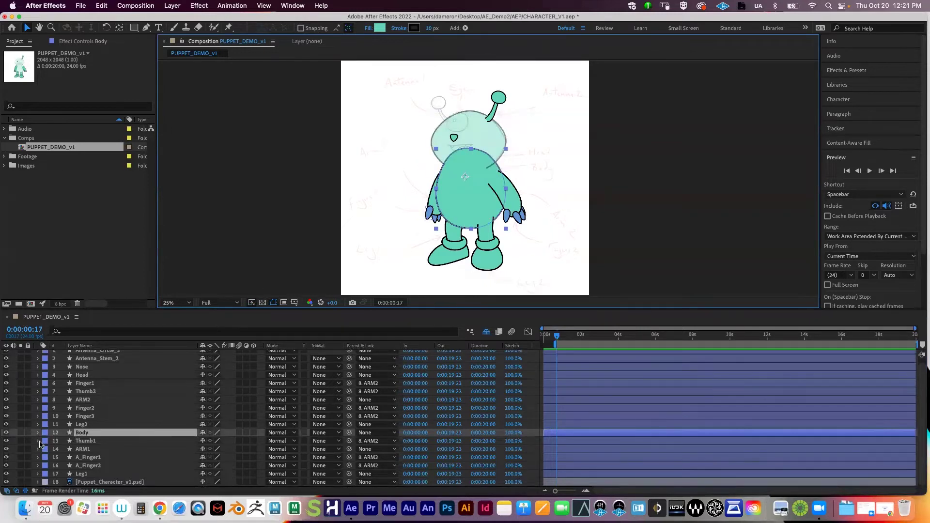
Set the Body layer's label color to Fuchsia
{"action": "right_click", "coordinate": [84, 434]}
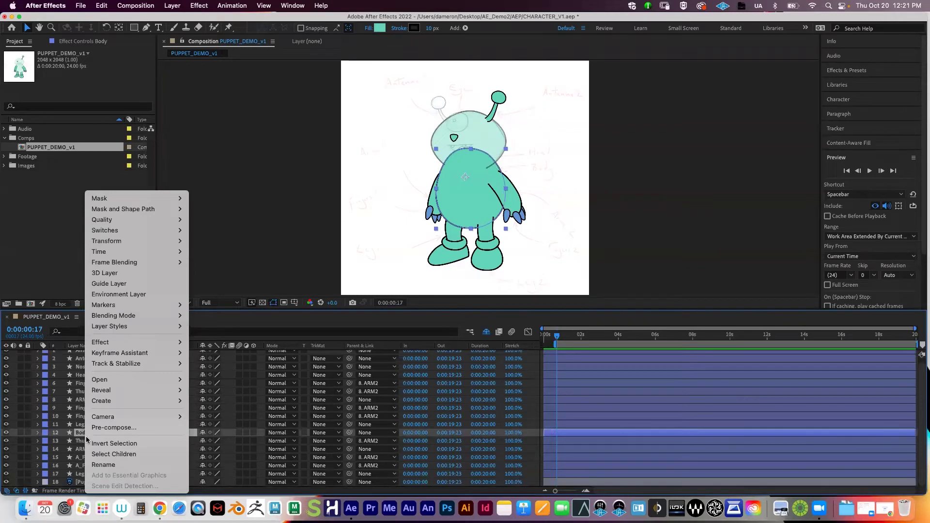
{"action": "left_click", "coordinate": [76, 430]}
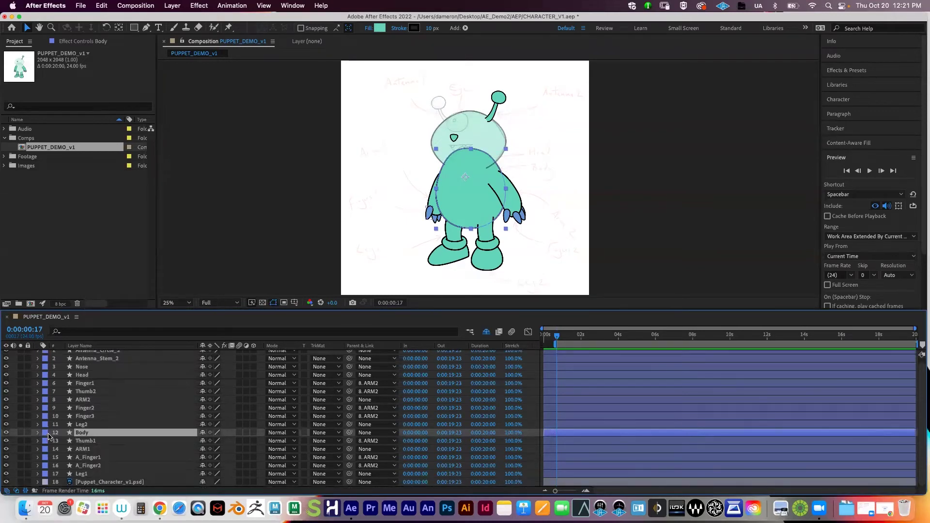
{"action": "left_click", "coordinate": [49, 437]}
{"action": "left_click", "coordinate": [49, 438]}
{"action": "right_click", "coordinate": [88, 433]}
{"action": "left_click", "coordinate": [78, 436]}
{"action": "left_click", "coordinate": [46, 433]}
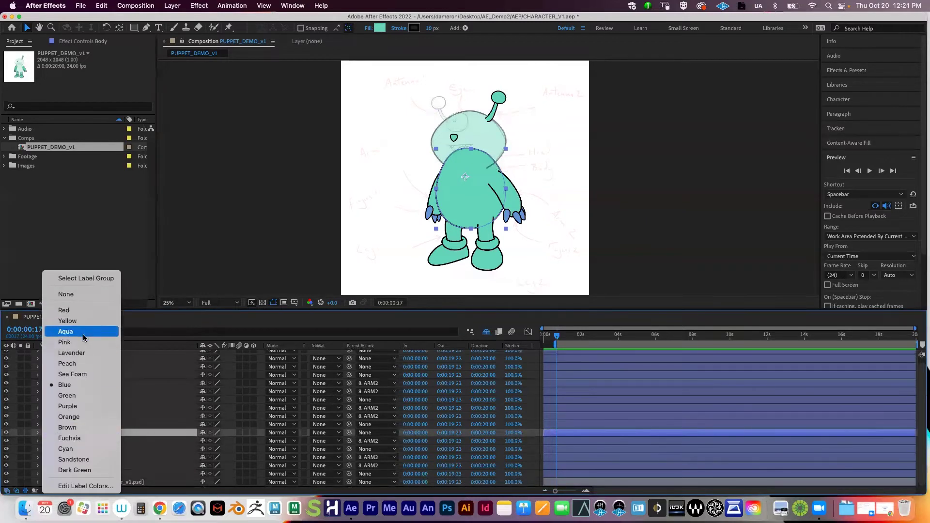
{"action": "left_click", "coordinate": [91, 436]}
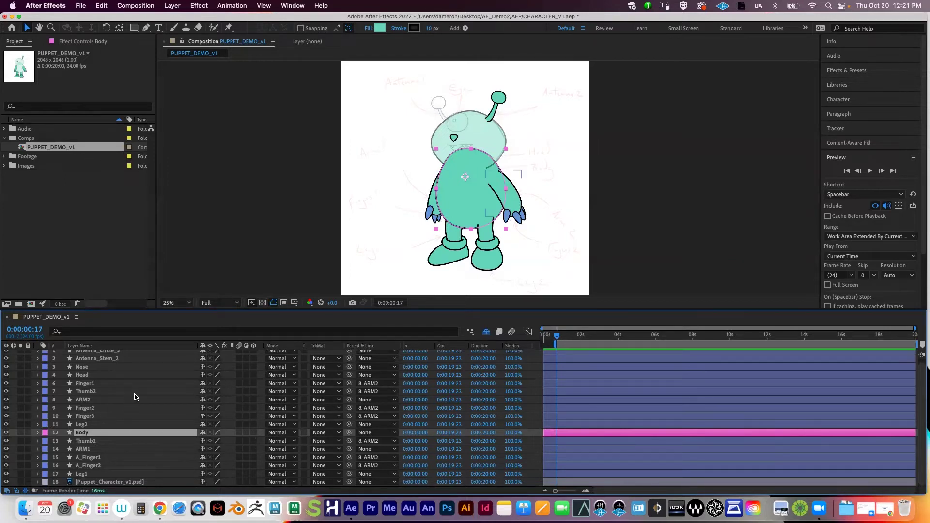
Examine close up which parts of the character the Thumb1, Body and ARM1 layers contain, selecting them in turn
{"action": "left_click", "coordinate": [94, 442]}
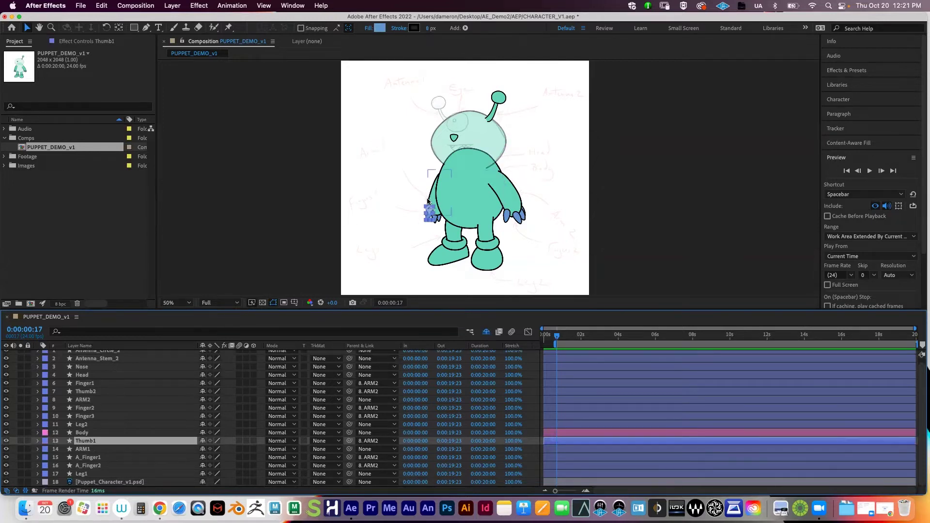
{"action": "key", "text": "slash"}
{"action": "key", "text": "h"}
{"action": "left_click_drag", "start_coordinate": [405, 220], "coordinate": [481, 93]}
{"action": "left_click_drag", "start_coordinate": [457, 166], "coordinate": [423, 224]}
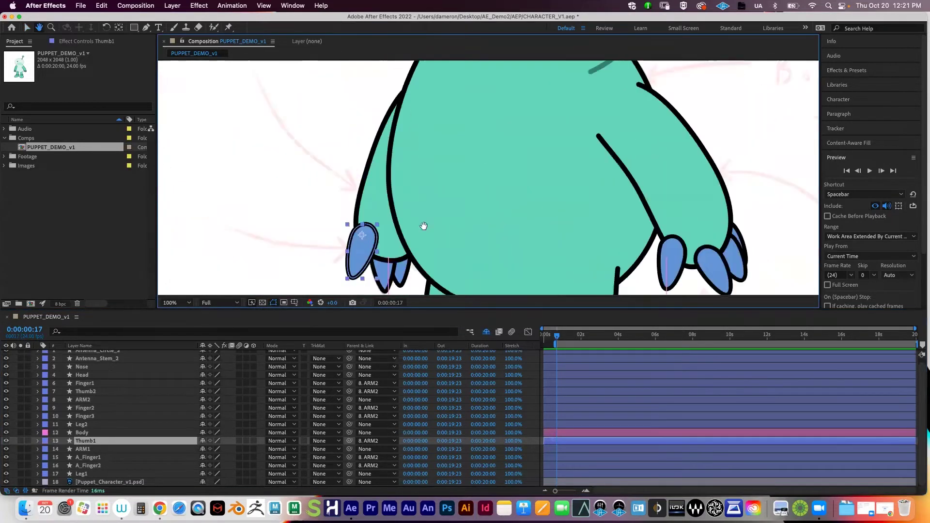
{"action": "key", "text": "v"}
{"action": "left_click", "coordinate": [461, 184]}
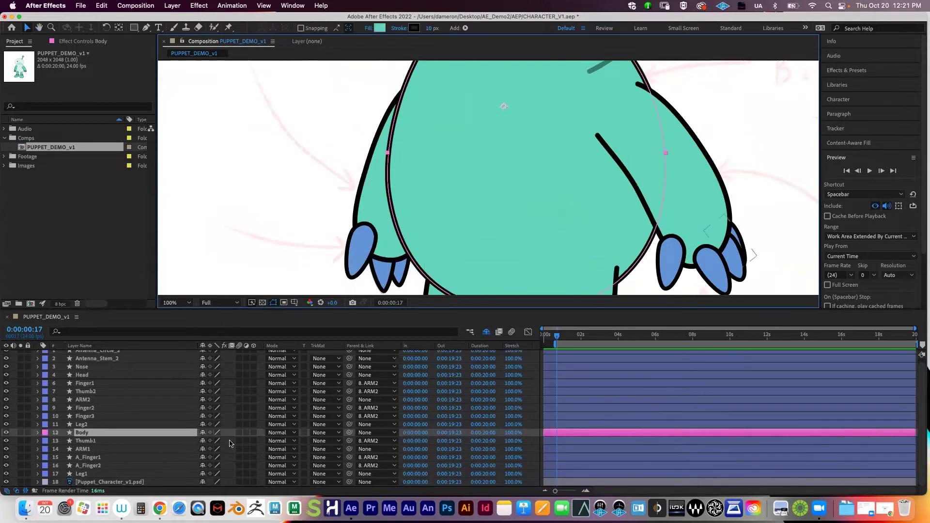
{"action": "left_click", "coordinate": [88, 443]}
{"action": "left_click", "coordinate": [89, 449]}
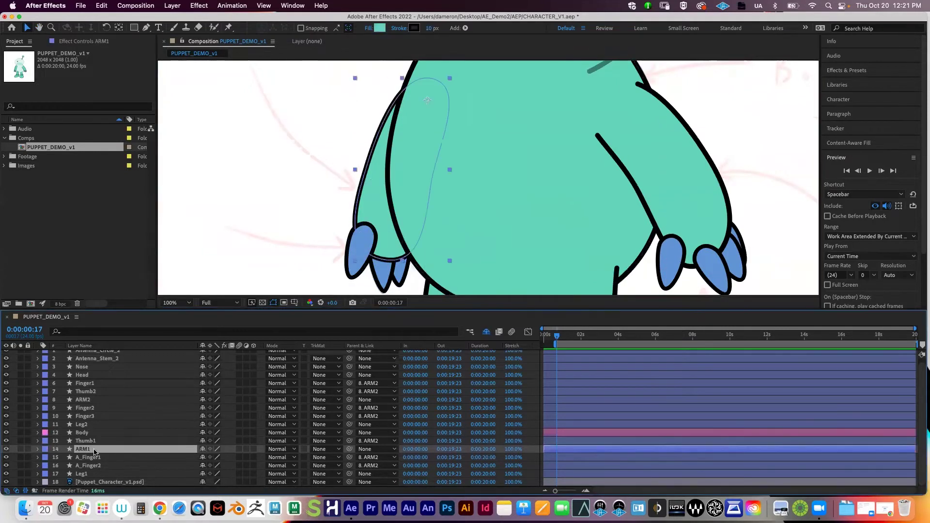
Set the label color of the Thumb1, ARM1 and A_Finger1 layers to Yellow
{"action": "left_click", "coordinate": [100, 459]}
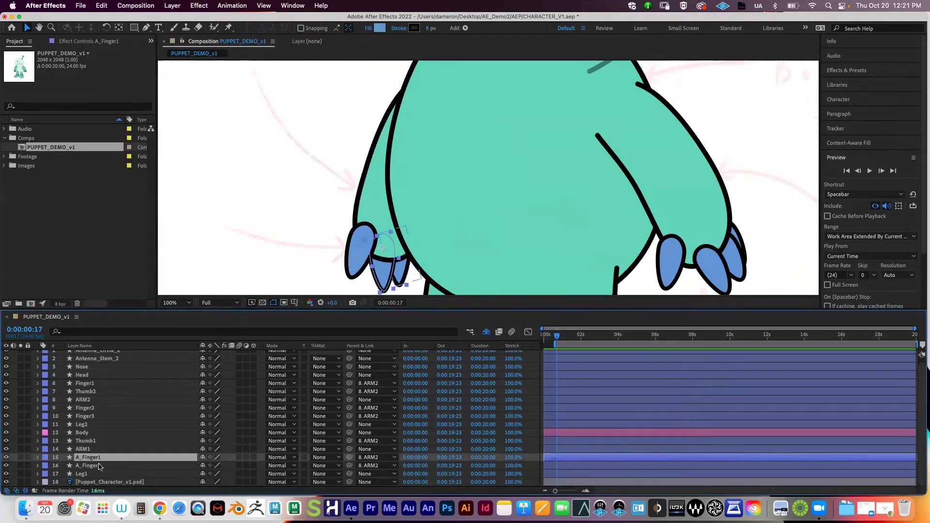
{"action": "left_click", "coordinate": [88, 441], "text": "shift"}
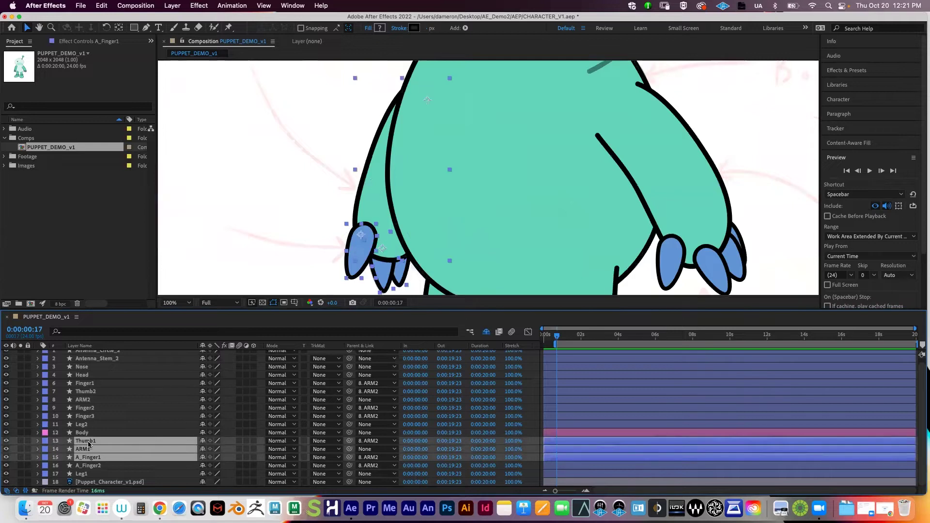
{"action": "left_click", "coordinate": [45, 441]}
{"action": "left_click", "coordinate": [59, 323]}
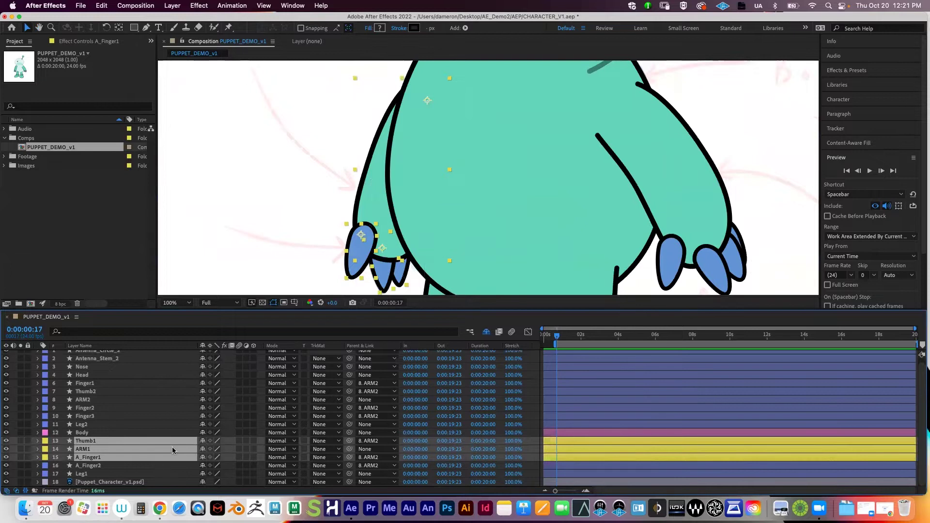
Set the A_Finger2 layer's label color to Yellow to match the other parts of the same arm
{"action": "key", "text": "h"}
{"action": "left_click_drag", "start_coordinate": [455, 214], "coordinate": [412, 122]}
{"action": "left_click_drag", "start_coordinate": [436, 197], "coordinate": [430, 154]}
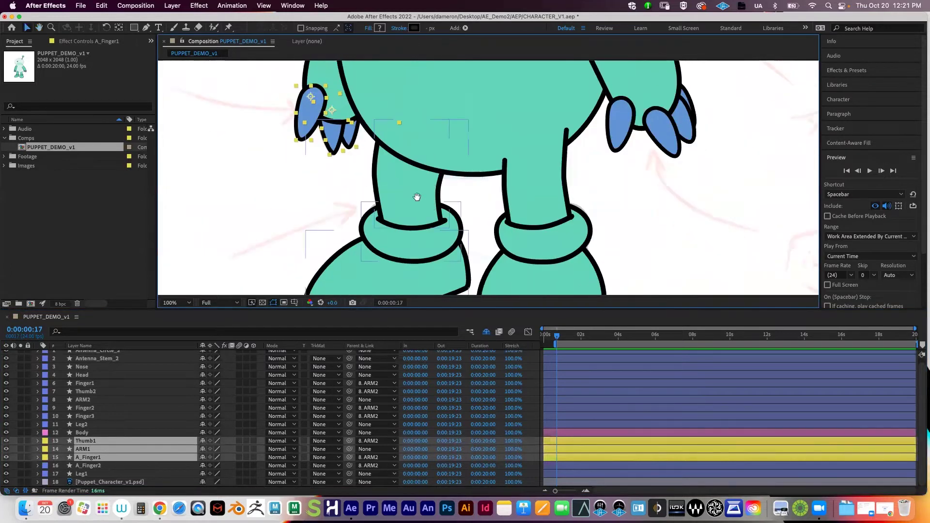
{"action": "left_click_drag", "start_coordinate": [417, 197], "coordinate": [416, 130]}
{"action": "key", "text": "v"}
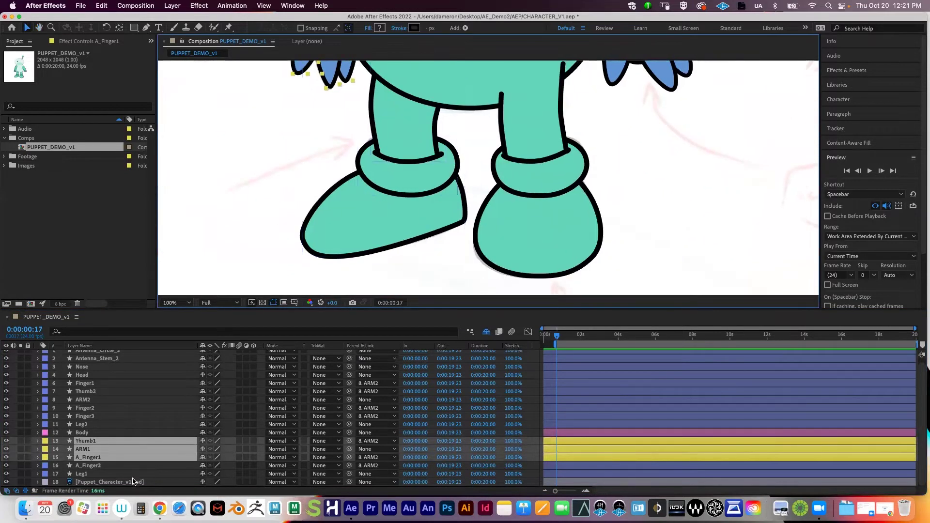
{"action": "left_click", "coordinate": [87, 466]}
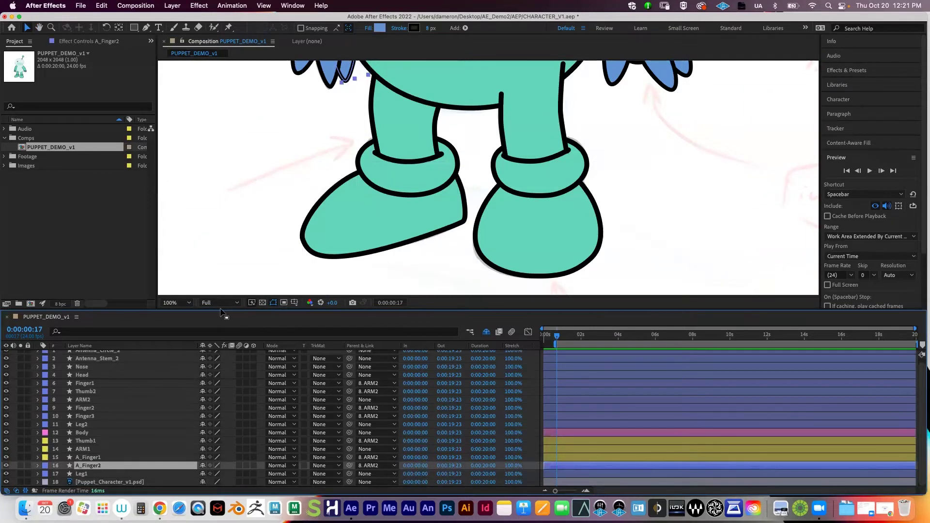
{"action": "key", "text": "h"}
{"action": "left_click_drag", "start_coordinate": [285, 222], "coordinate": [288, 264]}
{"action": "key", "text": "v"}
{"action": "left_click", "coordinate": [44, 466]}
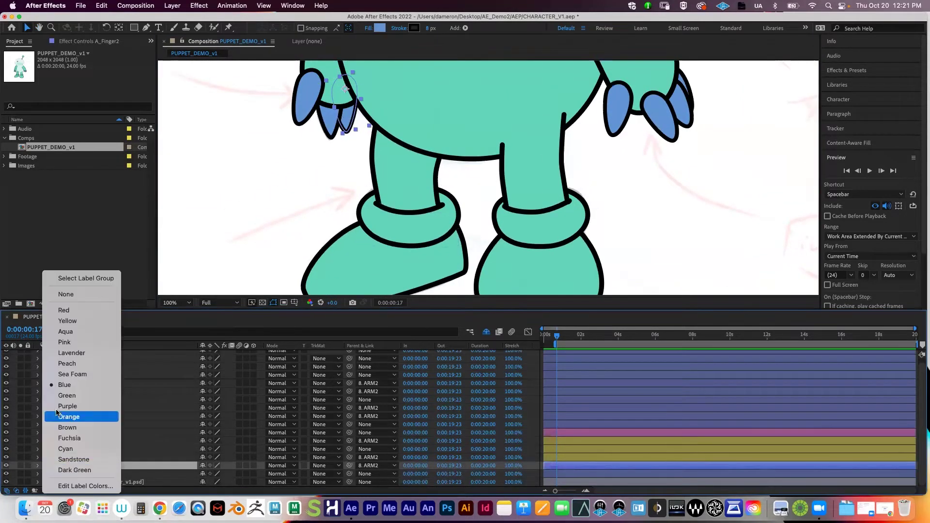
{"action": "left_click", "coordinate": [61, 321]}
Set the Leg1 layer's label color to Orange
{"action": "left_click", "coordinate": [97, 474]}
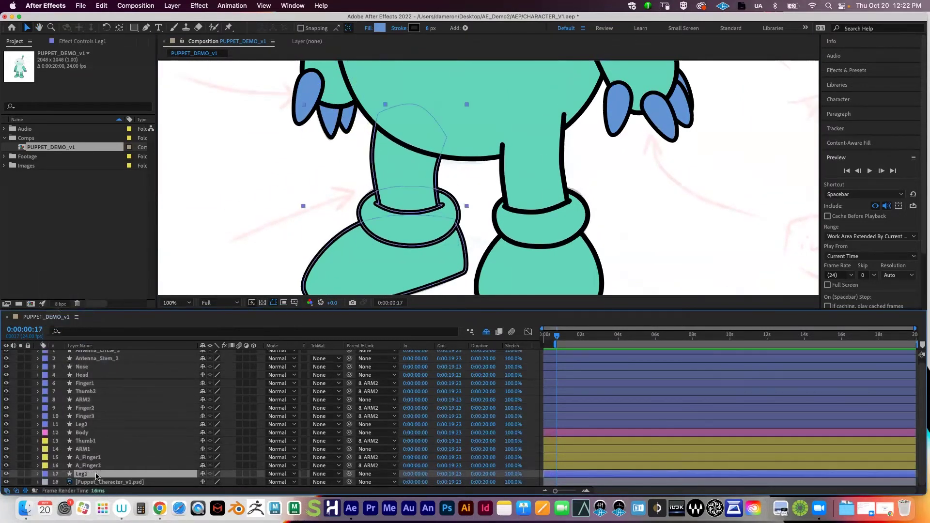
{"action": "scroll", "coordinate": [395, 141], "scroll_direction": "down", "scroll_amount": 2}
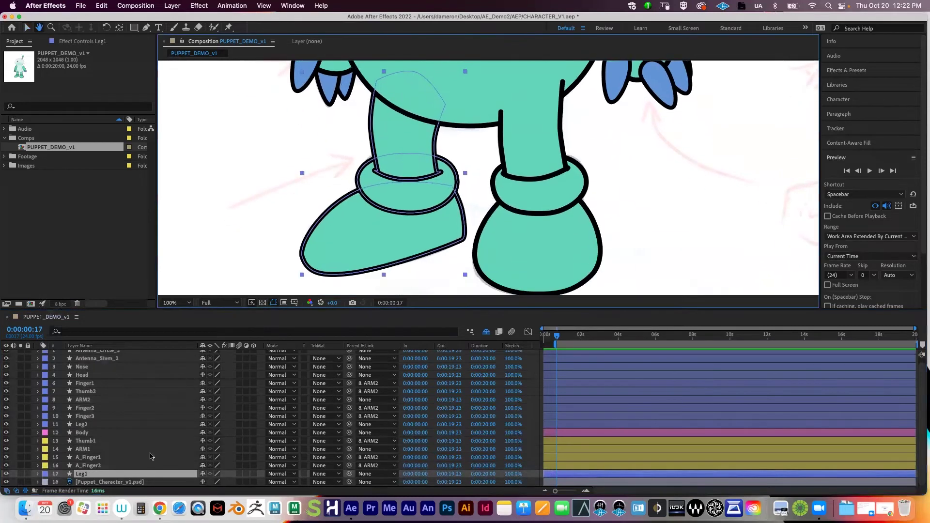
{"action": "left_click", "coordinate": [44, 474]}
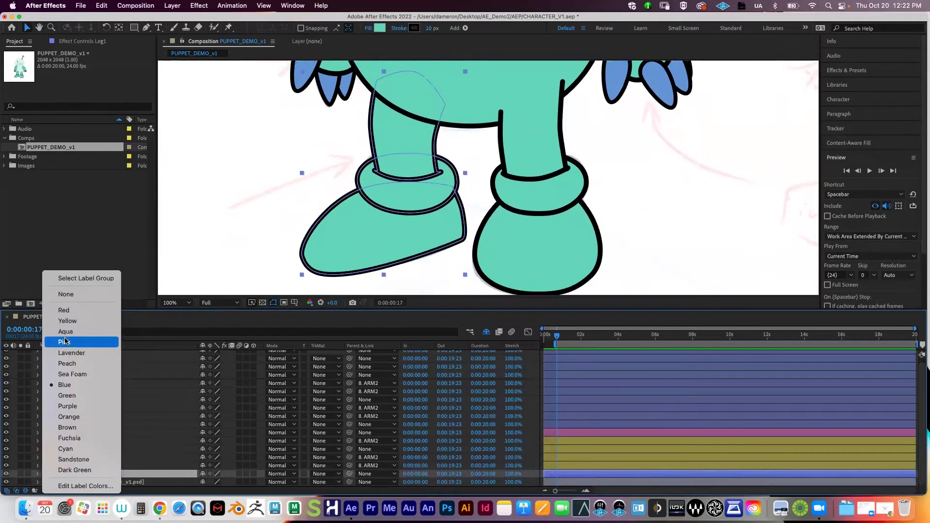
{"action": "left_click", "coordinate": [87, 417]}
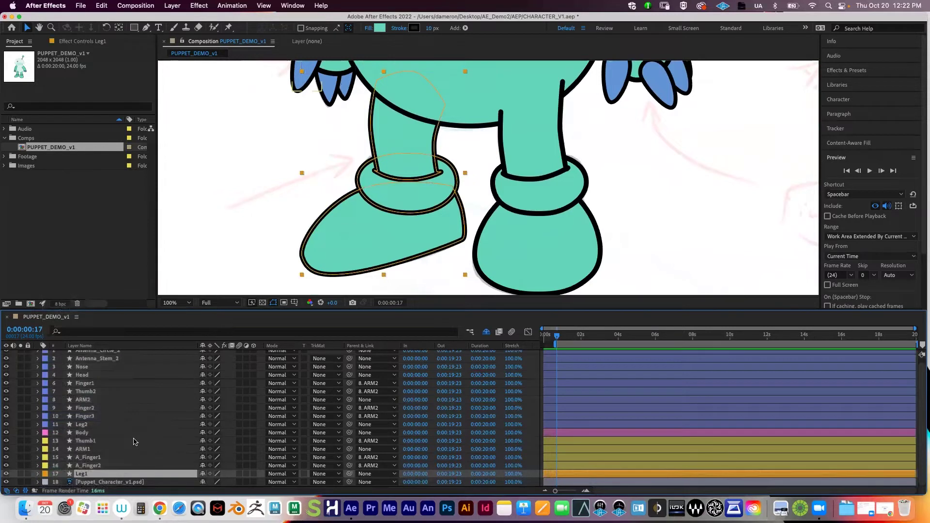
Check where the Body layer meets the legs and set the Leg2 layer's label color to Cyan
{"action": "left_click", "coordinate": [82, 434]}
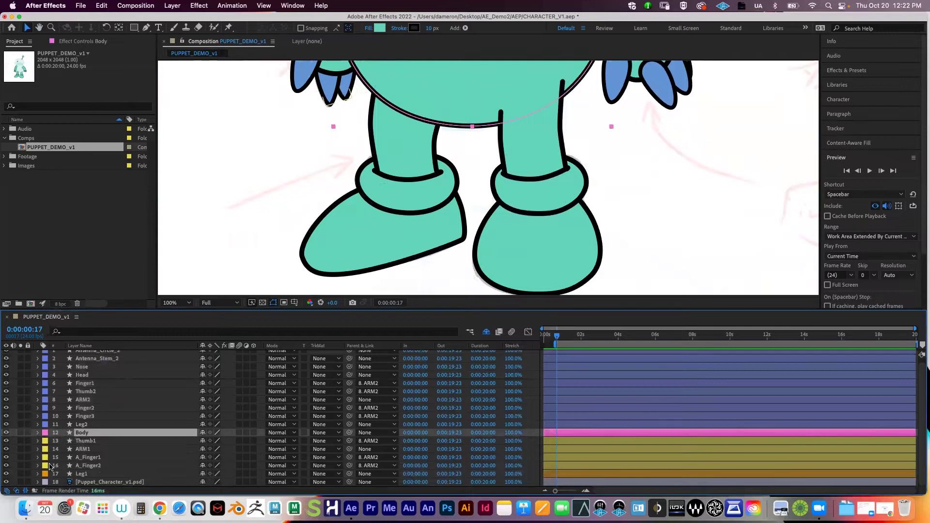
{"action": "key", "text": "h"}
{"action": "left_click_drag", "start_coordinate": [309, 158], "coordinate": [292, 236]}
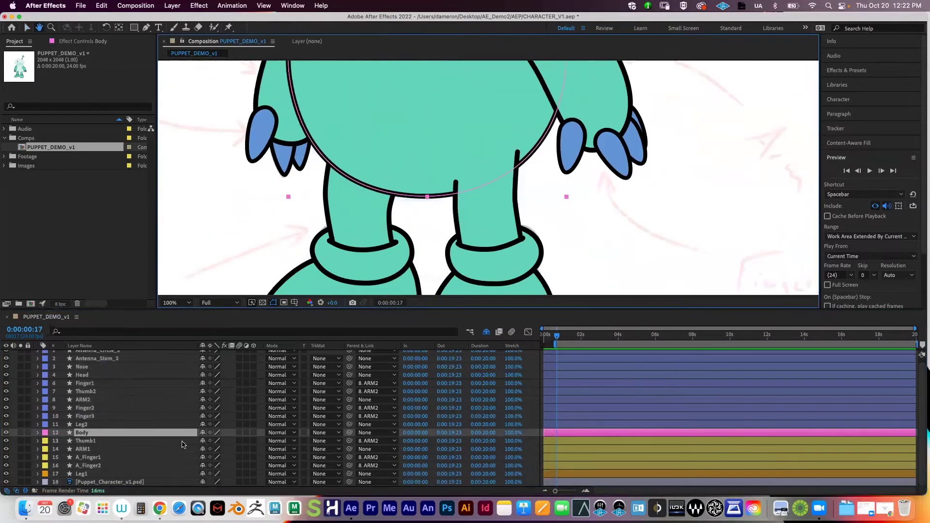
{"action": "key", "text": "v"}
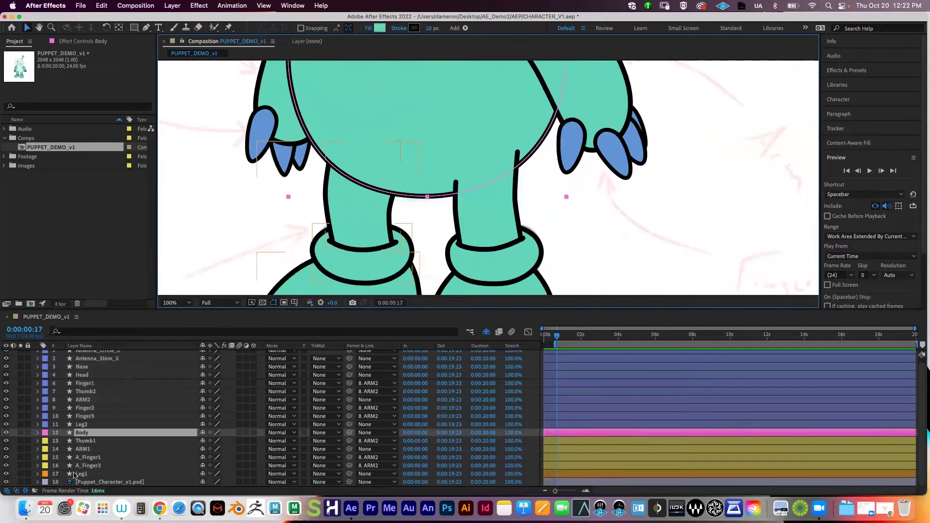
{"action": "key", "text": "h"}
{"action": "left_click_drag", "start_coordinate": [351, 196], "coordinate": [351, 150]}
{"action": "key", "text": "v"}
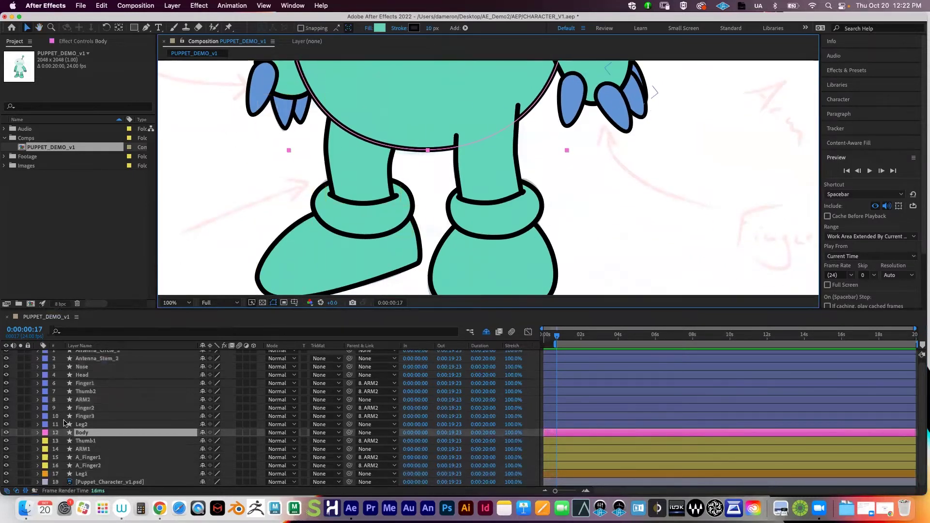
{"action": "key", "text": "h"}
{"action": "left_click_drag", "start_coordinate": [358, 158], "coordinate": [352, 156]}
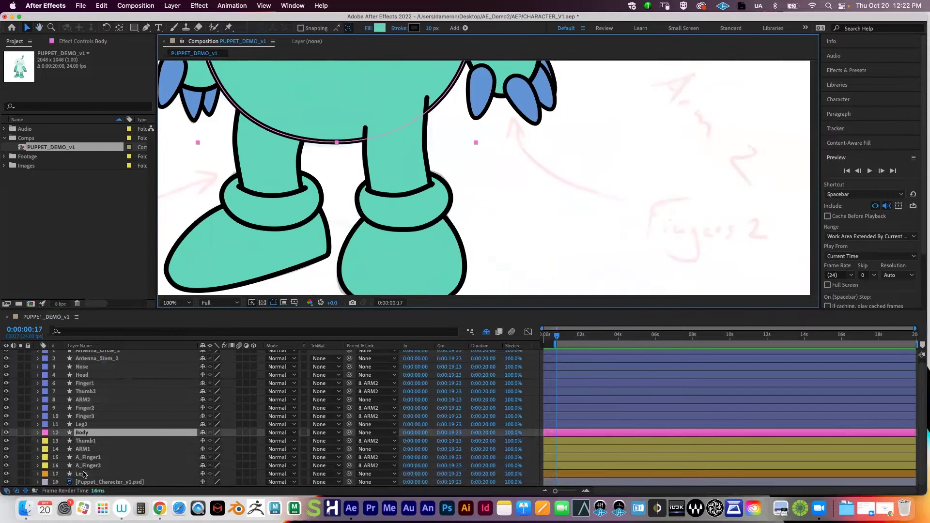
{"action": "left_click", "coordinate": [81, 424]}
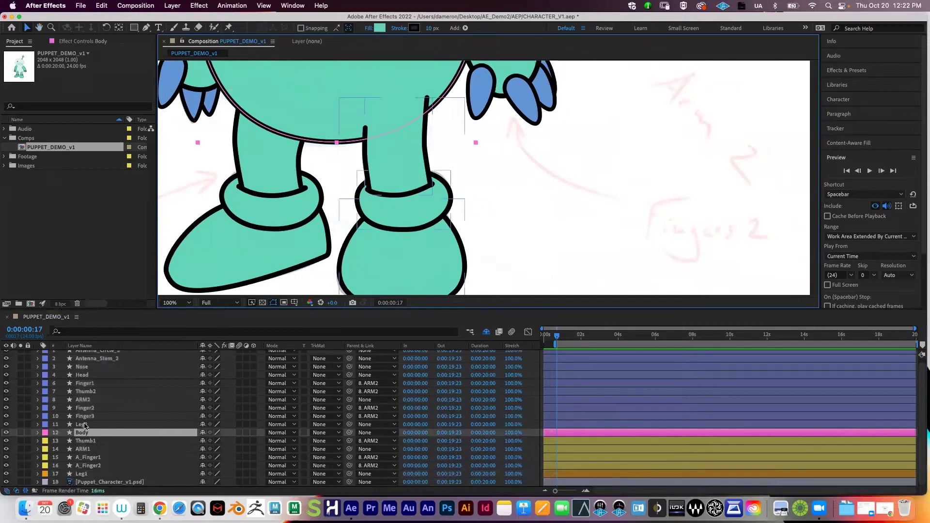
{"action": "left_click", "coordinate": [45, 425]}
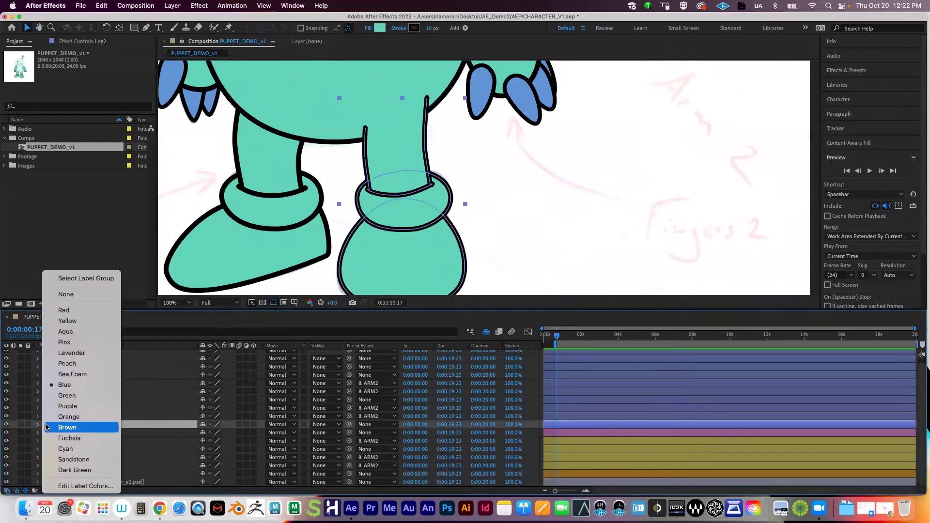
{"action": "left_click", "coordinate": [86, 449]}
Set the label color of the Finger1, Thumb2, ARM2, Finger2 and Finger3 layers to Green
{"action": "left_click", "coordinate": [86, 417]}
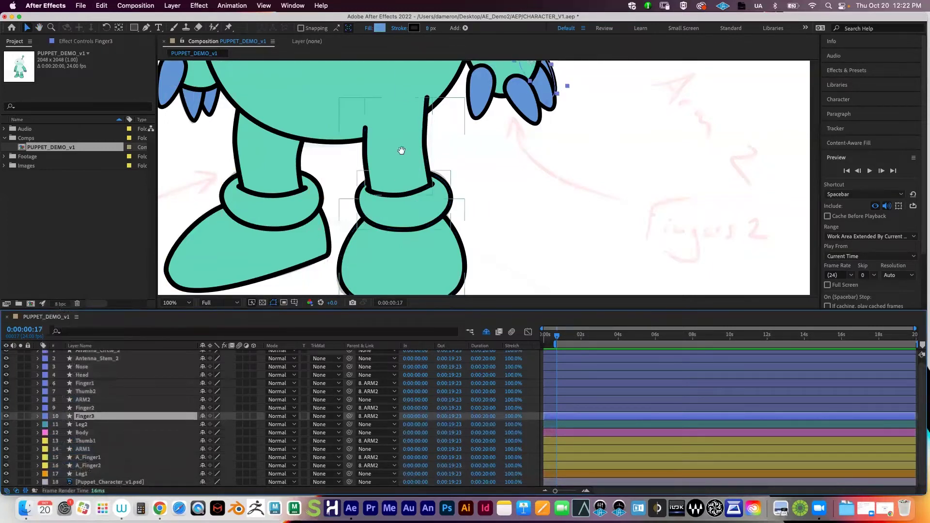
{"action": "key", "text": "h"}
{"action": "left_click_drag", "start_coordinate": [381, 153], "coordinate": [333, 160]}
{"action": "left_click_drag", "start_coordinate": [411, 173], "coordinate": [395, 327]}
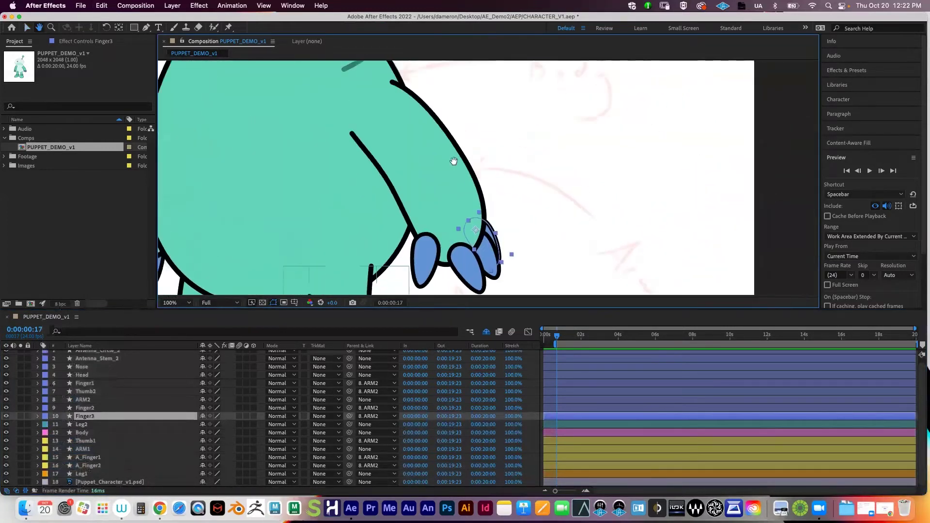
{"action": "left_click_drag", "start_coordinate": [455, 160], "coordinate": [483, 176]}
{"action": "left_click", "coordinate": [86, 409]}
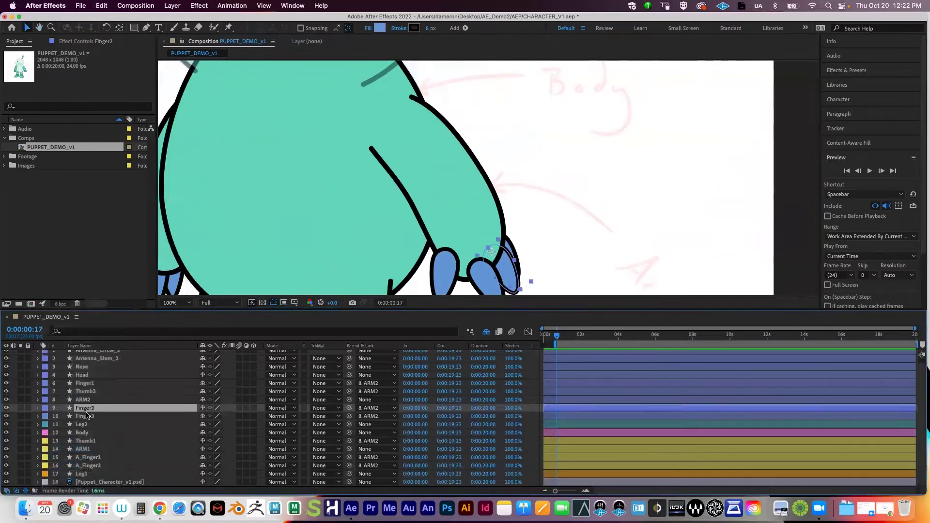
{"action": "left_click", "coordinate": [87, 418]}
{"action": "scroll", "coordinate": [92, 419], "scroll_direction": "up", "scroll_amount": 1}
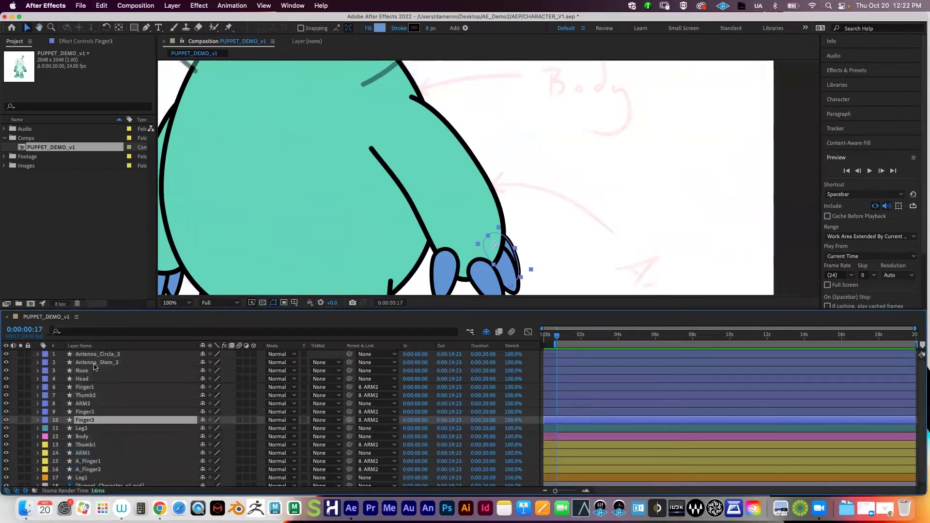
{"action": "left_click", "coordinate": [86, 387], "text": "shift"}
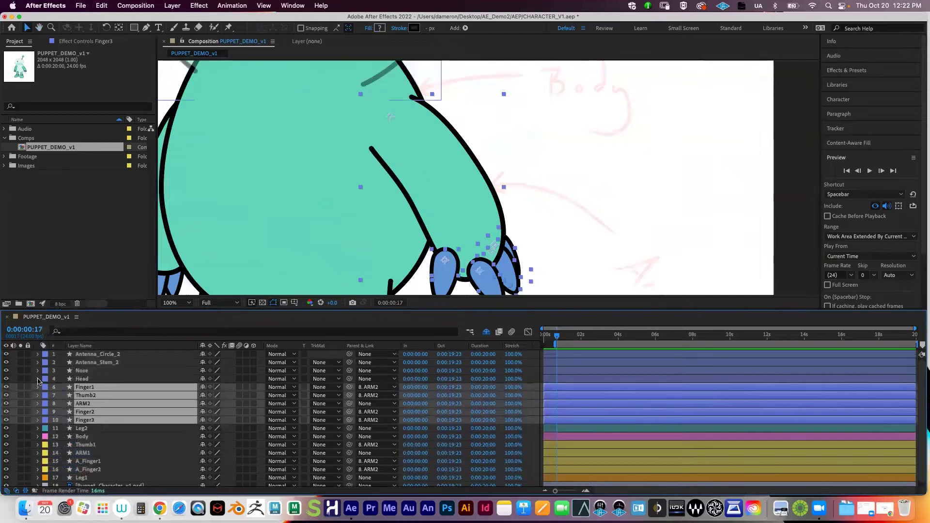
{"action": "left_click", "coordinate": [45, 404]}
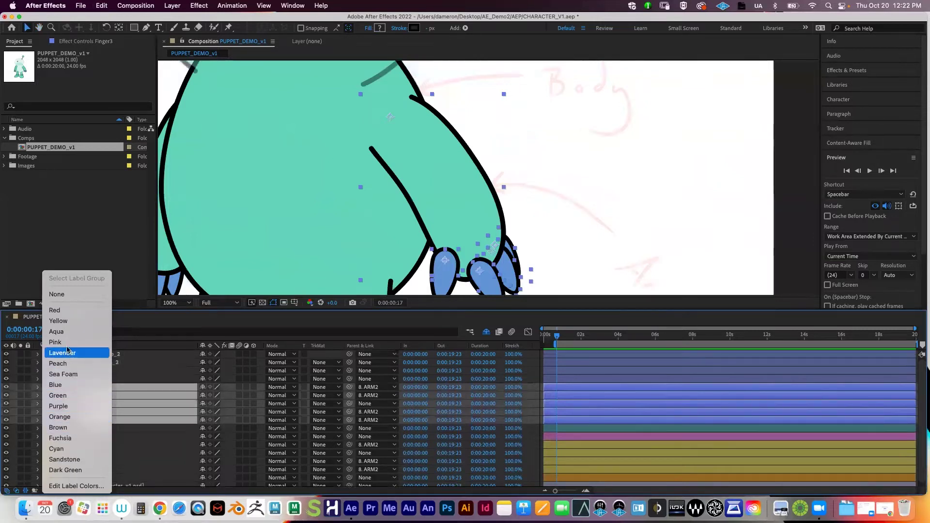
{"action": "left_click", "coordinate": [74, 397]}
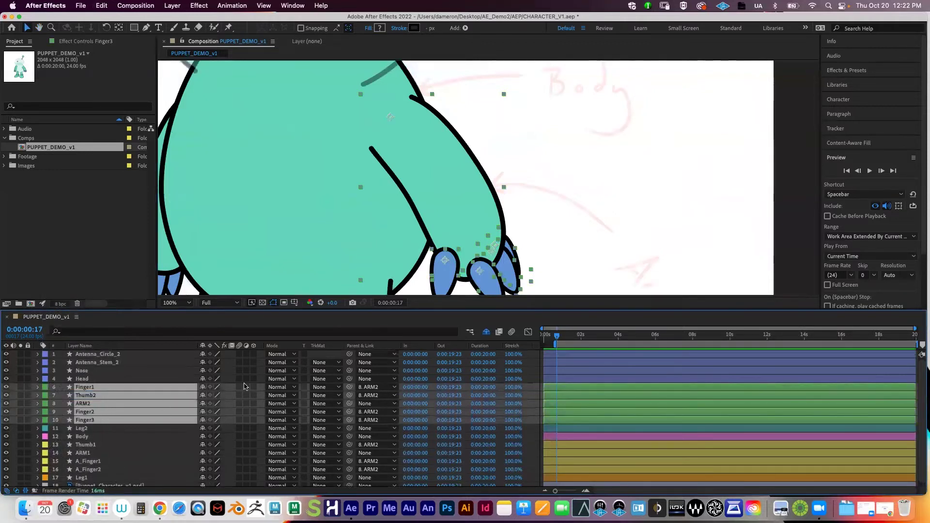
Set the Head layer's label color to Red
{"action": "key", "text": "space"}
{"action": "left_click_drag", "start_coordinate": [387, 123], "coordinate": [415, 135]}
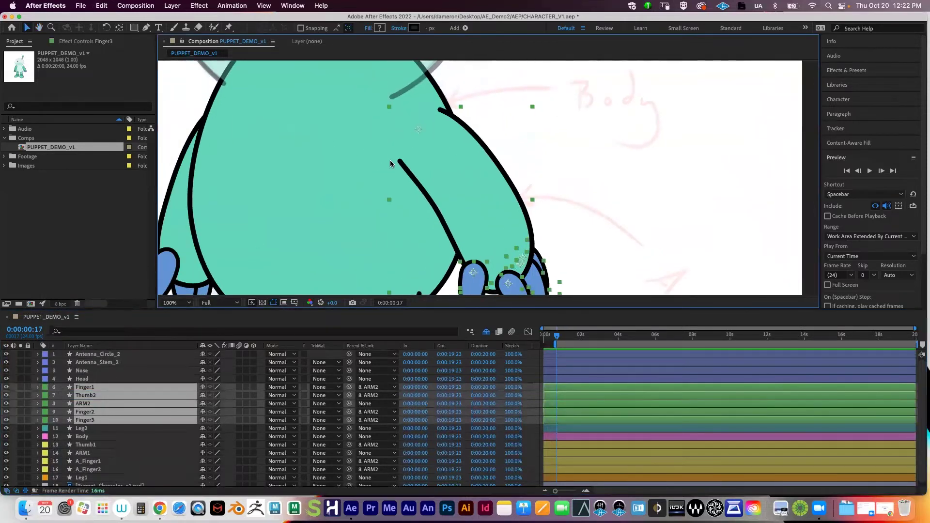
{"action": "scroll", "coordinate": [391, 164], "scroll_direction": "up", "scroll_amount": 2}
{"action": "scroll", "coordinate": [390, 164], "scroll_direction": "down", "scroll_amount": 6}
{"action": "scroll", "coordinate": [388, 163], "scroll_direction": "up", "scroll_amount": 3}
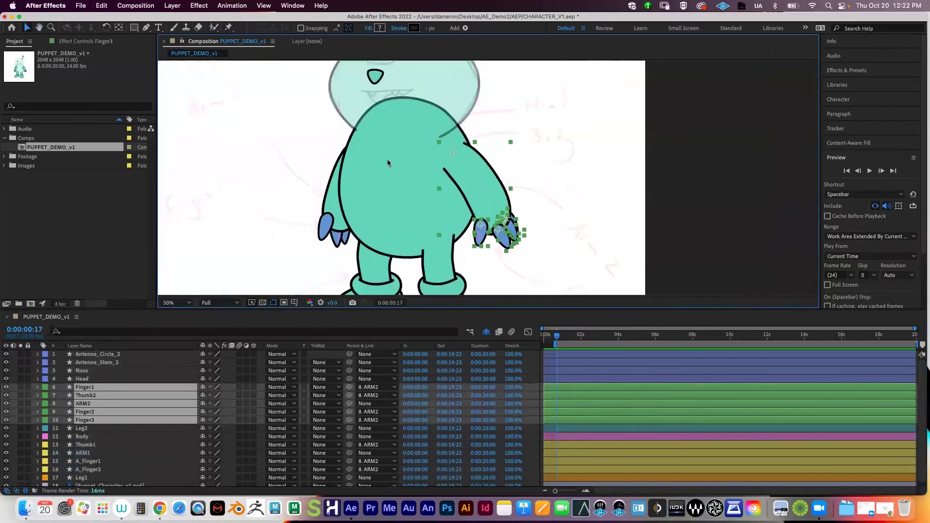
{"action": "scroll", "coordinate": [388, 163], "scroll_direction": "up", "scroll_amount": 2}
{"action": "scroll", "coordinate": [384, 162], "scroll_direction": "down", "scroll_amount": 2}
{"action": "key", "text": "space"}
{"action": "left_click_drag", "start_coordinate": [418, 122], "coordinate": [455, 203]}
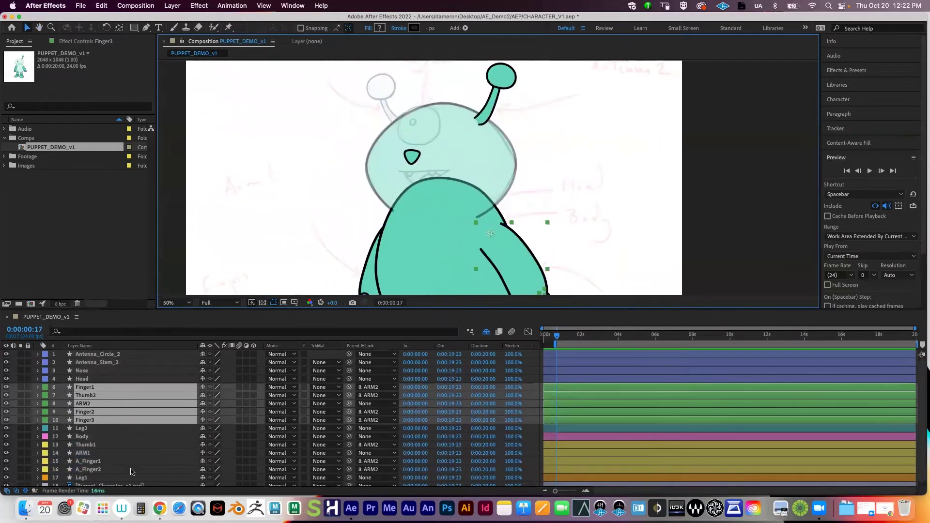
{"action": "left_click", "coordinate": [86, 379]}
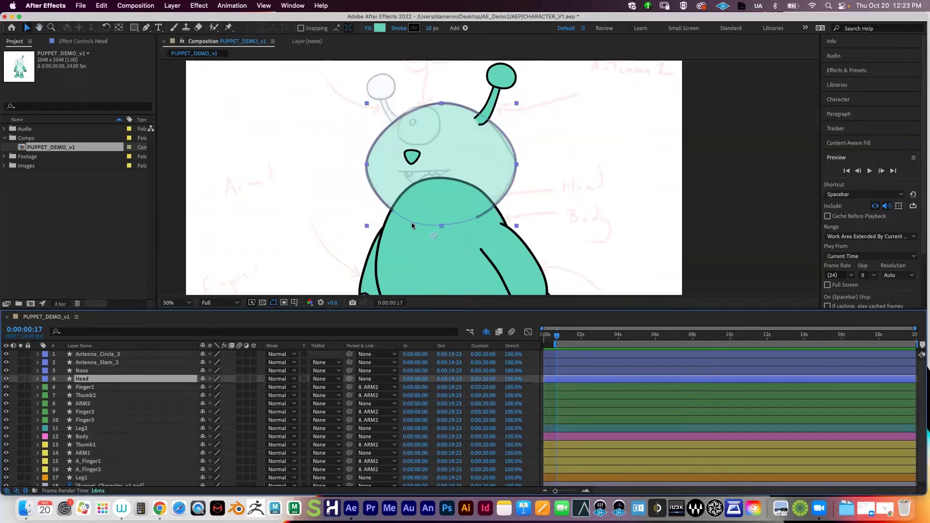
{"action": "scroll", "coordinate": [464, 221], "scroll_direction": "down", "scroll_amount": 3}
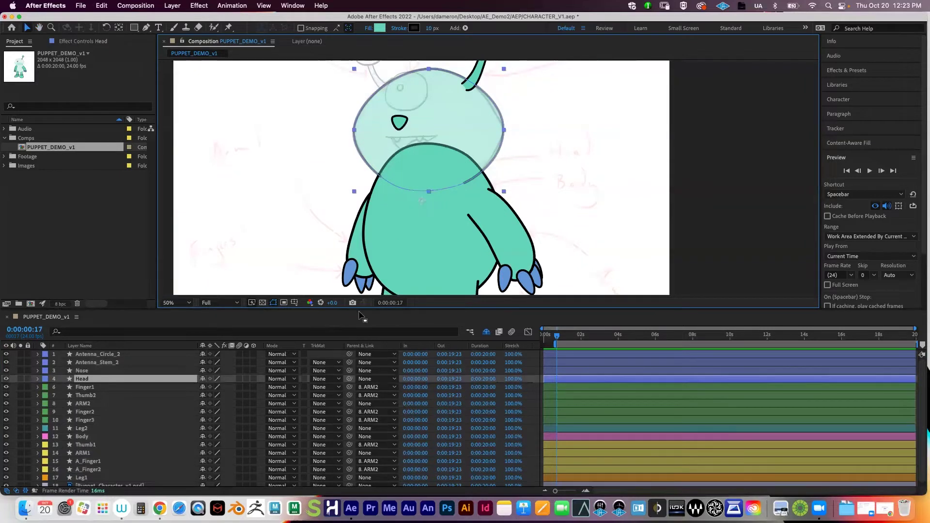
{"action": "key", "text": "h"}
{"action": "left_click_drag", "start_coordinate": [451, 192], "coordinate": [449, 178]}
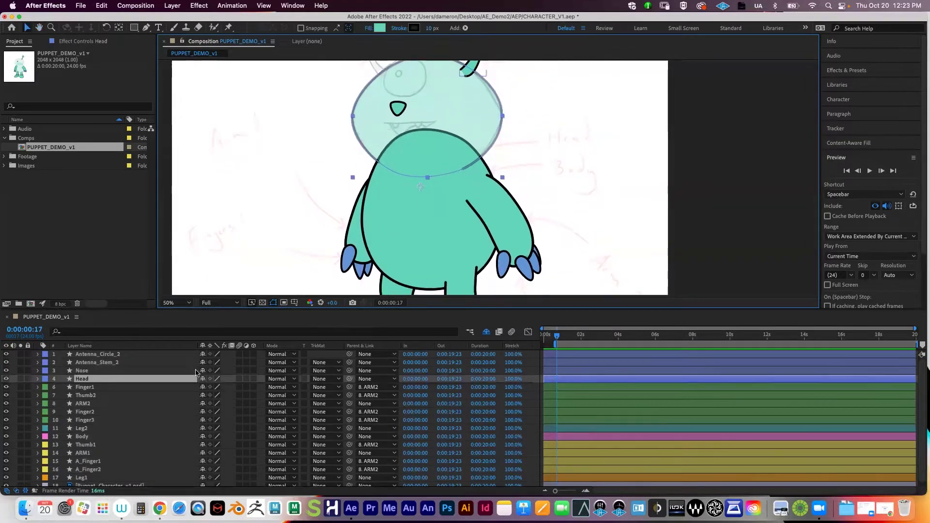
{"action": "key", "text": "v"}
{"action": "left_click", "coordinate": [46, 380]}
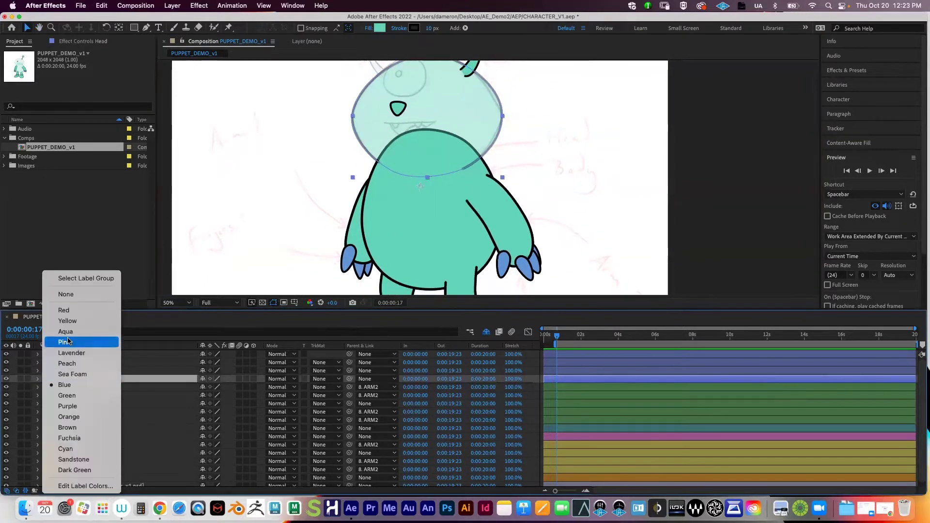
{"action": "left_click", "coordinate": [87, 305]}
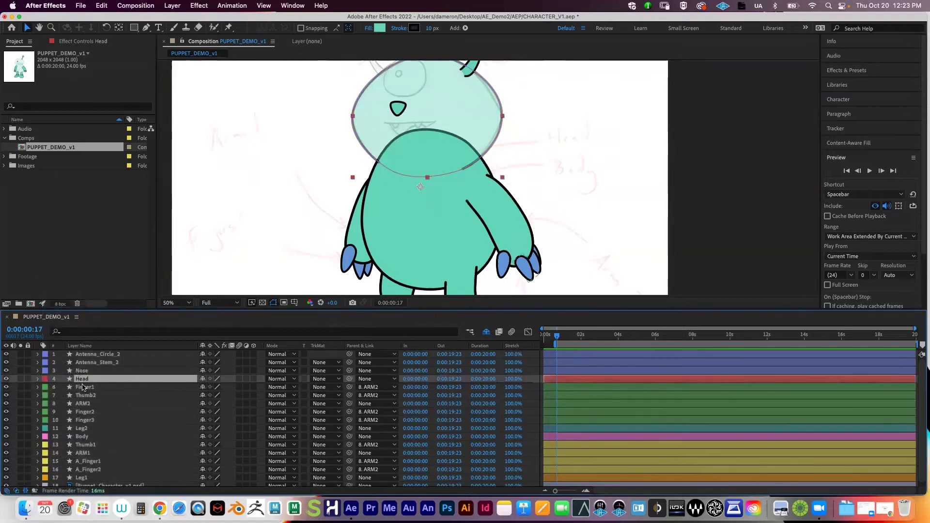
View the Head layer's transform properties: Rotation alone, the full Transform group, and Scale alone
{"action": "key", "text": "r"}
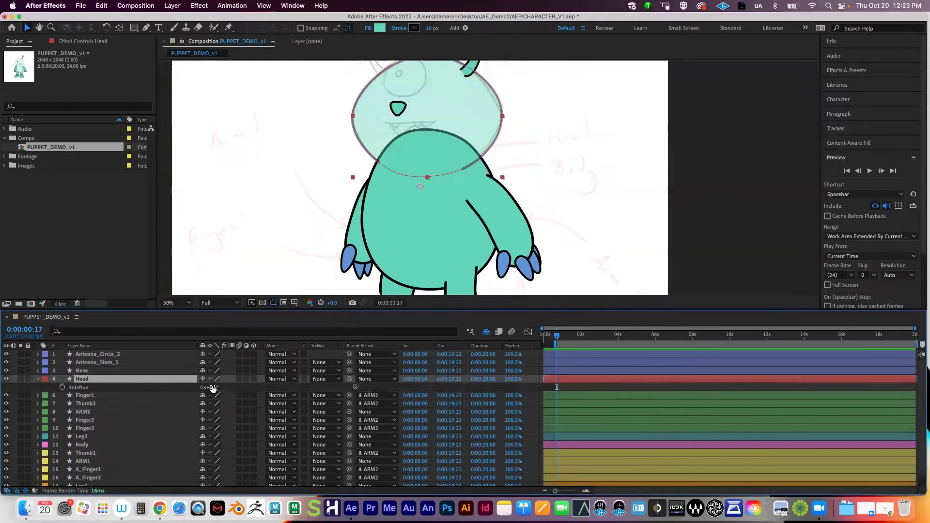
{"action": "left_click", "coordinate": [43, 386]}
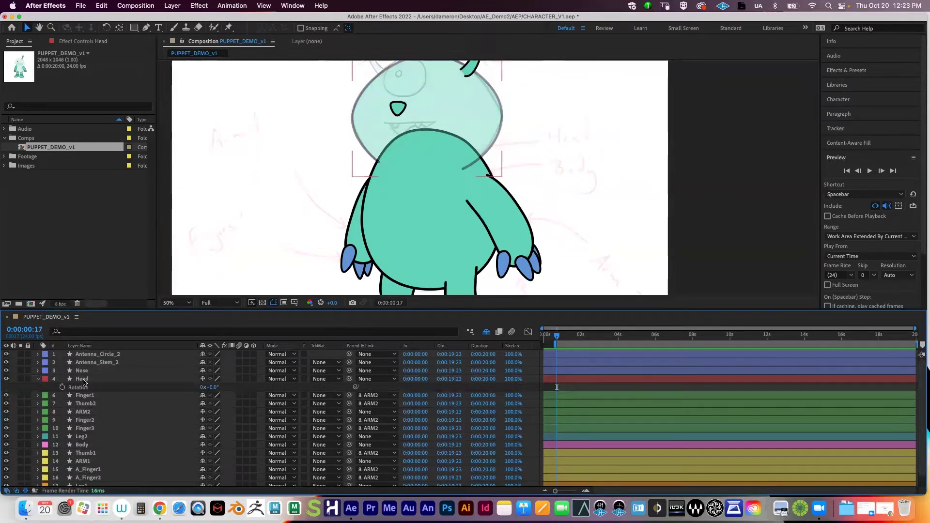
{"action": "left_click", "coordinate": [83, 380]}
{"action": "left_click", "coordinate": [38, 381]}
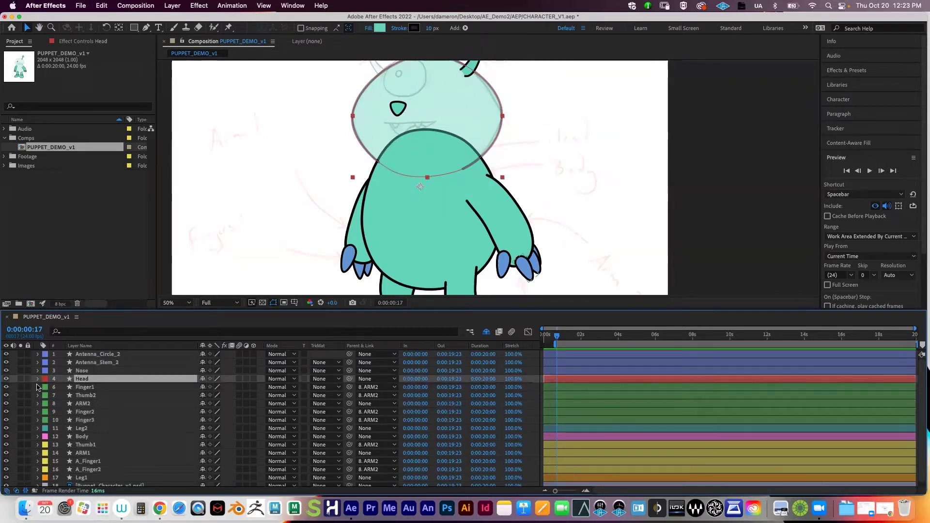
{"action": "left_click", "coordinate": [38, 380]}
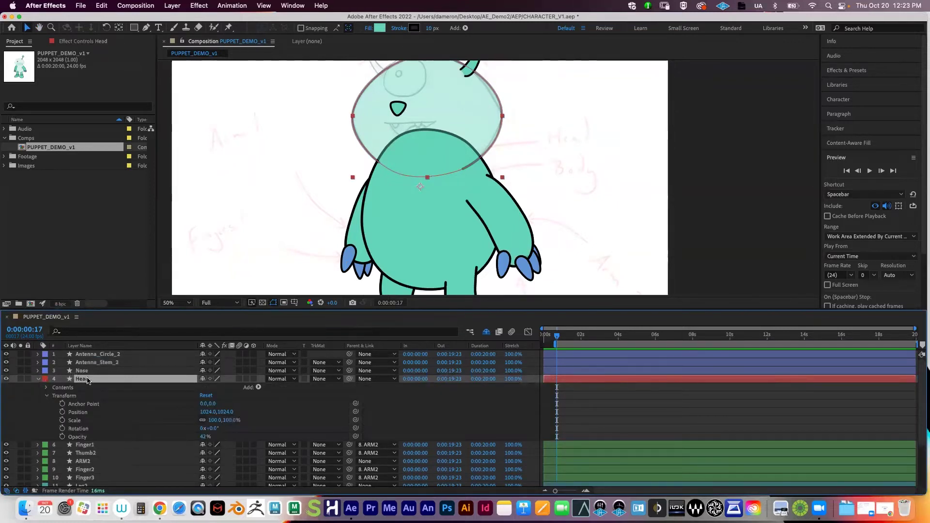
{"action": "key", "text": "r"}
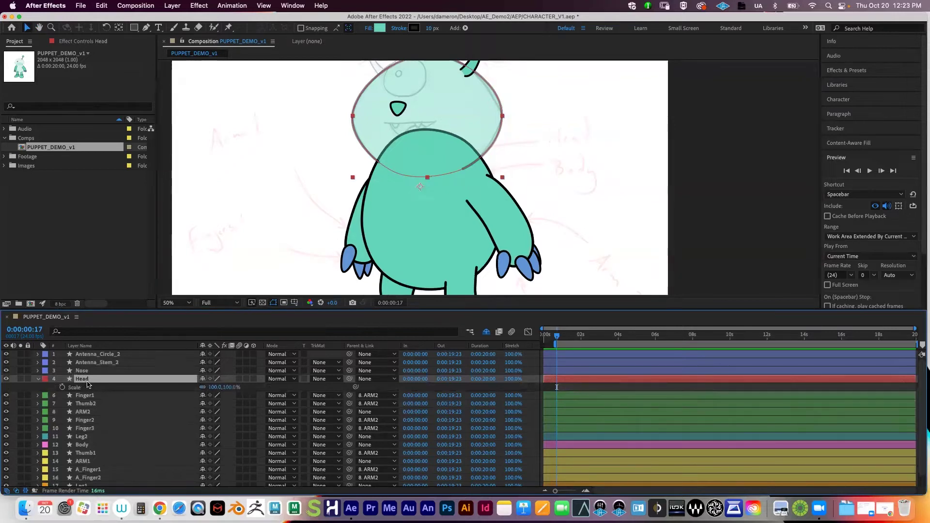
View the Head layer's Opacity alone, and expand its full Transform group
{"action": "key", "text": "t"}
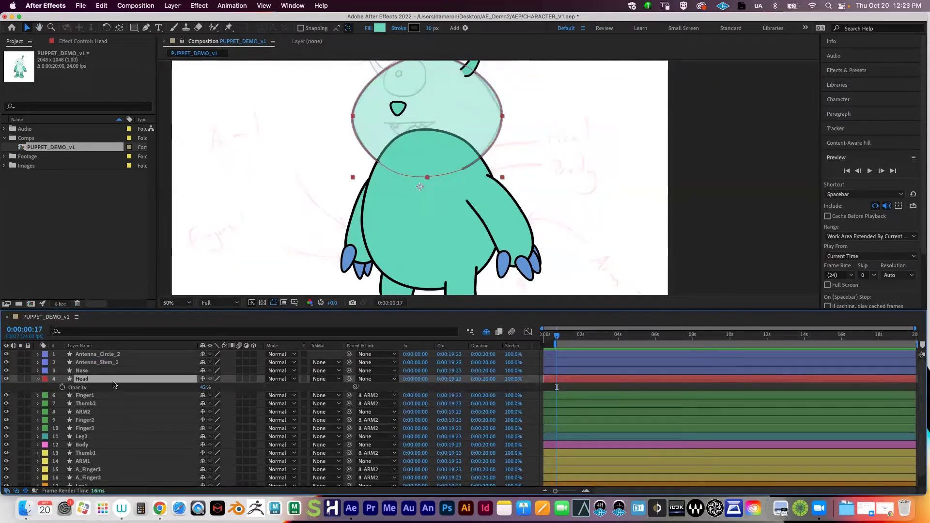
{"action": "left_click", "coordinate": [38, 380]}
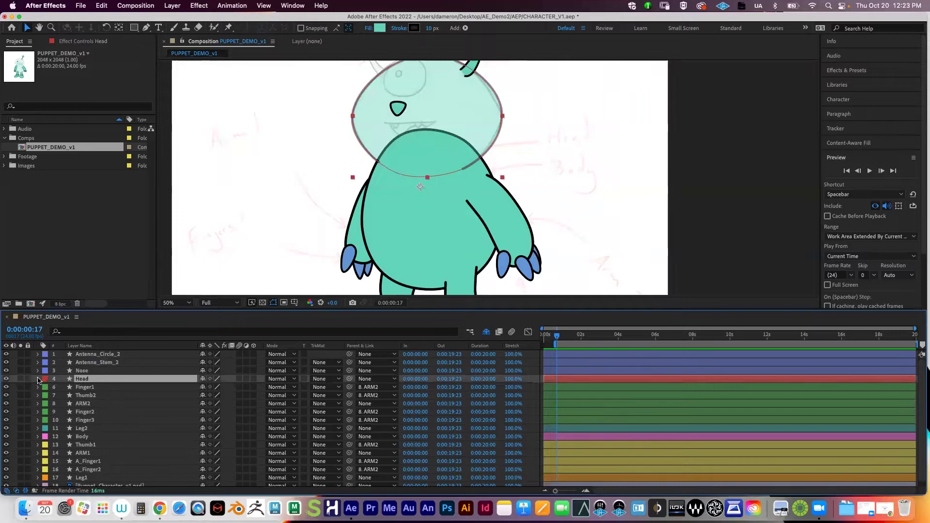
{"action": "left_click", "coordinate": [39, 379]}
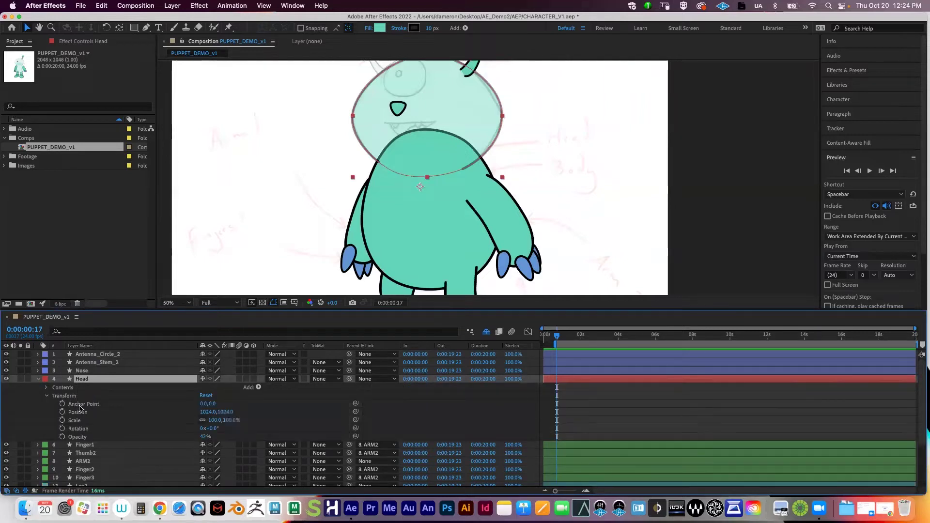
{"action": "left_click", "coordinate": [47, 396]}
{"action": "left_click", "coordinate": [47, 396]}
Try rotating the Head layer about its original anchor point and undo the rotation
{"action": "left_click_drag", "start_coordinate": [426, 162], "coordinate": [405, 194]}
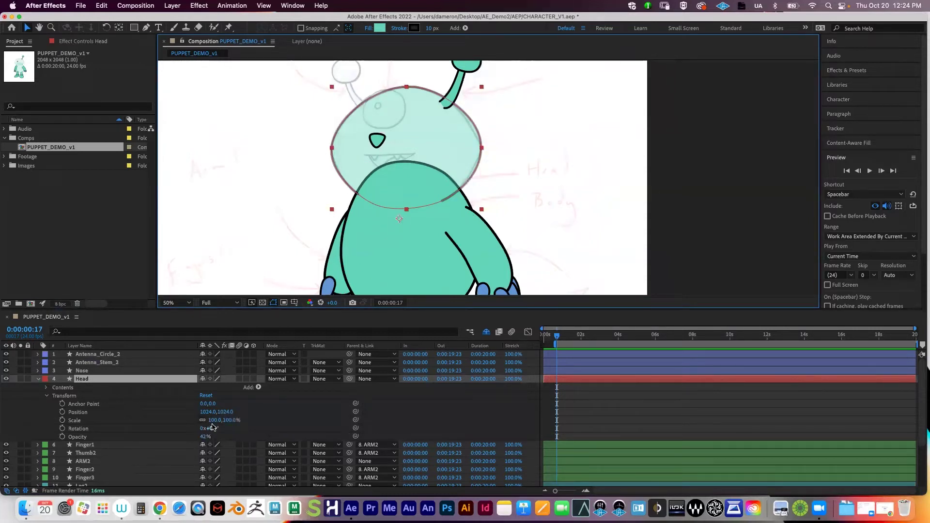
{"action": "mouse_move", "coordinate": [211, 428]}
{"action": "left_mouse_down"}
{"action": "mouse_move", "coordinate": [246, 418]}
{"action": "mouse_move", "coordinate": [186, 416]}
{"action": "mouse_move", "coordinate": [213, 416]}
{"action": "left_mouse_up"}
{"action": "key", "text": "super+z"}
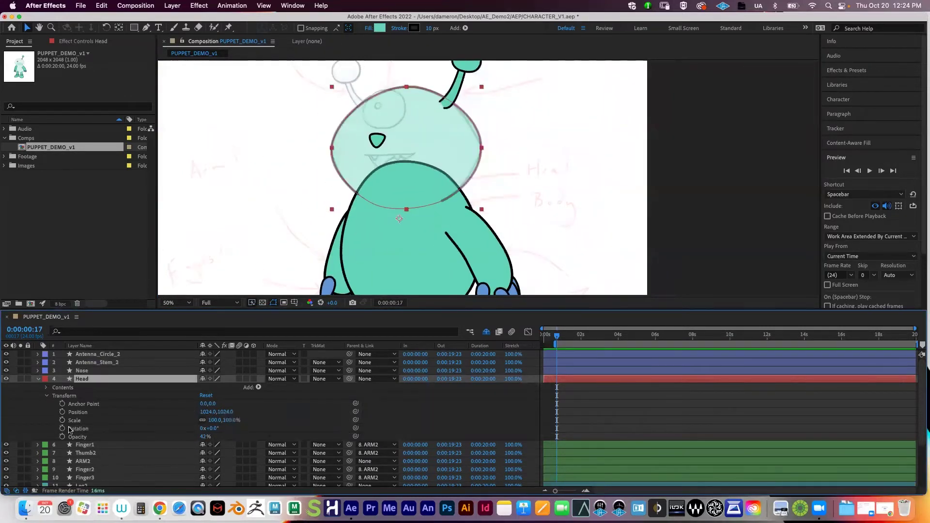
Set the opacity of all layers from Finger1 through Leg1 to 25%, leaving them collapsed and deselected
{"action": "key", "text": "grave"}
{"action": "left_click", "coordinate": [97, 171]}
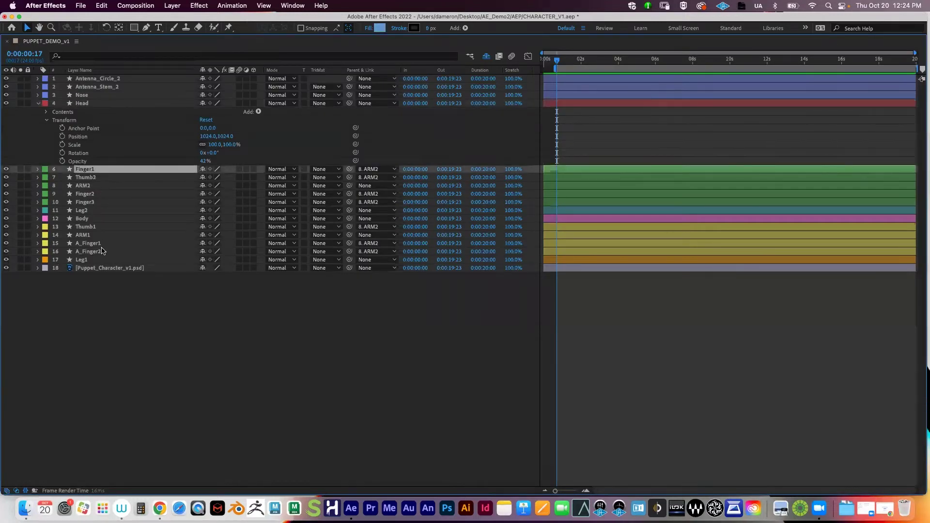
{"action": "left_click", "coordinate": [89, 262], "text": "shift"}
{"action": "key", "text": "t"}
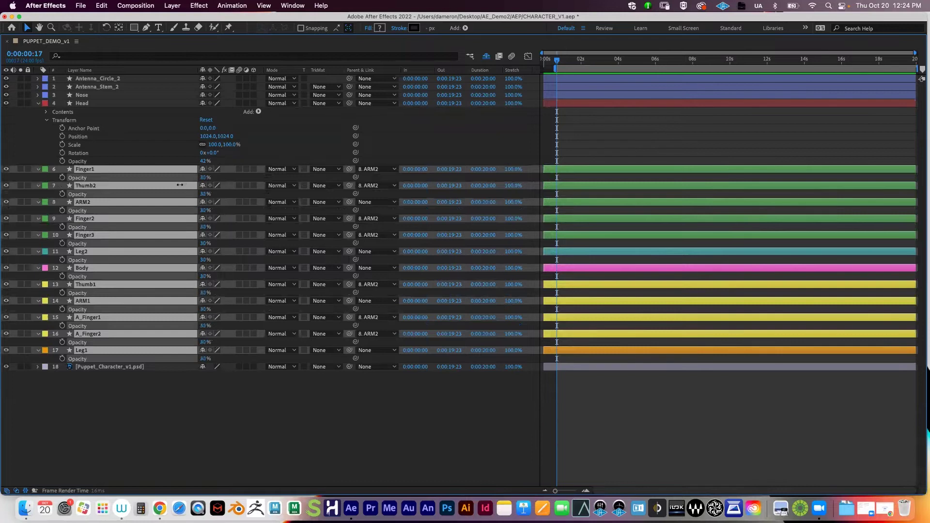
{"action": "left_click_drag", "start_coordinate": [180, 185], "coordinate": [173, 186]}
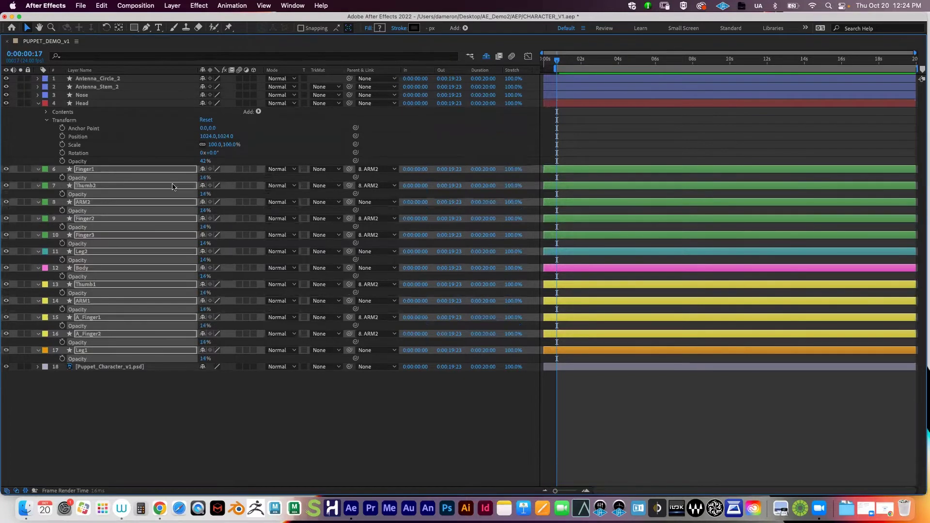
{"action": "left_click", "coordinate": [203, 178]}
{"action": "type", "text": "25"}
{"action": "key", "text": "Return"}
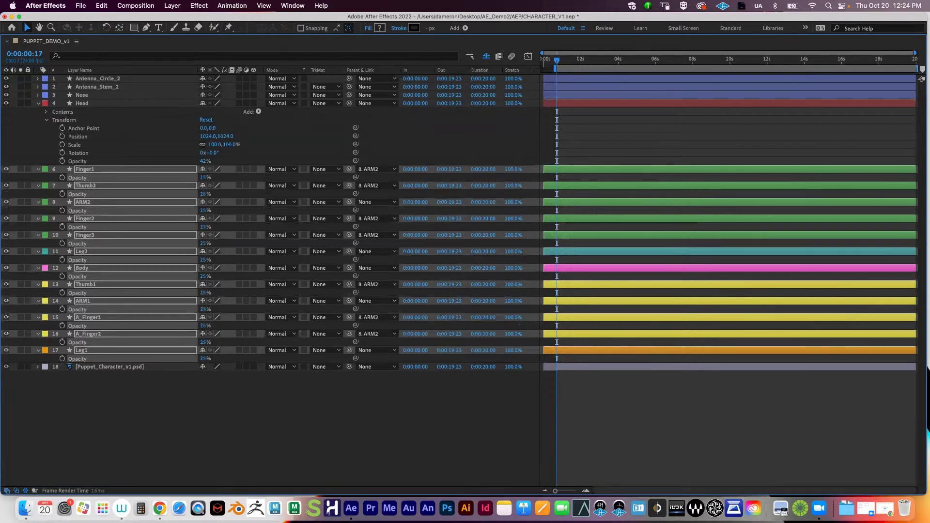
{"action": "key", "text": "t"}
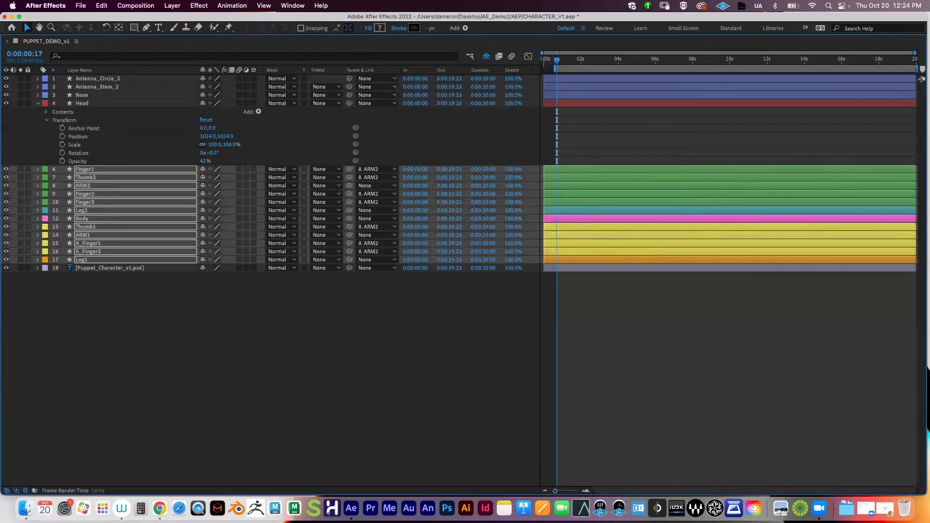
{"action": "key", "text": "F2"}
{"action": "key", "text": "grave"}
Move the Head layer's anchor point to the neck where the head meets the body, at about 42, -74
{"action": "left_click_drag", "start_coordinate": [460, 198], "coordinate": [448, 185]}
{"action": "scroll", "coordinate": [489, 178], "scroll_direction": "up", "scroll_amount": 2}
{"action": "scroll", "coordinate": [489, 178], "scroll_direction": "down", "scroll_amount": 2}
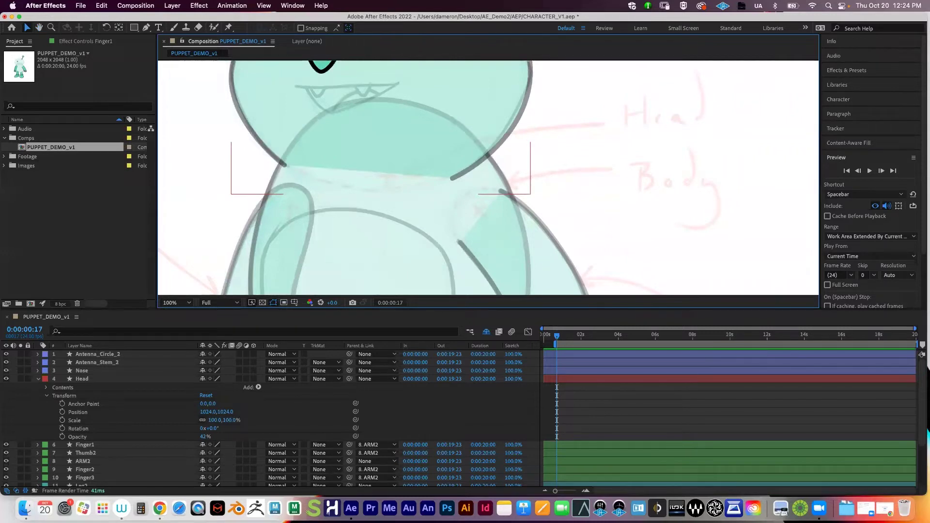
{"action": "left_click", "coordinate": [367, 214]}
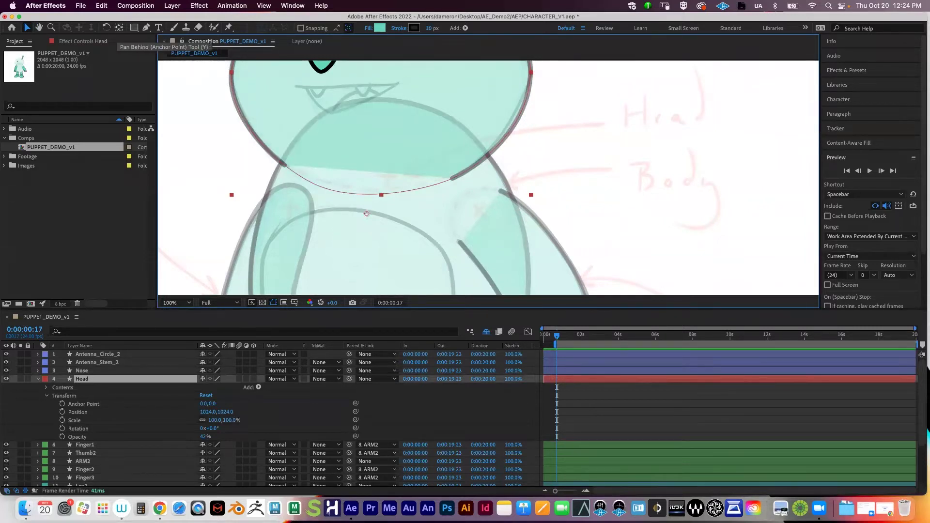
{"action": "left_click", "coordinate": [119, 28]}
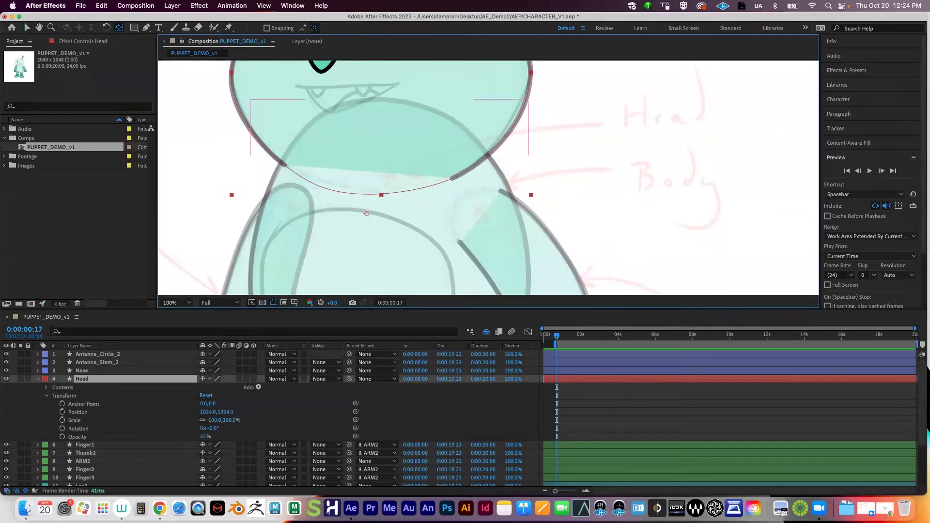
{"action": "left_click_drag", "start_coordinate": [367, 214], "coordinate": [385, 174]}
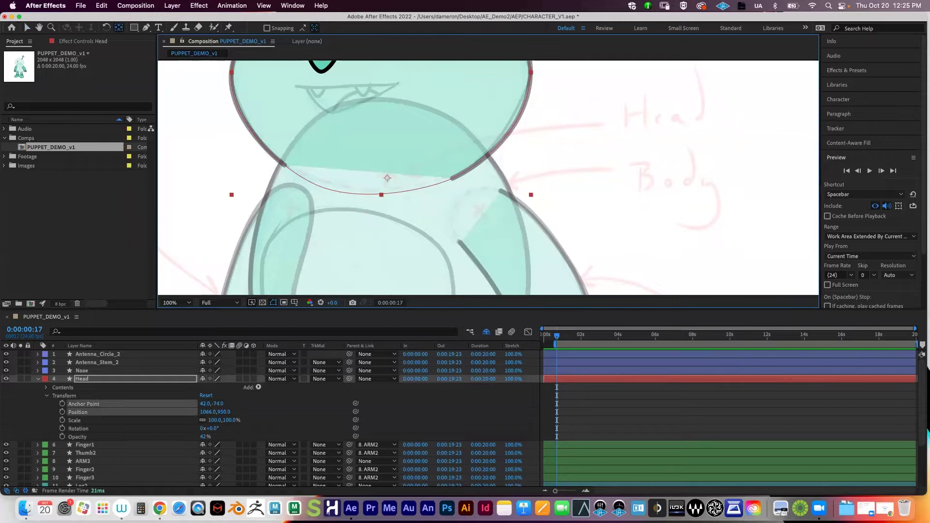
Test the Head layer's rotation about its anchor point at the neck and undo the rotation
{"action": "left_click", "coordinate": [82, 379]}
{"action": "key", "text": "r"}
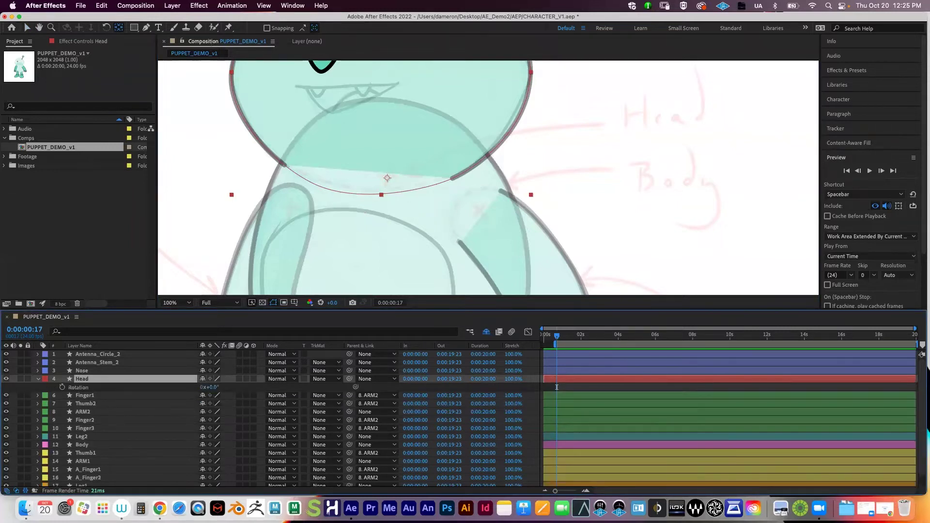
{"action": "mouse_move", "coordinate": [211, 387]}
{"action": "left_mouse_down"}
{"action": "mouse_move", "coordinate": [254, 388]}
{"action": "mouse_move", "coordinate": [204, 388]}
{"action": "left_mouse_up"}
{"action": "key", "text": "super+z"}
Parent the Head layer to the Body layer
{"action": "left_click_drag", "start_coordinate": [427, 164], "coordinate": [424, 195]}
{"action": "key", "text": "comma"}
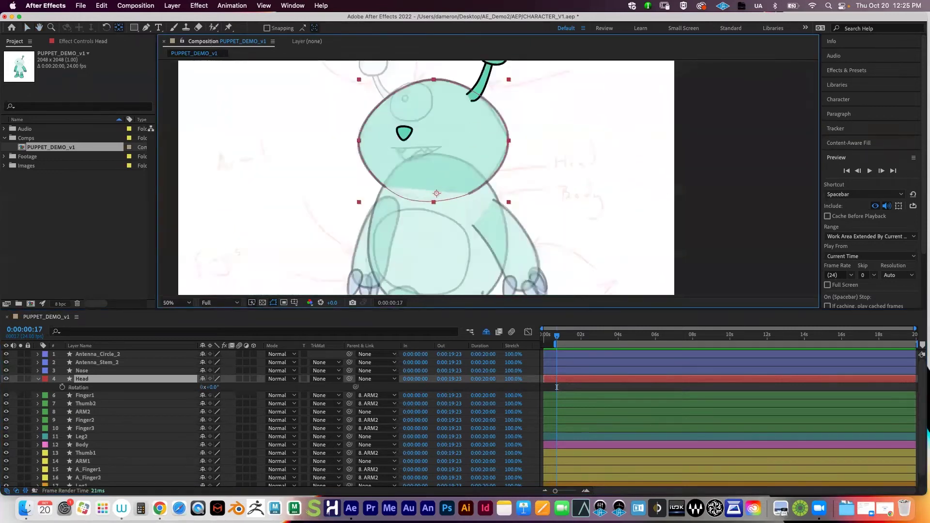
{"action": "key", "text": "v"}
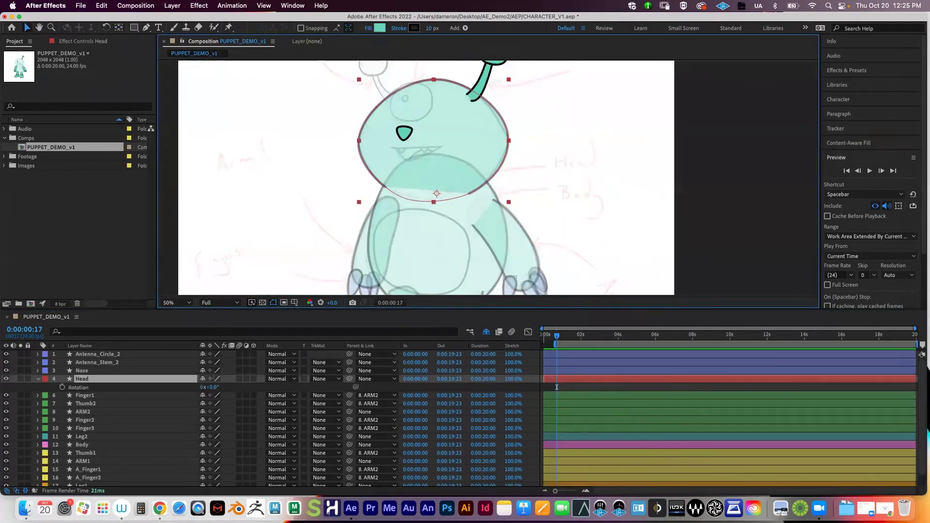
{"action": "left_click", "coordinate": [82, 445]}
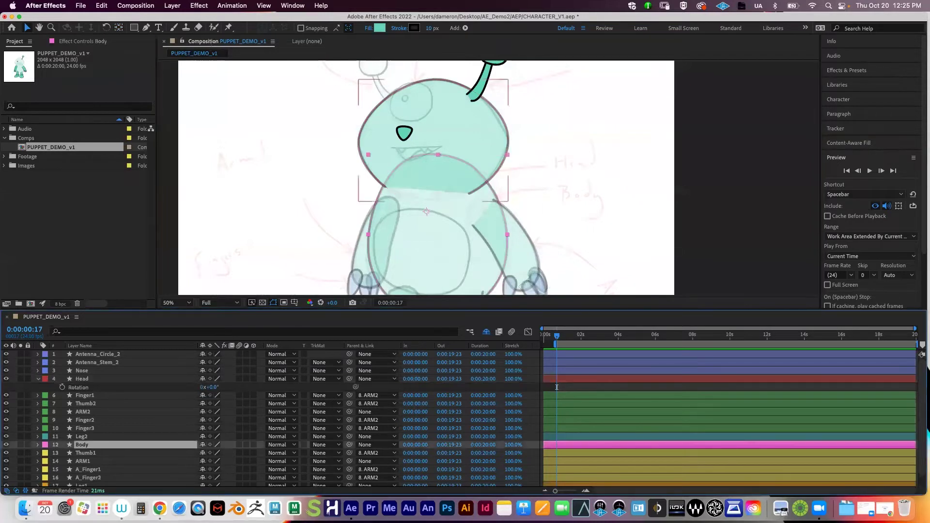
{"action": "left_click", "coordinate": [436, 140]}
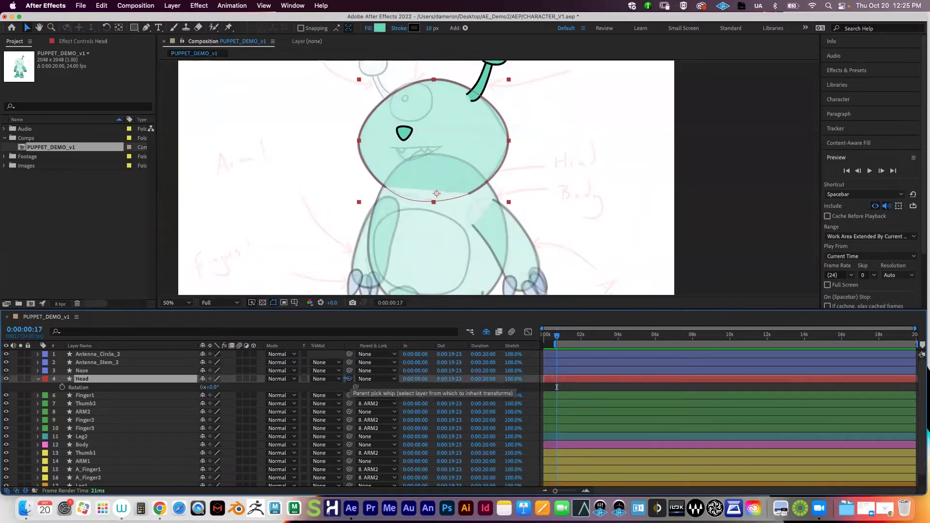
{"action": "mouse_move", "coordinate": [349, 379]}
{"action": "left_mouse_down"}
{"action": "mouse_move", "coordinate": [145, 402]}
{"action": "mouse_move", "coordinate": [88, 444]}
{"action": "left_mouse_up"}
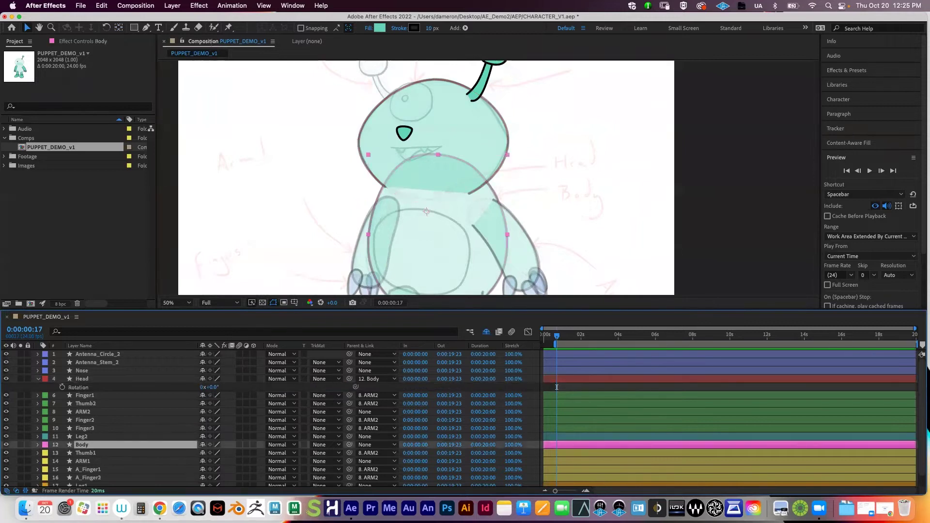
Examine the head, antenna, arms and legs to see how each part connects to the body
{"action": "mouse_move", "coordinate": [431, 247]}
{"action": "left_mouse_down"}
{"action": "mouse_move", "coordinate": [361, 263]}
{"action": "mouse_move", "coordinate": [428, 250]}
{"action": "mouse_move", "coordinate": [395, 228]}
{"action": "mouse_move", "coordinate": [467, 236]}
{"action": "mouse_move", "coordinate": [424, 242]}
{"action": "mouse_move", "coordinate": [432, 247]}
{"action": "mouse_move", "coordinate": [420, 239]}
{"action": "left_mouse_up"}
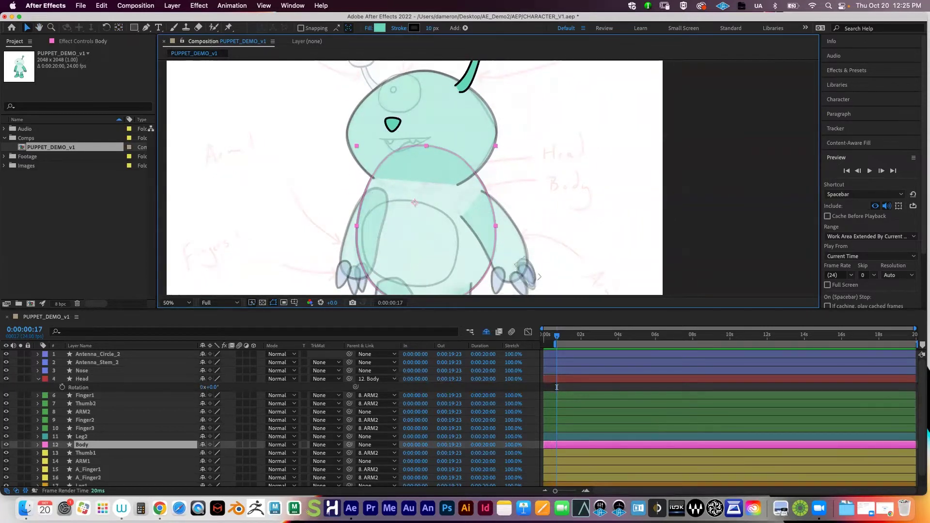
{"action": "left_click_drag", "start_coordinate": [421, 160], "coordinate": [410, 170]}
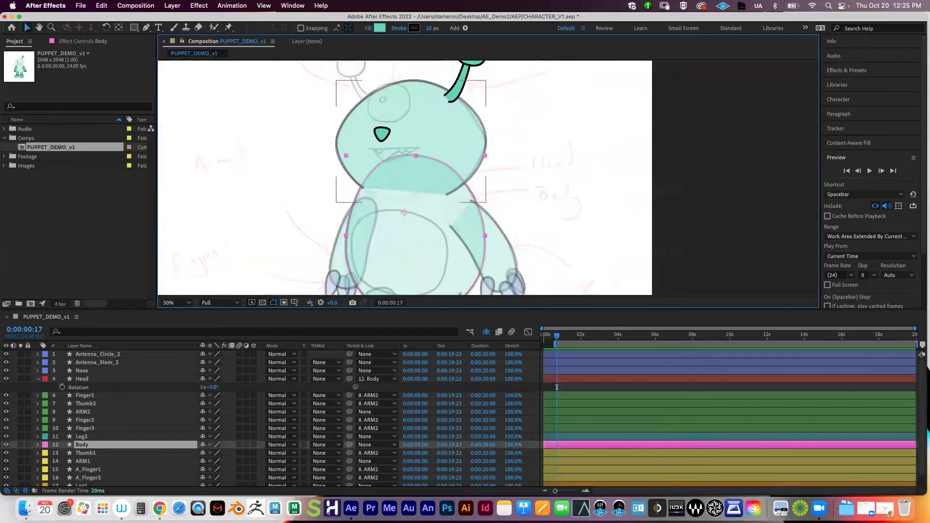
{"action": "left_click_drag", "start_coordinate": [458, 88], "coordinate": [450, 112]}
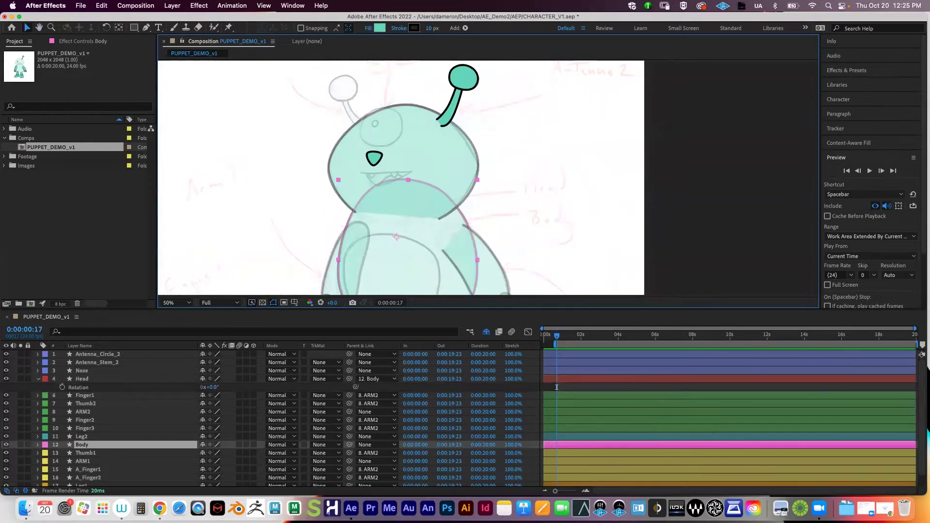
{"action": "left_click", "coordinate": [82, 379]}
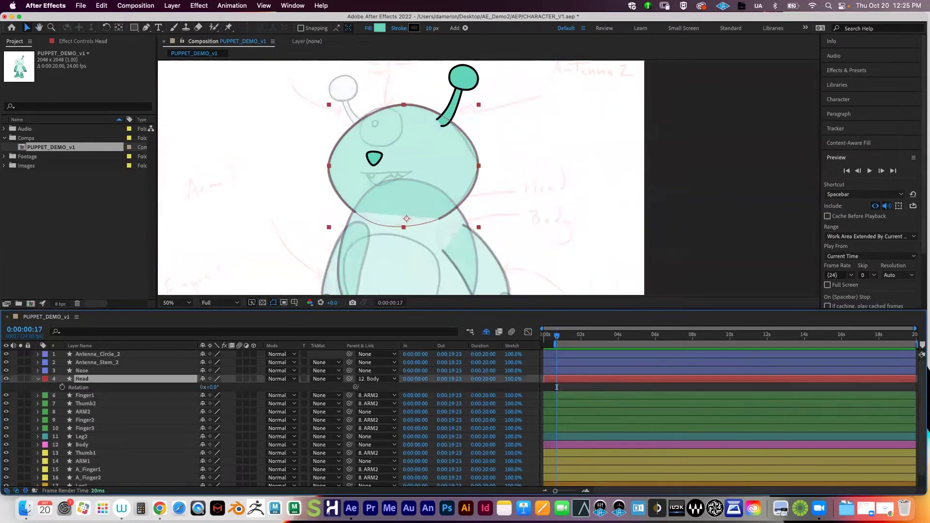
{"action": "scroll", "coordinate": [489, 178], "scroll_direction": "down", "scroll_amount": 2}
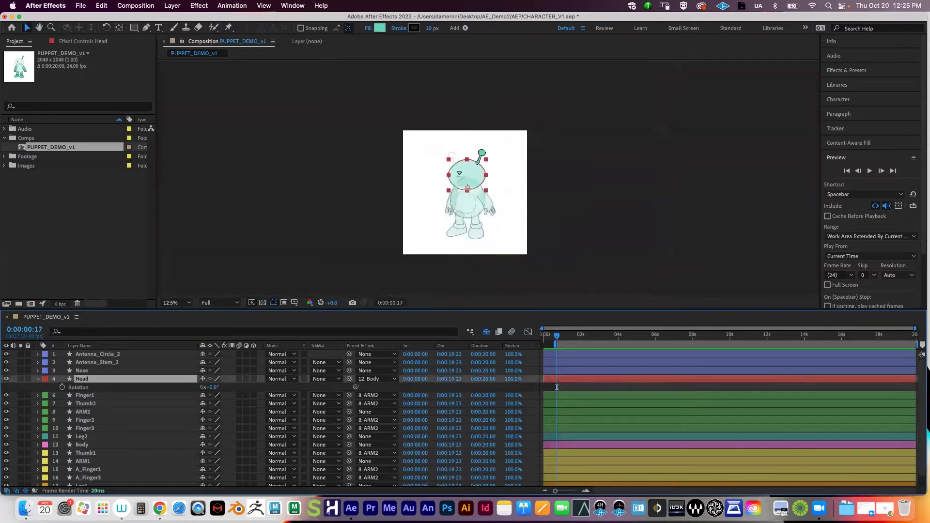
{"action": "scroll", "coordinate": [488, 177], "scroll_direction": "up", "scroll_amount": 1}
{"action": "key", "text": "space"}
{"action": "left_click_drag", "start_coordinate": [447, 199], "coordinate": [386, 141]}
{"action": "scroll", "coordinate": [489, 178], "scroll_direction": "up", "scroll_amount": 1}
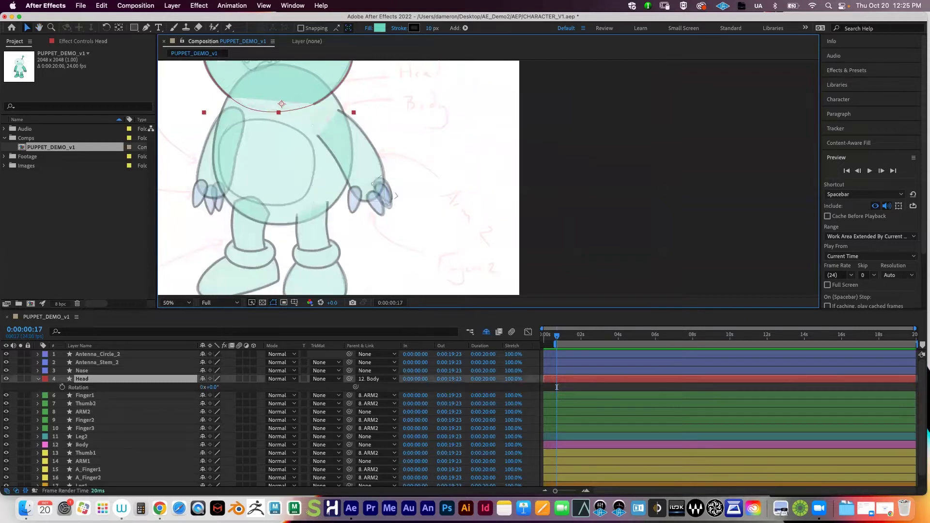
Go through the Finger1, Thumb2, ARM2, Finger2 and Finger3 layers one by one to identify each part on the character
{"action": "left_click", "coordinate": [86, 429]}
{"action": "left_click", "coordinate": [78, 387]}
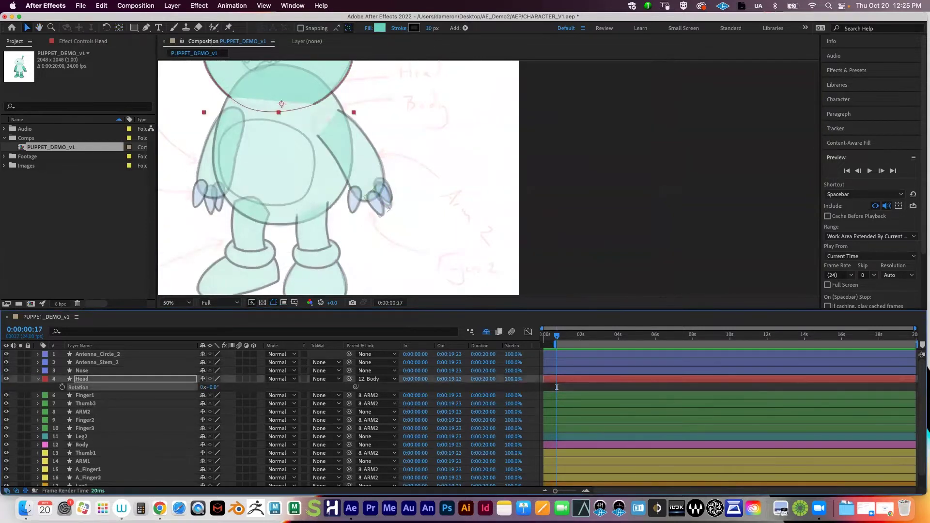
{"action": "key", "text": "super+Down"}
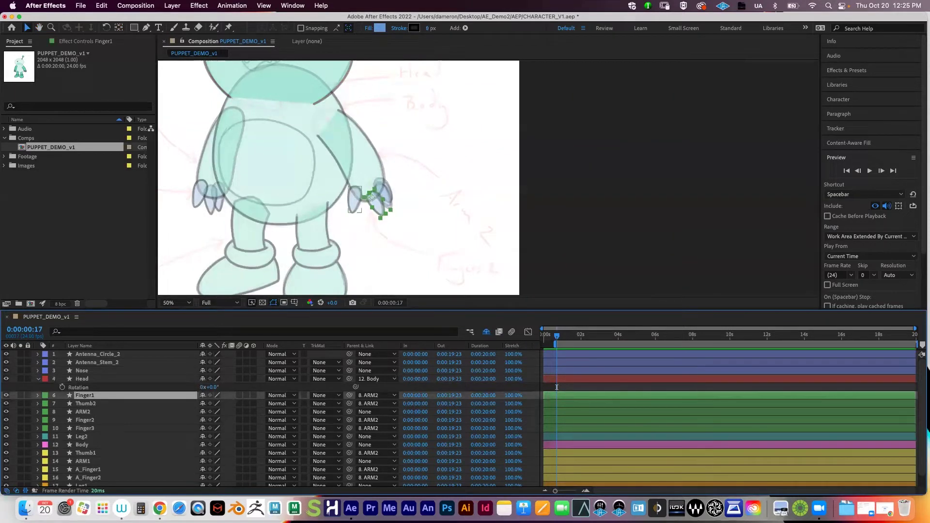
{"action": "key", "text": "super+Down"}
{"action": "key", "text": "super+Down"}
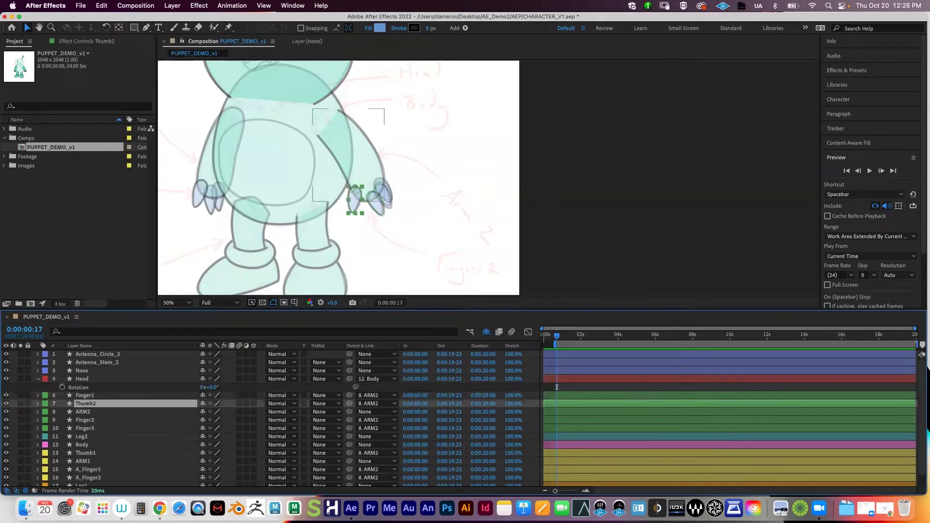
{"action": "key", "text": "super+Down"}
{"action": "key", "text": "super+Down"}
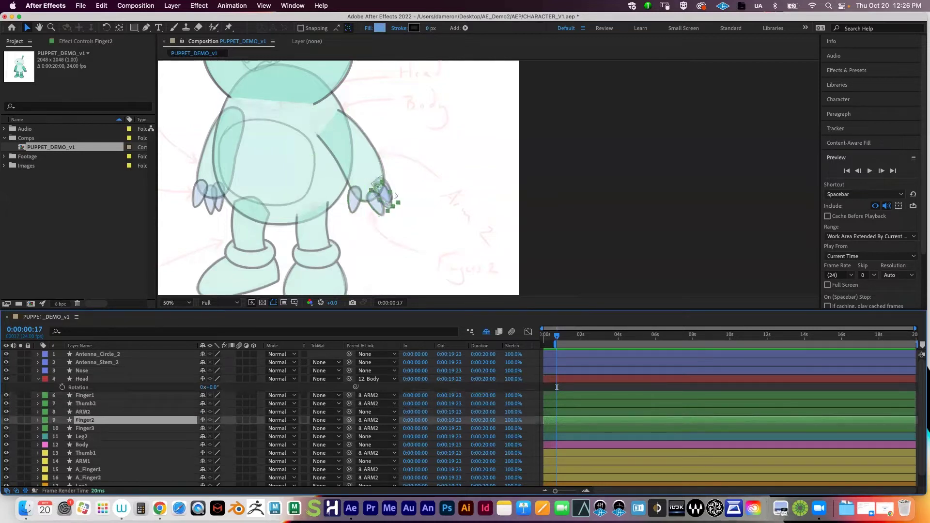
{"action": "key", "text": "slash"}
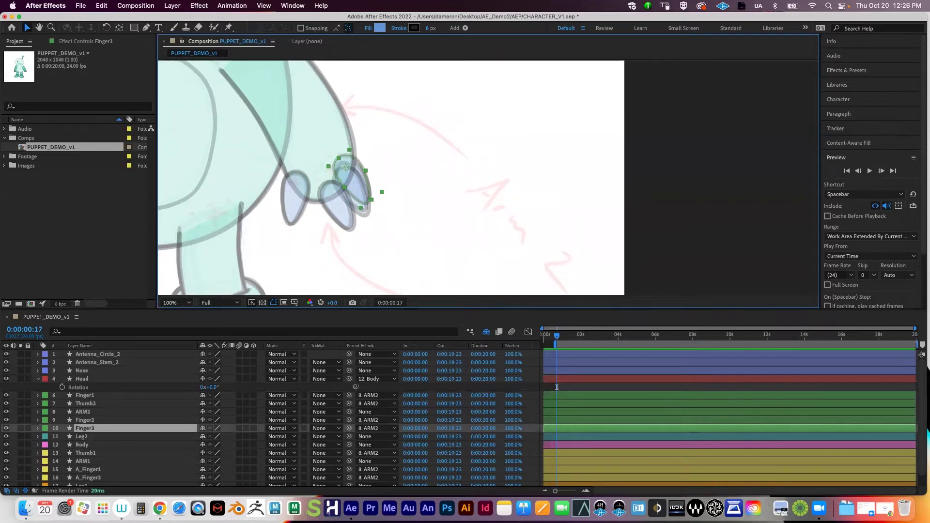
Parent the Finger2 and Finger3 layers to ARM2, and check the parent assignments of Thumb2 and Finger1
{"action": "key", "text": "super+shift+Up"}
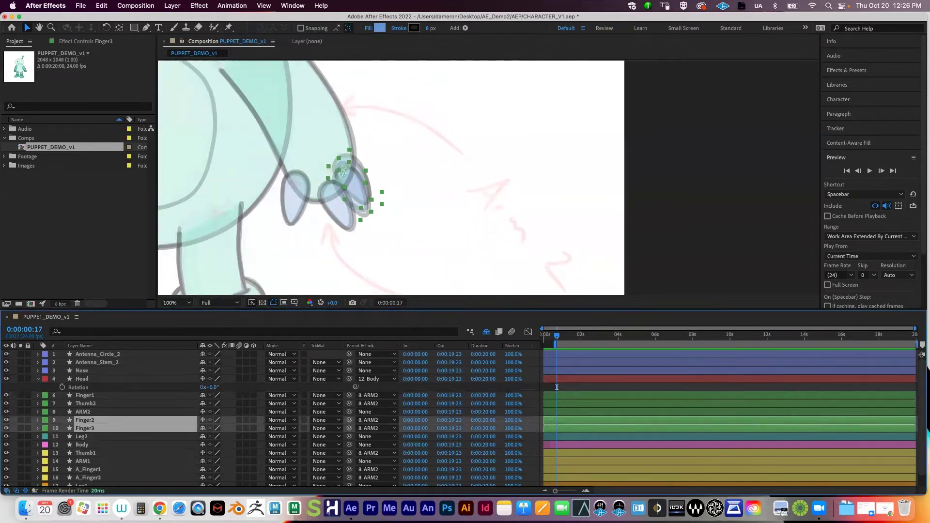
{"action": "left_click_drag", "start_coordinate": [349, 420], "coordinate": [78, 411]}
{"action": "left_click", "coordinate": [296, 201]}
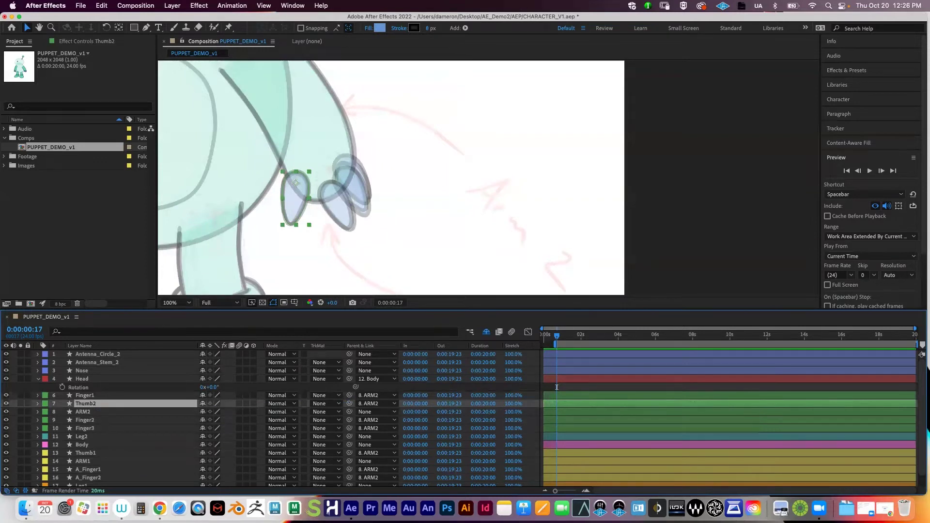
{"action": "left_click", "coordinate": [330, 194]}
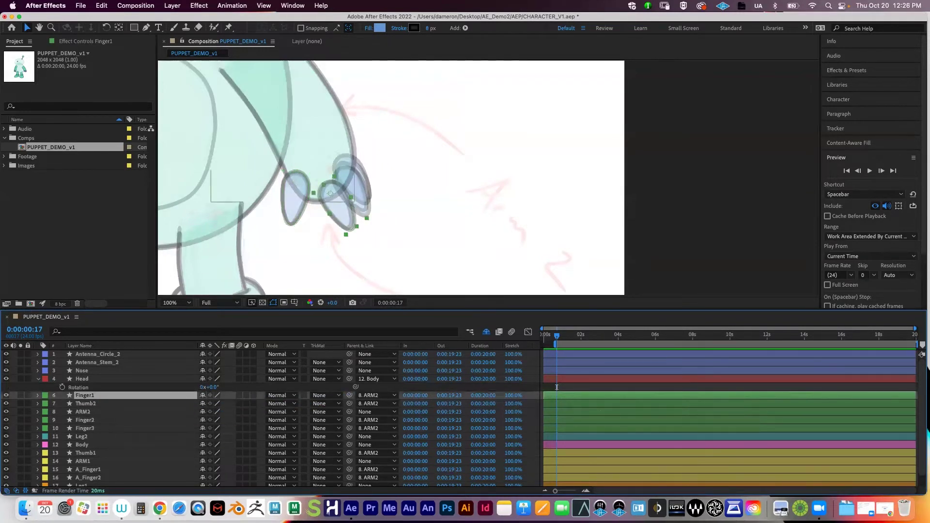
{"action": "scroll", "coordinate": [557, 387], "scroll_direction": "down", "scroll_amount": 1}
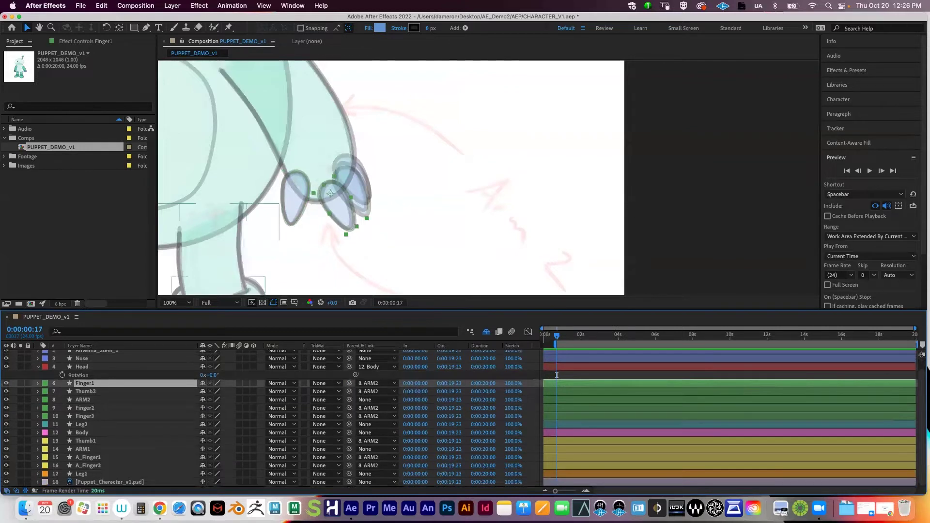
Test the rotation of ARM2 around its shoulder anchor point and bring it back to 0°
{"action": "left_click", "coordinate": [321, 141]}
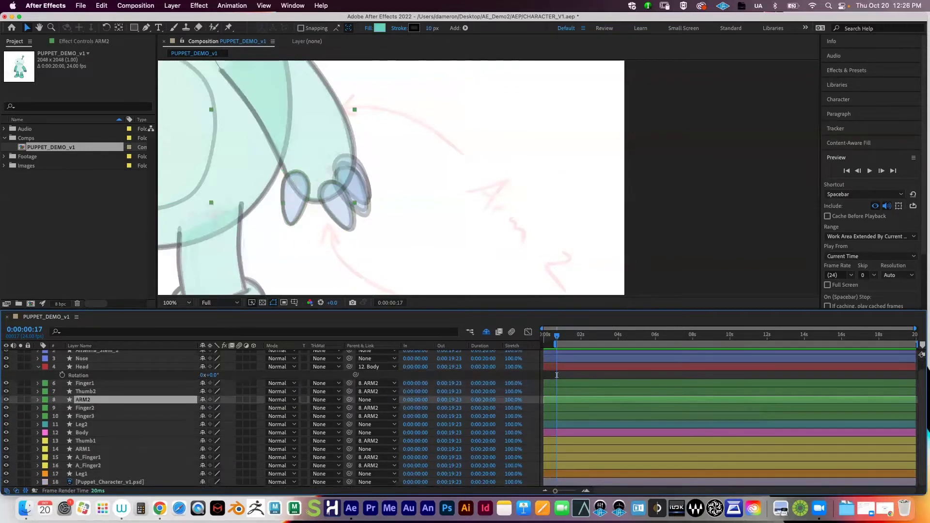
{"action": "left_click_drag", "start_coordinate": [321, 141], "coordinate": [398, 213]}
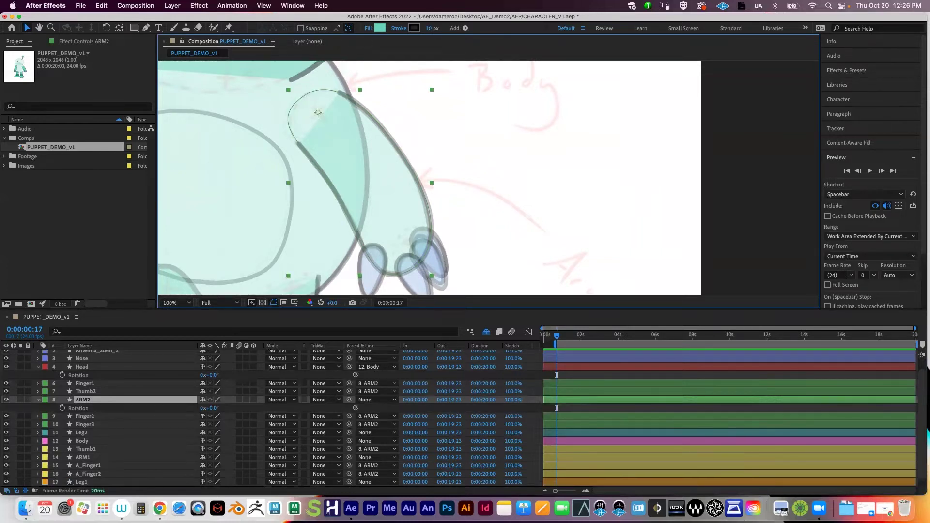
{"action": "key", "text": "r"}
{"action": "mouse_move", "coordinate": [210, 408]}
{"action": "left_mouse_down"}
{"action": "mouse_move", "coordinate": [190, 408]}
{"action": "mouse_move", "coordinate": [203, 408]}
{"action": "left_mouse_up"}
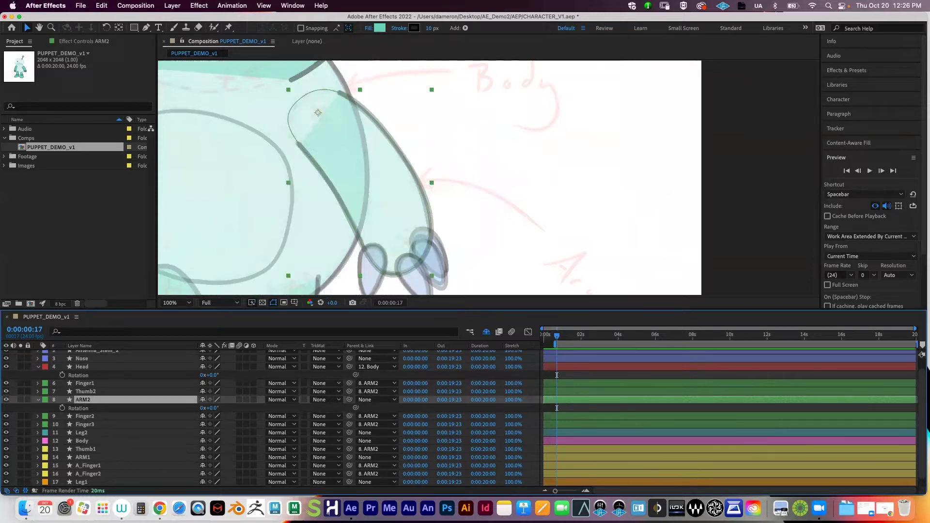
Parent the ARM2 layer to the Body layer and view the whole character
{"action": "left_click_drag", "start_coordinate": [349, 400], "coordinate": [125, 441]}
{"action": "key", "text": "comma"}
{"action": "key", "text": "comma"}
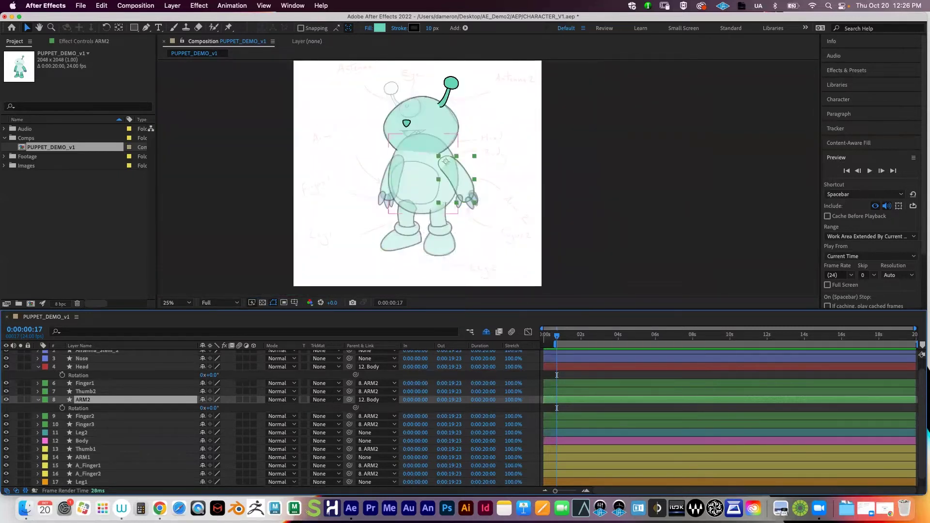
Try moving the Body sideways to test whether the head and ARM2 follow it, and undo the move
{"action": "left_click_drag", "start_coordinate": [420, 181], "coordinate": [453, 183]}
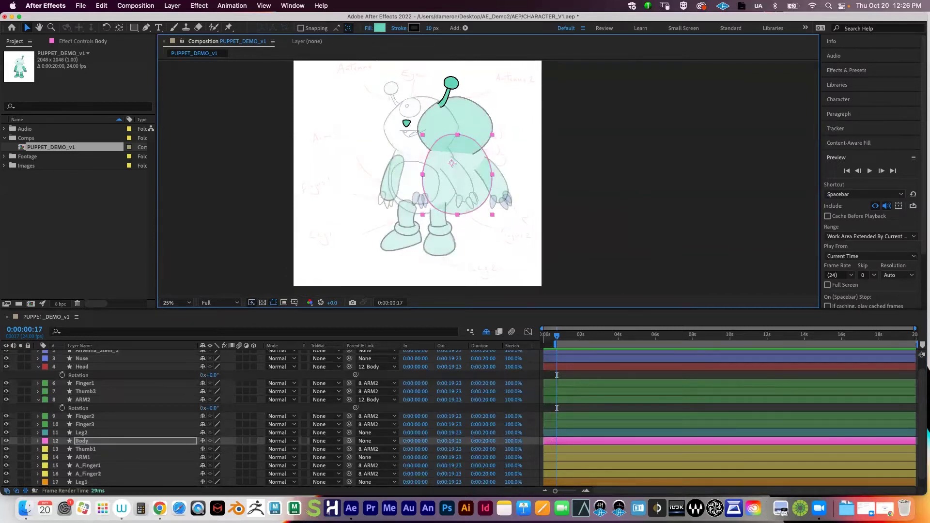
{"action": "key", "text": "super+z"}
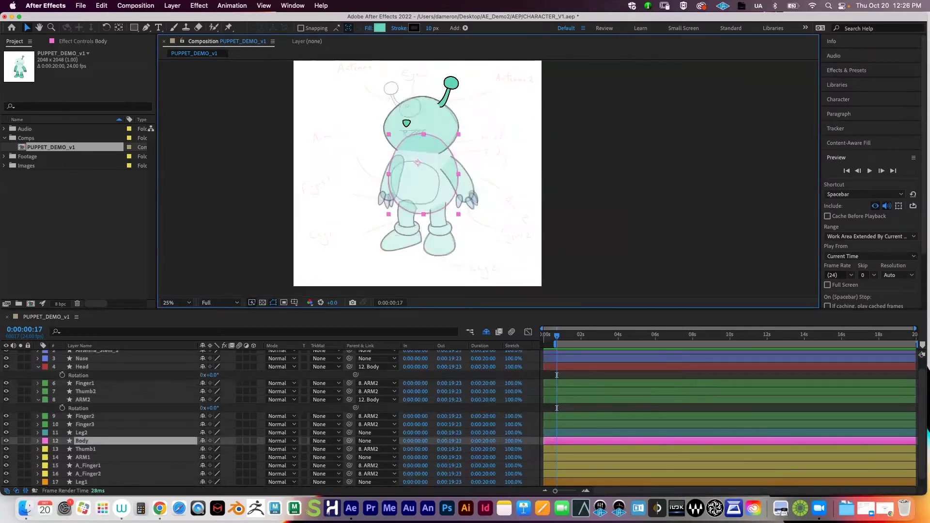
{"action": "key", "text": "period"}
{"action": "key", "text": "super+shift+z"}
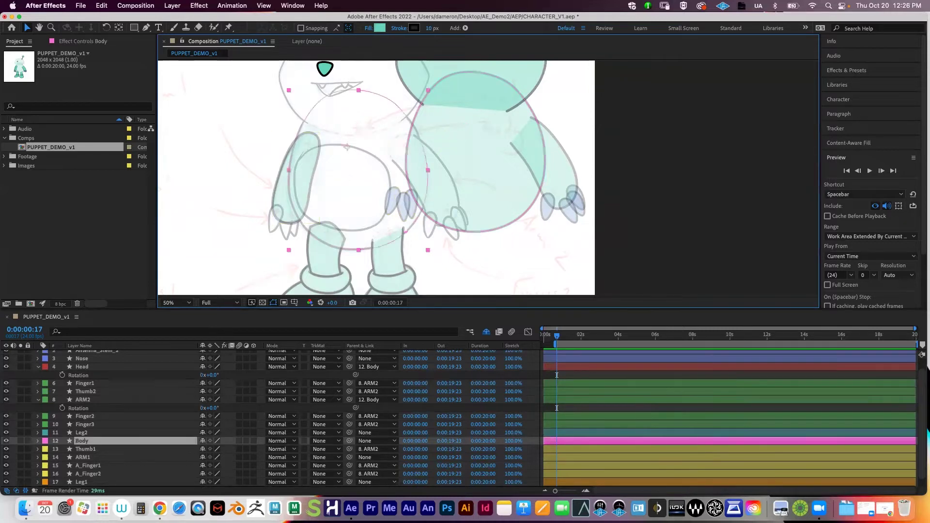
{"action": "key", "text": "super+z"}
Set the parent of Thumb1, ARM1, A_Finger1, A_Finger2 and Leg1 to None in one go
{"action": "scroll", "coordinate": [484, 417], "scroll_direction": "down", "scroll_amount": 1}
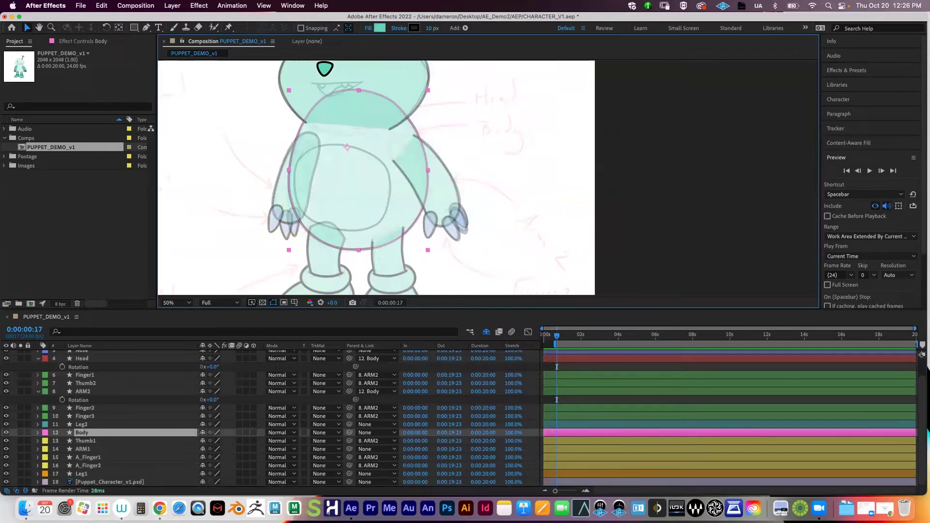
{"action": "left_click", "coordinate": [88, 466]}
{"action": "left_click", "coordinate": [86, 441]}
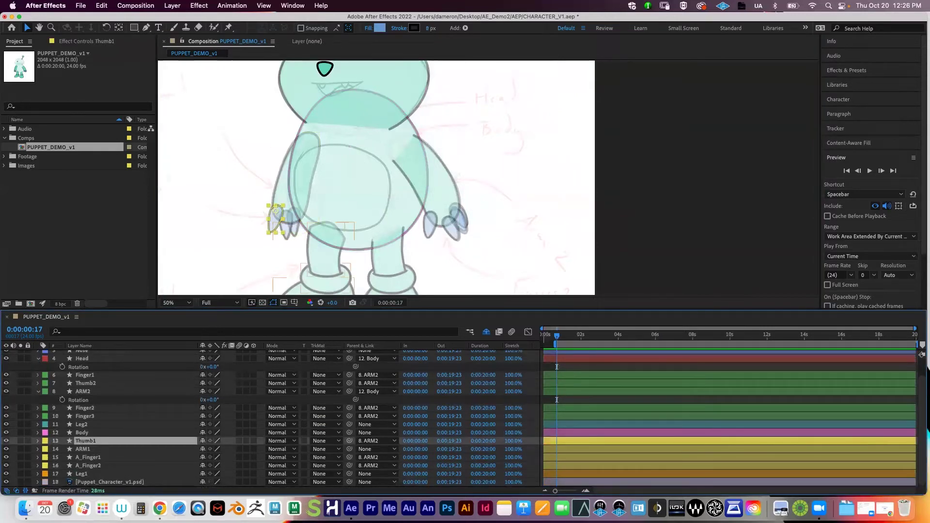
{"action": "left_click", "coordinate": [81, 474], "text": "shift"}
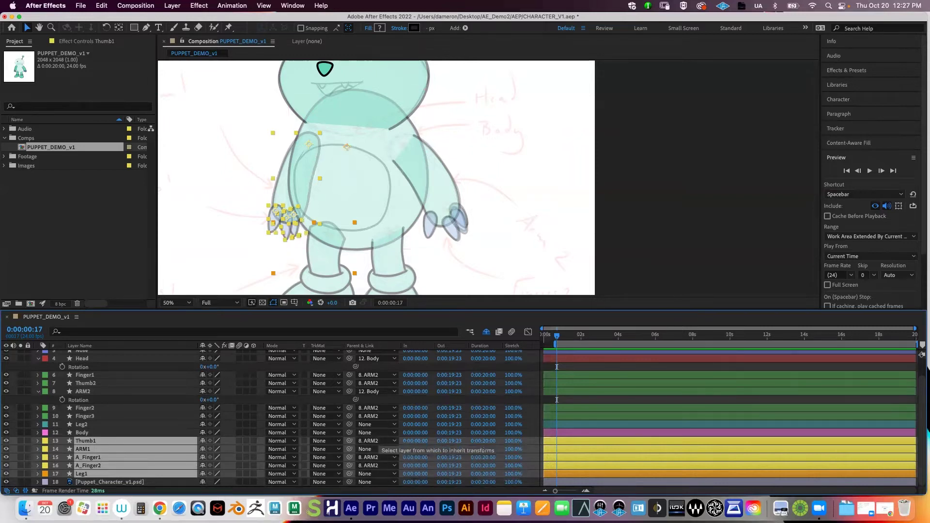
{"action": "left_click", "coordinate": [16, 491]}
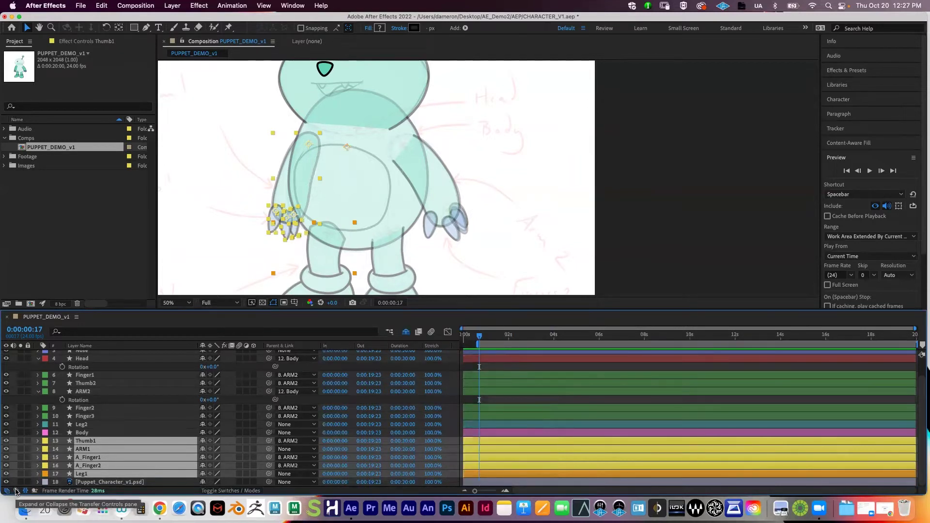
{"action": "left_click", "coordinate": [16, 491]}
{"action": "left_click", "coordinate": [16, 491]}
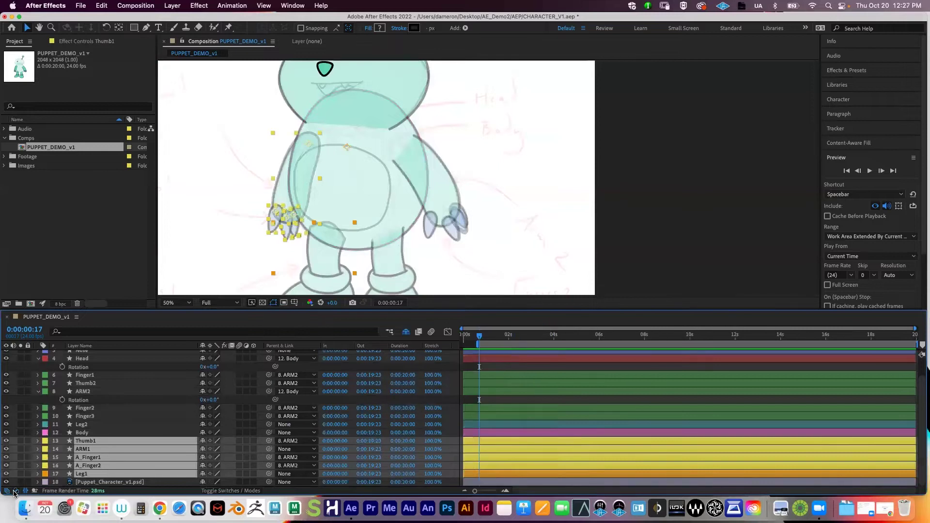
{"action": "left_click", "coordinate": [16, 491]}
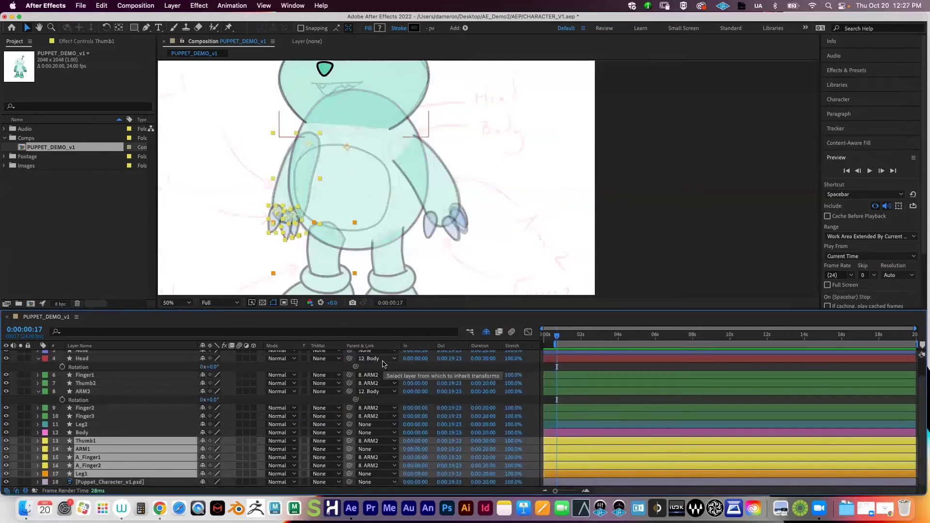
{"action": "left_click", "coordinate": [380, 442]}
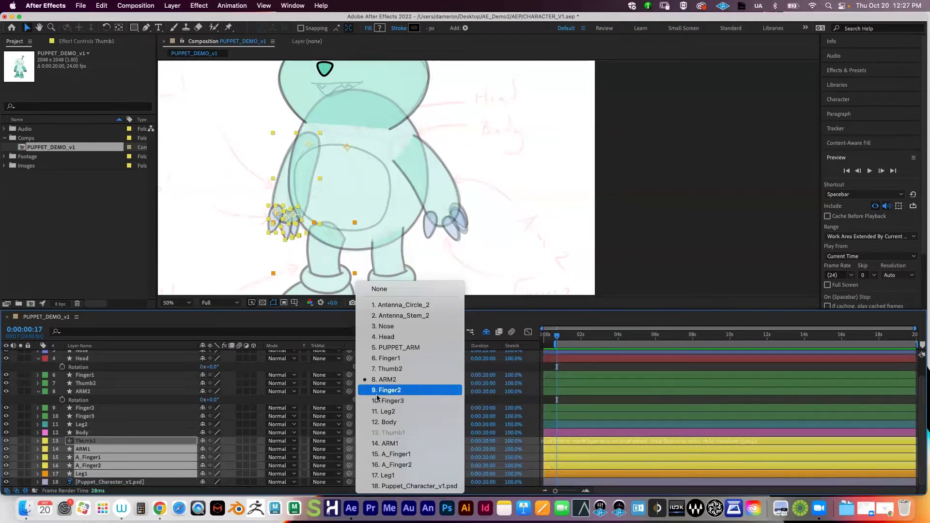
{"action": "left_click", "coordinate": [380, 290]}
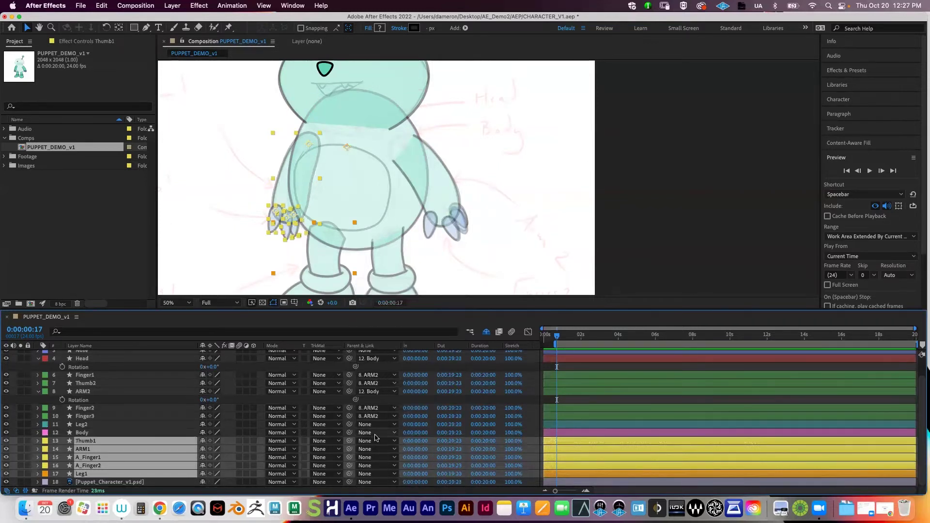
Parent Thumb1, A_Finger1 and A_Finger2 to ARM1, and parent ARM1 to the Body layer
{"action": "left_click", "coordinate": [83, 434]}
{"action": "left_click", "coordinate": [90, 442]}
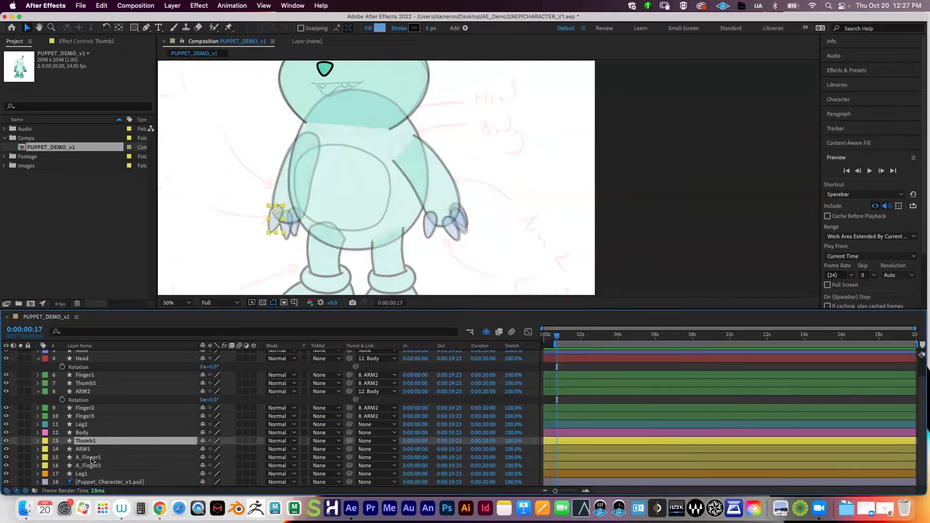
{"action": "left_click", "coordinate": [92, 458], "text": "super"}
{"action": "left_click", "coordinate": [92, 466], "text": "super"}
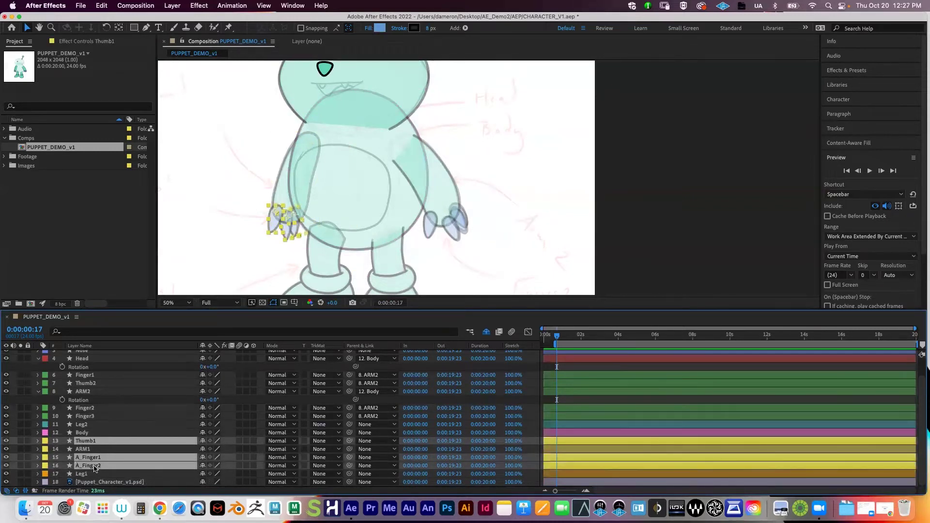
{"action": "left_click", "coordinate": [87, 442]}
{"action": "left_click", "coordinate": [96, 458], "text": "super"}
{"action": "left_click", "coordinate": [95, 466], "text": "super"}
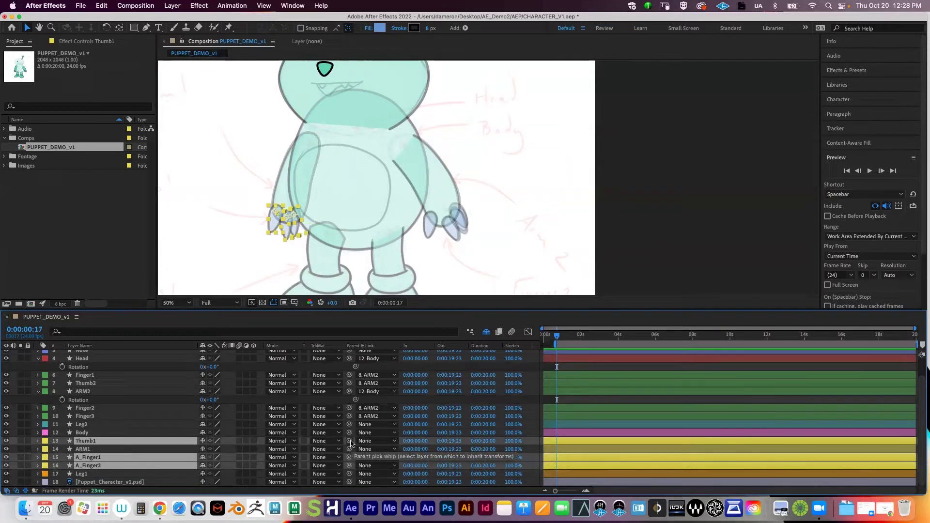
{"action": "left_click_drag", "start_coordinate": [351, 443], "coordinate": [99, 450]}
{"action": "left_click", "coordinate": [98, 450]}
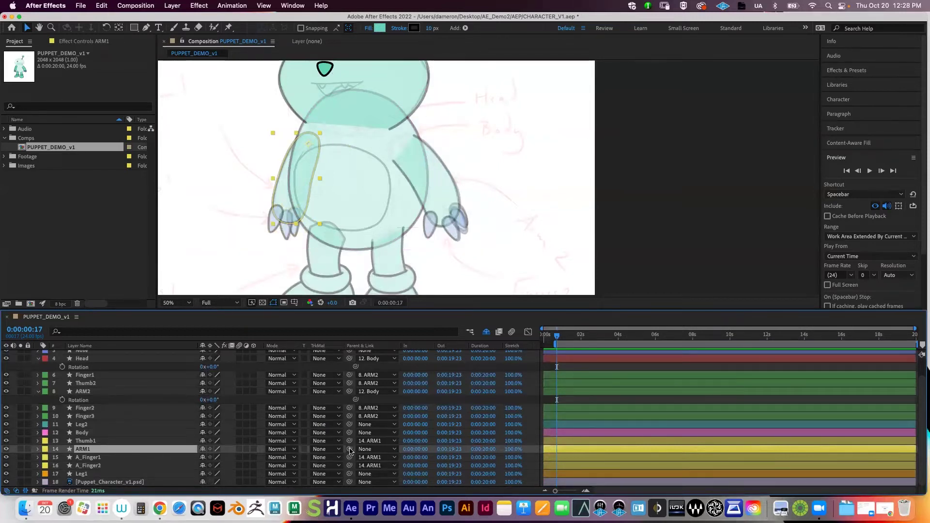
{"action": "left_click_drag", "start_coordinate": [350, 449], "coordinate": [83, 434]}
Try moving the Body with both arms attached to test the parenting, and undo the move
{"action": "left_click", "coordinate": [83, 433]}
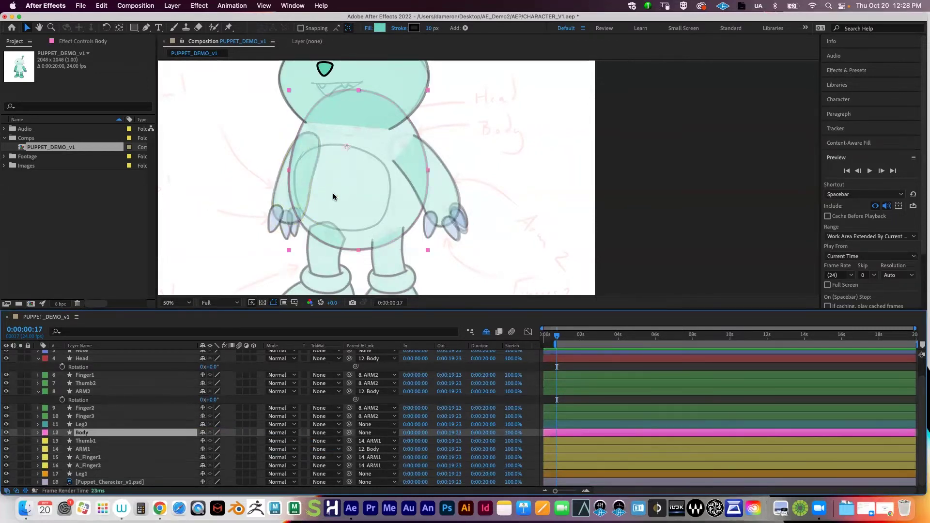
{"action": "left_click_drag", "start_coordinate": [333, 196], "coordinate": [454, 197]}
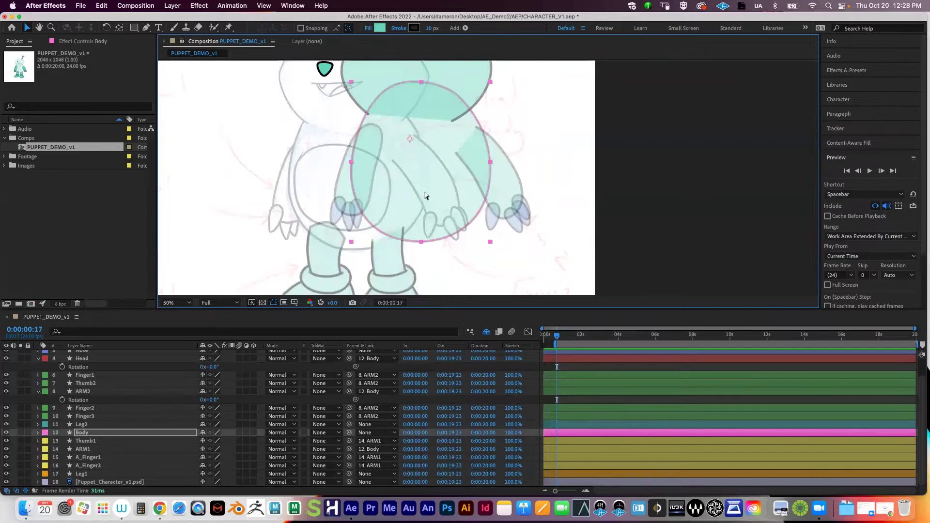
{"action": "key", "text": "super+z"}
{"action": "key", "text": "super+z"}
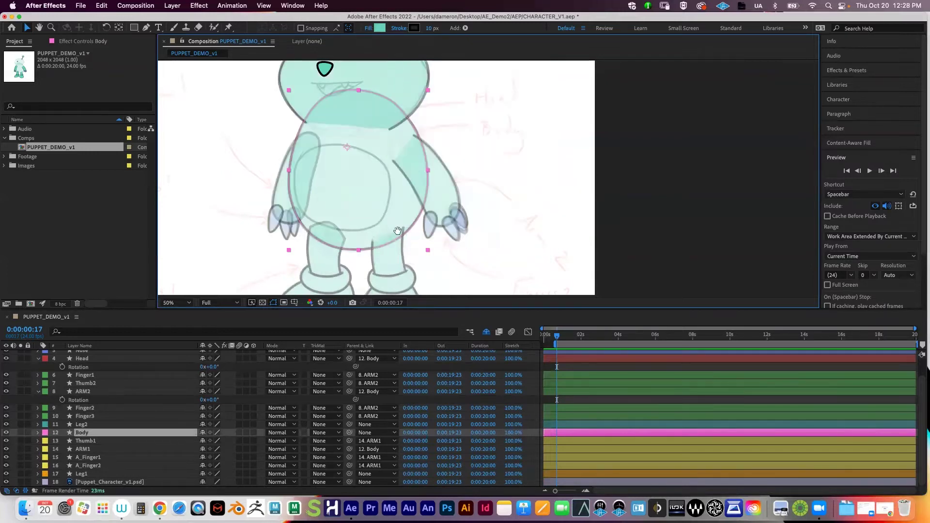
Move the anchor point of Leg1 from the belly to the hip joint at the top of the leg
{"action": "left_click_drag", "start_coordinate": [396, 229], "coordinate": [398, 141]}
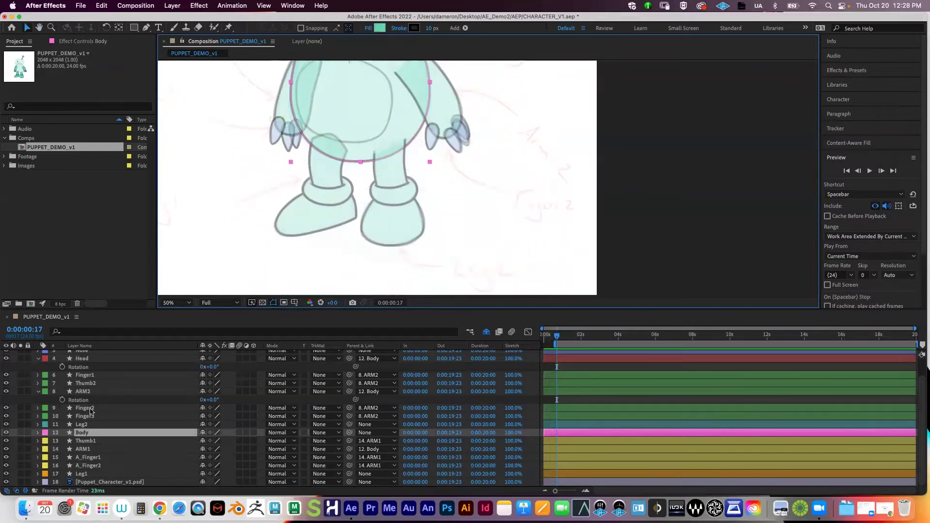
{"action": "left_click", "coordinate": [90, 473]}
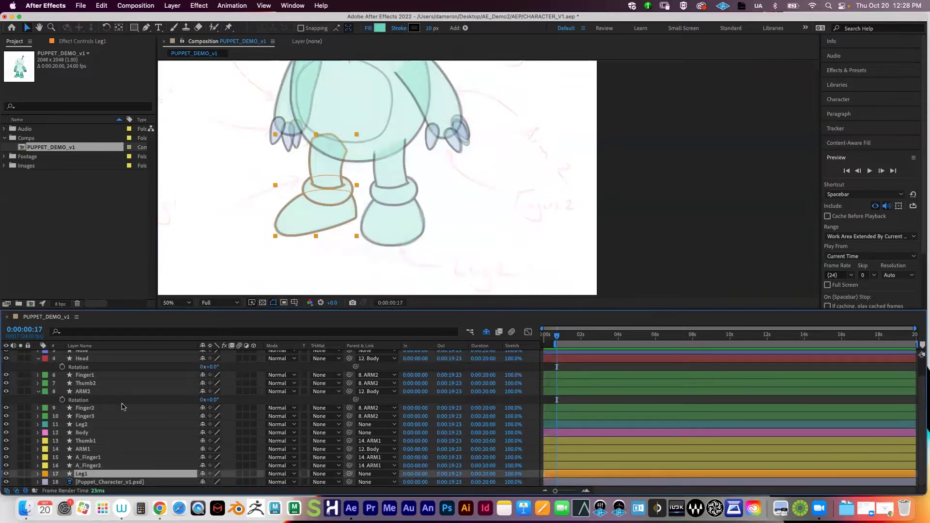
{"action": "left_click_drag", "start_coordinate": [306, 132], "coordinate": [287, 196]}
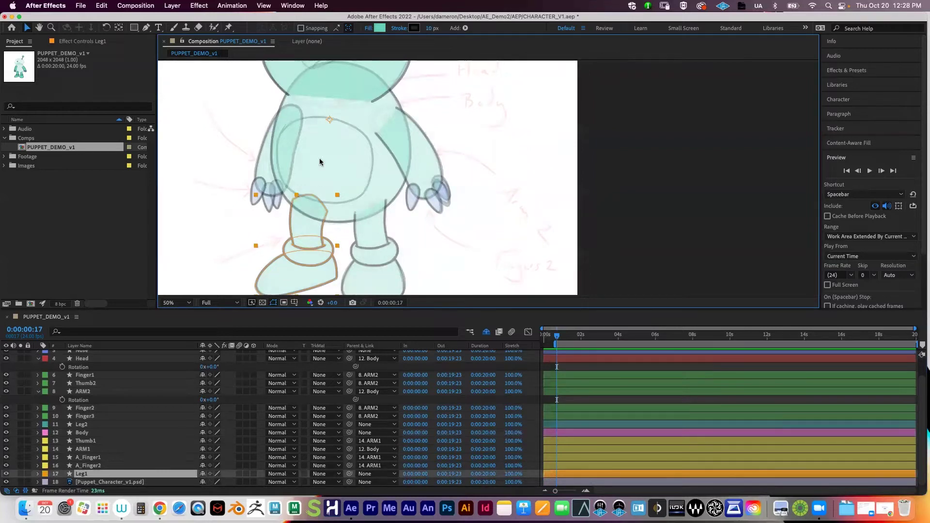
{"action": "key", "text": "y"}
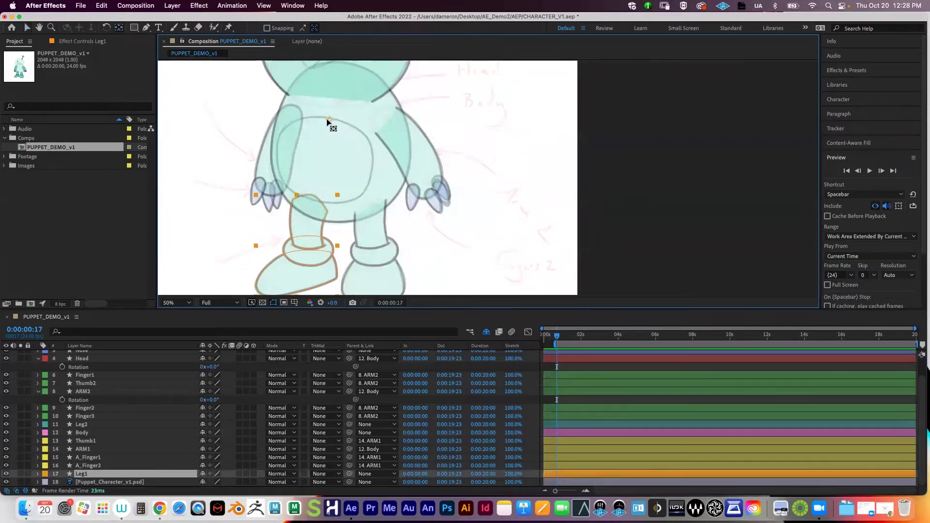
{"action": "left_click_drag", "start_coordinate": [330, 120], "coordinate": [491, 131]}
{"action": "key", "text": "period"}
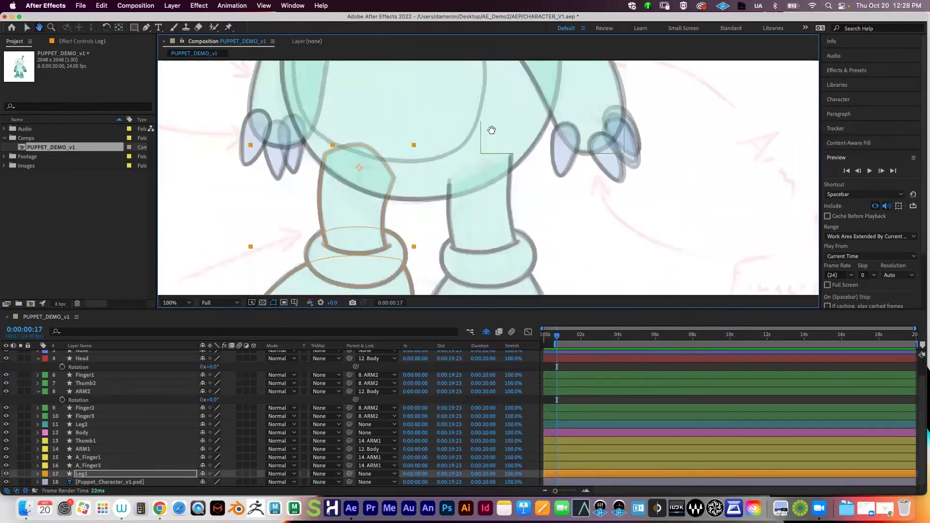
{"action": "left_click_drag", "start_coordinate": [358, 168], "coordinate": [359, 167]}
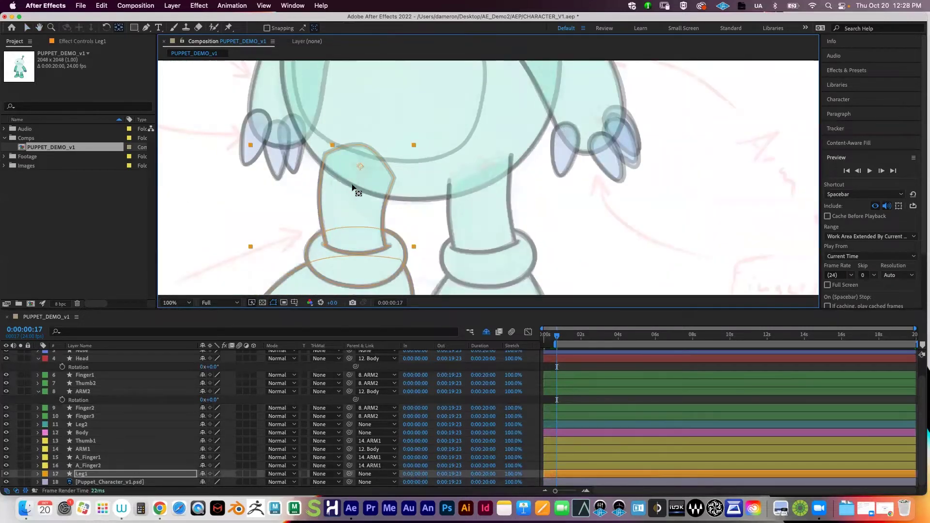
{"action": "key", "text": "v"}
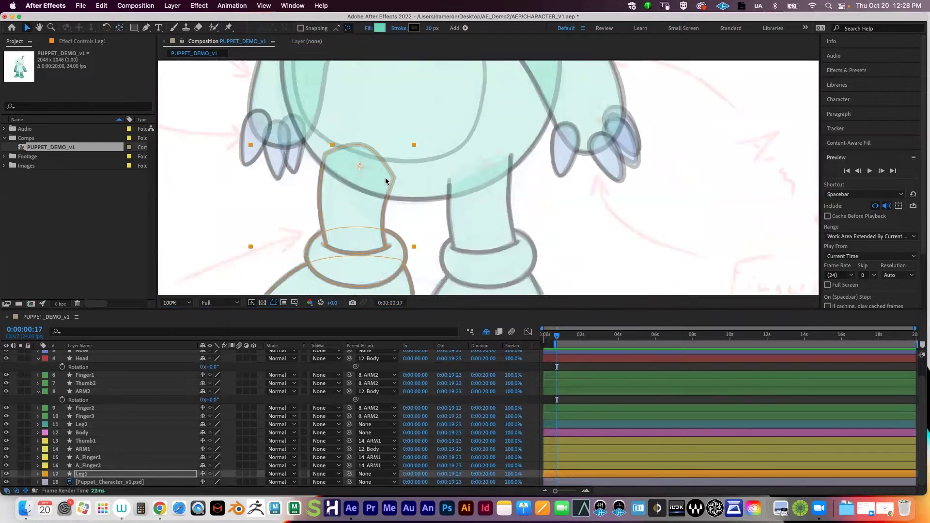
Show the transform properties of Leg1 and test its rotation around the hip, returning it to 0°
{"action": "scroll", "coordinate": [386, 181], "scroll_direction": "down", "scroll_amount": 3}
{"action": "key", "text": "comma"}
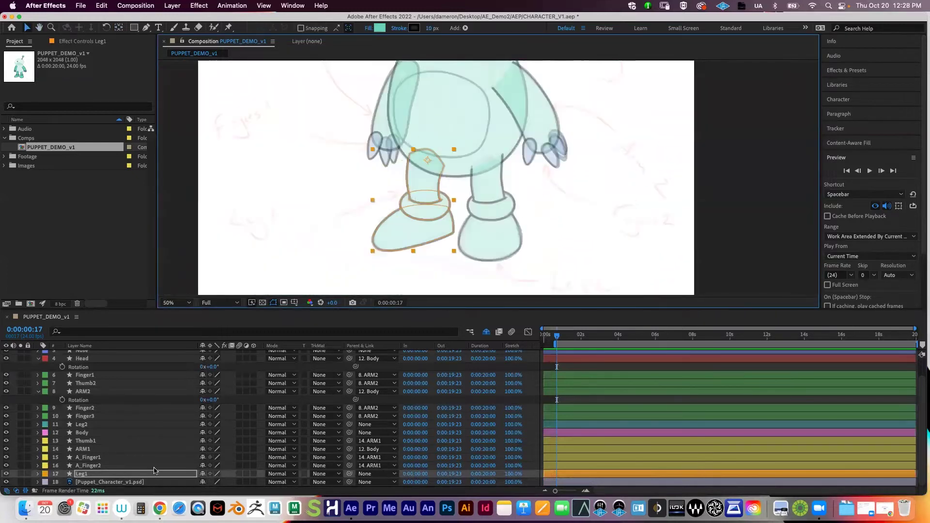
{"action": "left_click", "coordinate": [38, 474]}
{"action": "scroll", "coordinate": [48, 478], "scroll_direction": "down", "scroll_amount": 1}
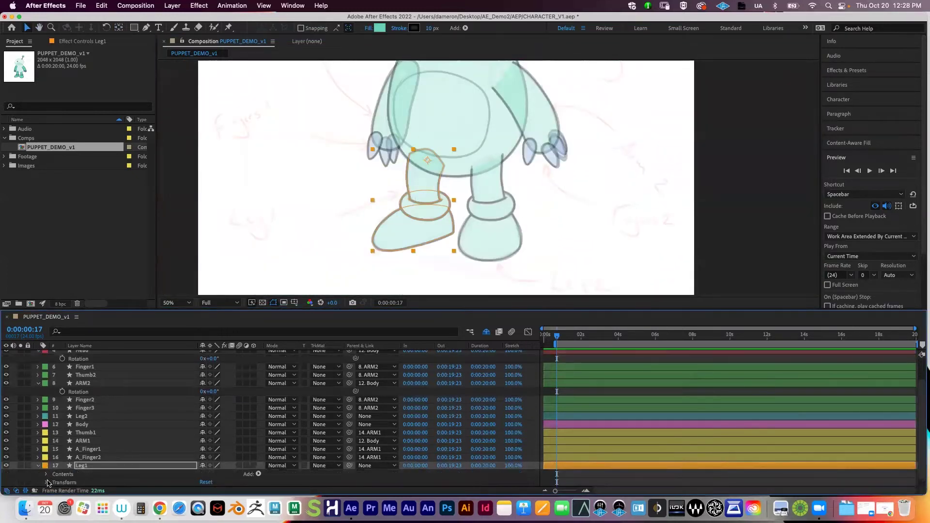
{"action": "left_click", "coordinate": [47, 483]}
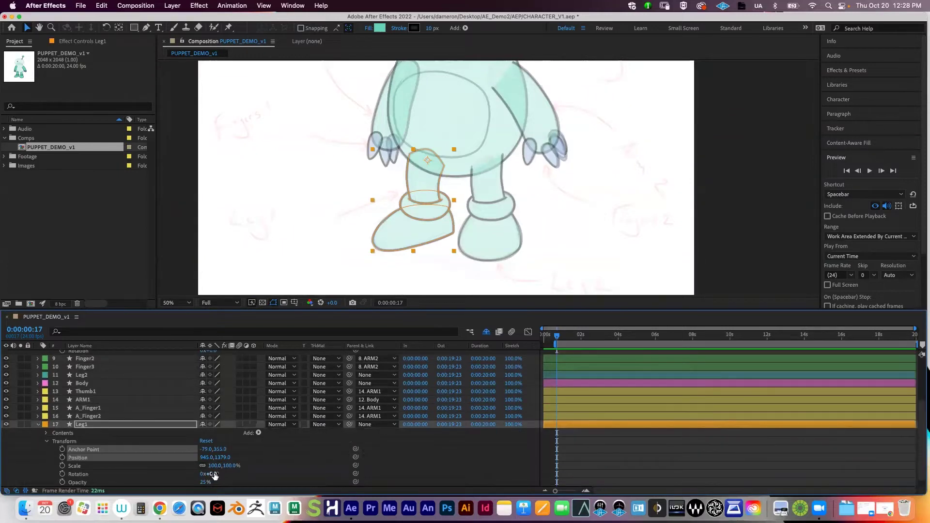
{"action": "left_click_drag", "start_coordinate": [212, 473], "coordinate": [220, 471]}
{"action": "left_click_drag", "start_coordinate": [199, 469], "coordinate": [219, 474]}
Parent the Leg1 layer to the Body layer
{"action": "left_click", "coordinate": [91, 426]}
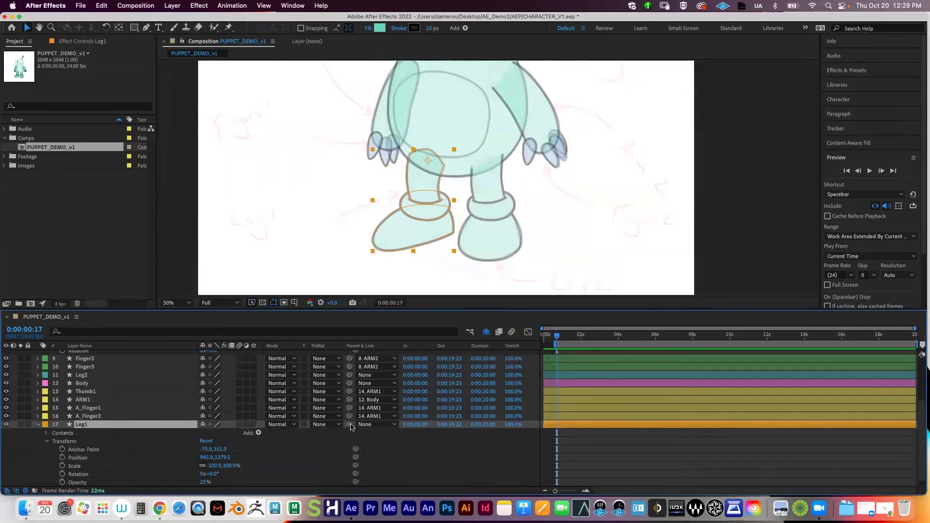
{"action": "left_click", "coordinate": [76, 383]}
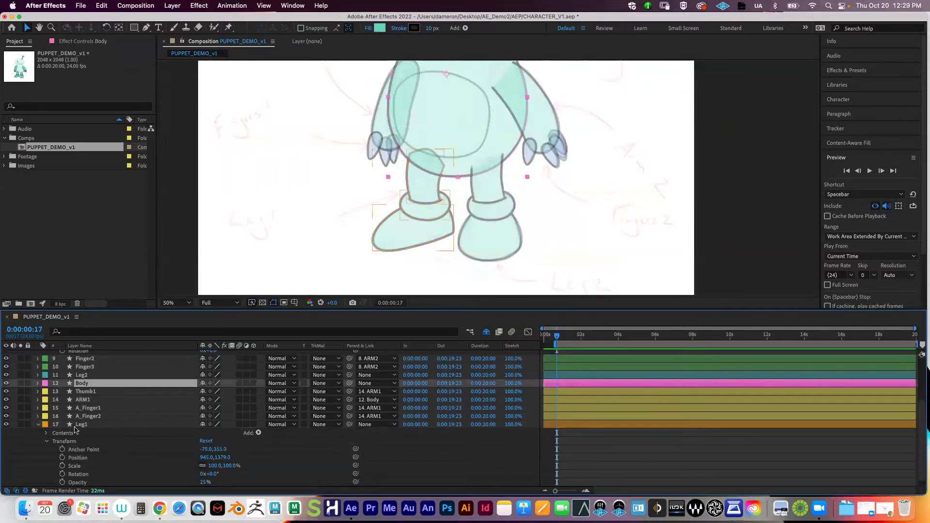
{"action": "left_click", "coordinate": [79, 425]}
{"action": "left_click_drag", "start_coordinate": [351, 424], "coordinate": [80, 384]}
{"action": "left_click", "coordinate": [80, 384]}
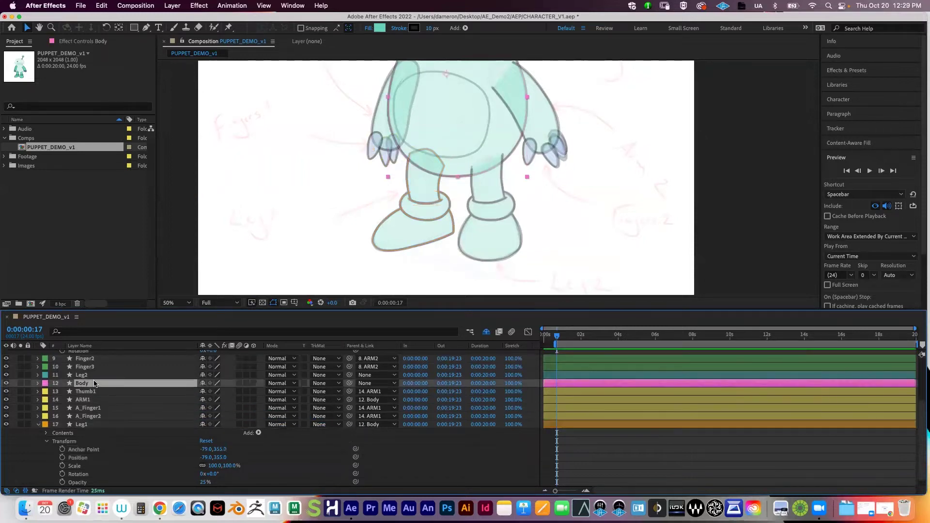
Collapse the Leg1 properties and move the anchor point of Leg2 from the belly to the hip joint at the top of the leg
{"action": "left_click_drag", "start_coordinate": [409, 145], "coordinate": [450, 170]}
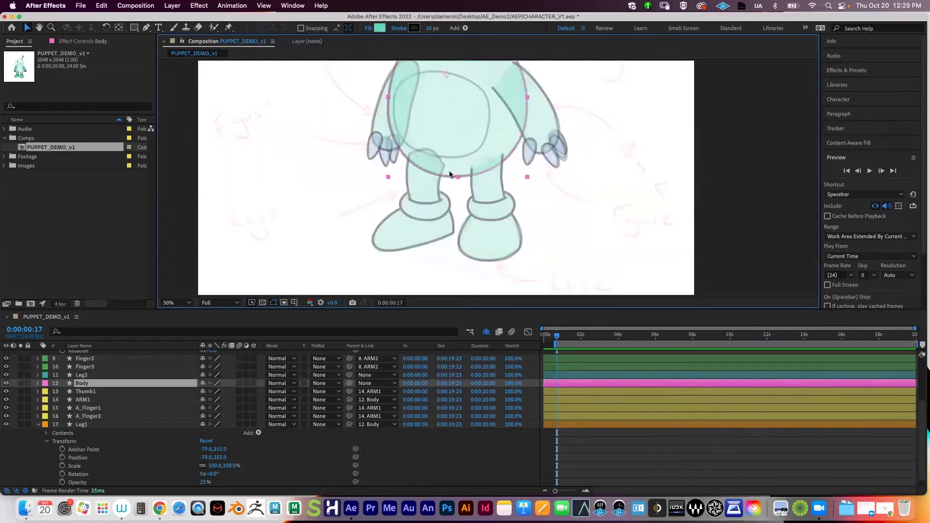
{"action": "left_click_drag", "start_coordinate": [477, 142], "coordinate": [436, 160]}
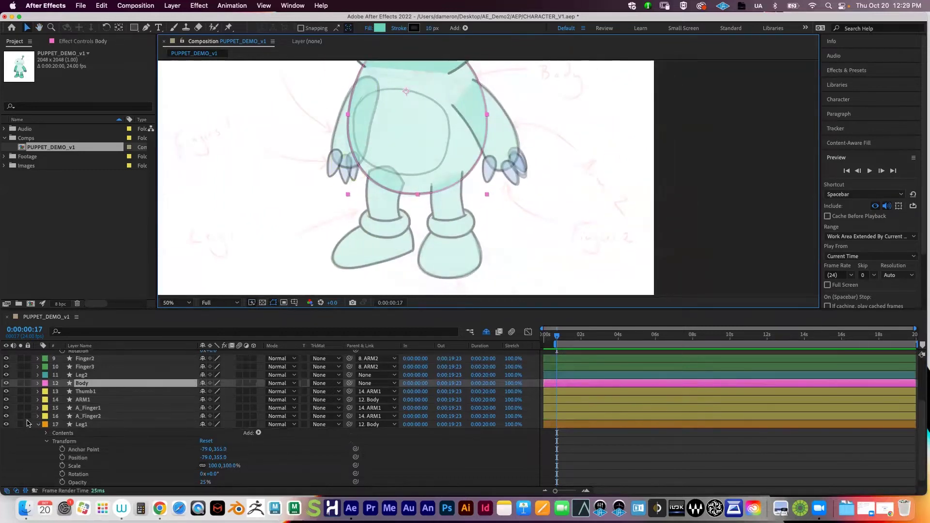
{"action": "left_click", "coordinate": [39, 425]}
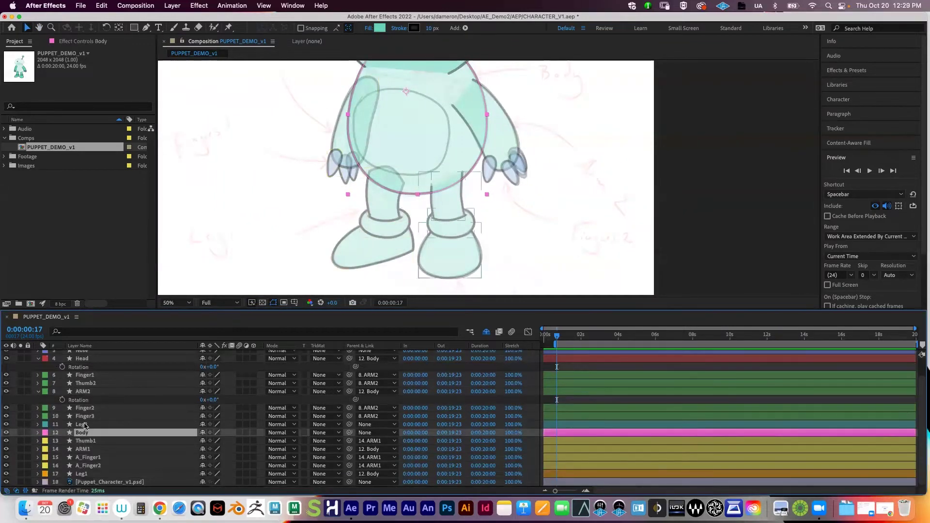
{"action": "left_click", "coordinate": [84, 424]}
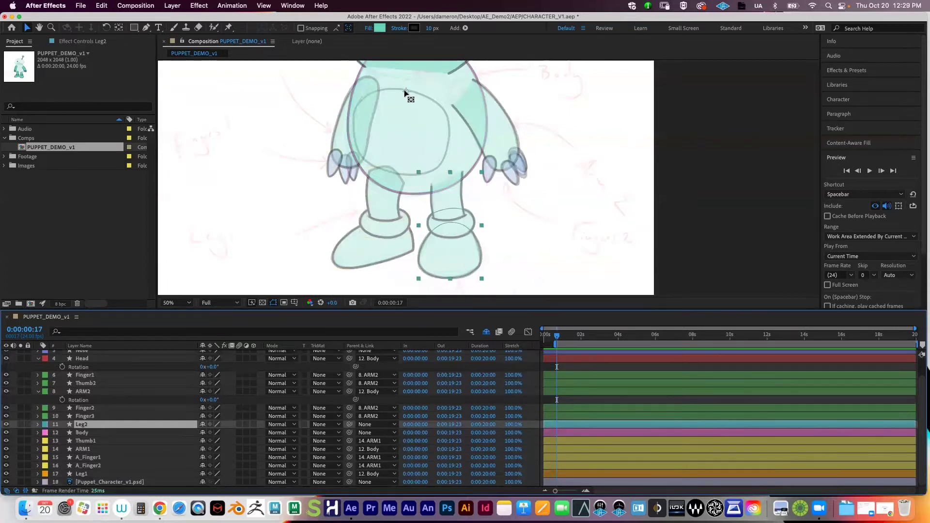
{"action": "key", "text": "y"}
{"action": "left_click", "coordinate": [409, 95]}
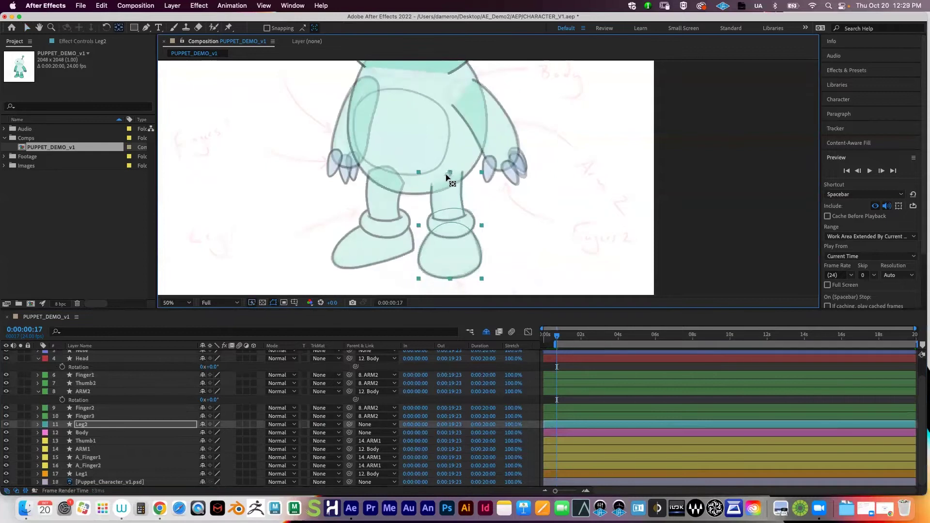
{"action": "key", "text": "period"}
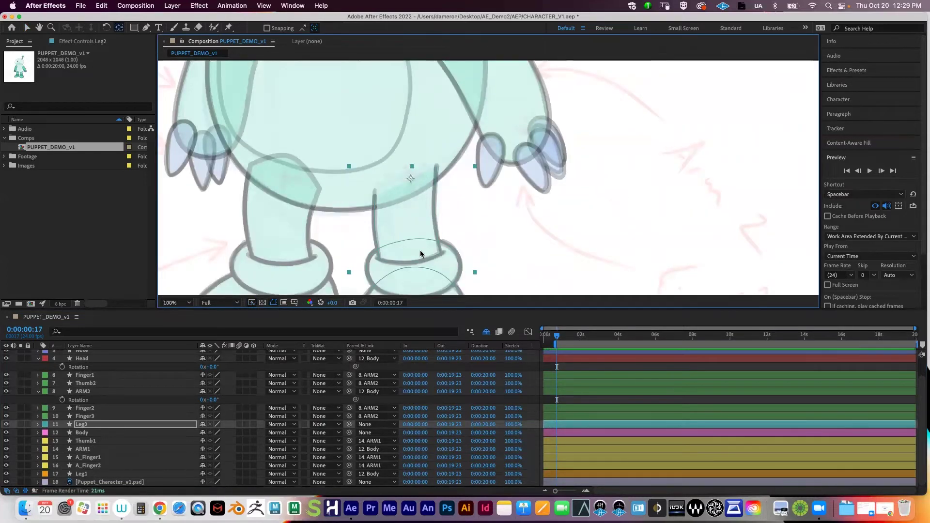
Show the transform properties of Leg2, test its rotation around the hip, and undo the rotation
{"action": "key", "text": "v"}
{"action": "key", "text": "r"}
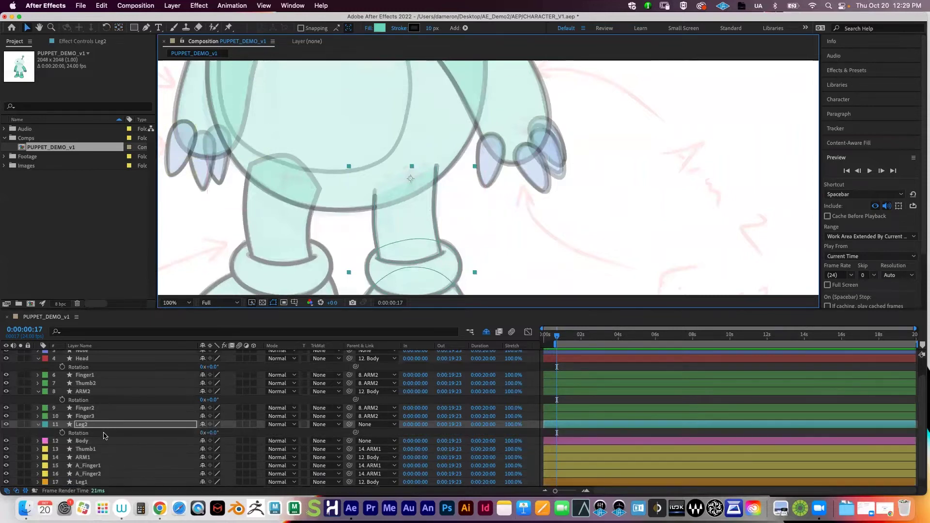
{"action": "left_click", "coordinate": [38, 425]}
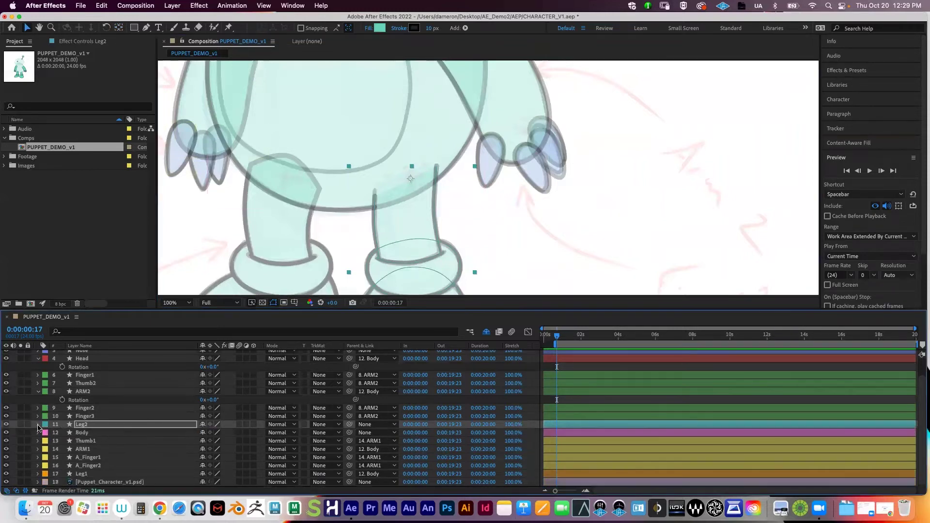
{"action": "left_click", "coordinate": [38, 425]}
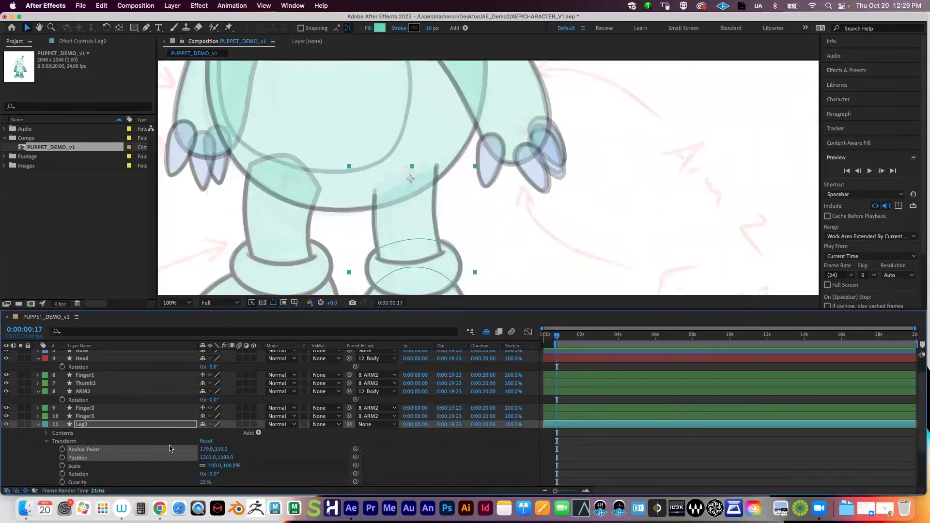
{"action": "mouse_move", "coordinate": [209, 475]}
{"action": "left_mouse_down"}
{"action": "mouse_move", "coordinate": [223, 468]}
{"action": "mouse_move", "coordinate": [198, 470]}
{"action": "mouse_move", "coordinate": [210, 470]}
{"action": "left_mouse_up"}
{"action": "key", "text": "super+z"}
Shift the anchor point of Leg2 slightly lower inside the hip, then test the leg's rotation and undo it
{"action": "key", "text": "y"}
{"action": "left_click_drag", "start_coordinate": [410, 182], "coordinate": [410, 189]}
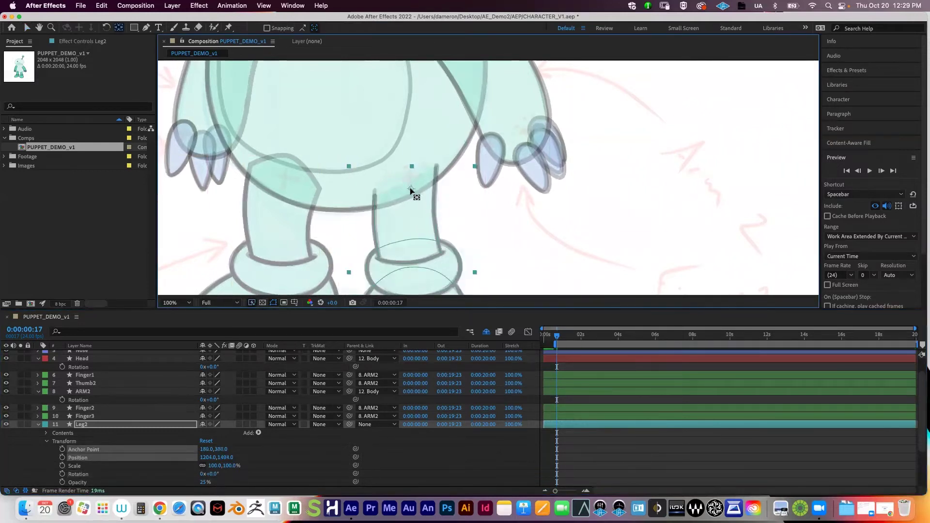
{"action": "key", "text": "r"}
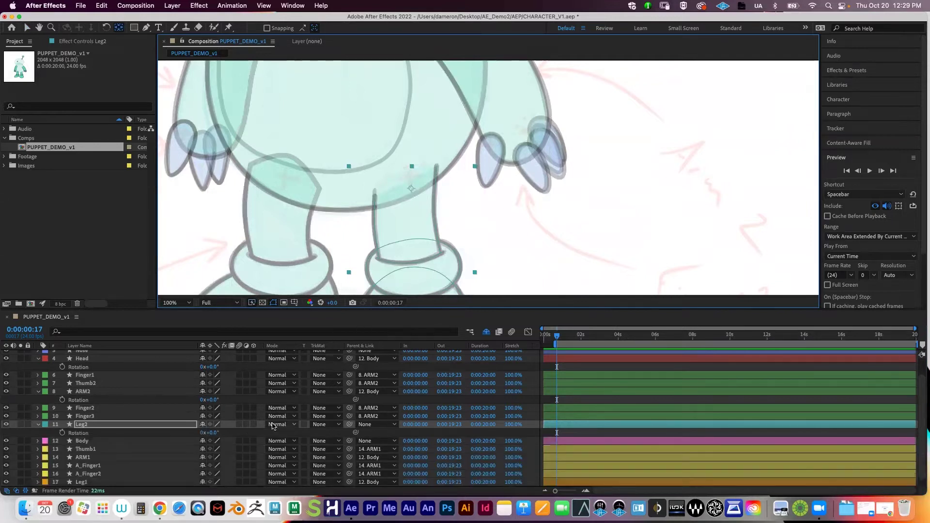
{"action": "mouse_move", "coordinate": [210, 433]}
{"action": "left_mouse_down"}
{"action": "mouse_move", "coordinate": [193, 441]}
{"action": "mouse_move", "coordinate": [212, 431]}
{"action": "left_mouse_up"}
{"action": "key", "text": "super+z"}
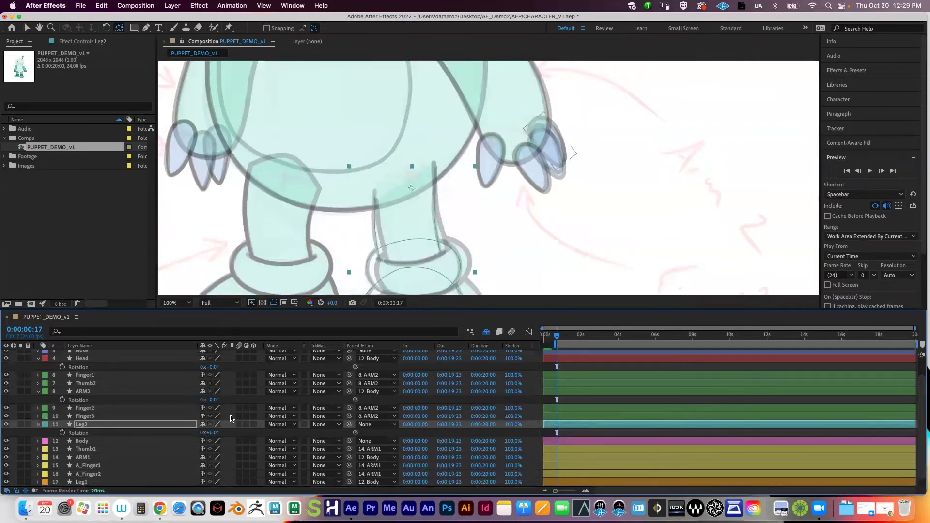
Try moving the Body to check whether Leg2 follows it, and undo the move
{"action": "left_click_drag", "start_coordinate": [327, 231], "coordinate": [336, 216]}
{"action": "scroll", "coordinate": [391, 193], "scroll_direction": "down", "scroll_amount": 1}
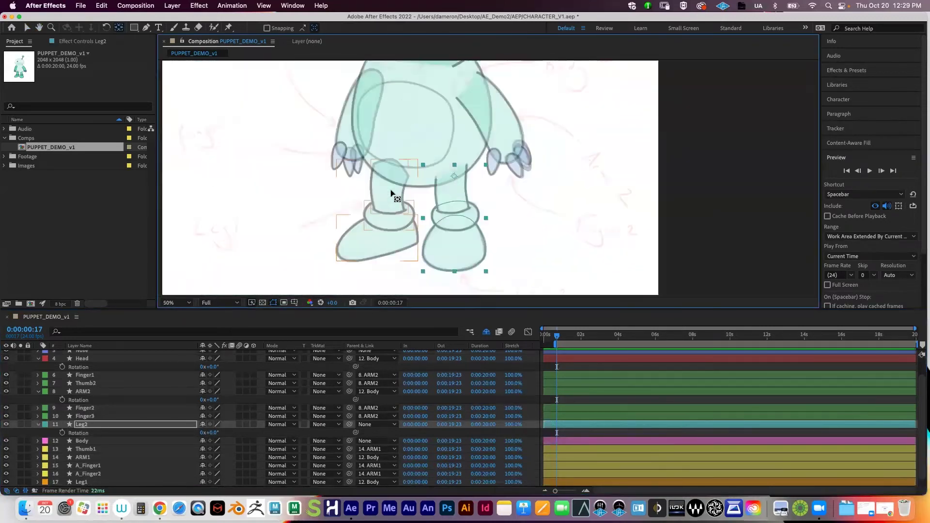
{"action": "scroll", "coordinate": [406, 162], "scroll_direction": "up", "scroll_amount": 3}
{"action": "left_click", "coordinate": [403, 167]}
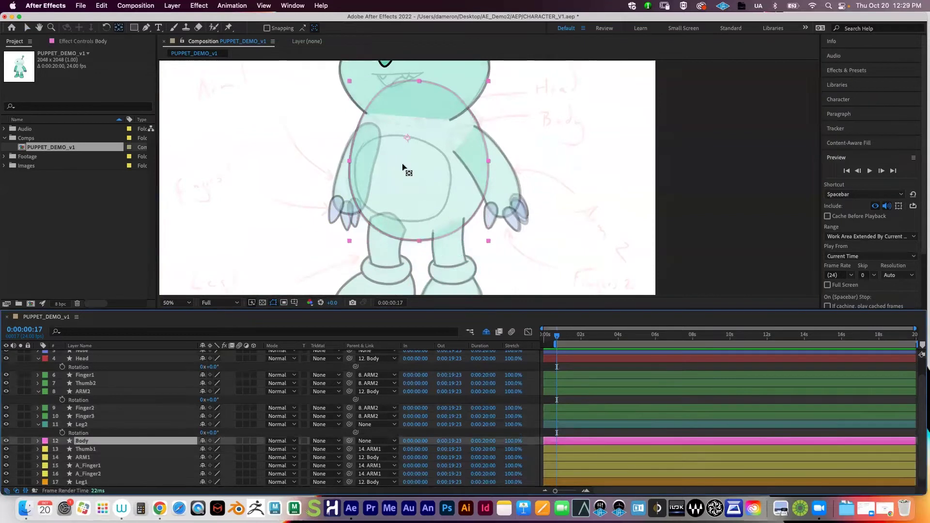
{"action": "left_click", "coordinate": [426, 183]}
{"action": "key", "text": "v"}
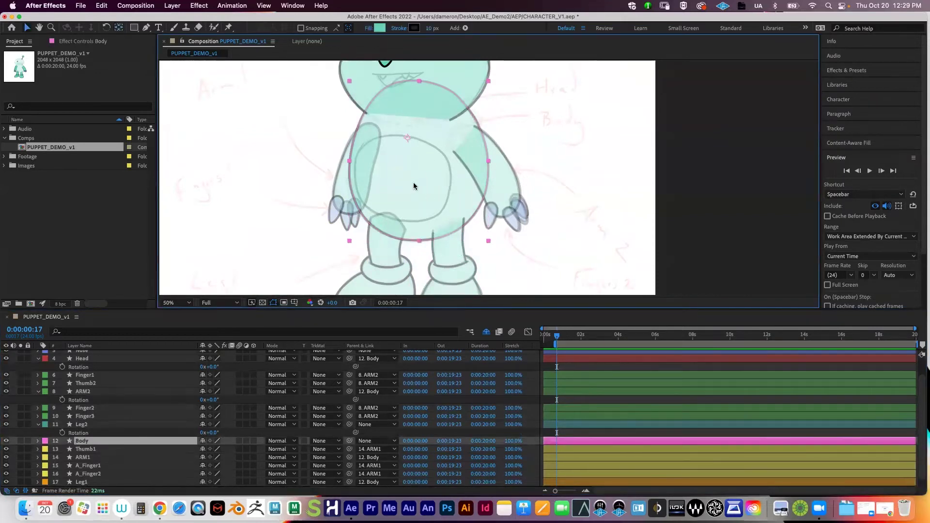
{"action": "mouse_move", "coordinate": [413, 184]}
{"action": "left_mouse_down"}
{"action": "mouse_move", "coordinate": [432, 163]}
{"action": "mouse_move", "coordinate": [415, 179]}
{"action": "left_mouse_up"}
{"action": "key", "text": "super+z"}
Parent the Leg2 layer to the Body layer
{"action": "left_click", "coordinate": [88, 424]}
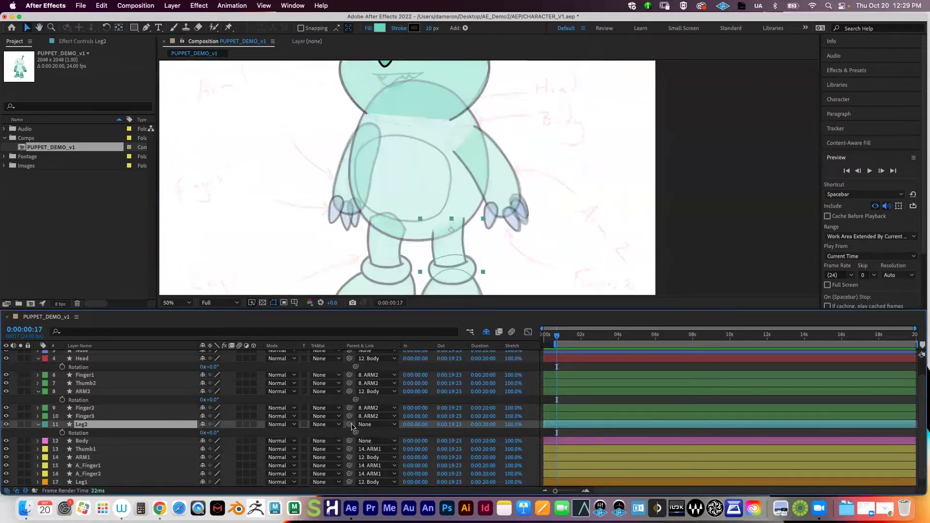
{"action": "left_click_drag", "start_coordinate": [352, 426], "coordinate": [86, 441]}
Test the parenting by moving the Body with the head, arms and both legs attached, undoing each move
{"action": "left_click", "coordinate": [417, 244]}
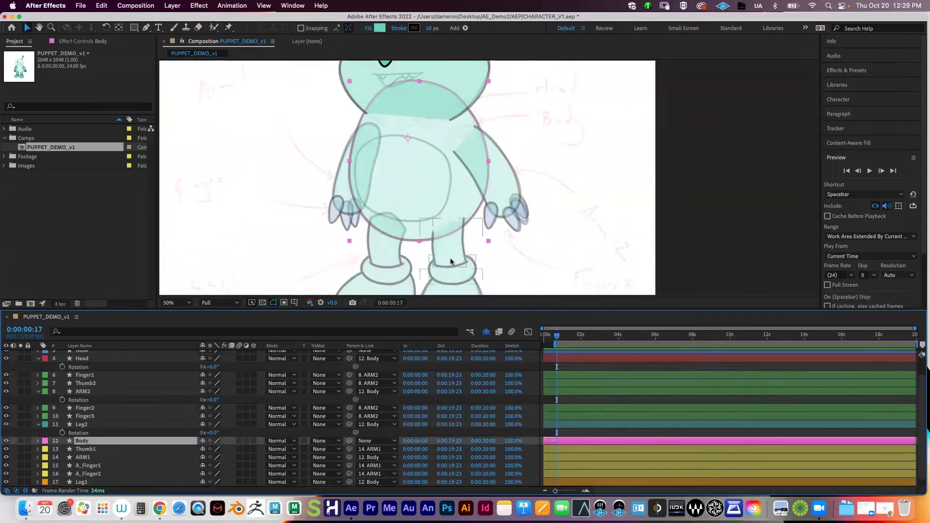
{"action": "key", "text": "comma"}
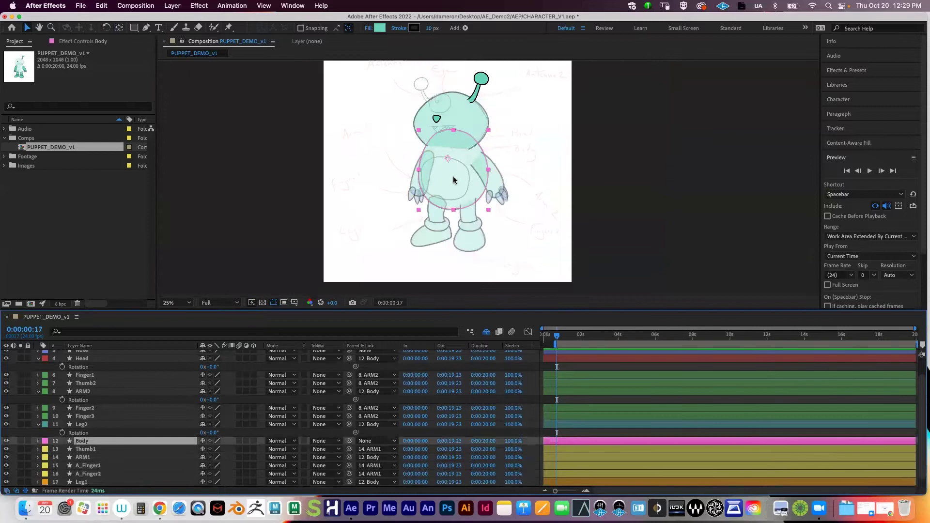
{"action": "left_click_drag", "start_coordinate": [453, 180], "coordinate": [407, 175]}
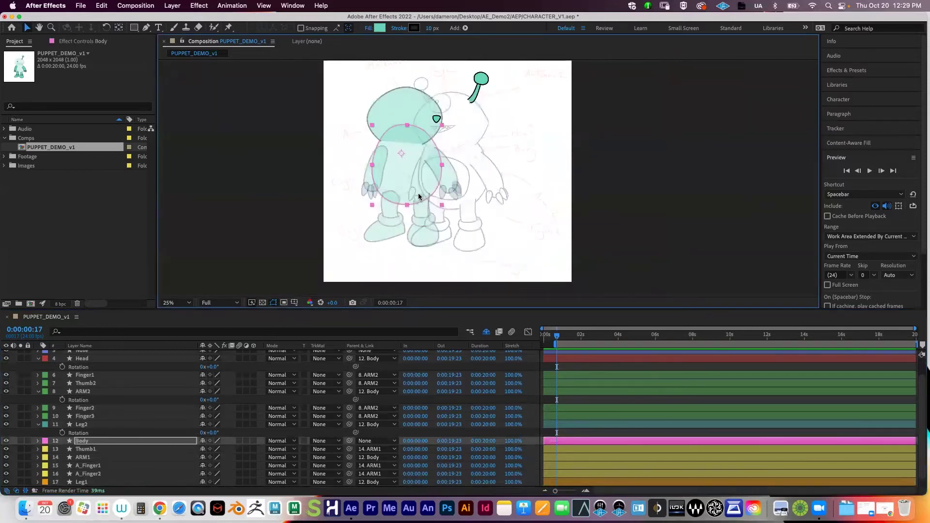
{"action": "key", "text": "super+z"}
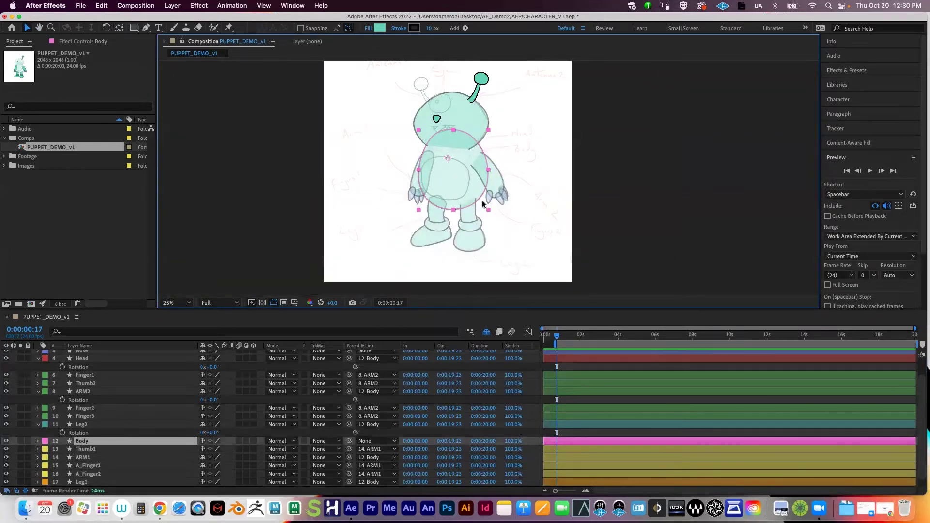
{"action": "scroll", "coordinate": [480, 197], "scroll_direction": "up", "scroll_amount": 4}
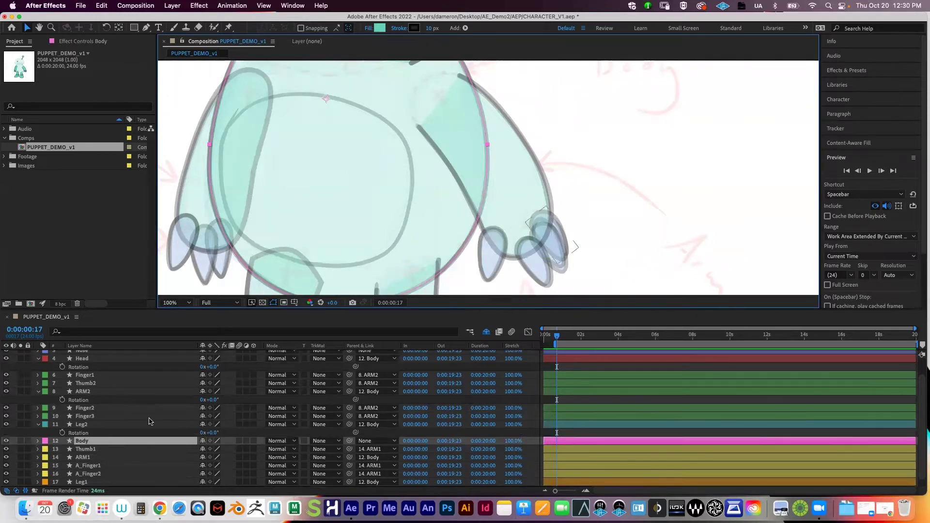
{"action": "scroll", "coordinate": [160, 416], "scroll_direction": "down", "scroll_amount": 1}
{"action": "scroll", "coordinate": [357, 192], "scroll_direction": "down", "scroll_amount": 4}
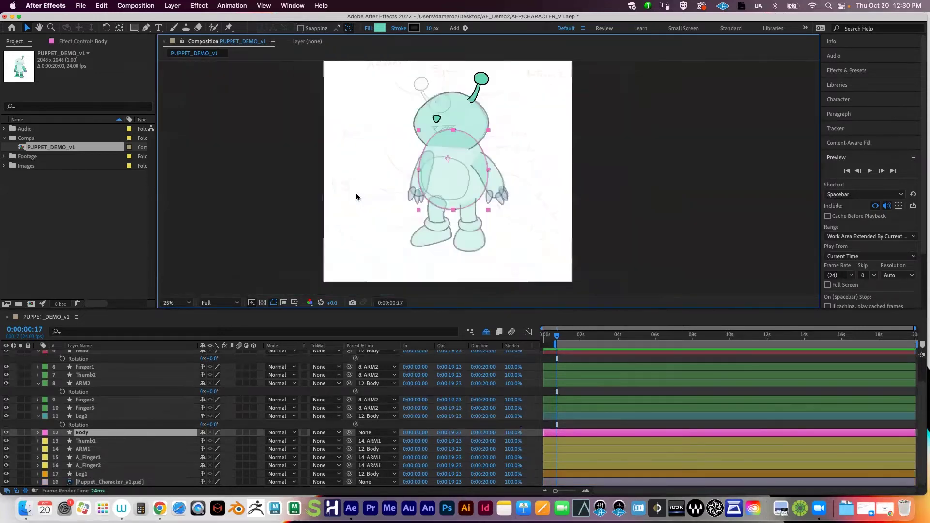
{"action": "mouse_move", "coordinate": [461, 185]}
{"action": "left_mouse_down"}
{"action": "mouse_move", "coordinate": [473, 176]}
{"action": "mouse_move", "coordinate": [445, 180]}
{"action": "left_mouse_up"}
{"action": "key", "text": "super+z"}
Try rotating ARM2 at the shoulder, show the rotation of Finger2, and undo the test changes
{"action": "key", "text": "period"}
{"action": "left_click_drag", "start_coordinate": [420, 132], "coordinate": [433, 159]}
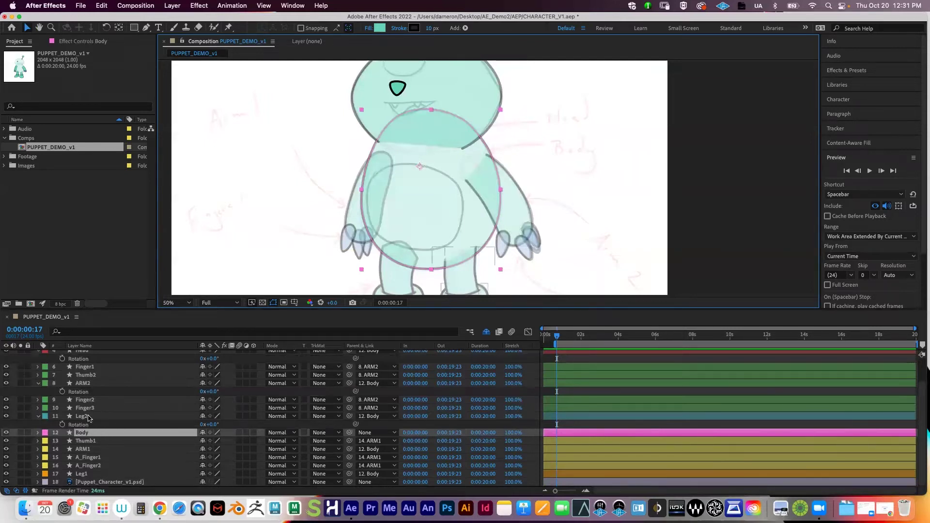
{"action": "left_click", "coordinate": [92, 384]}
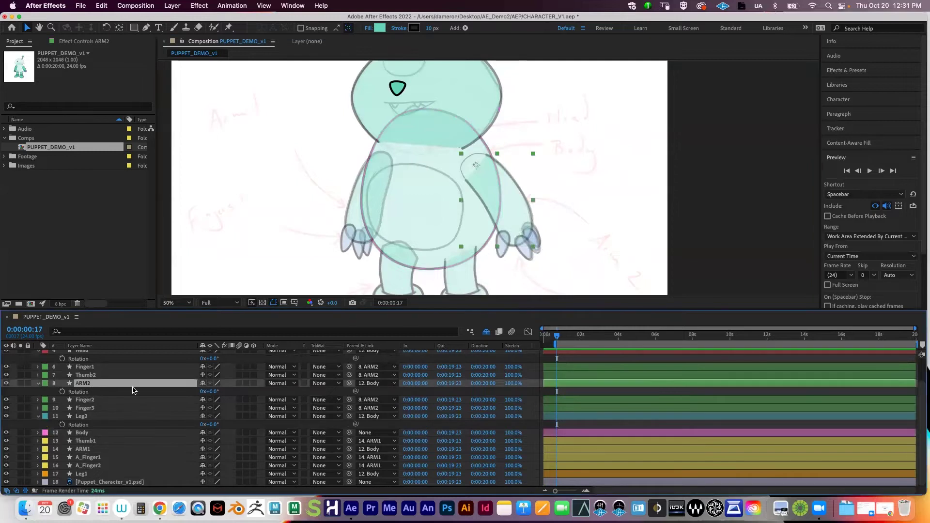
{"action": "left_click_drag", "start_coordinate": [209, 395], "coordinate": [227, 410]}
{"action": "left_click", "coordinate": [140, 400]}
{"action": "key", "text": "r"}
{"action": "key", "text": "super+z"}
{"action": "key", "text": "super+z"}
{"action": "key", "text": "super+z"}
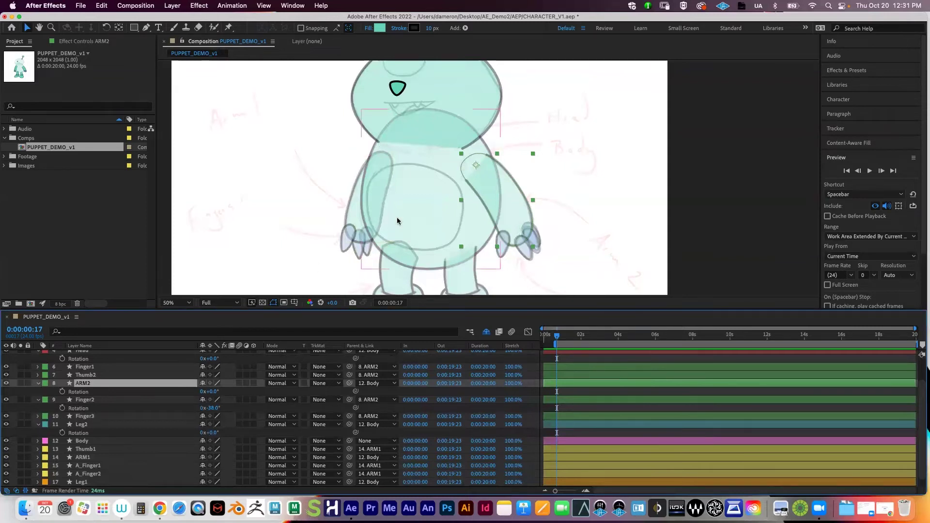
Examine which parts make up the first arm by selecting Thumb1, ARM1, A_Finger1 and A_Finger2 in turn
{"action": "left_click", "coordinate": [91, 449]}
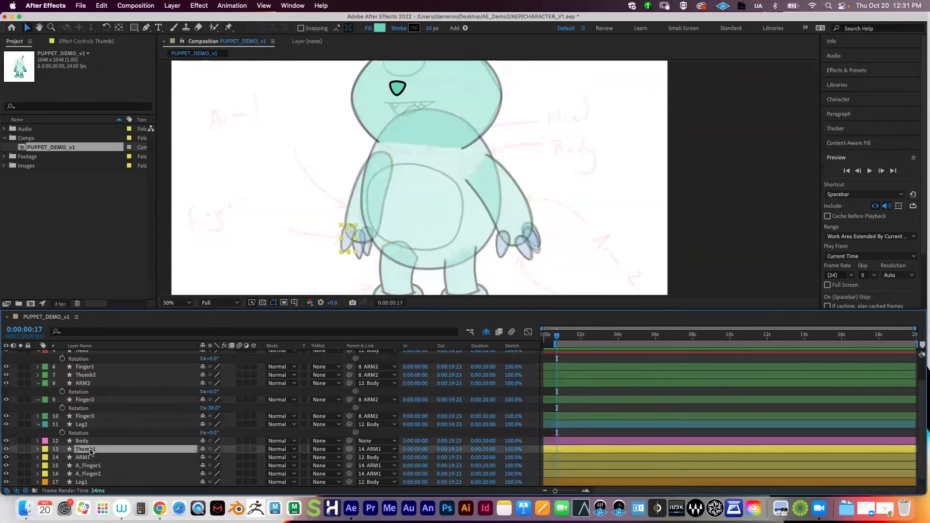
{"action": "left_click", "coordinate": [93, 466]}
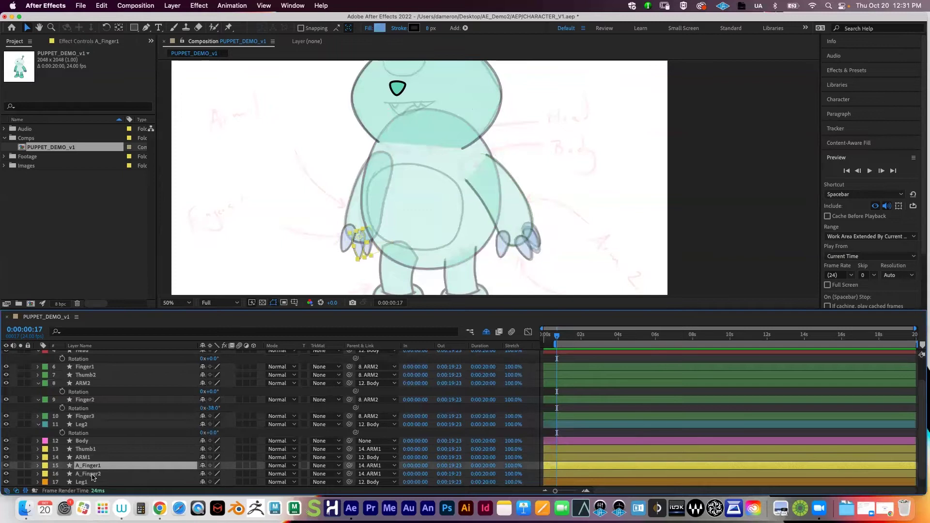
{"action": "left_click", "coordinate": [92, 474]}
{"action": "left_click", "coordinate": [89, 465]}
{"action": "left_click", "coordinate": [87, 457]}
{"action": "left_click", "coordinate": [86, 449]}
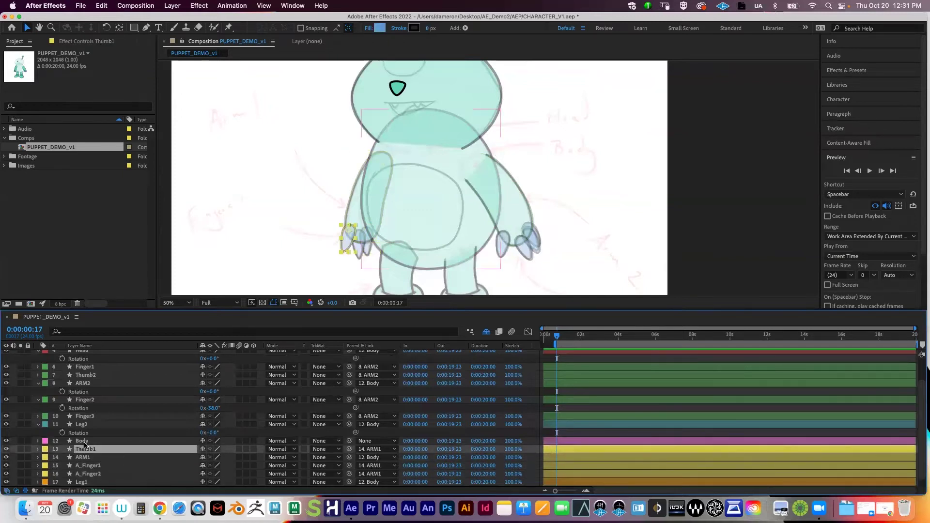
{"action": "left_click", "coordinate": [89, 457]}
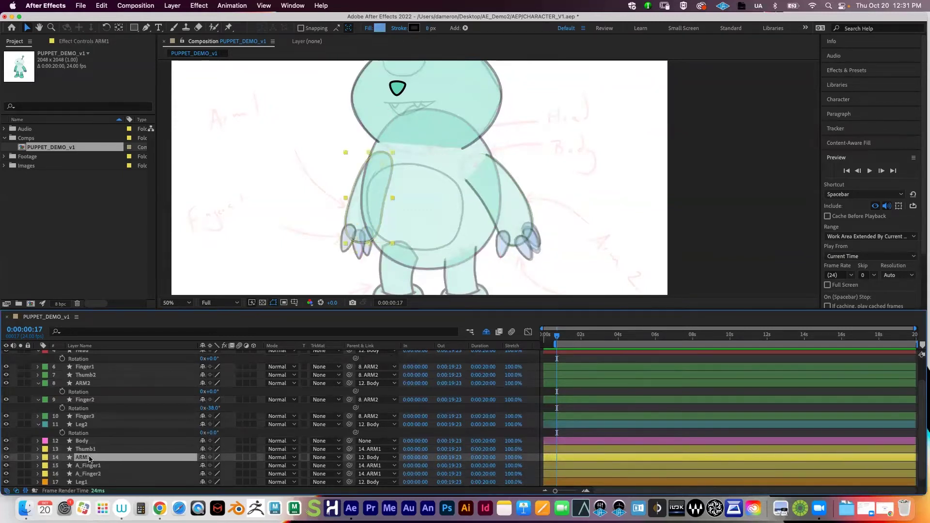
{"action": "left_click", "coordinate": [91, 465]}
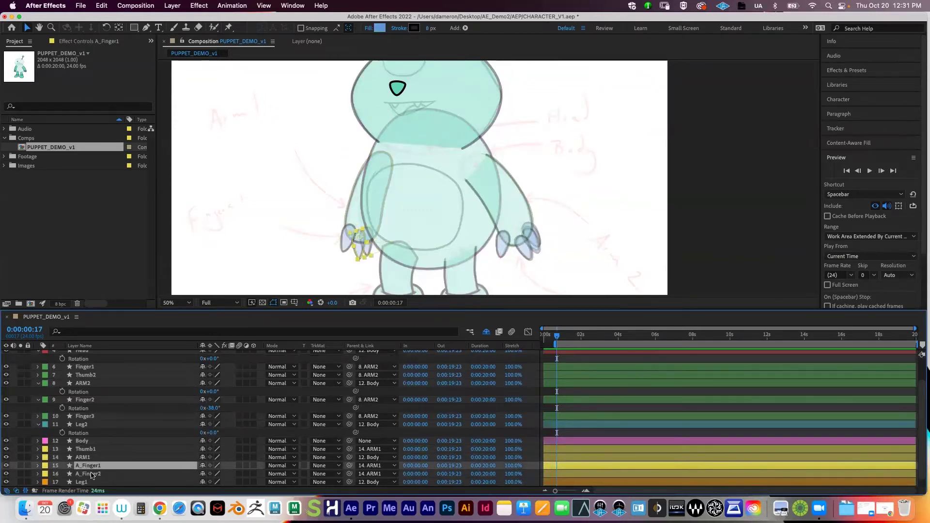
Place three puppet pins on the ARM1 layer with the Puppet Pin tool, at the shoulder, elbow and wrist
{"action": "left_click", "coordinate": [123, 457]}
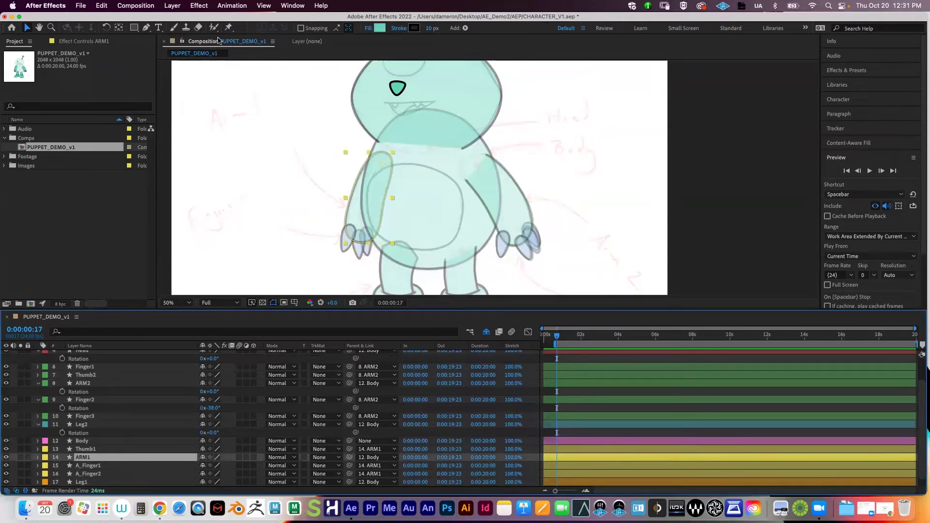
{"action": "left_click", "coordinate": [230, 30]}
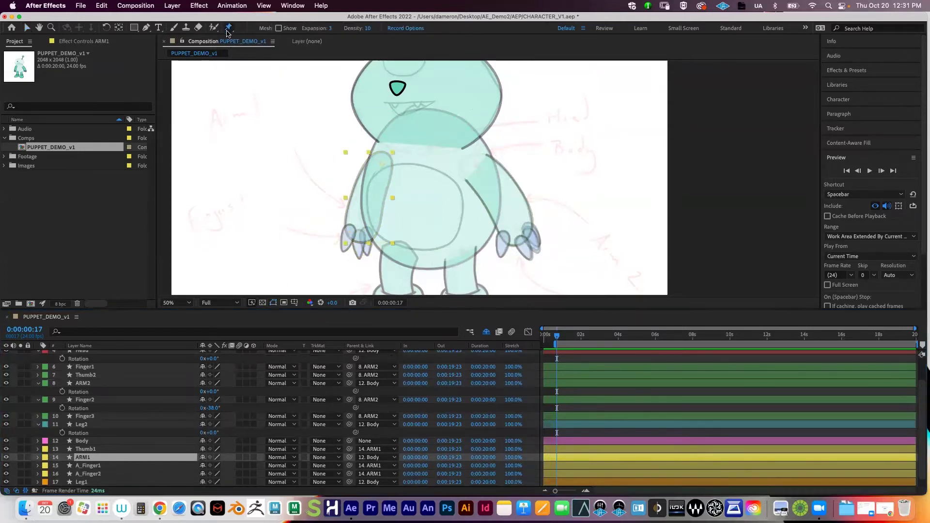
{"action": "left_click", "coordinate": [377, 168]}
{"action": "left_click", "coordinate": [370, 197]}
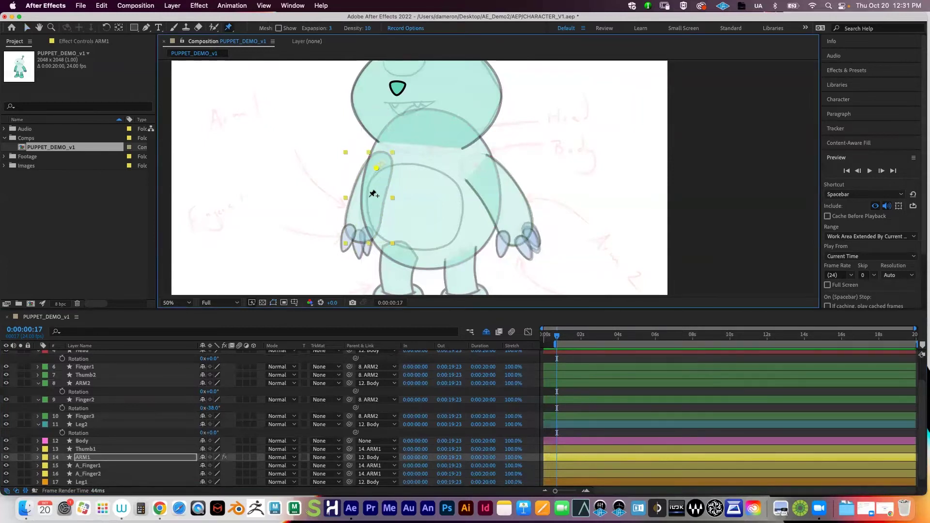
{"action": "left_click", "coordinate": [362, 231]}
Pull the wrist pin of ARM1 outward and up, away from the body, to test how the arm bends
{"action": "key", "text": "v"}
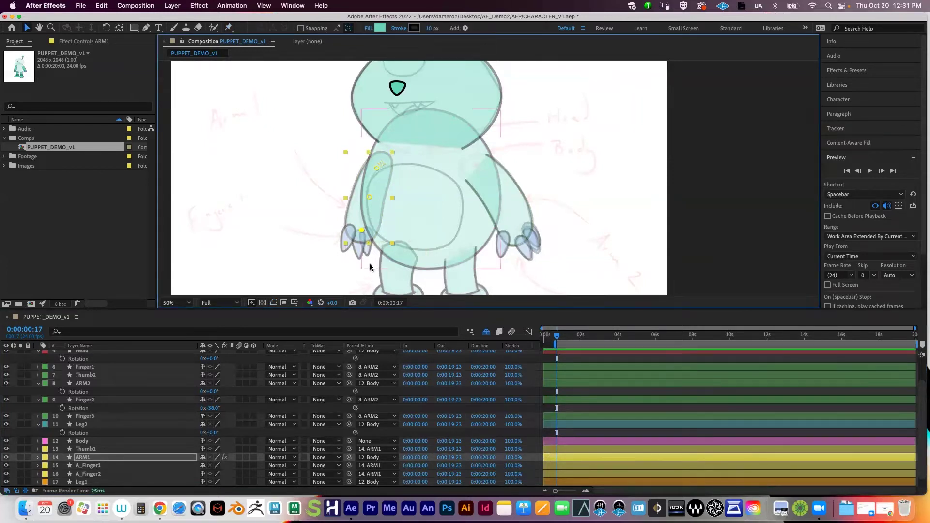
{"action": "left_click_drag", "start_coordinate": [361, 230], "coordinate": [315, 206]}
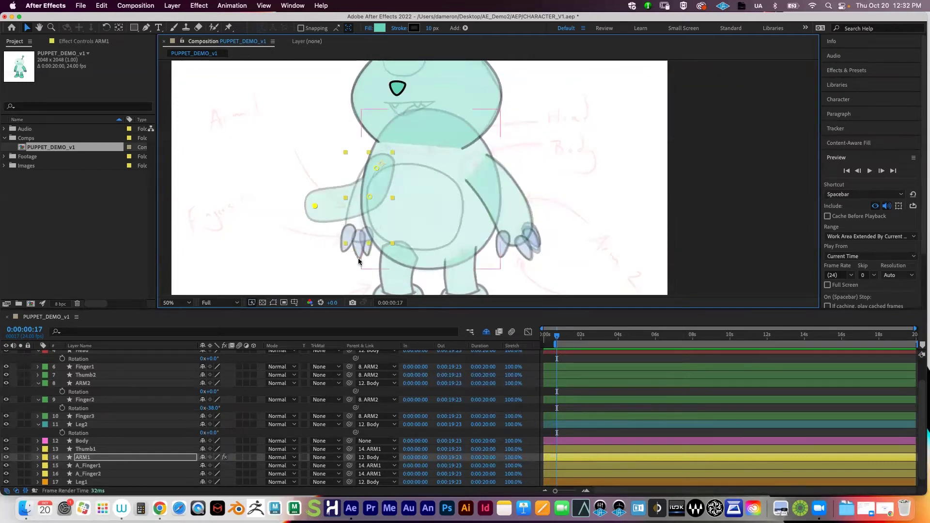
Undo the wrist pin move and the puppet pins placed on the ARM1 layer
{"action": "key", "text": "super+z"}
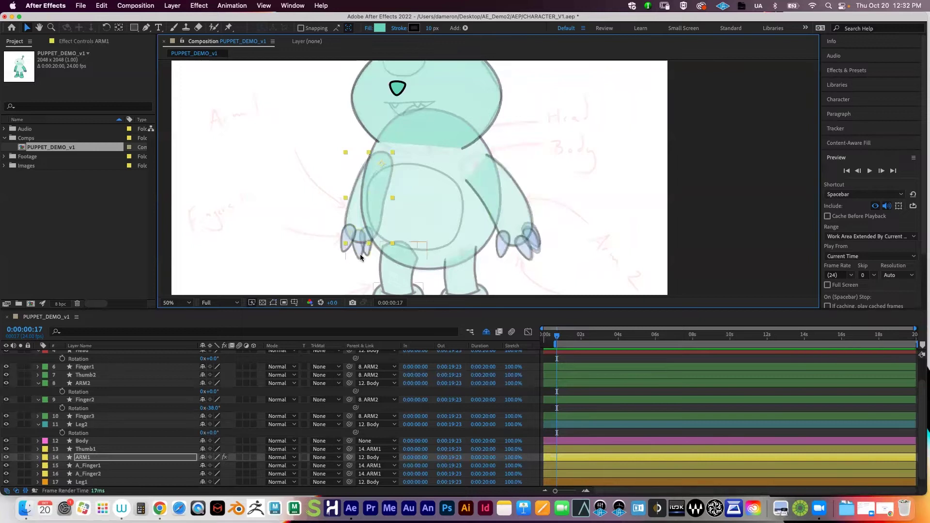
{"action": "key", "text": "super+z"}
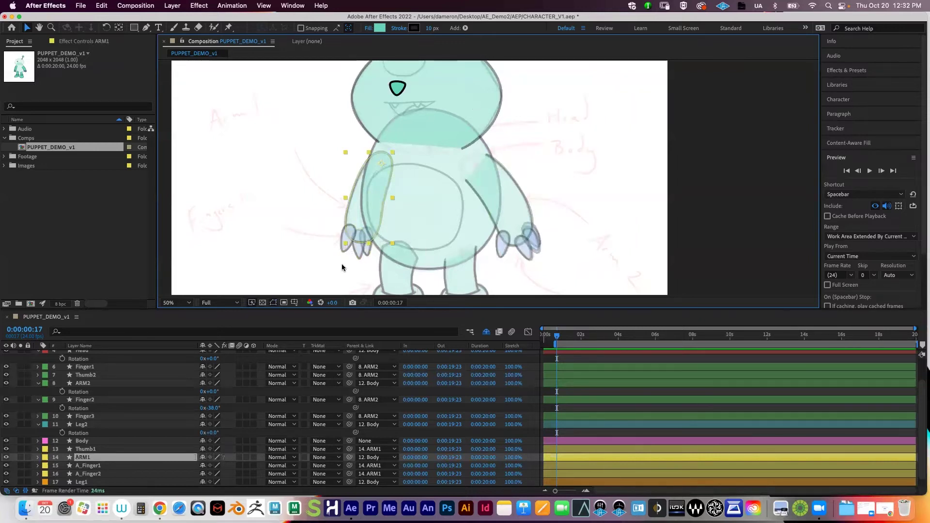
{"action": "left_click", "coordinate": [96, 459]}
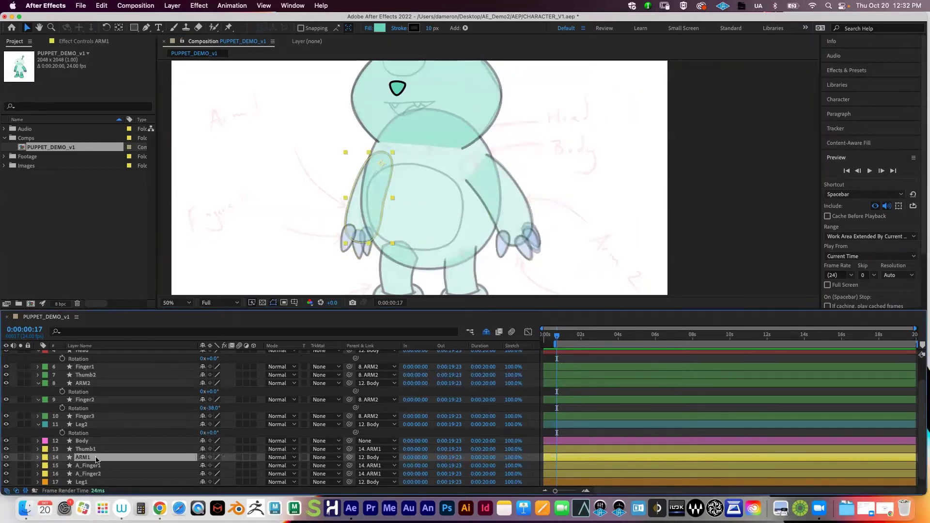
Enlarge the timeline area to show every layer, and select only Thumb1, ARM1, A_Finger1 and A_Finger2
{"action": "left_click", "coordinate": [92, 484]}
{"action": "left_click", "coordinate": [90, 450], "text": "shift"}
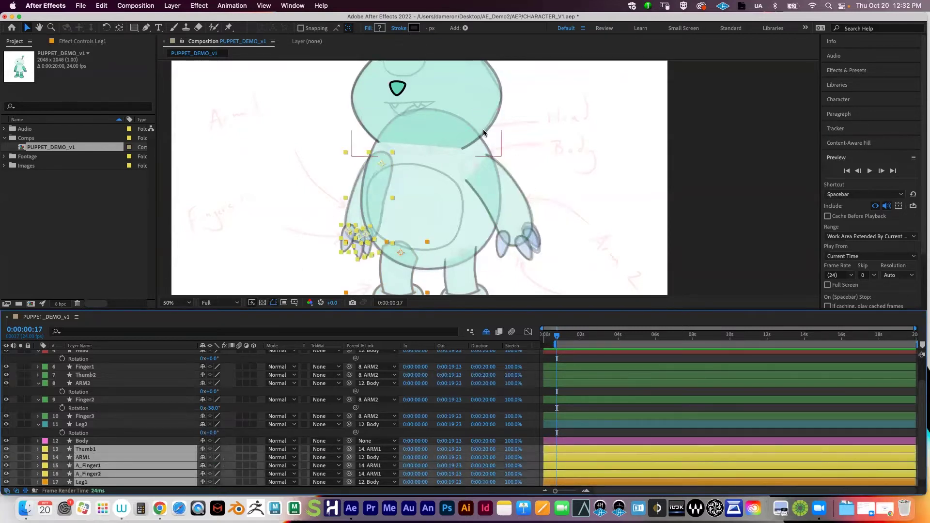
{"action": "scroll", "coordinate": [343, 227], "scroll_direction": "down", "scroll_amount": 2}
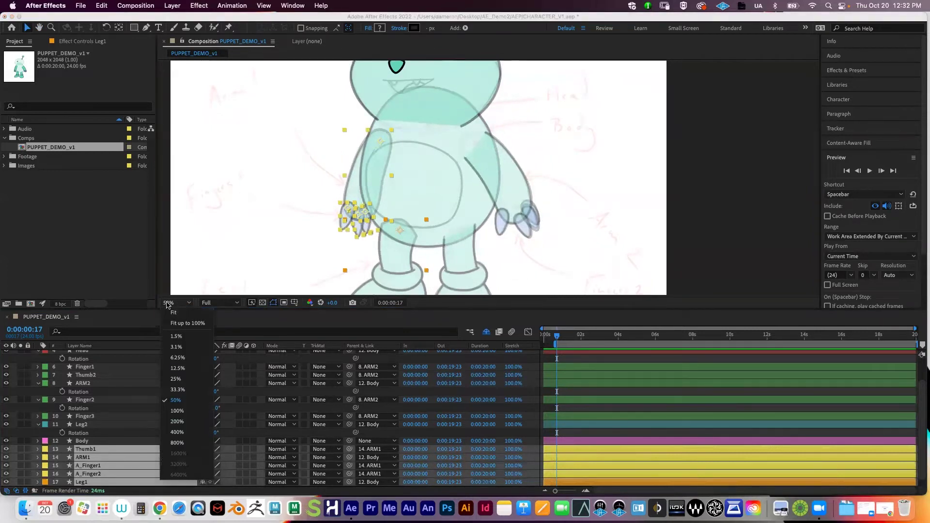
{"action": "left_click_drag", "start_coordinate": [147, 309], "coordinate": [163, 260]}
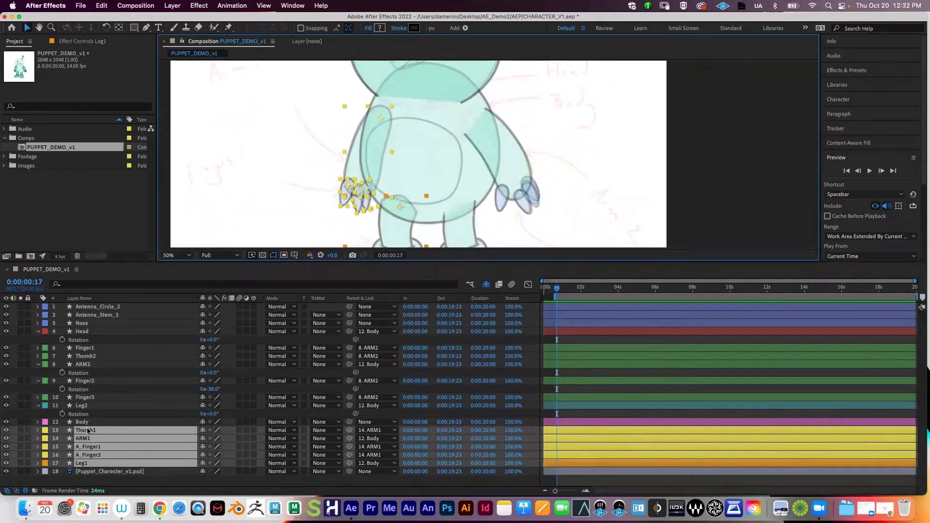
{"action": "left_click", "coordinate": [87, 467], "text": "super"}
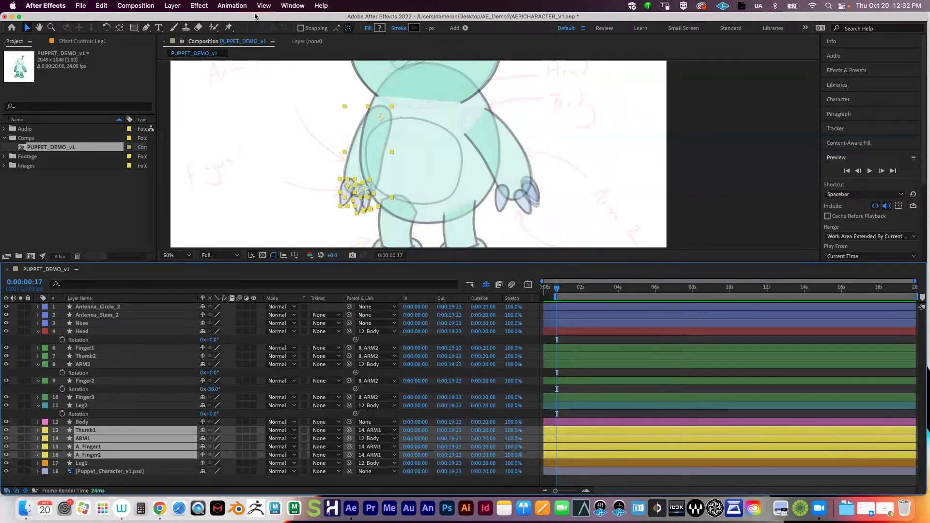
{"action": "left_click_drag", "start_coordinate": [255, 17], "coordinate": [345, 415]}
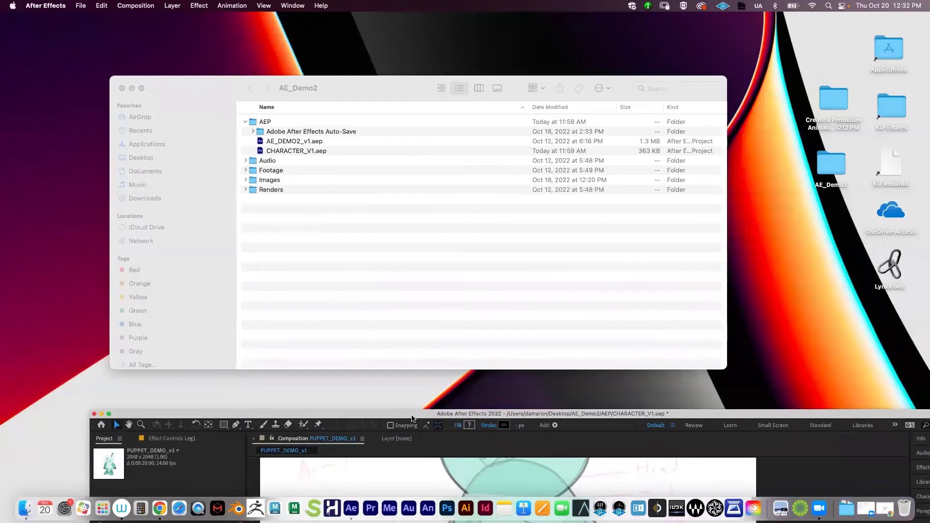
{"action": "left_click_drag", "start_coordinate": [410, 415], "coordinate": [328, 100]}
{"action": "left_click_drag", "start_coordinate": [347, 5], "coordinate": [333, 5]}
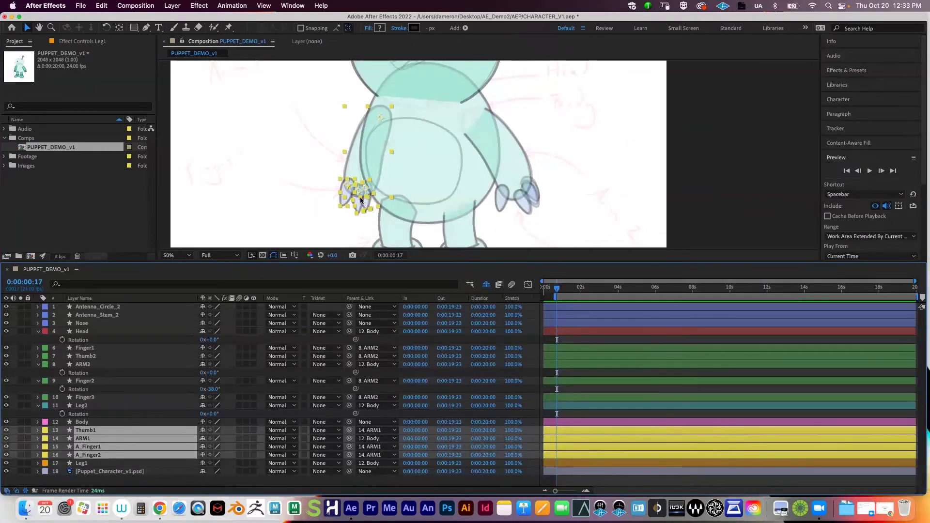
Pre-compose the selected arm and finger layers into a composition named Rear_Arm, and give its layer a Yellow label
{"action": "right_click", "coordinate": [92, 430]}
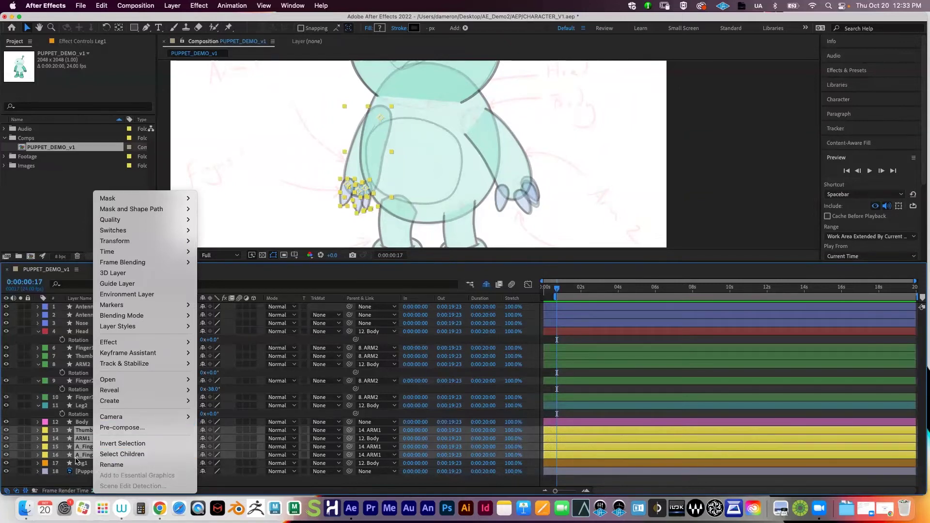
{"action": "left_click", "coordinate": [116, 428]}
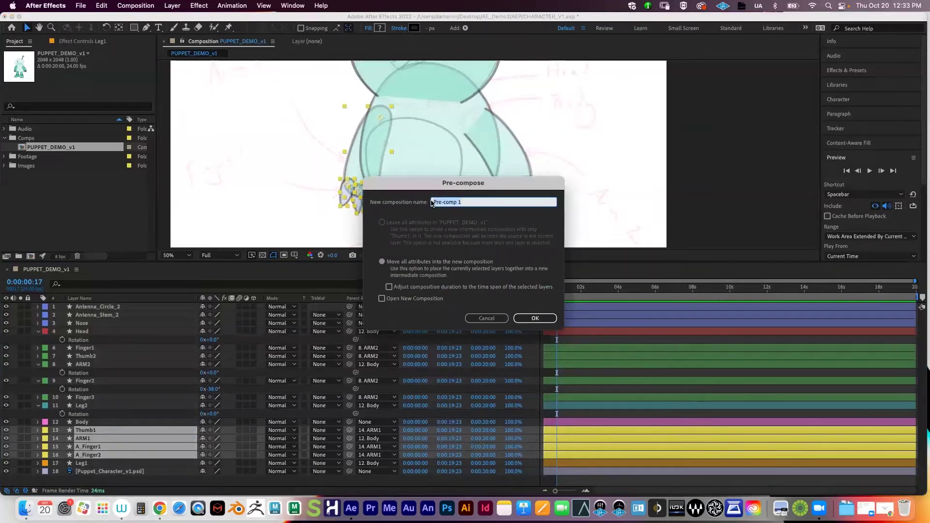
{"action": "type", "text": "Rear_Arm"}
{"action": "left_click", "coordinate": [535, 318]}
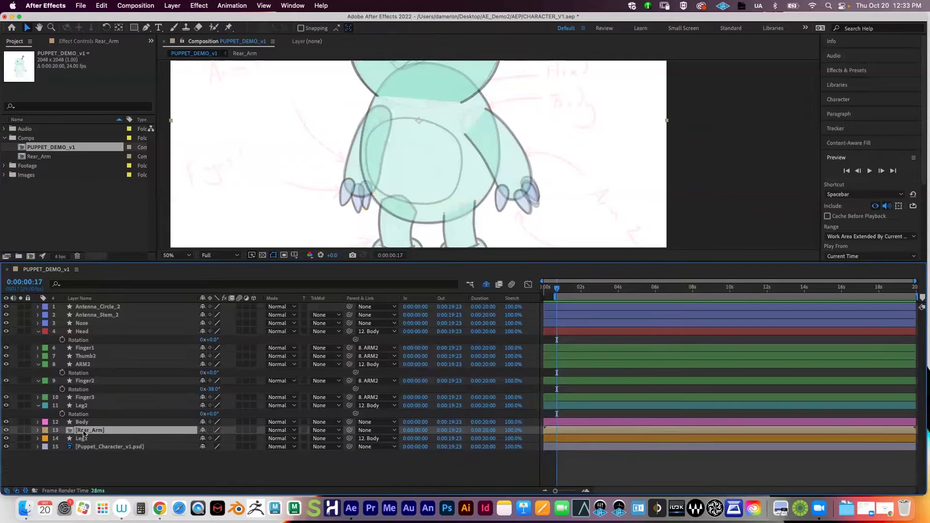
{"action": "left_click", "coordinate": [47, 431]}
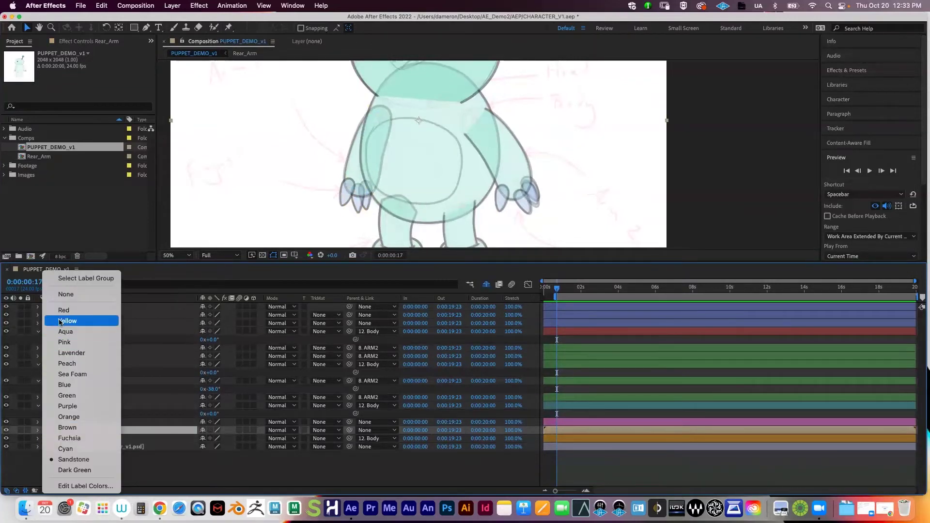
{"action": "left_click", "coordinate": [61, 322]}
Show the Opacity property of the Body and Rear_Arm layers, undoing a trial change to the Body opacity
{"action": "left_click", "coordinate": [95, 424]}
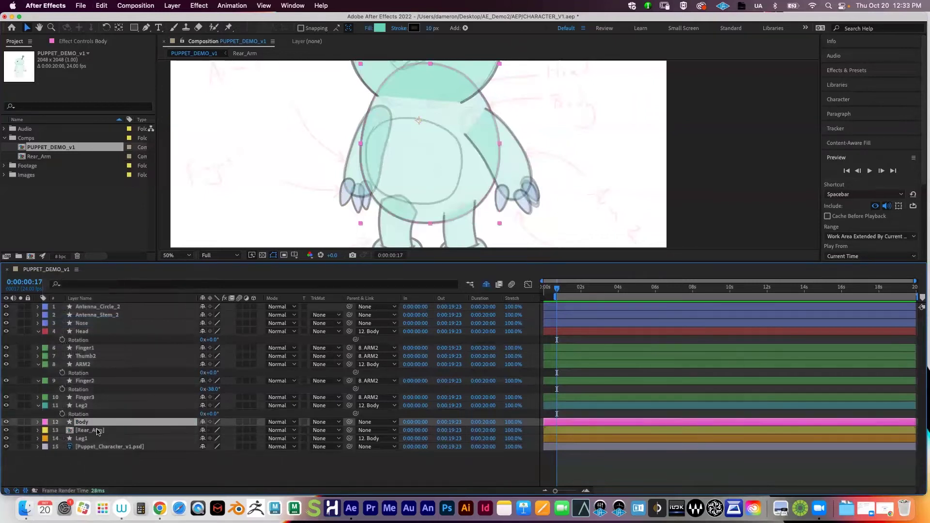
{"action": "key", "text": "t"}
{"action": "left_click_drag", "start_coordinate": [204, 431], "coordinate": [320, 411]}
{"action": "key", "text": "super+z"}
{"action": "left_click", "coordinate": [96, 439]}
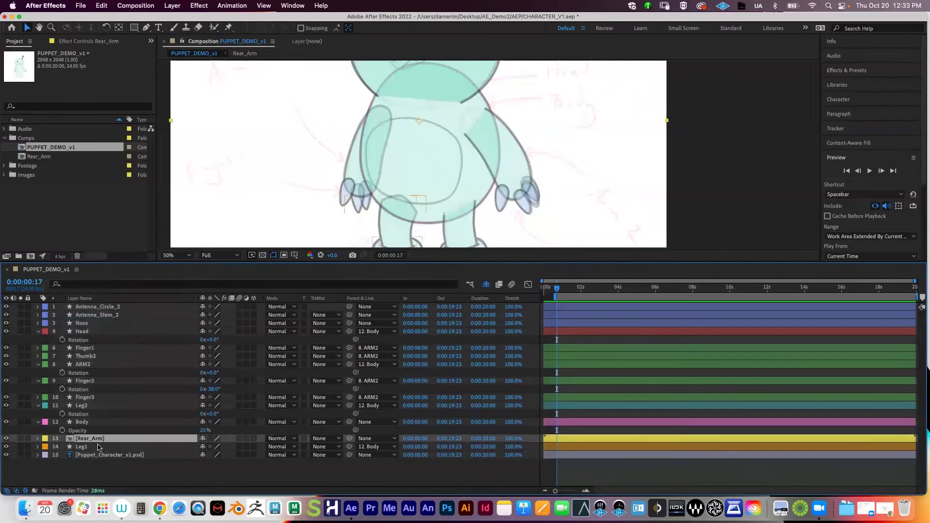
{"action": "key", "text": "t"}
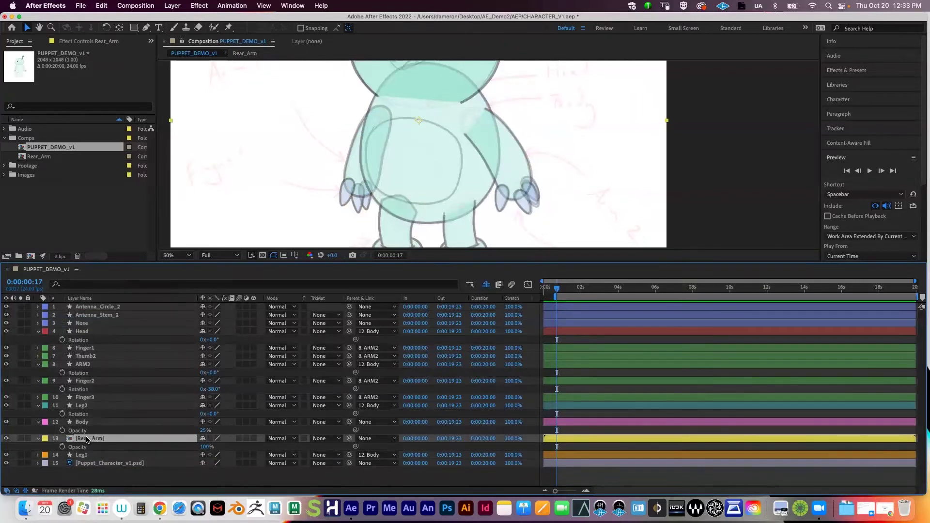
Locate Rear_Arm among the project's compositions and open it from its layer in PUPPET_DEMO_v1
{"action": "left_click", "coordinate": [38, 157]}
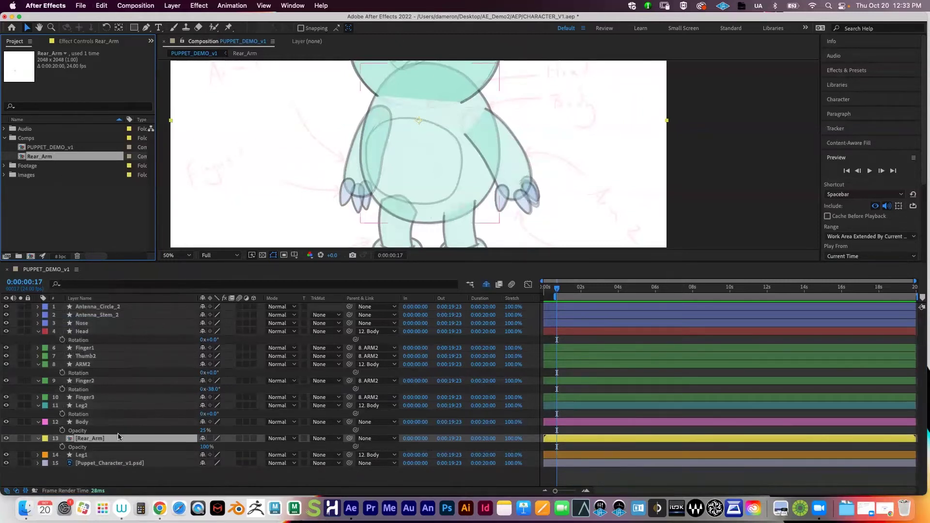
{"action": "double_click", "coordinate": [94, 439]}
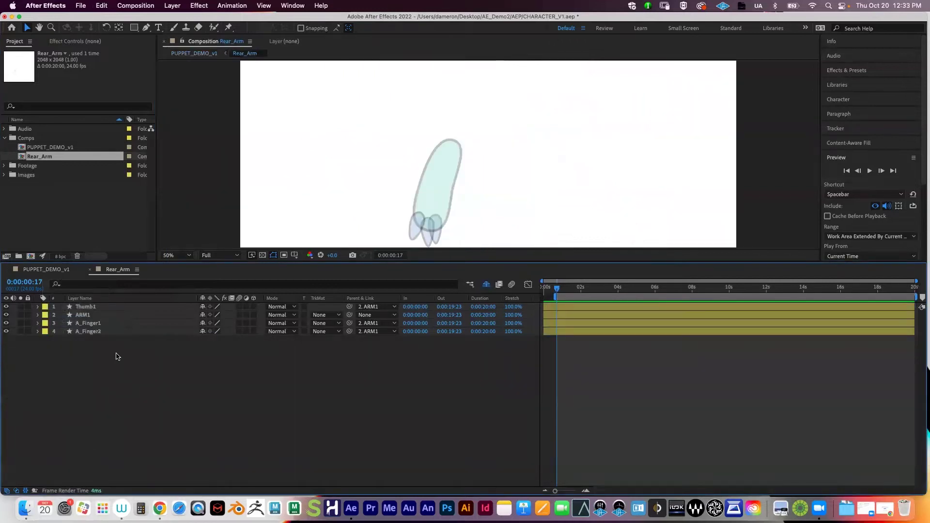
Set the opacity of the Thumb1, ARM1, A_Finger1 and A_Finger2 layers in Rear_Arm to 100%
{"action": "left_click_drag", "start_coordinate": [468, 170], "coordinate": [417, 135]}
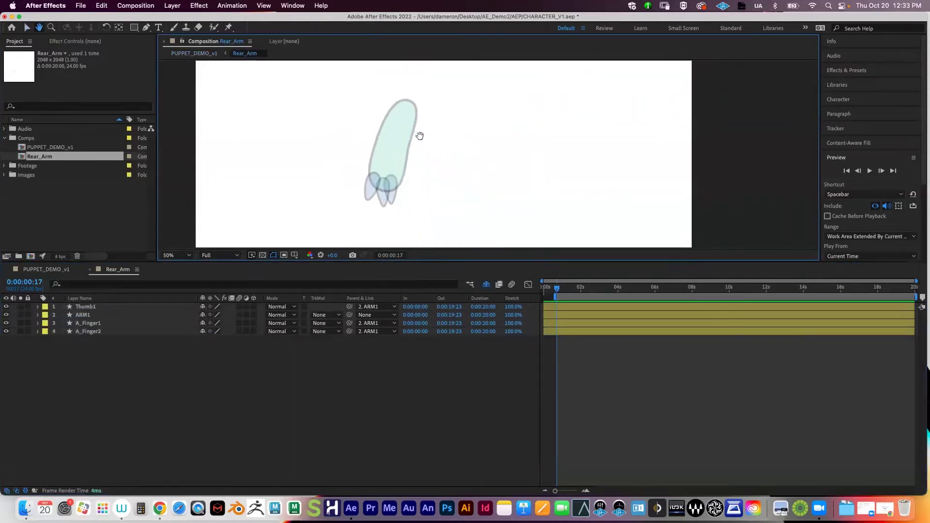
{"action": "left_click", "coordinate": [90, 307]}
{"action": "key", "text": "super+a"}
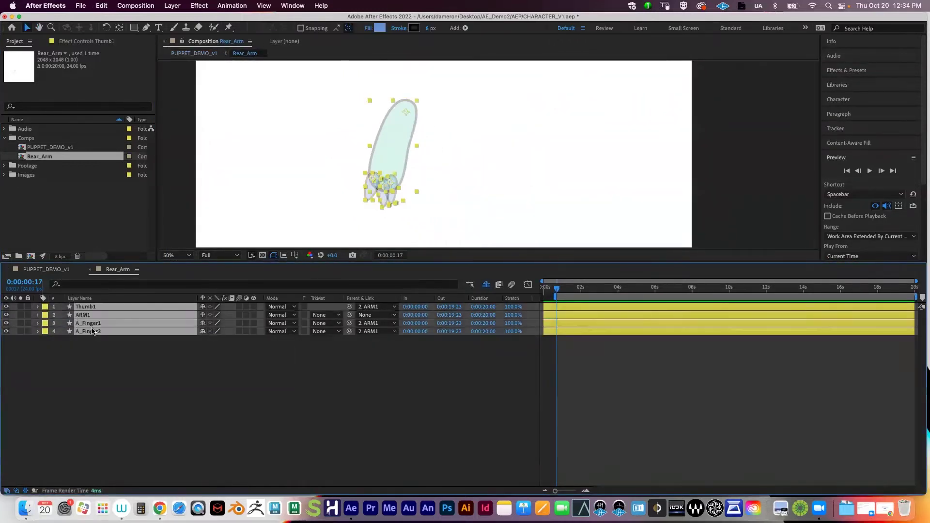
{"action": "key", "text": "t"}
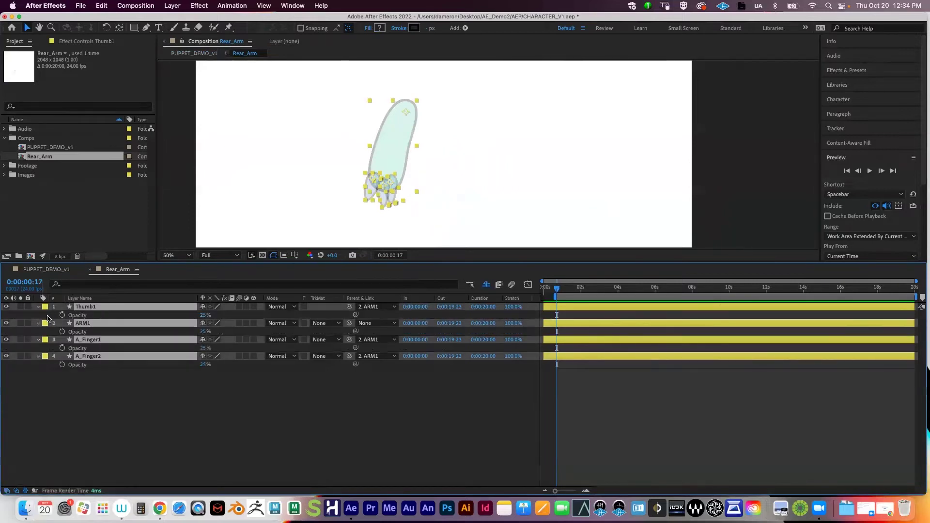
{"action": "key", "text": "super+shift+a"}
{"action": "left_click", "coordinate": [72, 308]}
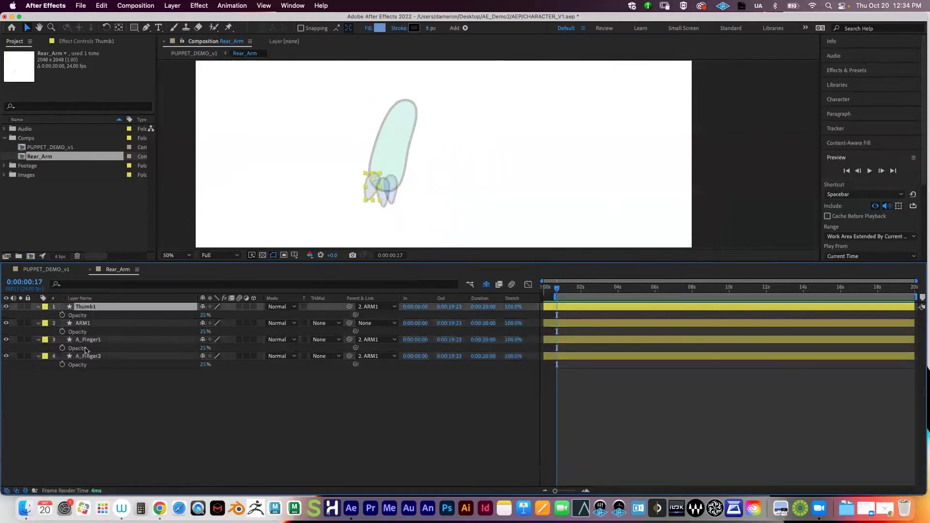
{"action": "left_click", "coordinate": [88, 356], "text": "shift"}
{"action": "left_click", "coordinate": [39, 308]}
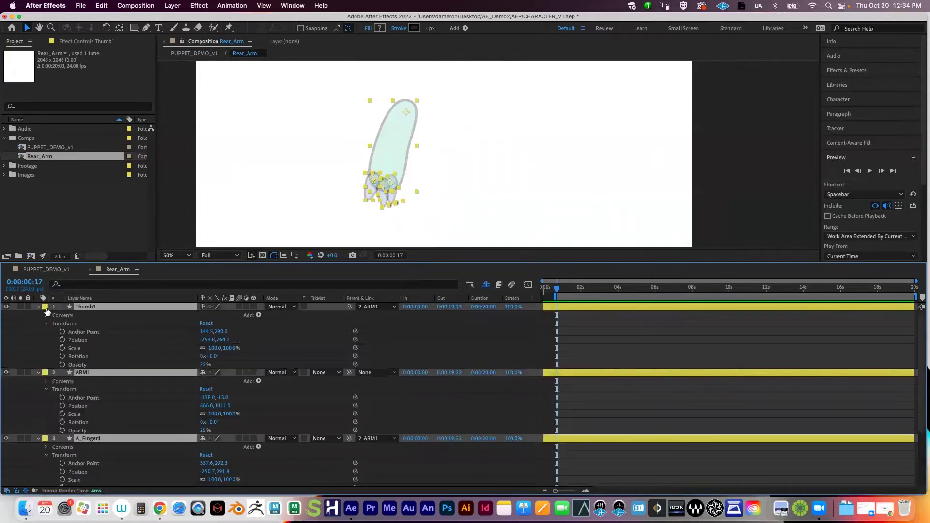
{"action": "left_click", "coordinate": [39, 308]}
{"action": "left_click_drag", "start_coordinate": [211, 359], "coordinate": [403, 323]}
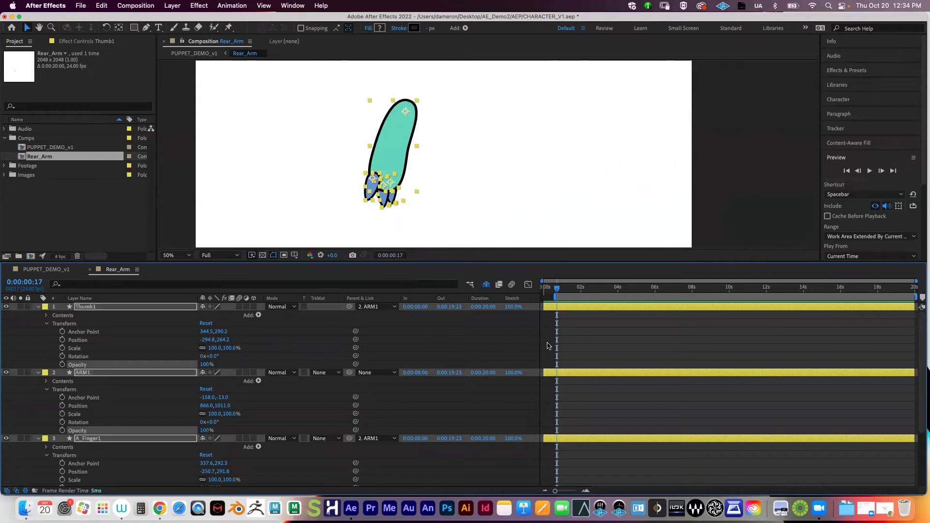
Return to the PUPPET_DEMO_v1 composition and save the project as CHARACTER_V2.aep in the AE_Demo2 folder
{"action": "left_click", "coordinate": [45, 271]}
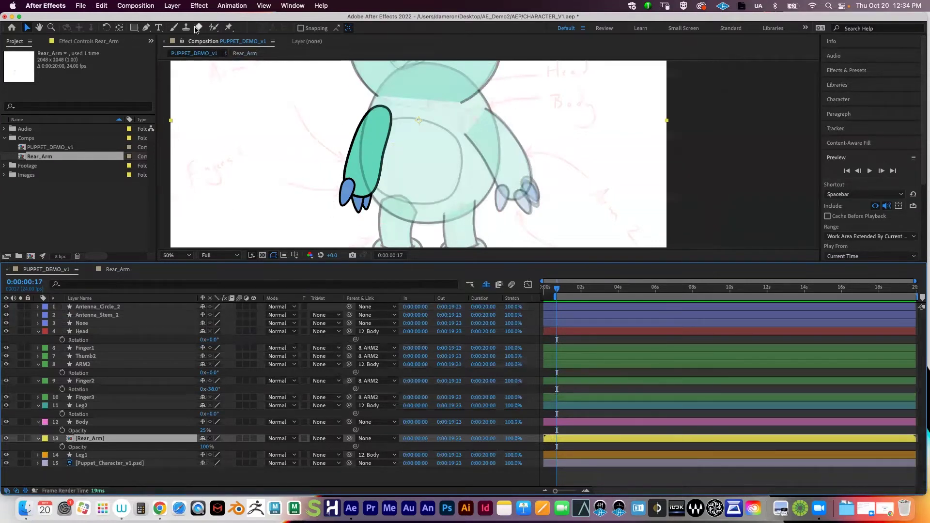
{"action": "left_click", "coordinate": [79, 5]}
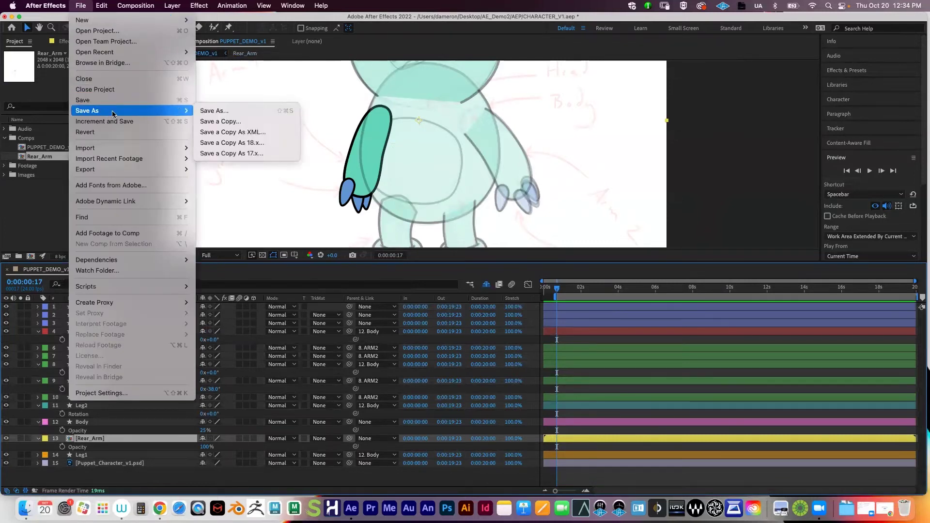
{"action": "left_click", "coordinate": [228, 111]}
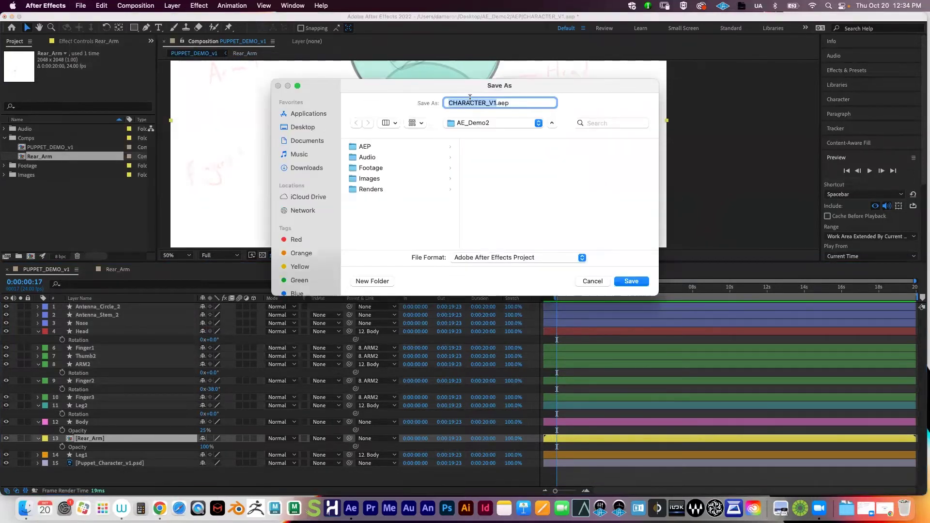
{"action": "left_click", "coordinate": [497, 102]}
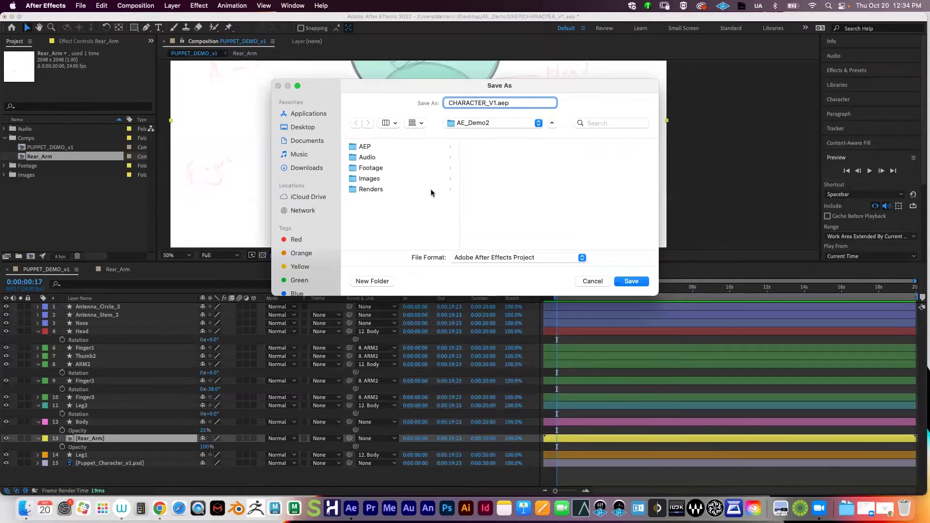
{"action": "key", "text": "BackSpace"}
{"action": "type", "text": "2"}
{"action": "key", "text": "Return"}
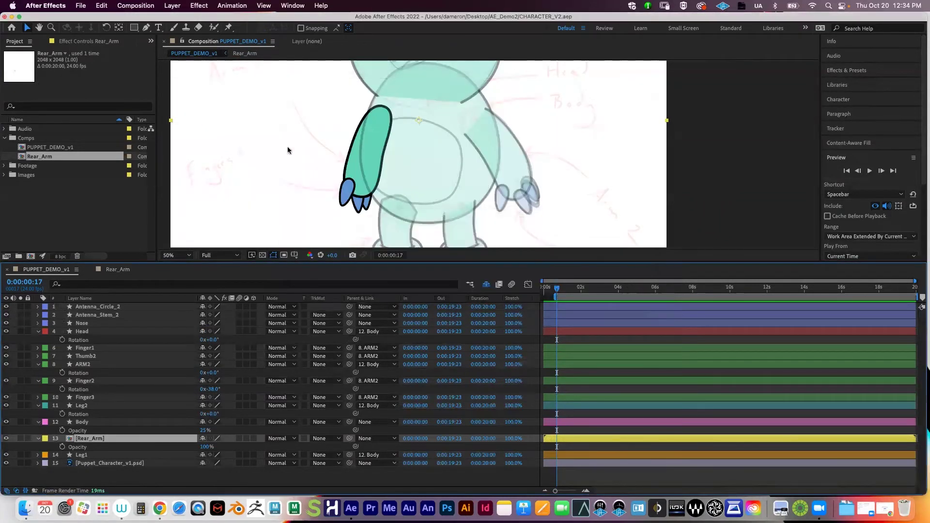
Place three puppet pins on the Rear_Arm layer, at the shoulder, the elbow and the hand
{"action": "left_click", "coordinate": [229, 27]}
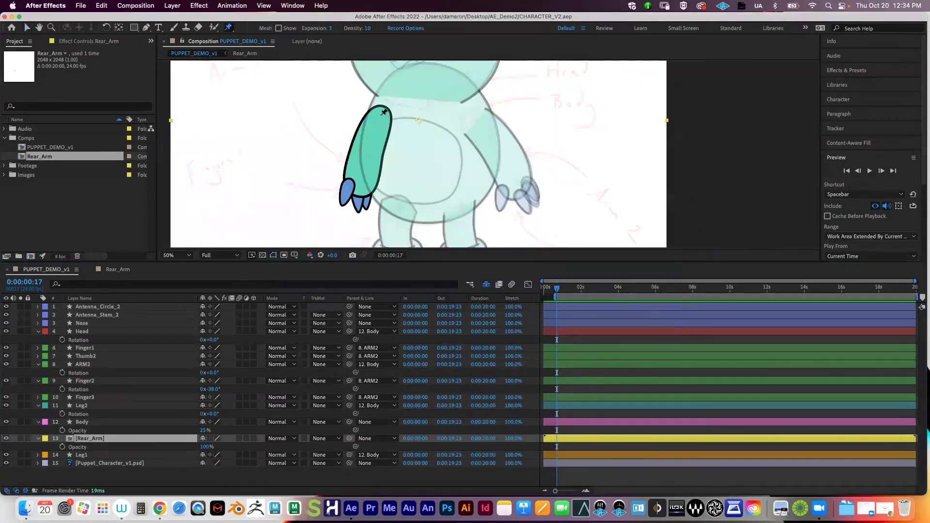
{"action": "left_click", "coordinate": [381, 114]}
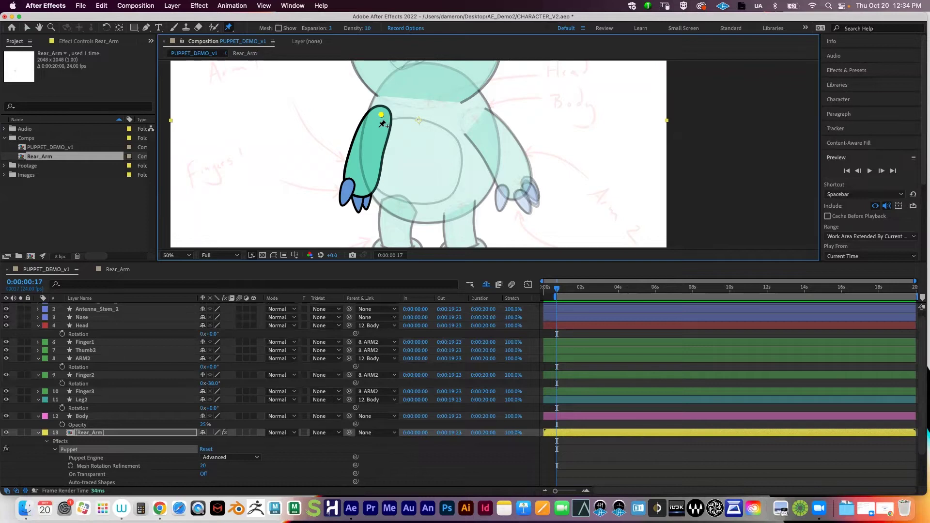
{"action": "left_click", "coordinate": [369, 152]}
{"action": "left_click", "coordinate": [360, 189]}
Test the rear arm's bend by moving the hand pin outward and returning it to its original position
{"action": "key", "text": "v"}
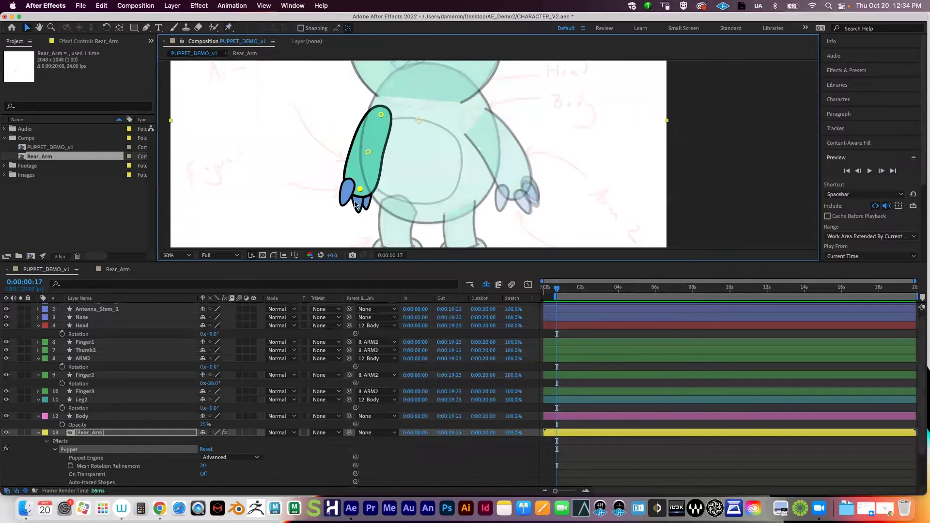
{"action": "left_click_drag", "start_coordinate": [361, 189], "coordinate": [322, 170]}
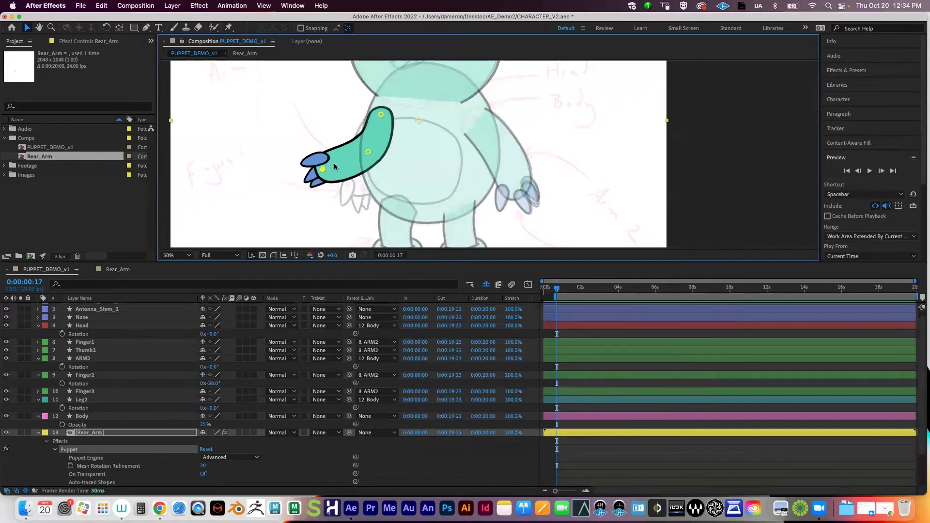
{"action": "left_click_drag", "start_coordinate": [323, 170], "coordinate": [361, 189]}
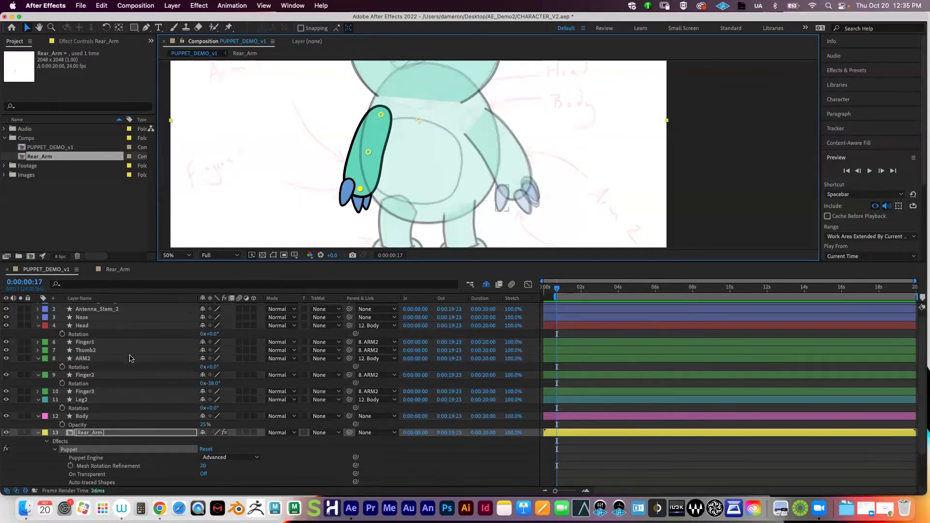
Try rotating the ARM2 layer and undo the rotation
{"action": "left_click", "coordinate": [88, 359]}
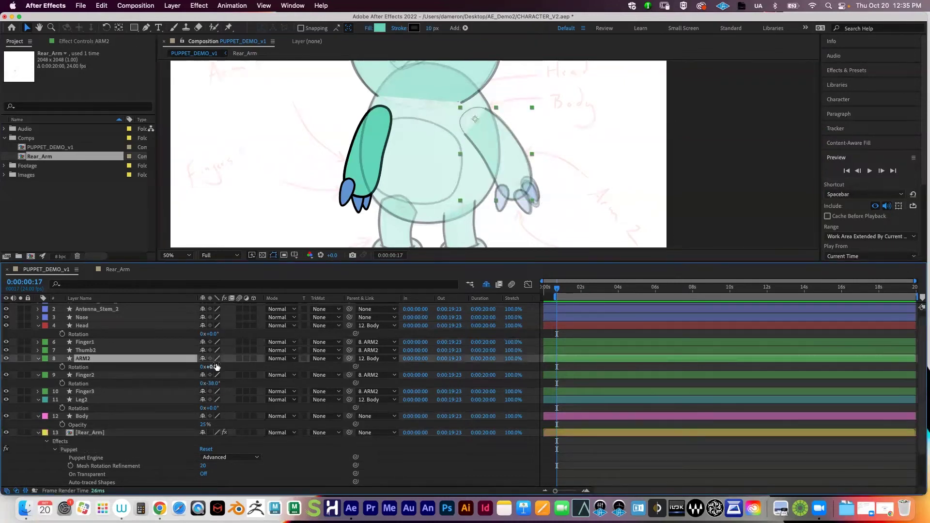
{"action": "left_click_drag", "start_coordinate": [219, 367], "coordinate": [228, 369]}
{"action": "key", "text": "super+z"}
{"action": "key", "text": "grave"}
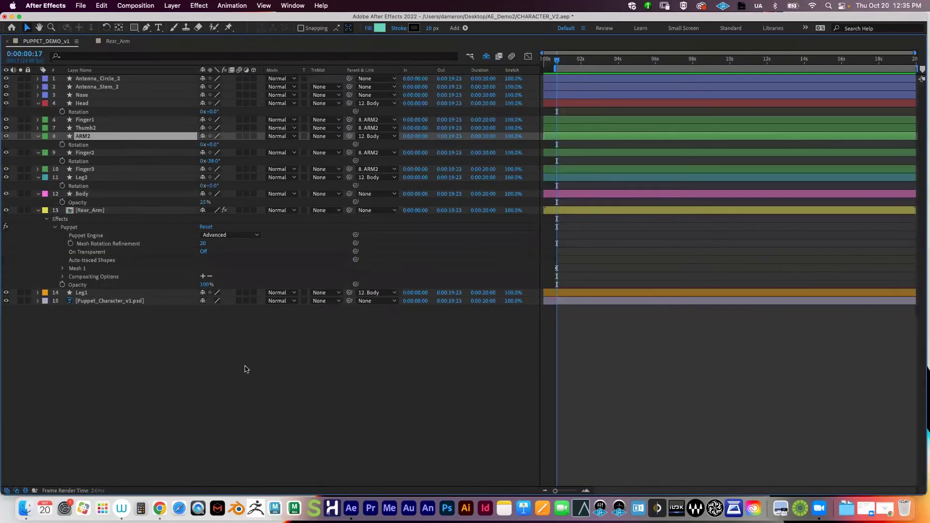
{"action": "left_click", "coordinate": [84, 104]}
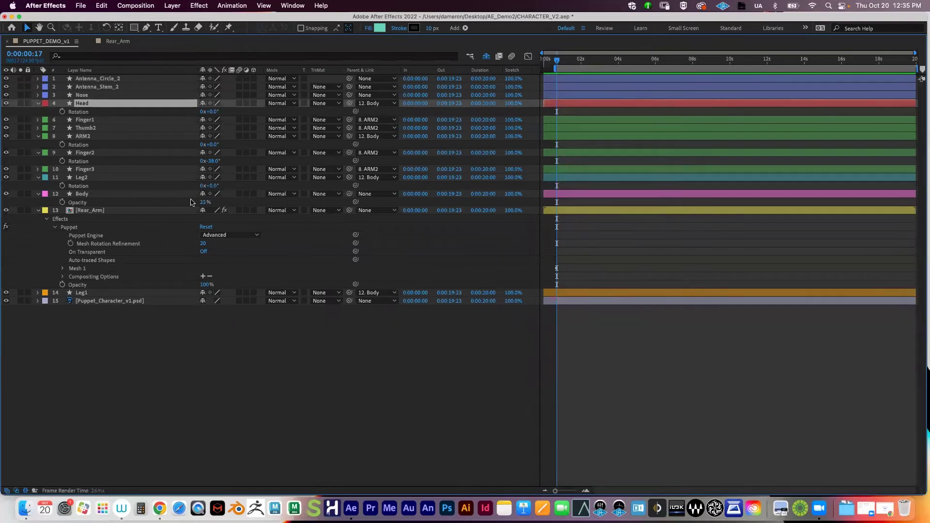
{"action": "key", "text": "grave"}
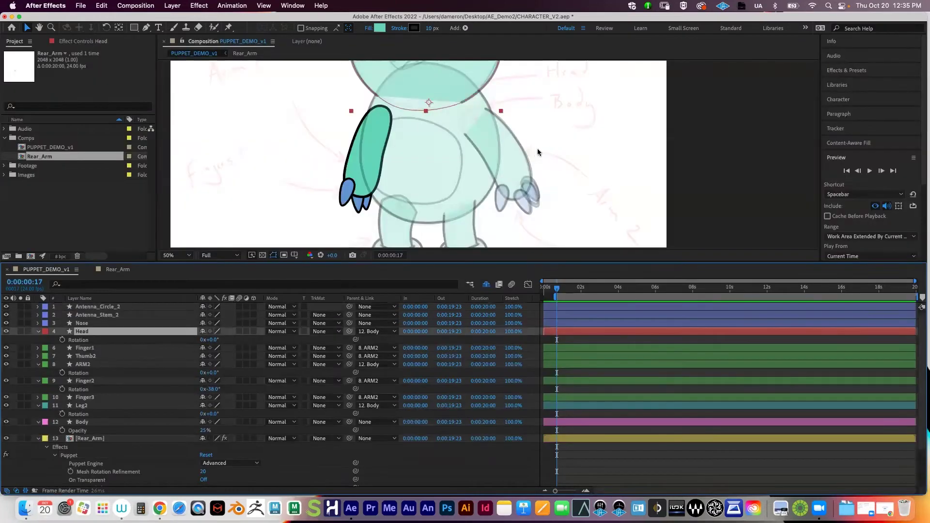
Try moving the Body layer to test whether the rear arm follows, undoing each move
{"action": "left_click_drag", "start_coordinate": [443, 129], "coordinate": [440, 151]}
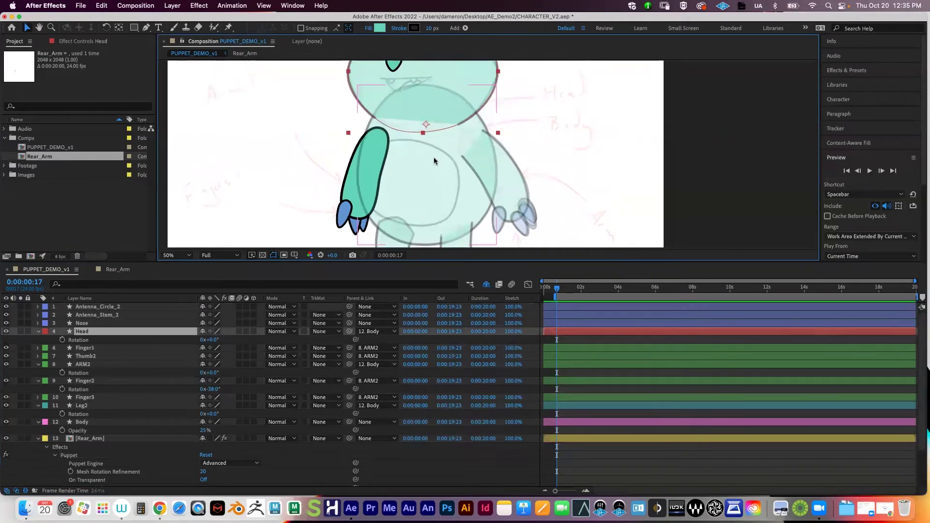
{"action": "scroll", "coordinate": [434, 160], "scroll_direction": "down", "scroll_amount": 2}
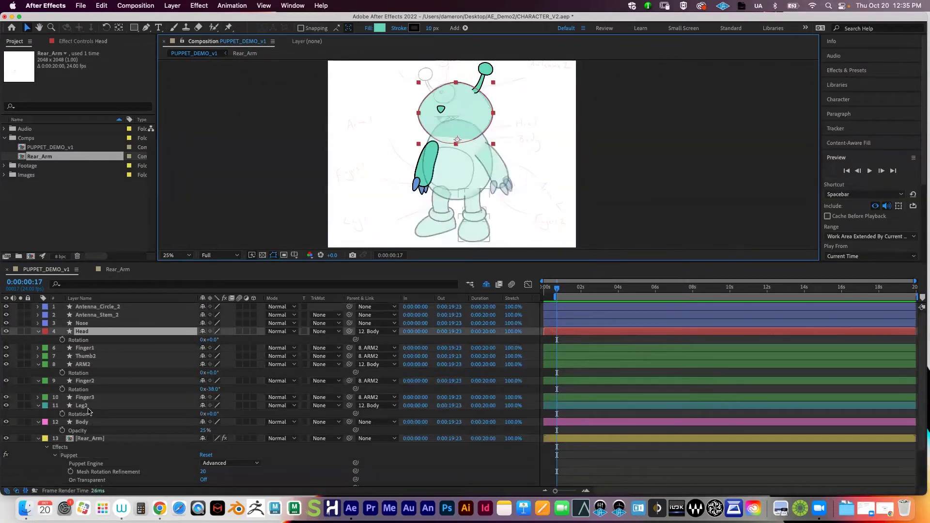
{"action": "left_click", "coordinate": [91, 424]}
{"action": "mouse_move", "coordinate": [462, 170]}
{"action": "left_mouse_down"}
{"action": "mouse_move", "coordinate": [441, 180]}
{"action": "mouse_move", "coordinate": [453, 168]}
{"action": "left_mouse_up"}
{"action": "key", "text": "super+z"}
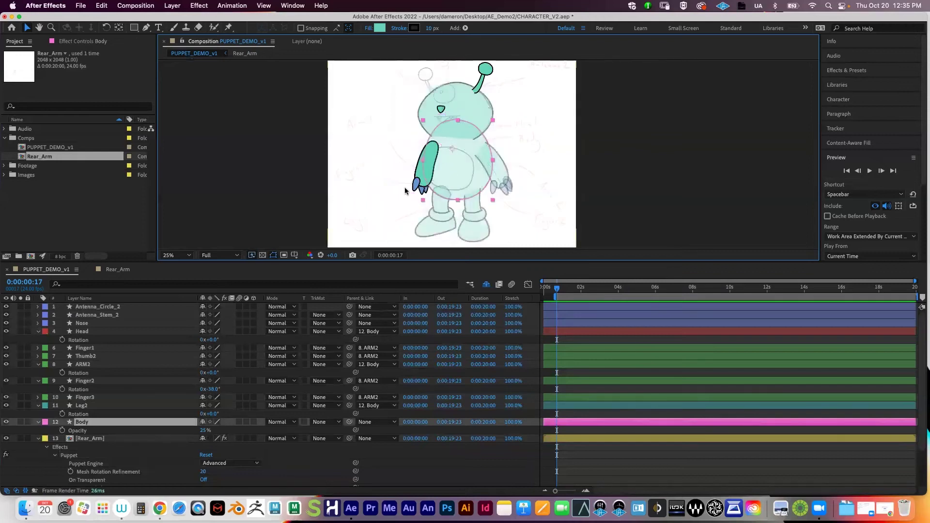
{"action": "left_click", "coordinate": [107, 438]}
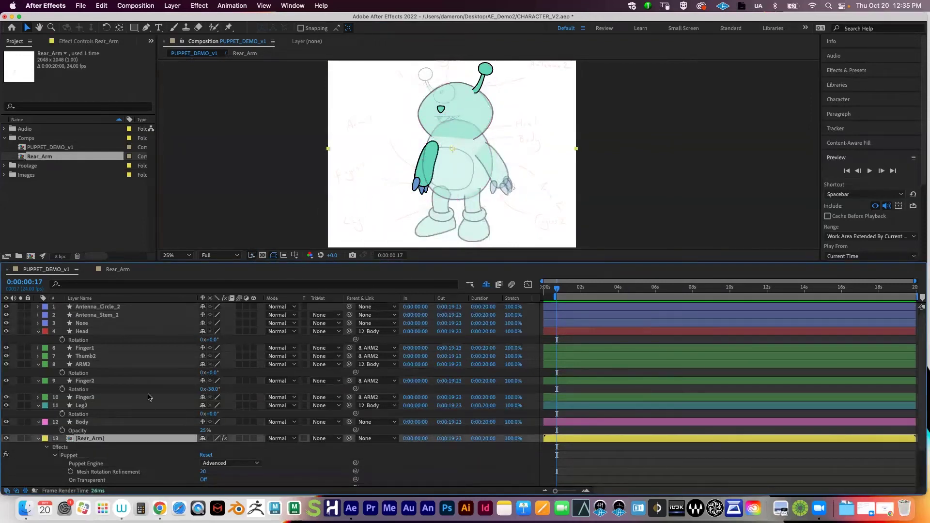
{"action": "left_click", "coordinate": [101, 423]}
{"action": "left_click_drag", "start_coordinate": [462, 172], "coordinate": [461, 192]}
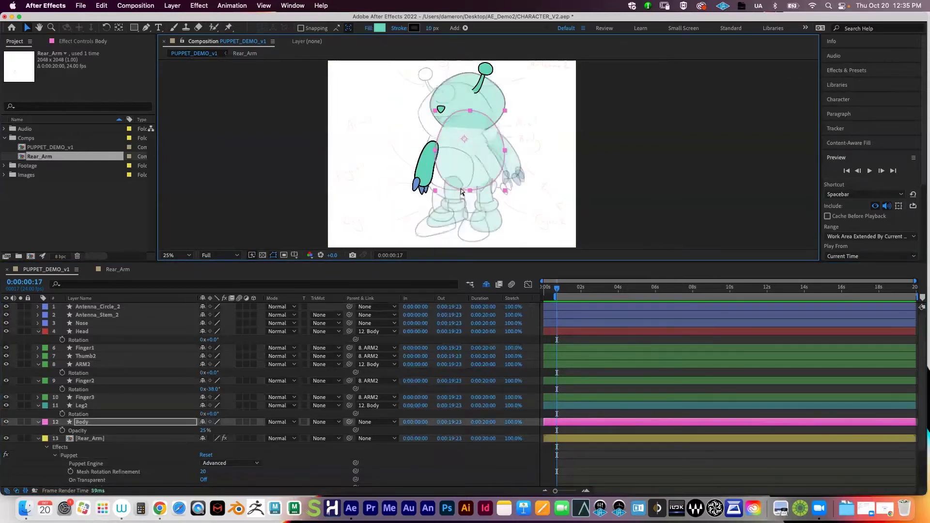
{"action": "key", "text": "super+z"}
Move the Rear_Arm layer's anchor point to the shoulder and parent the layer to Body
{"action": "left_click", "coordinate": [92, 439]}
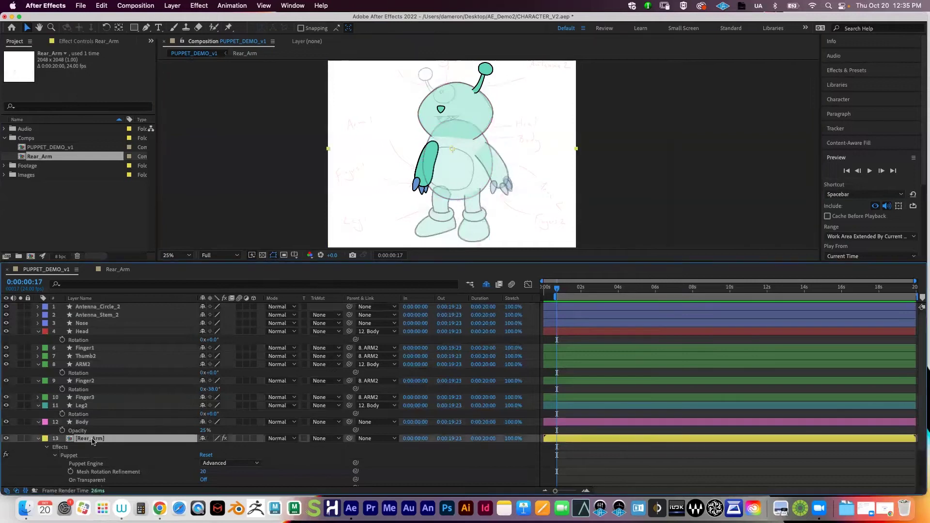
{"action": "scroll", "coordinate": [436, 152], "scroll_direction": "up", "scroll_amount": 3}
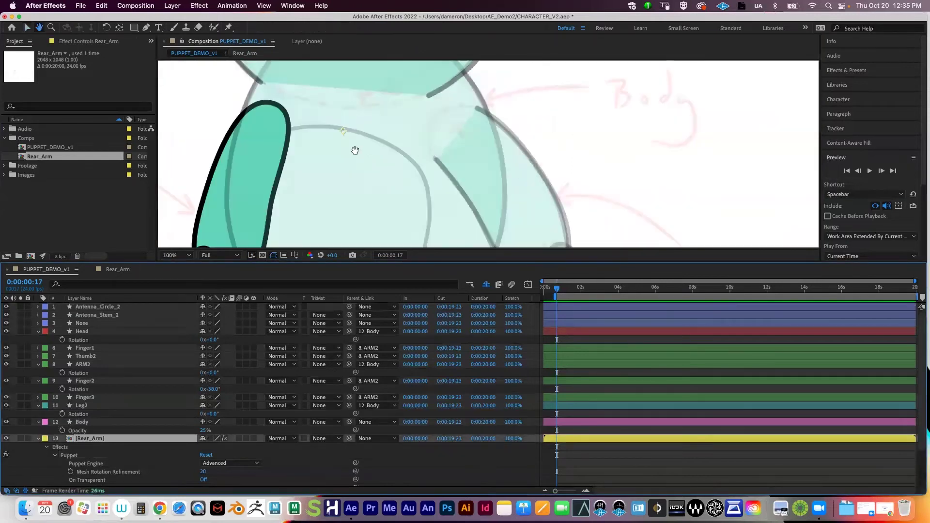
{"action": "scroll", "coordinate": [355, 150], "scroll_direction": "up", "scroll_amount": 1}
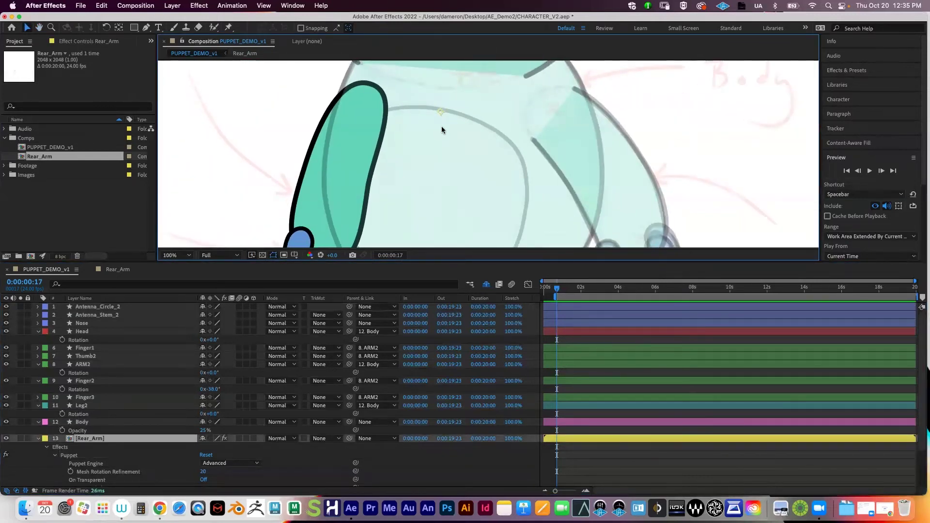
{"action": "key", "text": "super+p"}
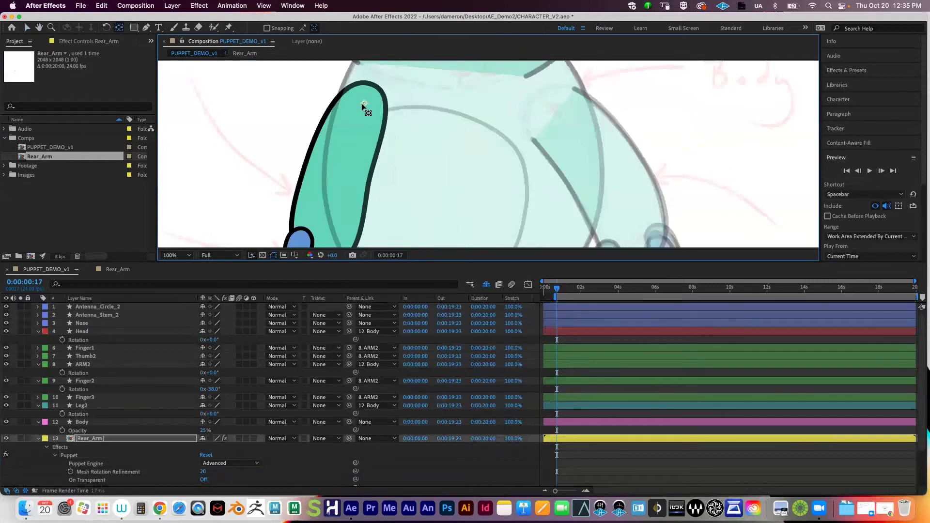
{"action": "left_click", "coordinate": [362, 103]}
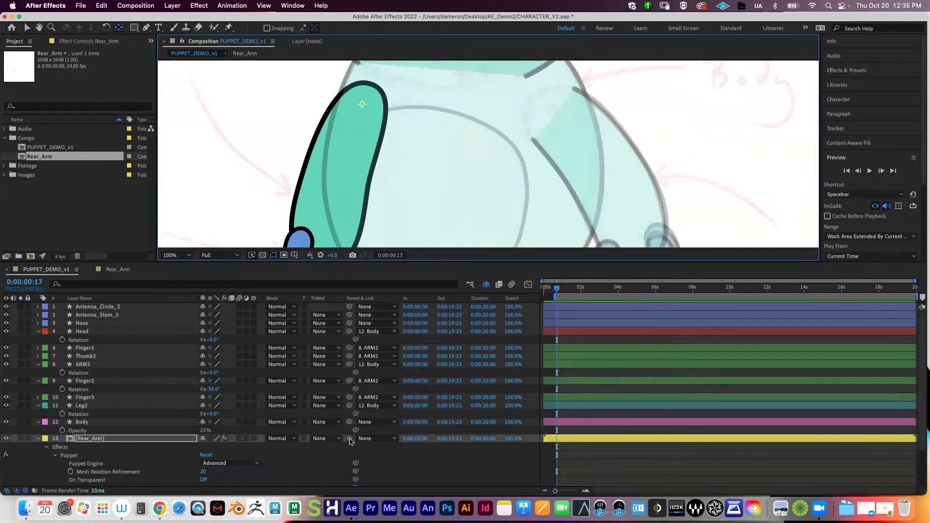
{"action": "left_click_drag", "start_coordinate": [350, 438], "coordinate": [105, 423]}
Test the rear arm's parenting by moving the Body layer and restoring its position
{"action": "left_click", "coordinate": [105, 423]}
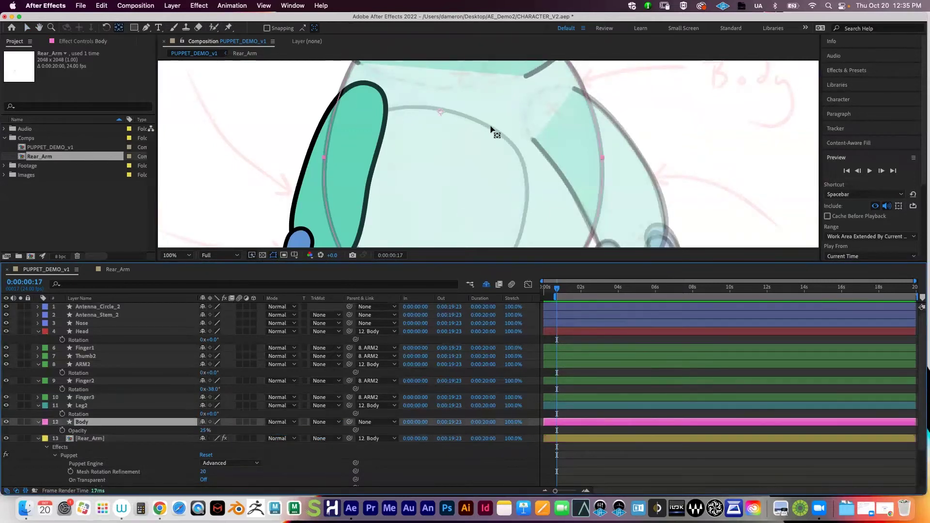
{"action": "key", "text": "comma"}
{"action": "key", "text": "comma"}
{"action": "key", "text": "comma"}
{"action": "key", "text": "v"}
{"action": "mouse_move", "coordinate": [485, 161]}
{"action": "left_mouse_down"}
{"action": "mouse_move", "coordinate": [522, 148]}
{"action": "mouse_move", "coordinate": [440, 144]}
{"action": "left_mouse_up"}
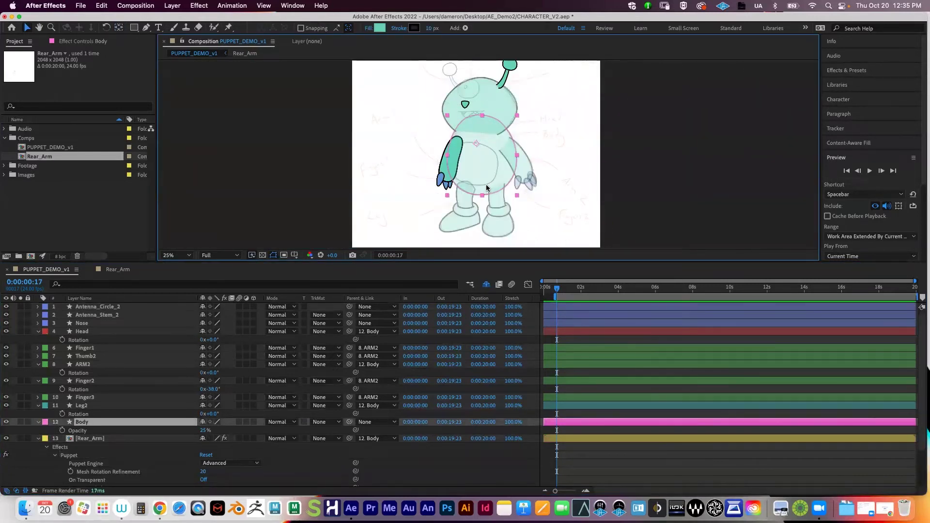
{"action": "key", "text": "slash"}
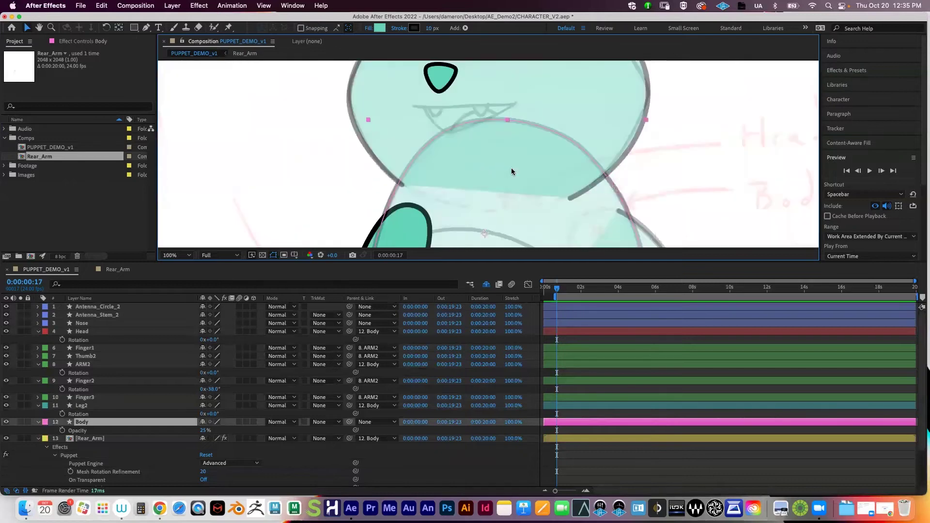
{"action": "scroll", "coordinate": [473, 111], "scroll_direction": "up", "scroll_amount": 5}
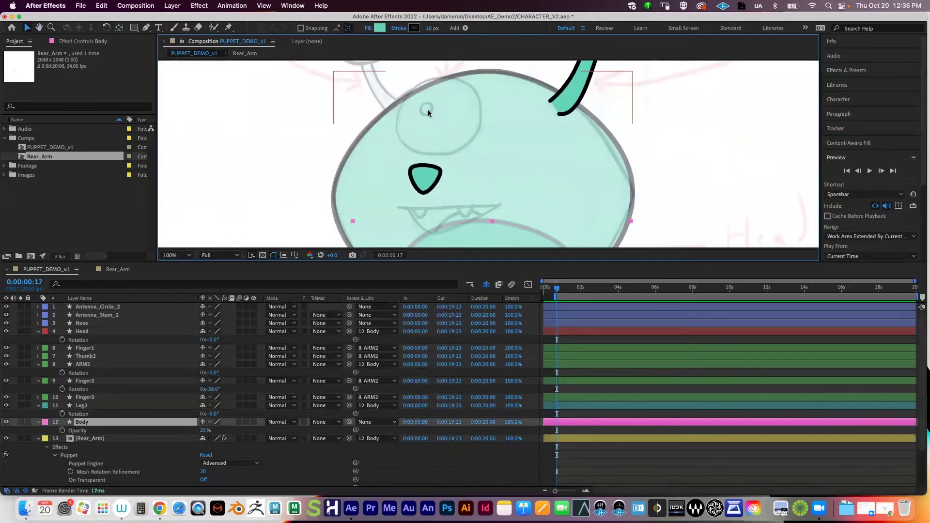
{"action": "scroll", "coordinate": [397, 123], "scroll_direction": "up", "scroll_amount": 4}
{"action": "key", "text": "comma"}
{"action": "key", "text": "comma"}
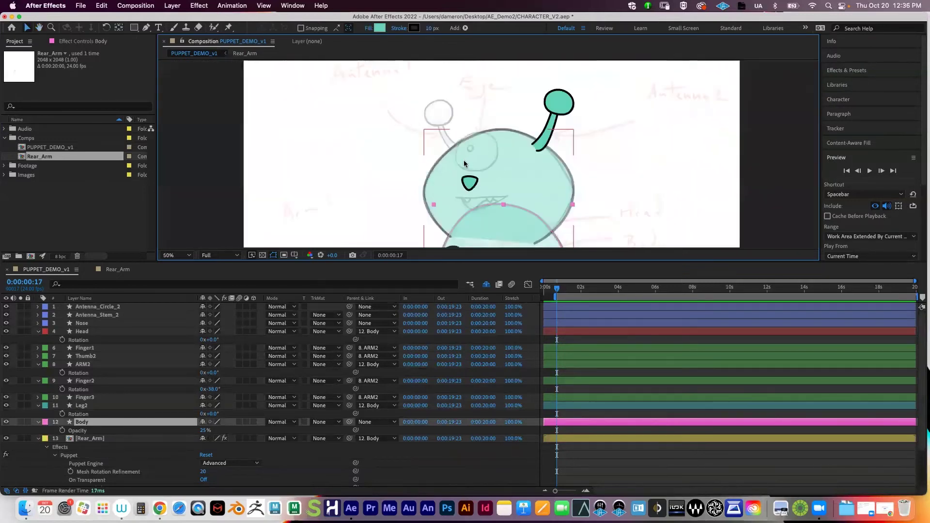
Enlarge the composition view to show the whole character and save the project
{"action": "scroll", "coordinate": [522, 178], "scroll_direction": "down", "scroll_amount": 3}
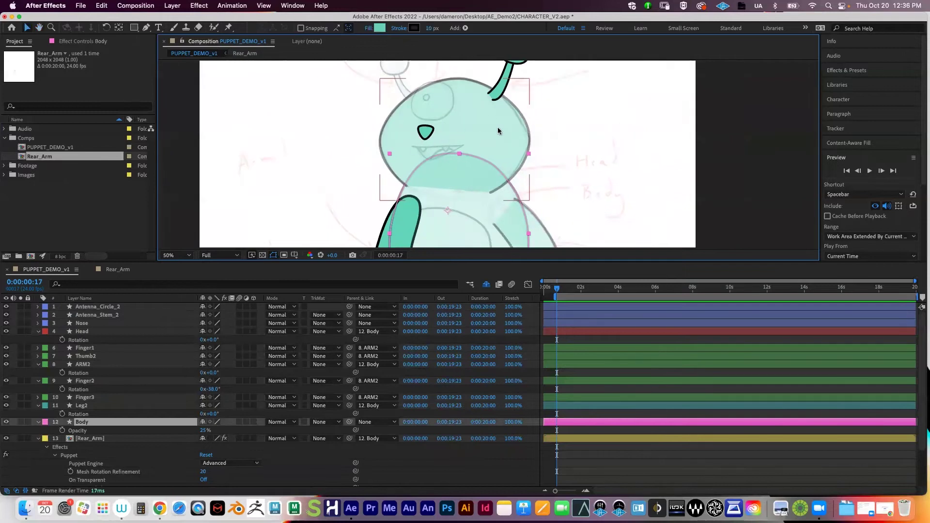
{"action": "left_click_drag", "start_coordinate": [477, 162], "coordinate": [454, 154]}
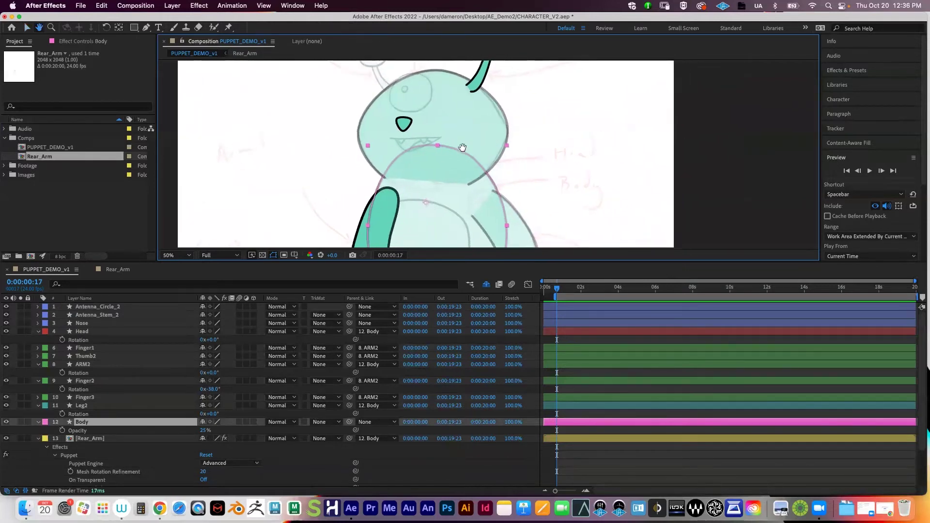
{"action": "scroll", "coordinate": [453, 160], "scroll_direction": "down", "scroll_amount": 3}
{"action": "scroll", "coordinate": [446, 176], "scroll_direction": "up", "scroll_amount": 3}
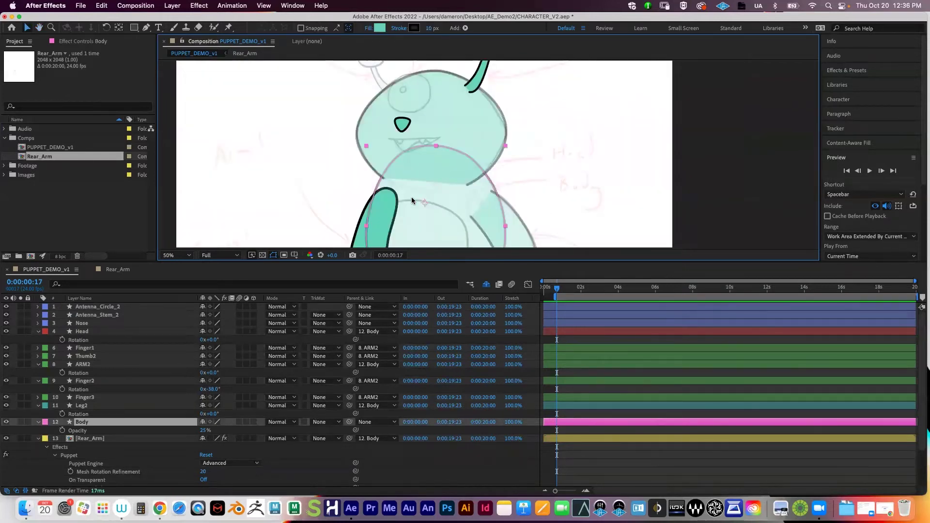
{"action": "key", "text": "grave"}
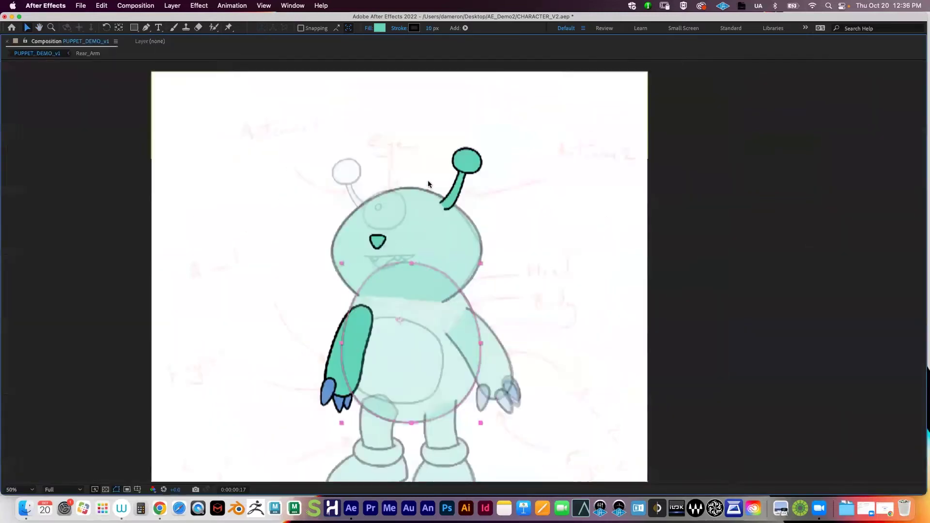
{"action": "left_click_drag", "start_coordinate": [433, 267], "coordinate": [412, 177]}
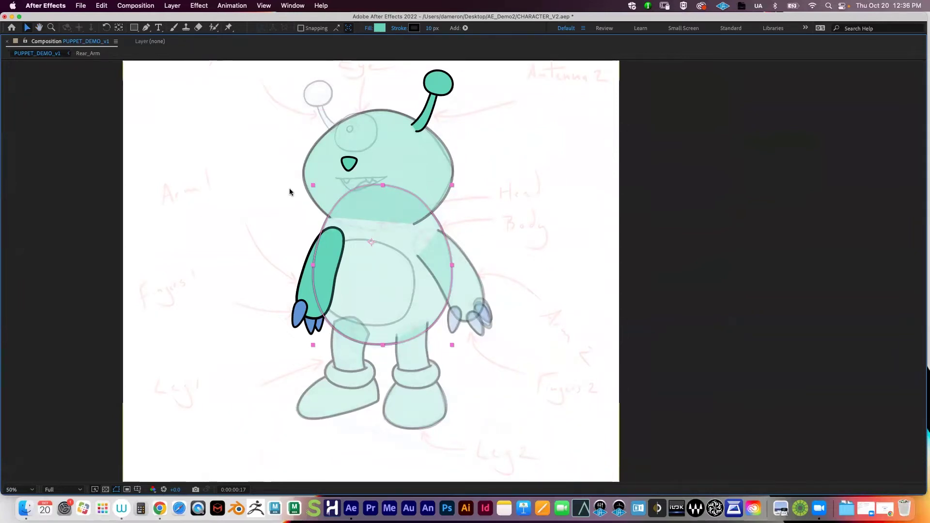
{"action": "left_click", "coordinate": [82, 6]}
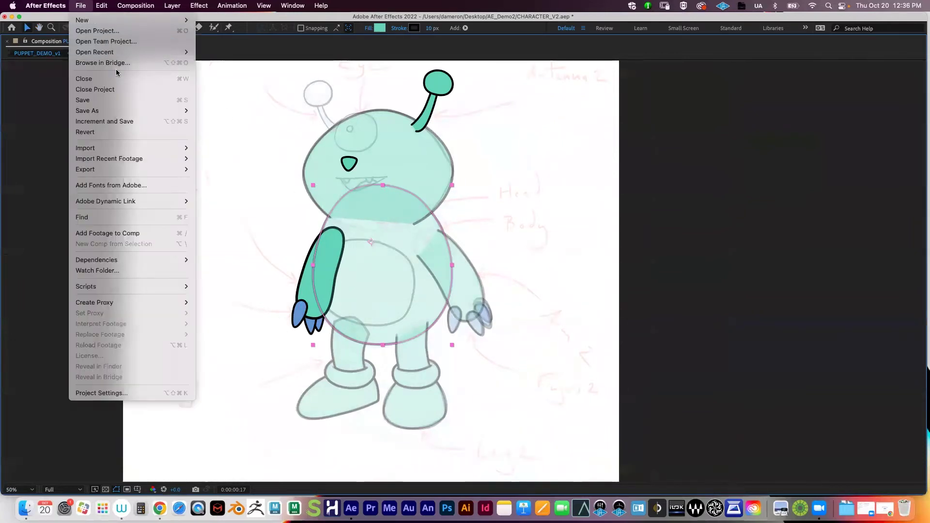
{"action": "left_click", "coordinate": [118, 100]}
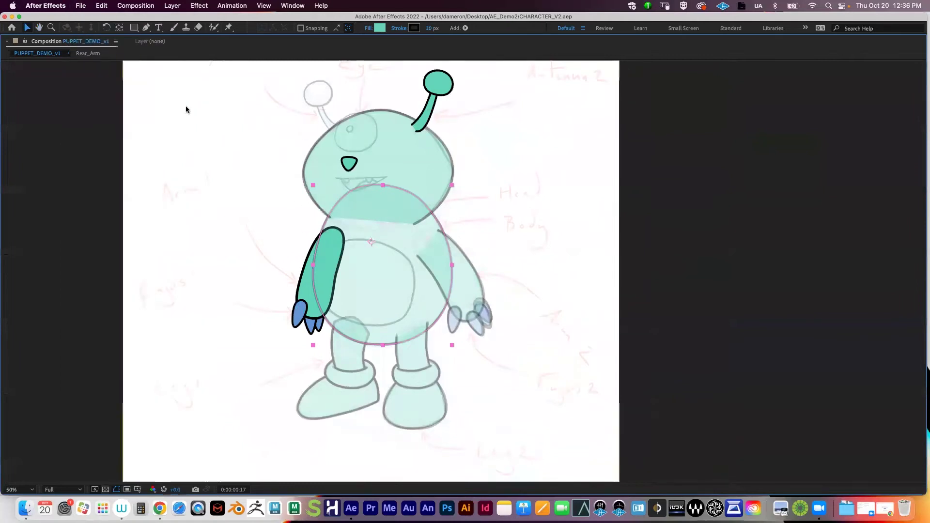
{"action": "key", "text": "grave"}
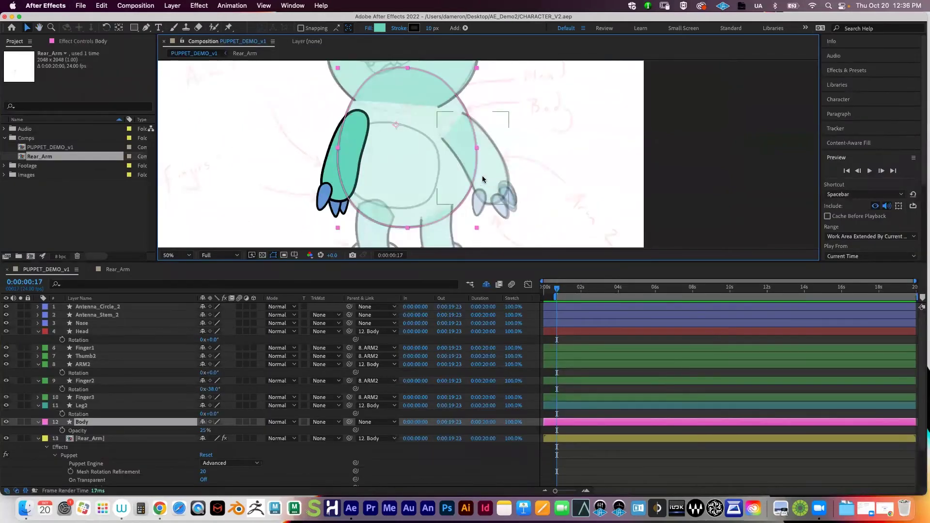
{"action": "key", "text": "grave"}
{"action": "scroll", "coordinate": [450, 242], "scroll_direction": "up", "scroll_amount": 2}
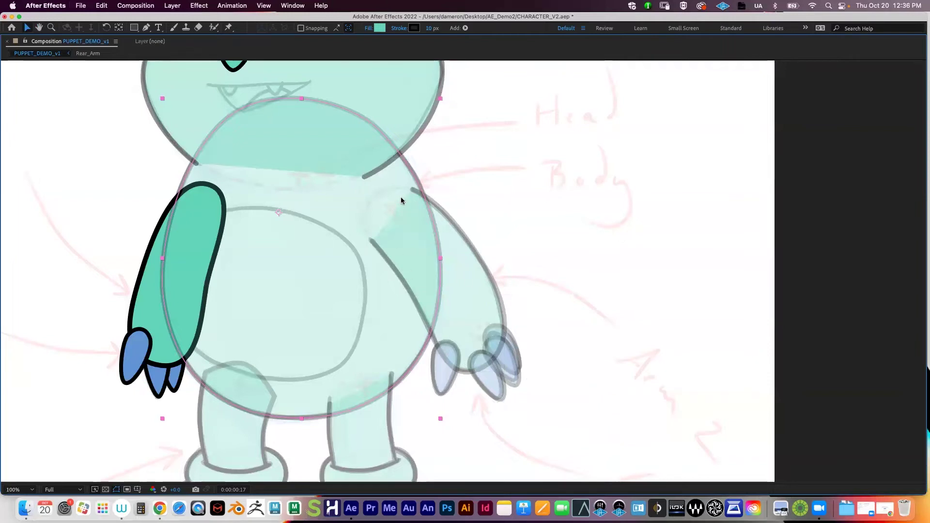
{"action": "key", "text": "comma"}
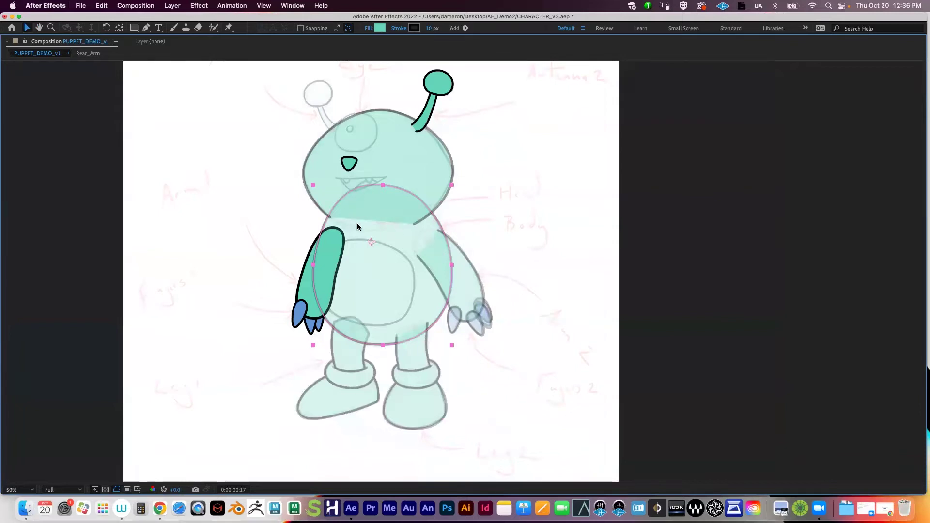
{"action": "key", "text": "grave"}
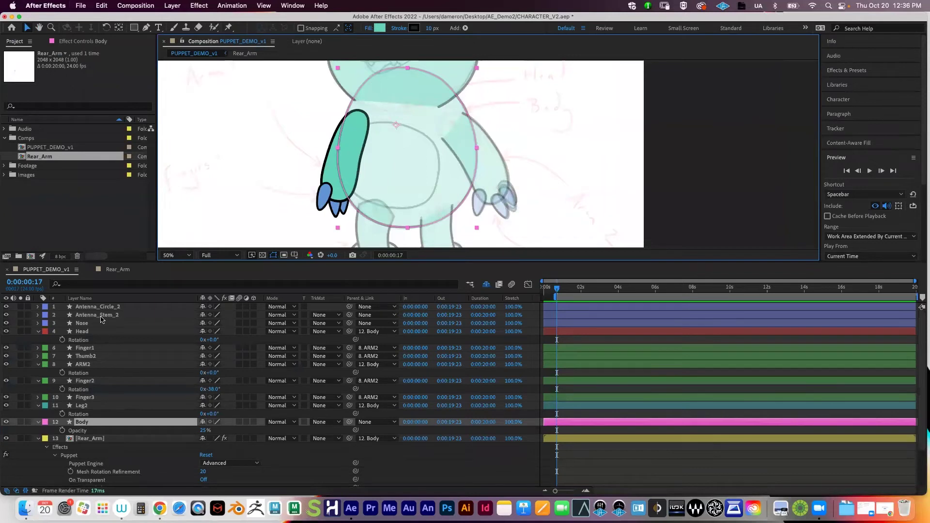
Add a new shape layer to PUPPET_DEMO_v1 and move it to the top of the layer stack
{"action": "left_click", "coordinate": [174, 6]}
{"action": "mouse_move", "coordinate": [189, 20]}
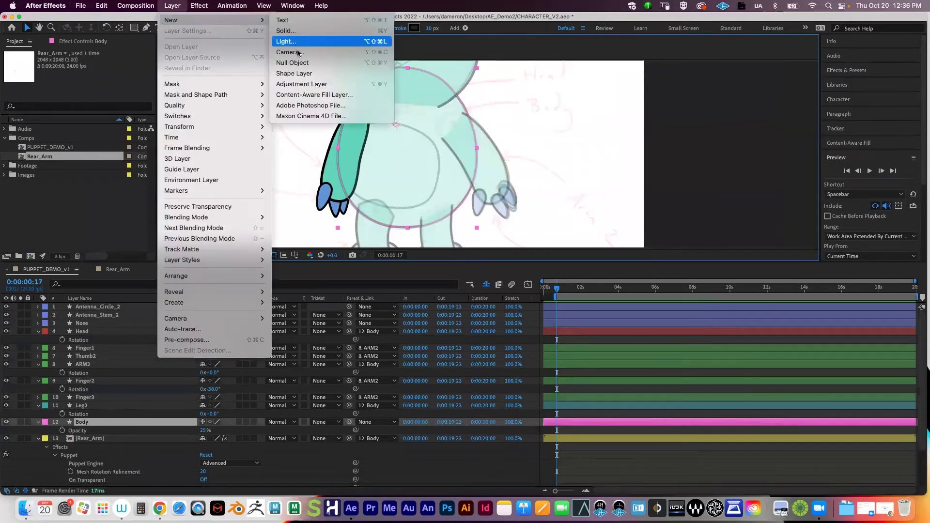
{"action": "left_click", "coordinate": [295, 73]}
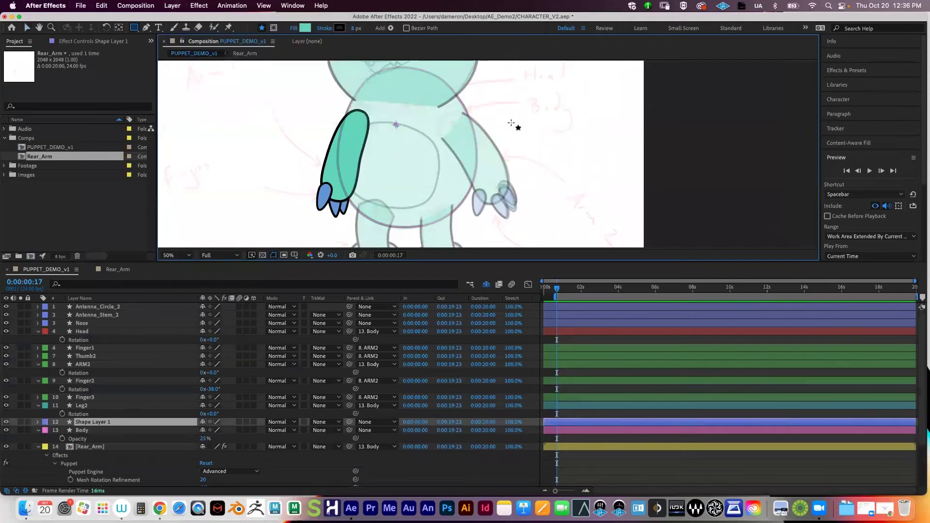
{"action": "key", "text": "space"}
{"action": "left_click_drag", "start_coordinate": [500, 129], "coordinate": [475, 192]}
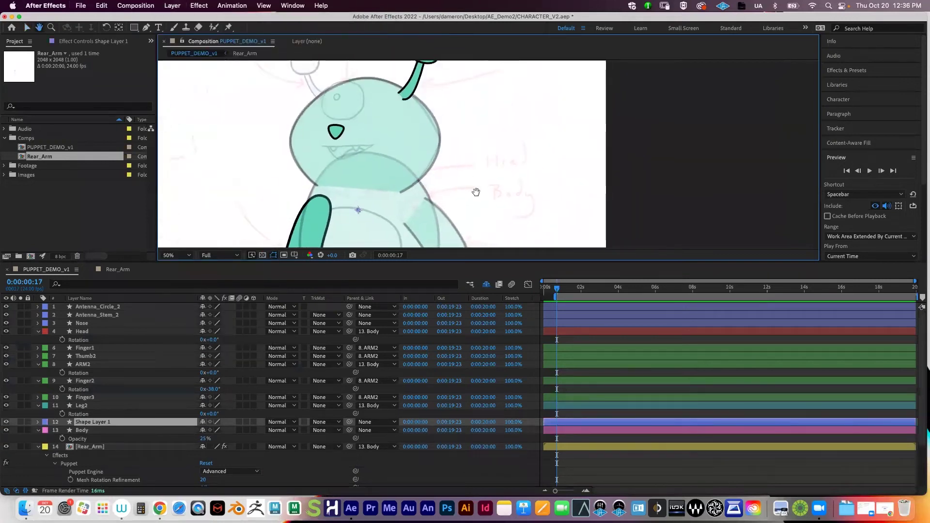
{"action": "key", "text": "grave"}
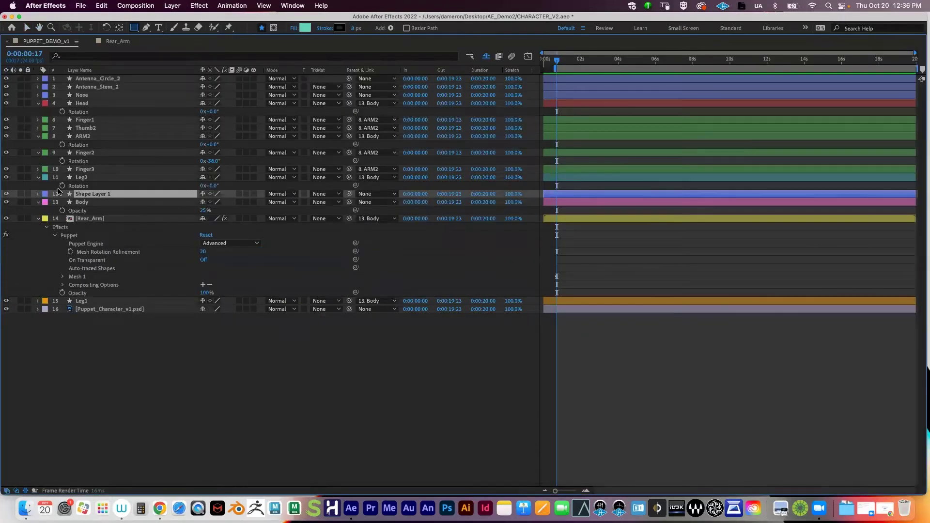
{"action": "left_click_drag", "start_coordinate": [96, 194], "coordinate": [101, 80]}
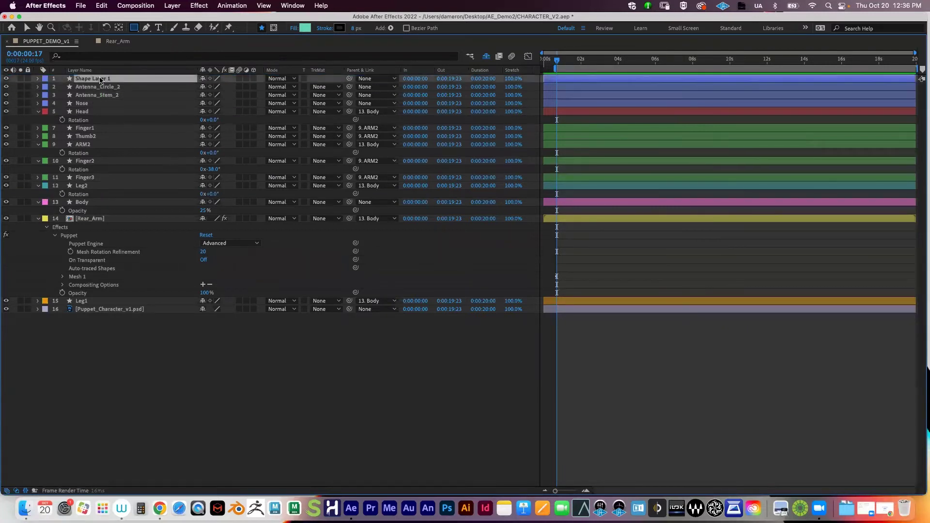
Rename the new shape layer DEMO
{"action": "key", "text": "Return"}
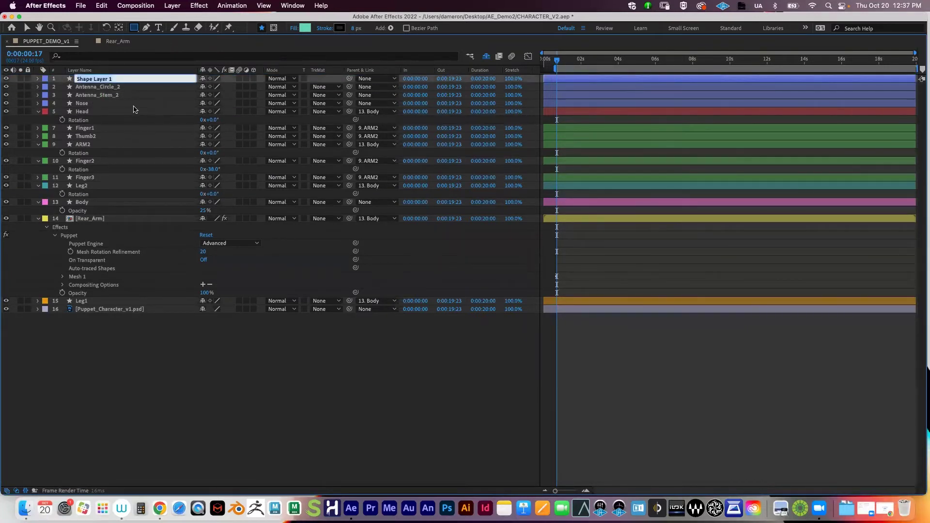
{"action": "type", "text": "DEMO"}
{"action": "key", "text": "Return"}
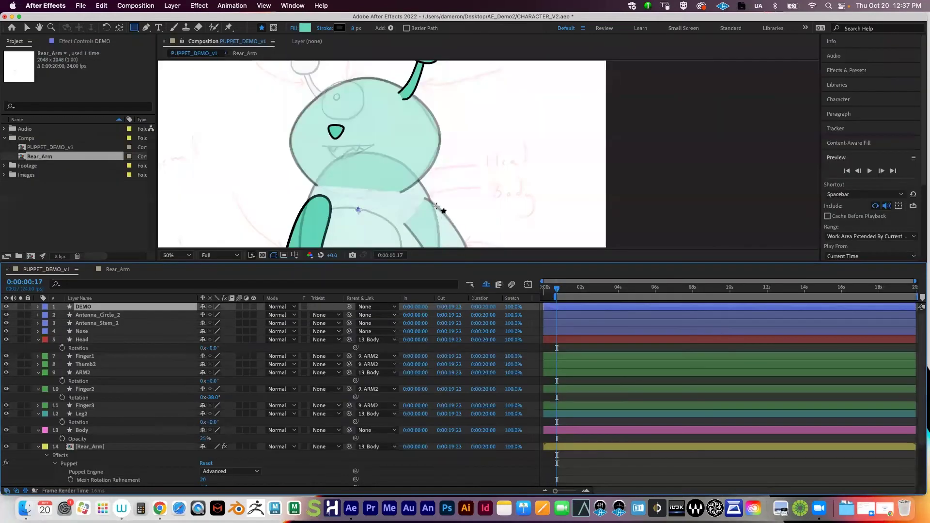
{"action": "key", "text": "grave"}
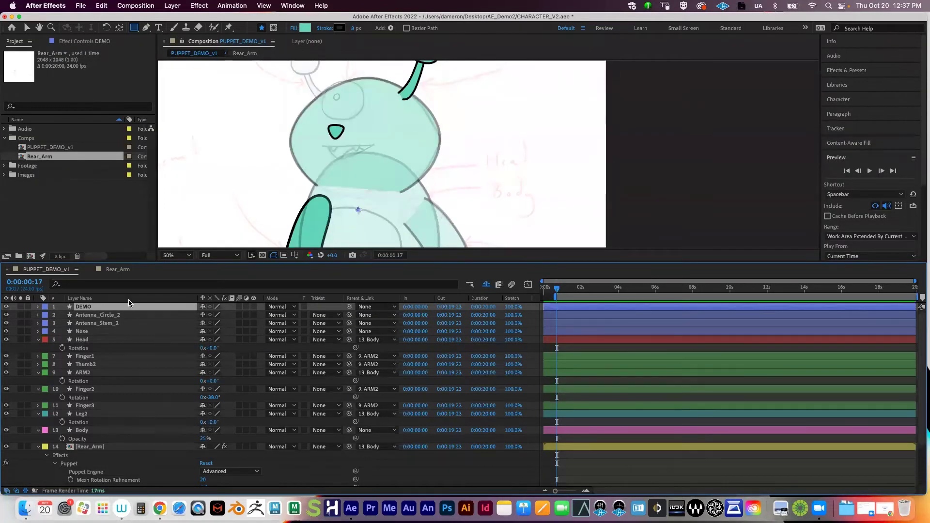
Draw the first edge of a curved stem on the DEMO layer with the Pen tool, rising from the head beside the existing antenna
{"action": "key", "text": "v"}
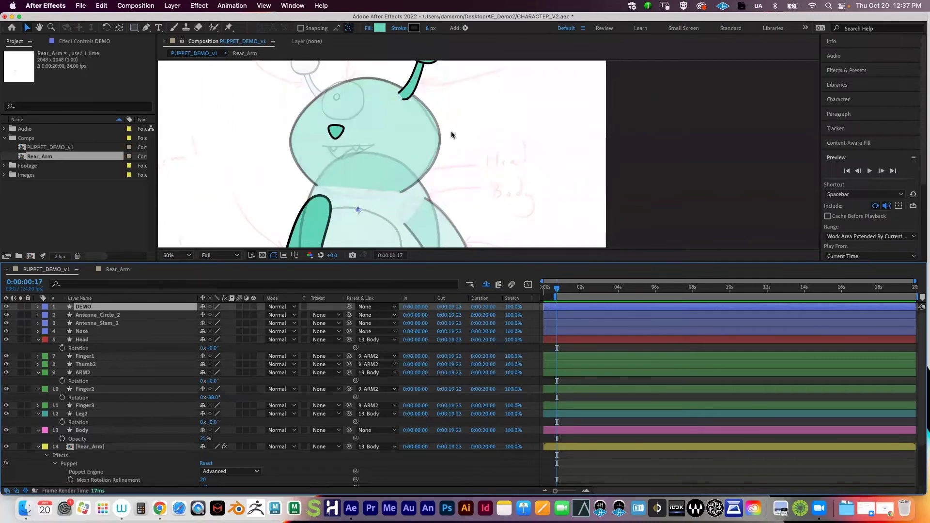
{"action": "scroll", "coordinate": [432, 119], "scroll_direction": "right", "scroll_amount": 3}
{"action": "scroll", "coordinate": [432, 118], "scroll_direction": "left", "scroll_amount": 1}
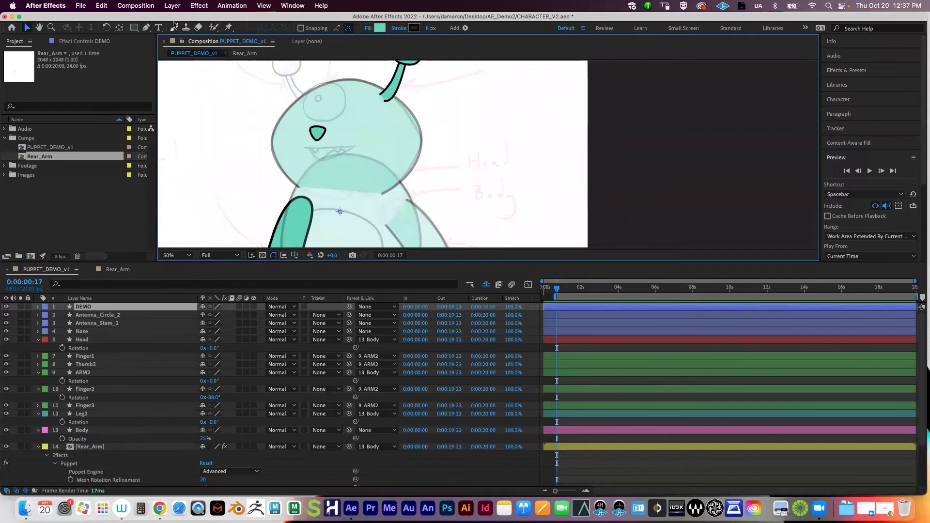
{"action": "left_click_drag", "start_coordinate": [411, 119], "coordinate": [399, 161]}
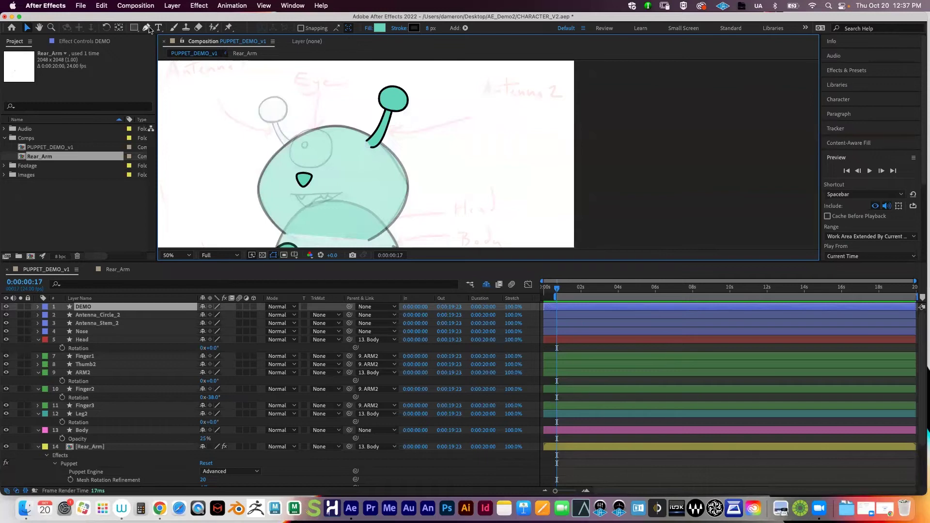
{"action": "left_click", "coordinate": [148, 29]}
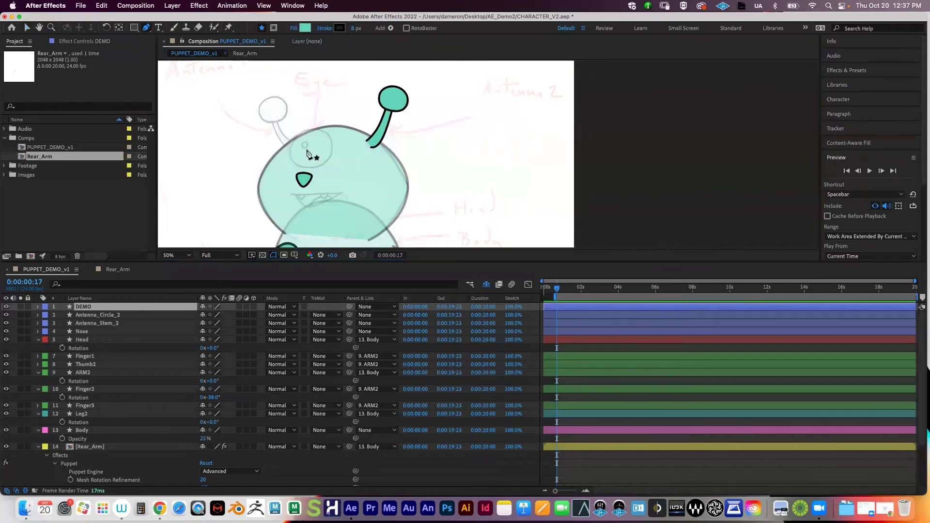
{"action": "left_click", "coordinate": [381, 163]}
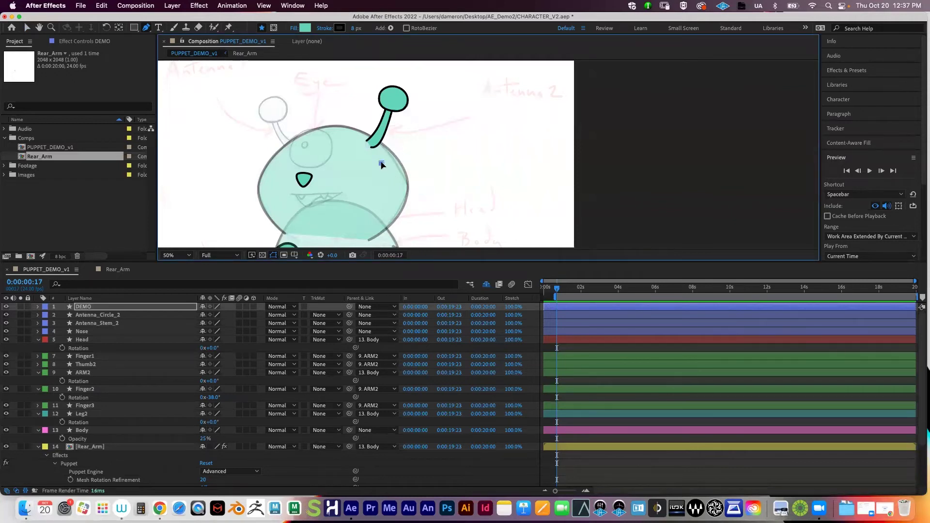
{"action": "left_click_drag", "start_coordinate": [408, 134], "coordinate": [428, 106]}
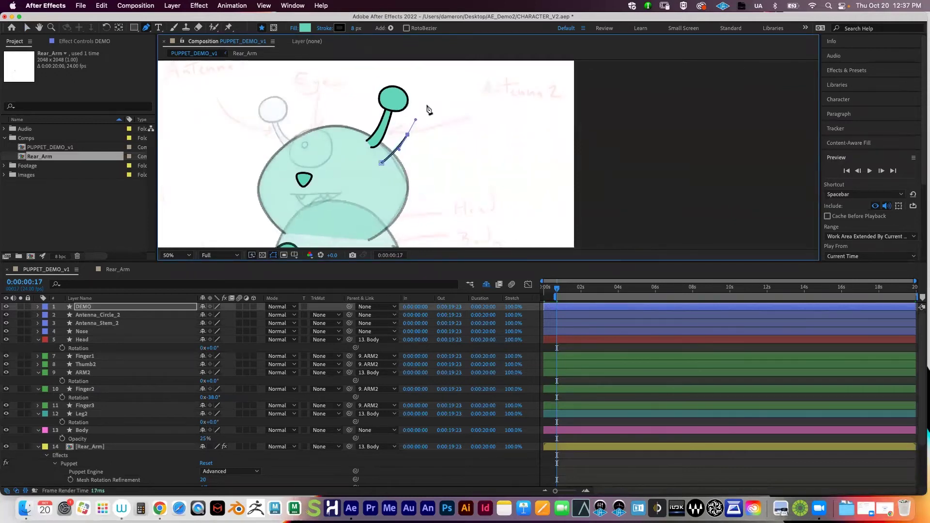
{"action": "left_click", "coordinate": [444, 119]}
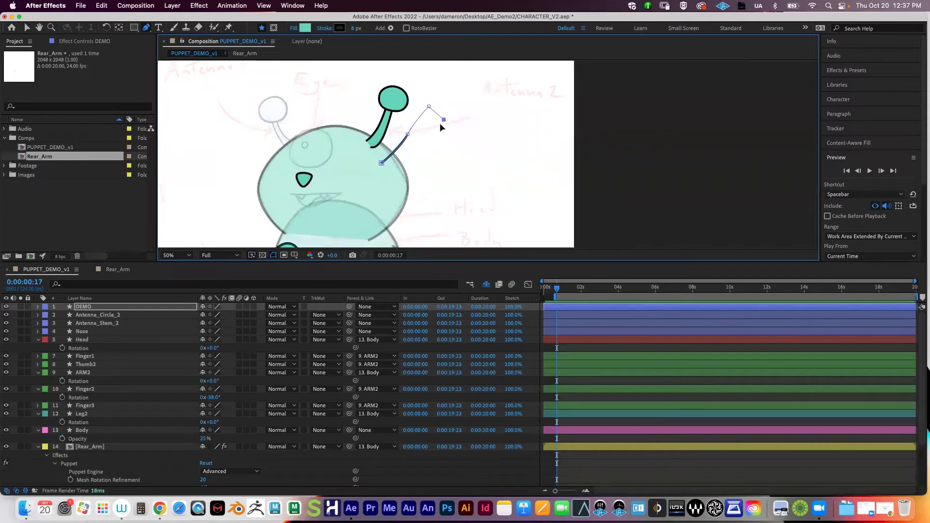
{"action": "left_click", "coordinate": [421, 150]}
{"action": "key", "text": "super+z"}
{"action": "key", "text": "super+z"}
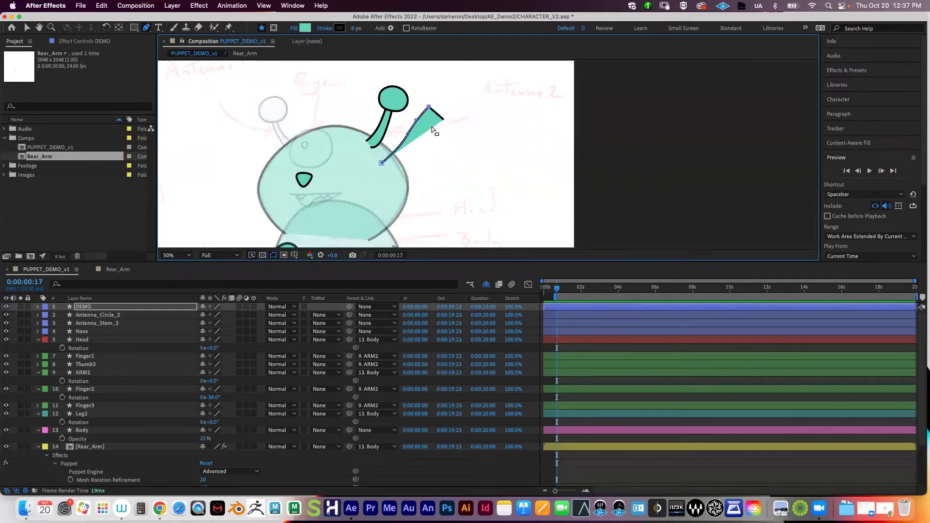
Continue the stem path across its tip and down the second edge into the head, leaving the base open
{"action": "left_click", "coordinate": [439, 114]}
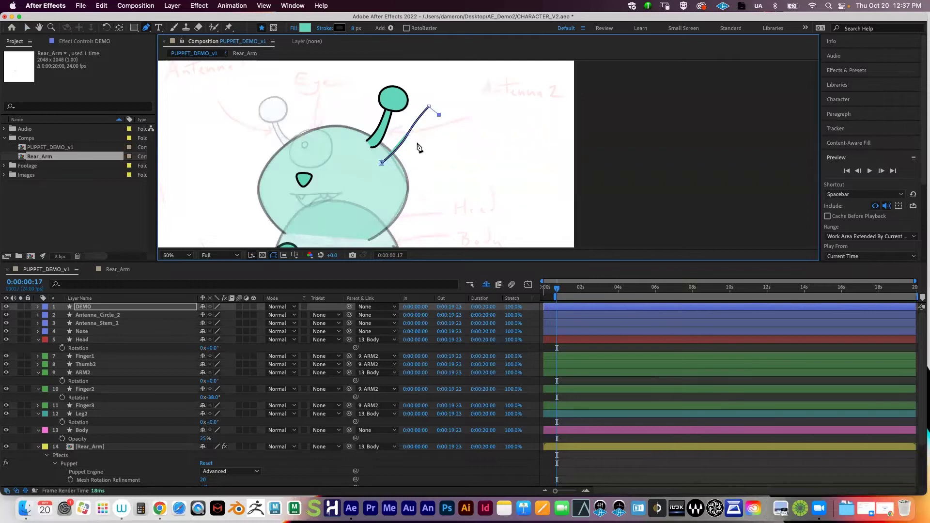
{"action": "left_click", "coordinate": [418, 144]}
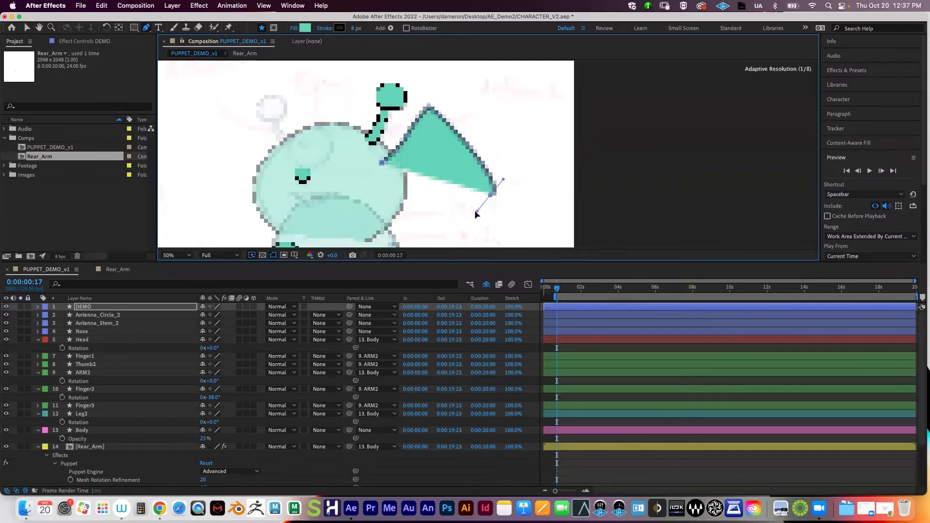
{"action": "left_click_drag", "start_coordinate": [450, 196], "coordinate": [398, 177]}
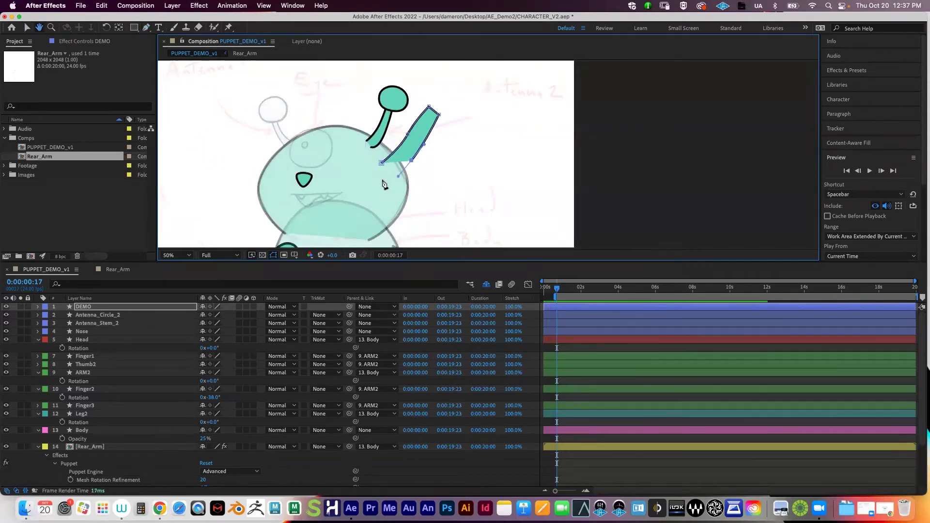
{"action": "left_click", "coordinate": [383, 179]}
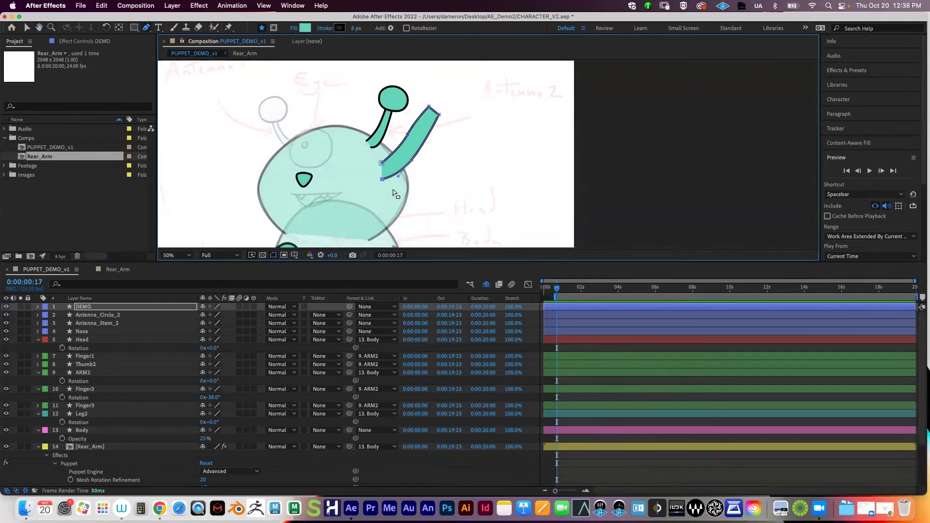
Reshape both long edges of the DEMO stem into smoother curves by adjusting their middle points and the outer edge's handle
{"action": "key", "text": "v"}
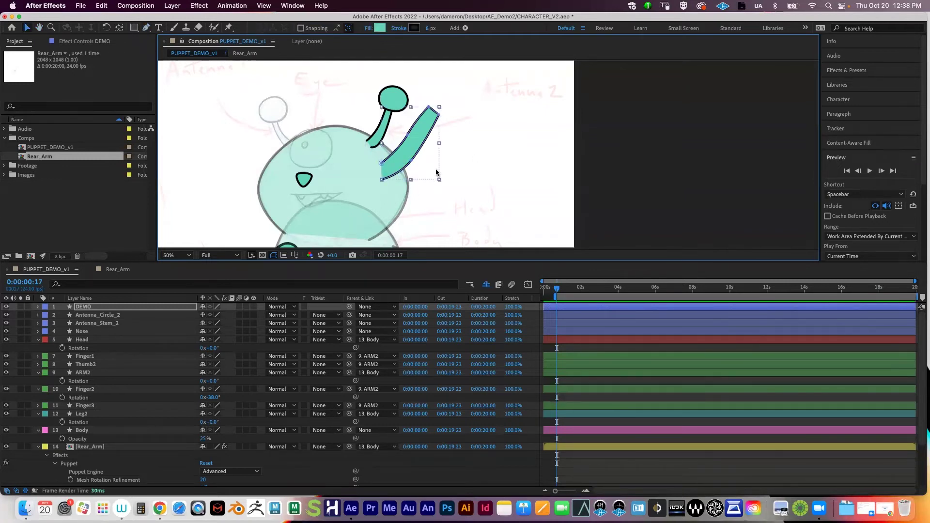
{"action": "key", "text": "period"}
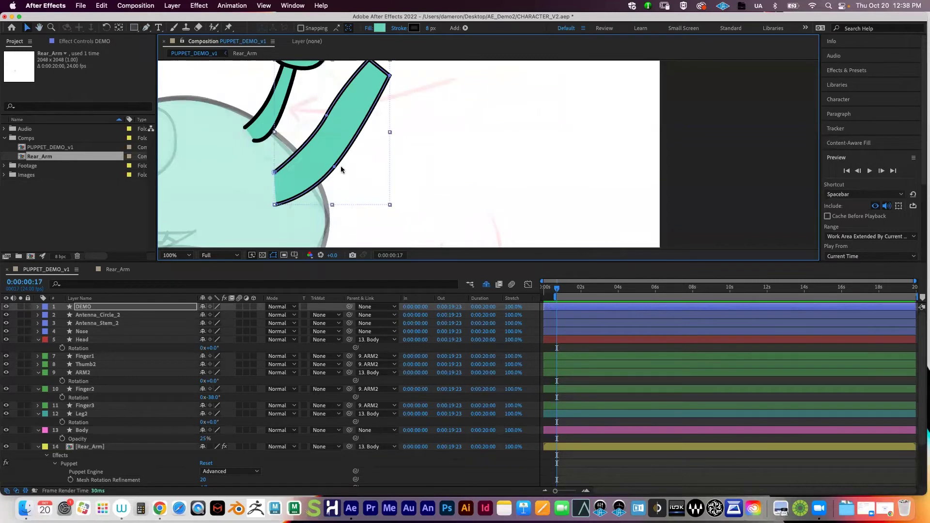
{"action": "left_click", "coordinate": [327, 117]}
{"action": "left_click_drag", "start_coordinate": [327, 117], "coordinate": [346, 111]}
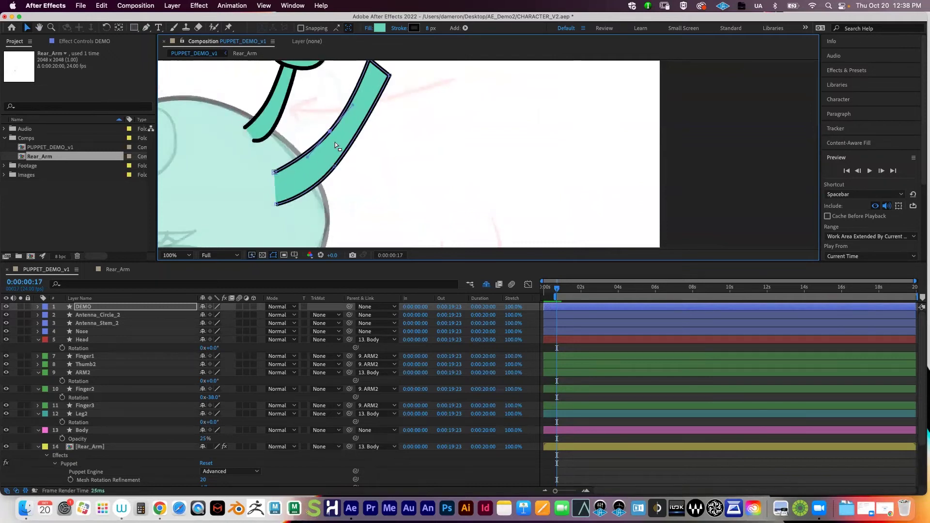
{"action": "left_click", "coordinate": [336, 168]}
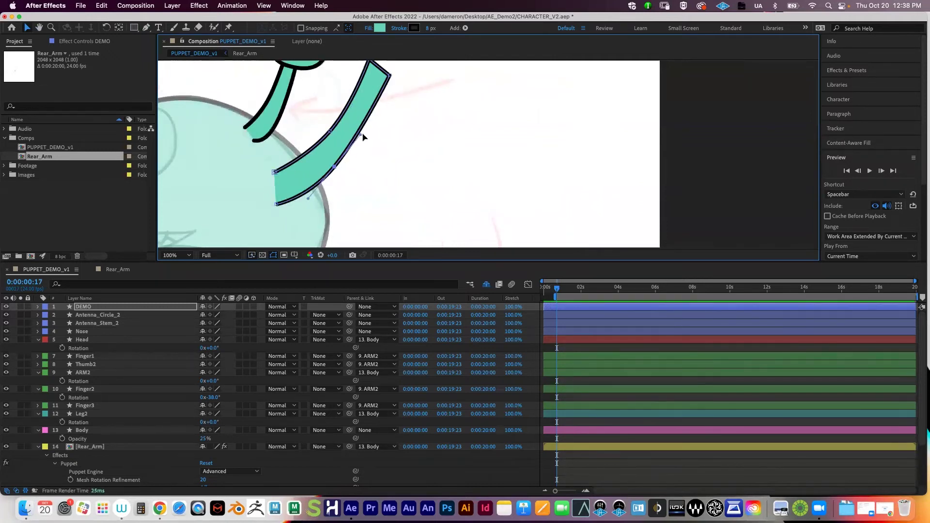
{"action": "left_click_drag", "start_coordinate": [363, 137], "coordinate": [368, 135]}
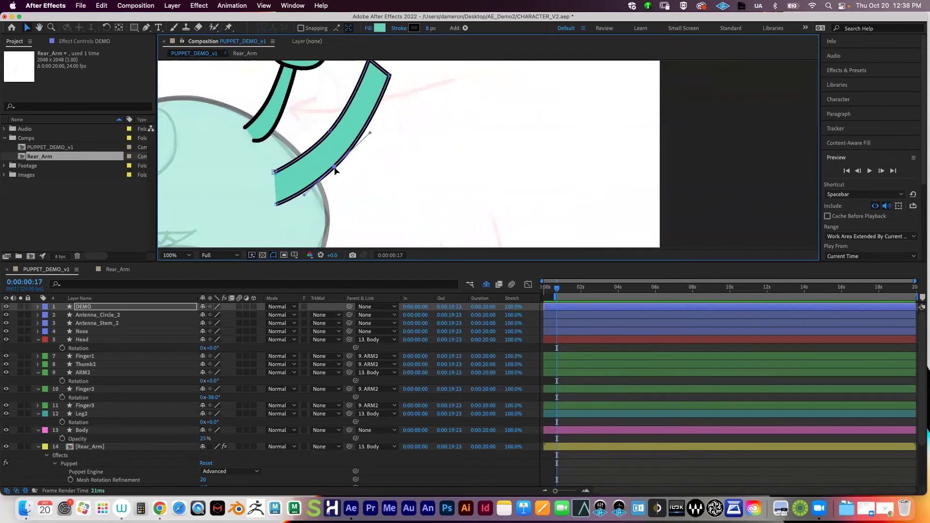
{"action": "left_click_drag", "start_coordinate": [335, 170], "coordinate": [345, 159]}
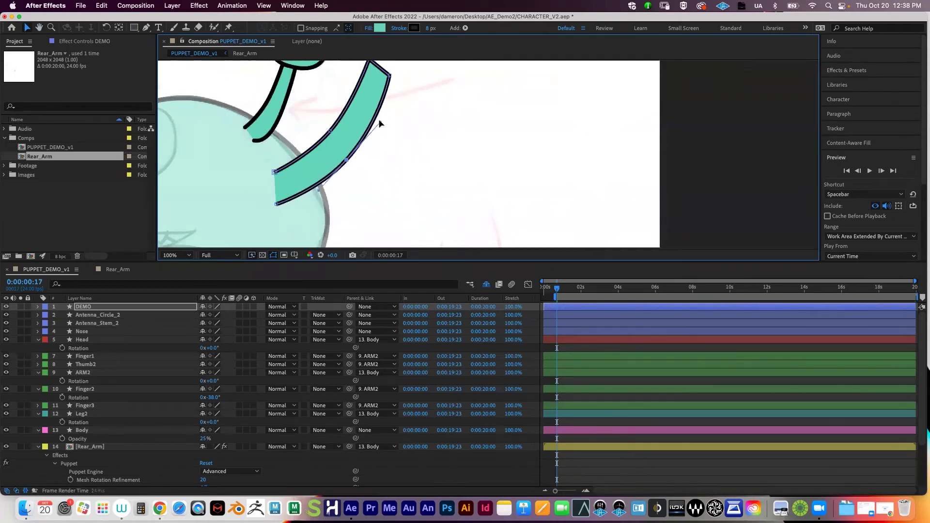
Narrow the DEMO stem's tip by moving its corner points, and refine the curve of the inner edge
{"action": "scroll", "coordinate": [380, 121], "scroll_direction": "up", "scroll_amount": 3}
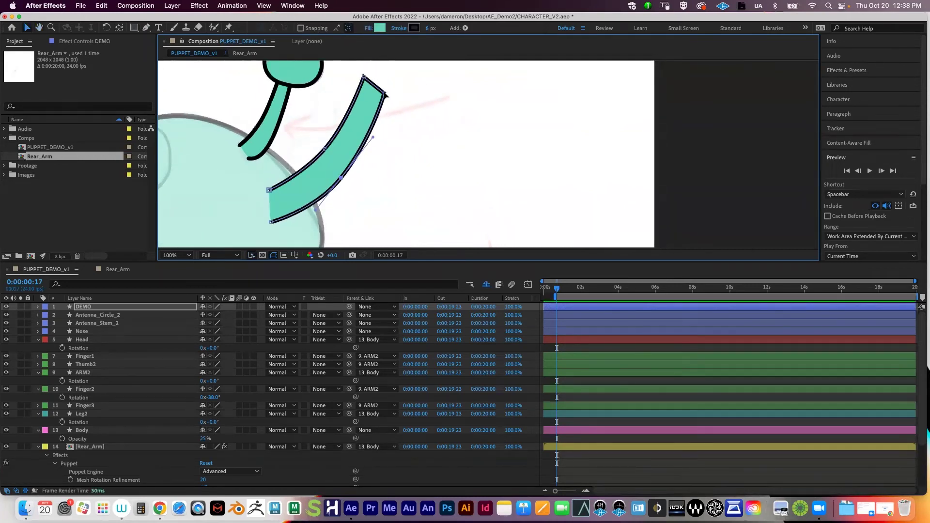
{"action": "left_click_drag", "start_coordinate": [385, 93], "coordinate": [365, 79]}
{"action": "left_click", "coordinate": [365, 77]}
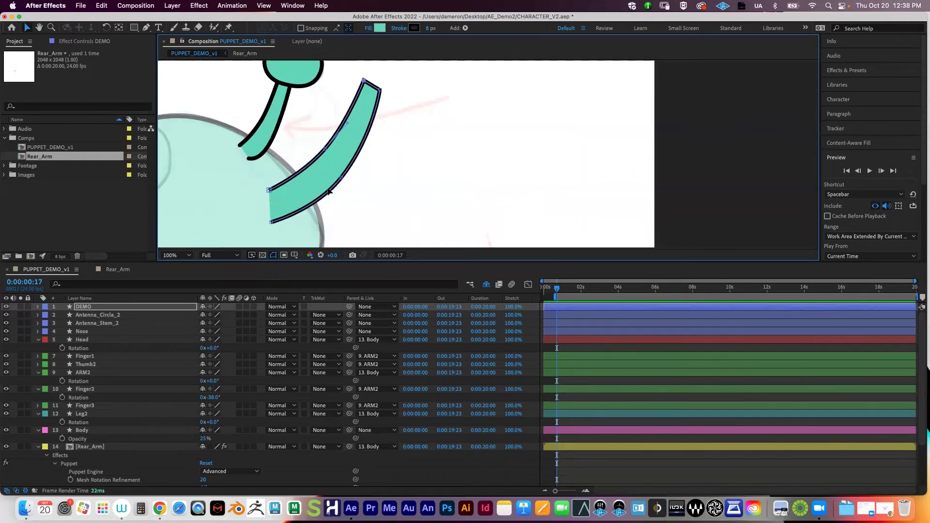
{"action": "left_click_drag", "start_coordinate": [321, 175], "coordinate": [322, 166]}
{"action": "left_click", "coordinate": [399, 164]}
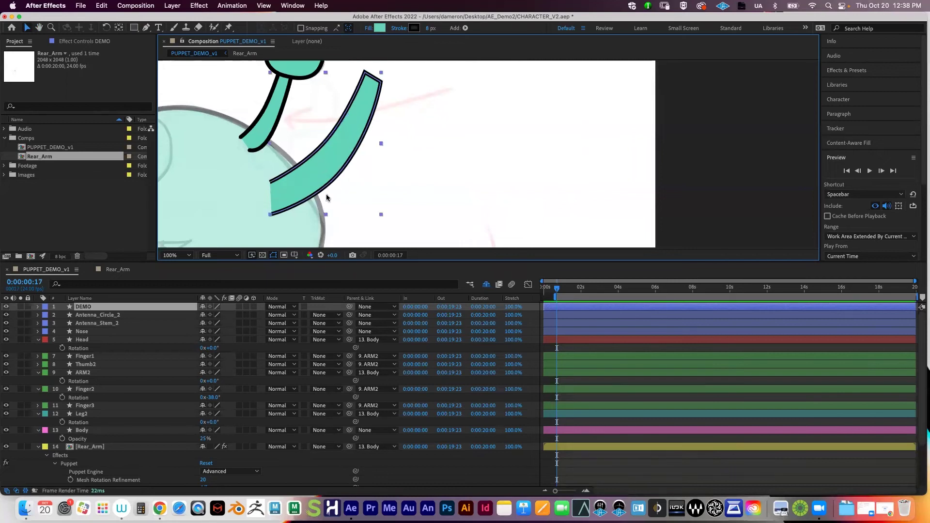
Compare the stroke ends at the DEMO stem's open base with those of the existing antenna stem
{"action": "scroll", "coordinate": [327, 194], "scroll_direction": "up", "scroll_amount": 2}
{"action": "left_click_drag", "start_coordinate": [290, 167], "coordinate": [517, 207]}
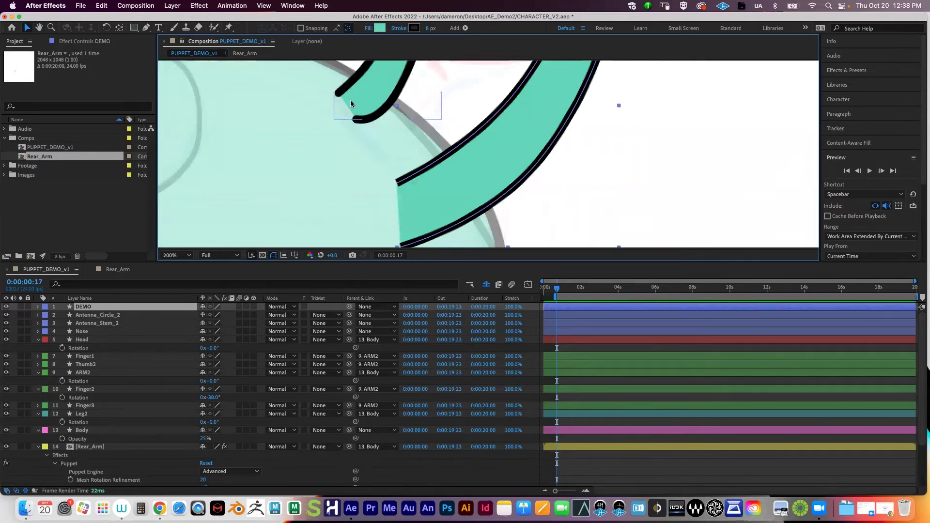
{"action": "left_click_drag", "start_coordinate": [489, 243], "coordinate": [457, 203]}
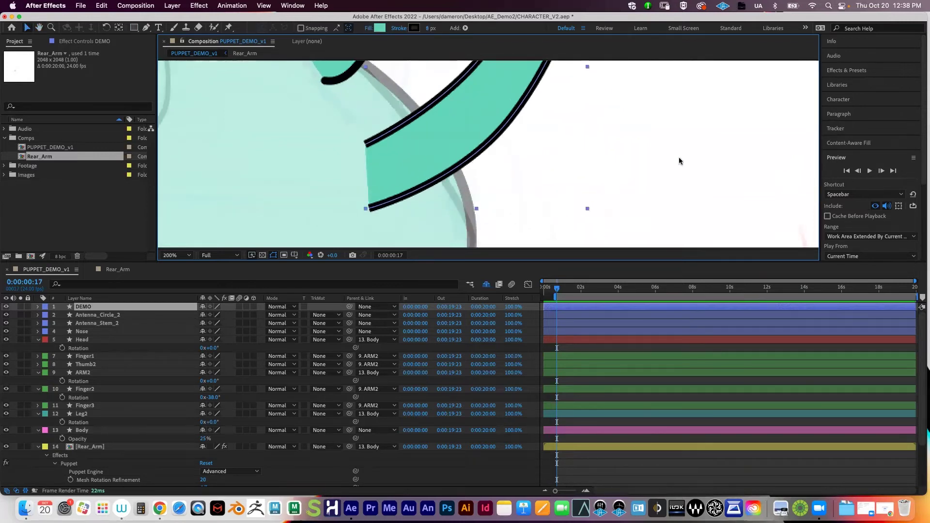
{"action": "left_click", "coordinate": [697, 147]}
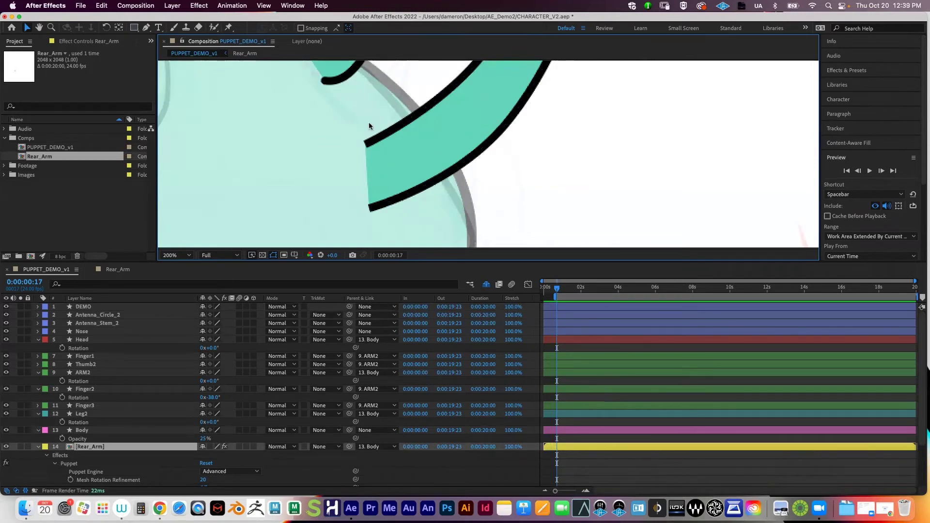
{"action": "left_click_drag", "start_coordinate": [344, 108], "coordinate": [344, 175]}
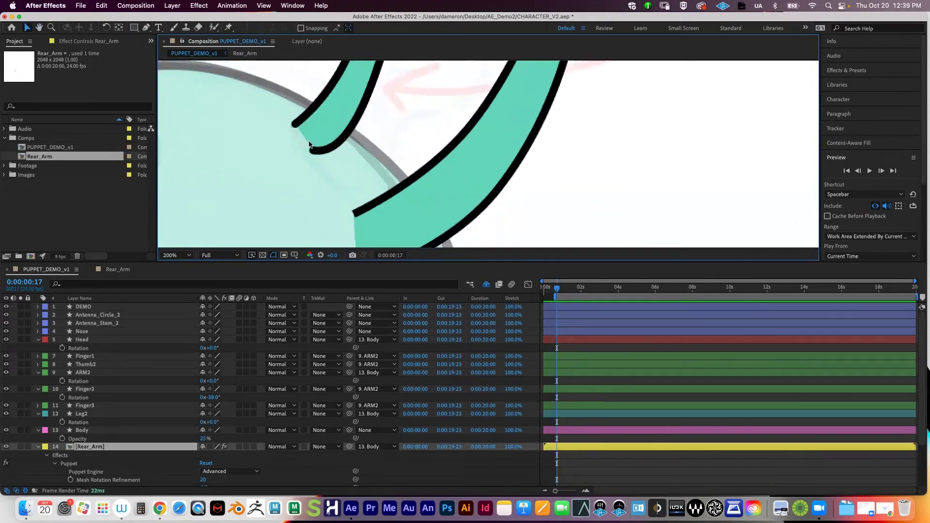
{"action": "left_click_drag", "start_coordinate": [404, 215], "coordinate": [400, 156]}
{"action": "key", "text": "v"}
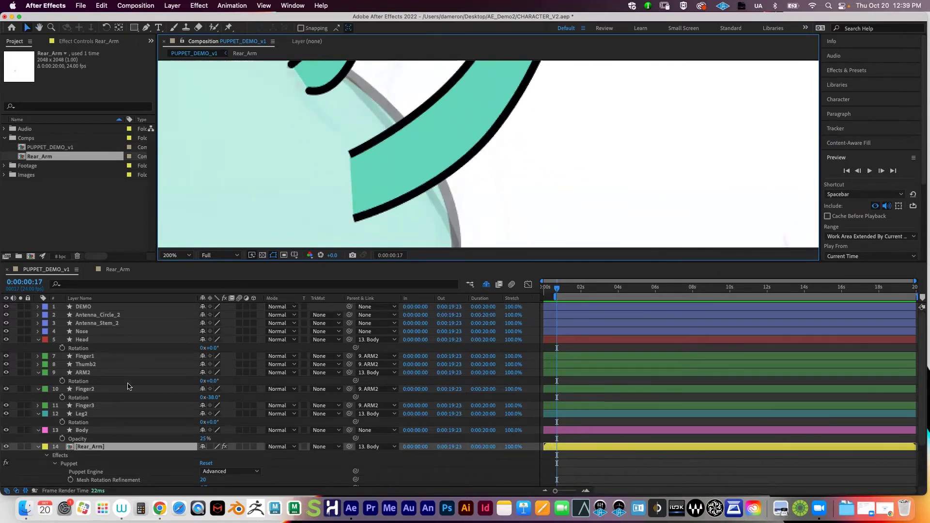
Expand the DEMO layer's Shape 1 contents down to the Stroke 1 properties
{"action": "left_click", "coordinate": [97, 308]}
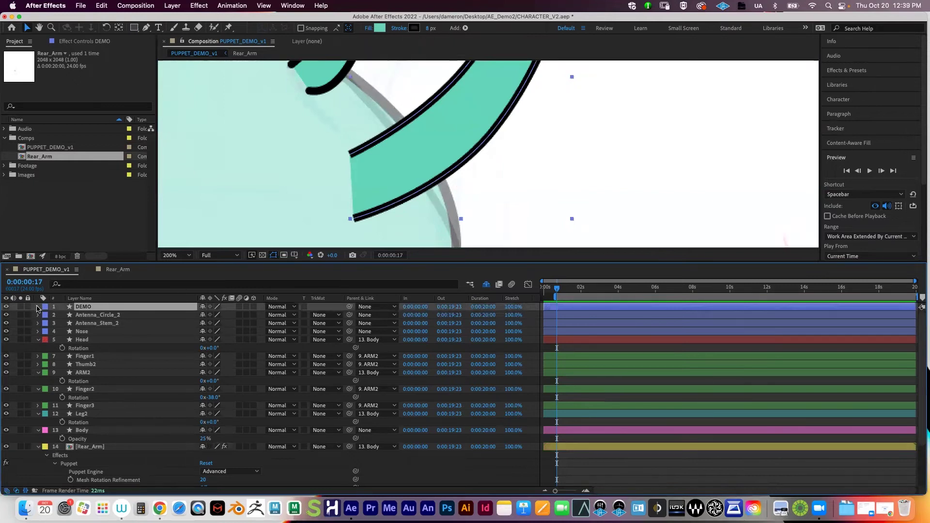
{"action": "left_click", "coordinate": [38, 307]}
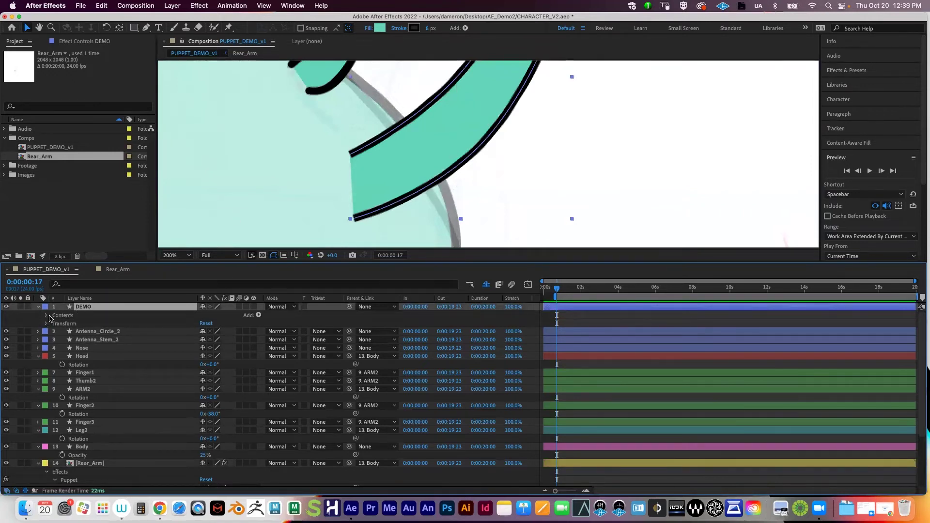
{"action": "left_click", "coordinate": [46, 315]}
{"action": "left_click", "coordinate": [53, 324]}
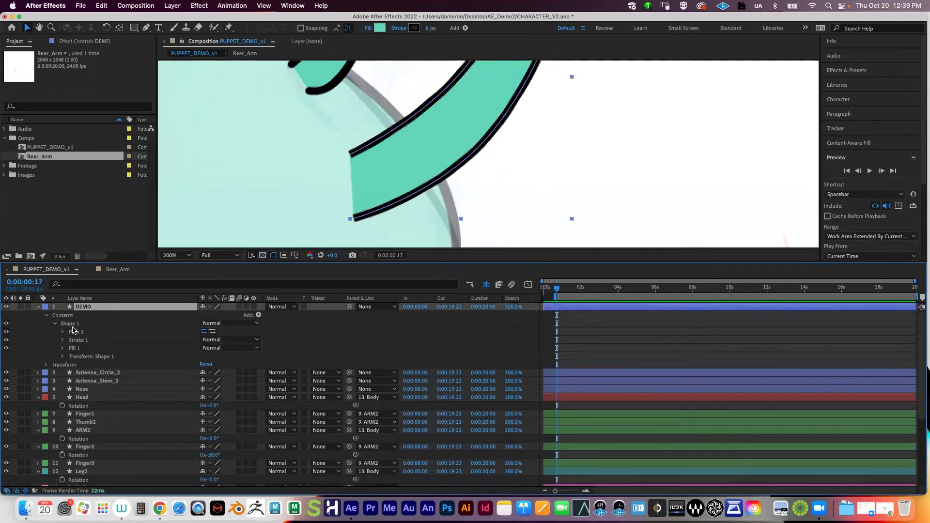
{"action": "left_click", "coordinate": [76, 333]}
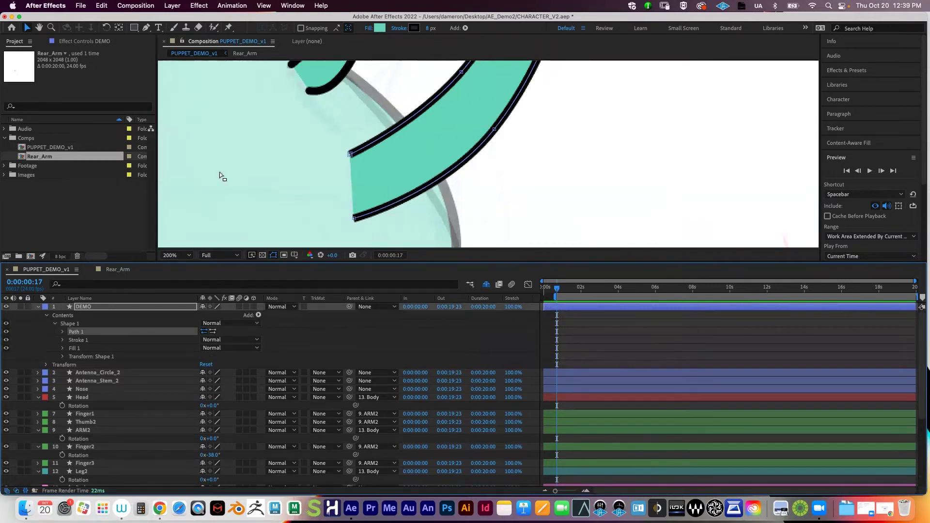
{"action": "left_click", "coordinate": [85, 349]}
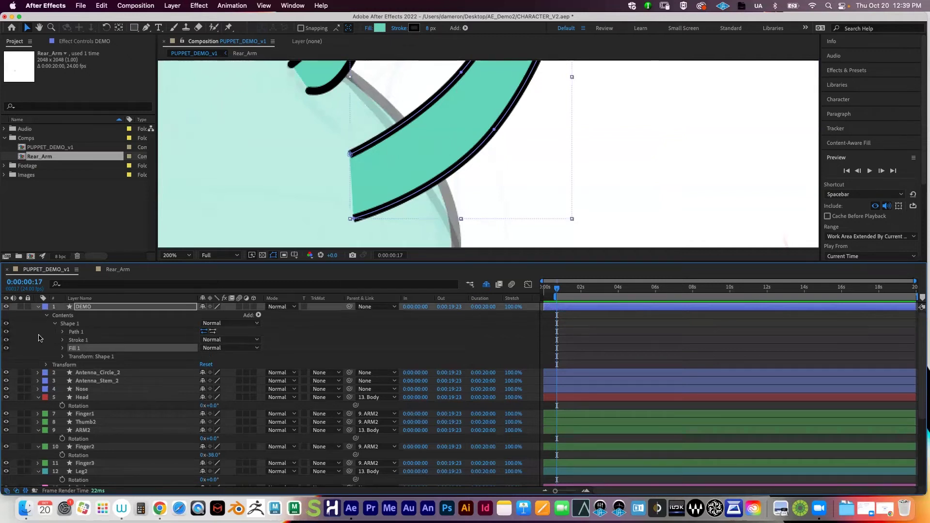
{"action": "left_click", "coordinate": [72, 341]}
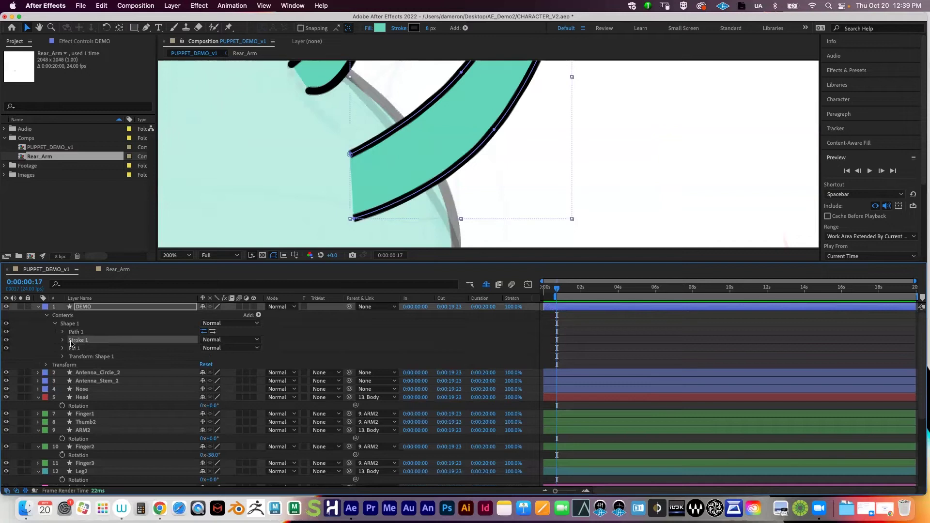
{"action": "left_click", "coordinate": [64, 341]}
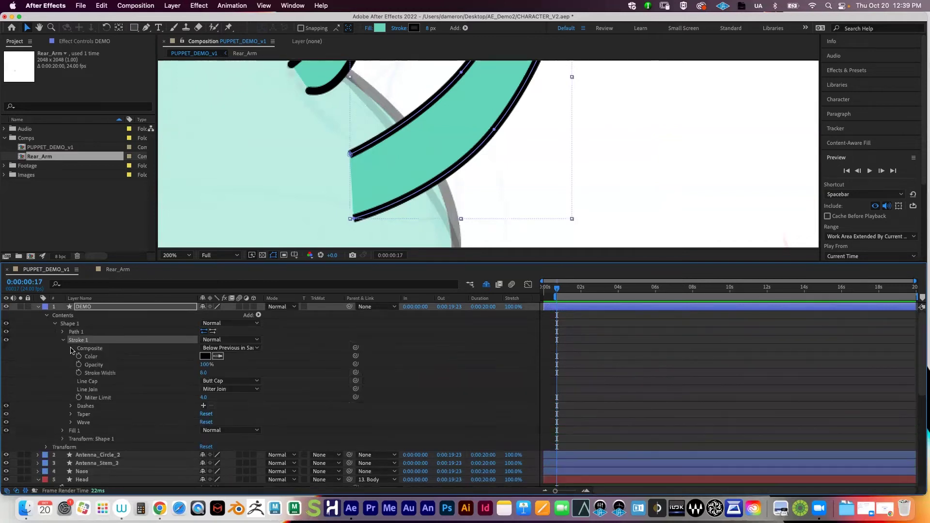
Try a red FF0000 colour and a reduced opacity on the DEMO stem's stroke, undoing each change
{"action": "left_click", "coordinate": [205, 356]}
{"action": "left_click_drag", "start_coordinate": [698, 150], "coordinate": [763, 137]}
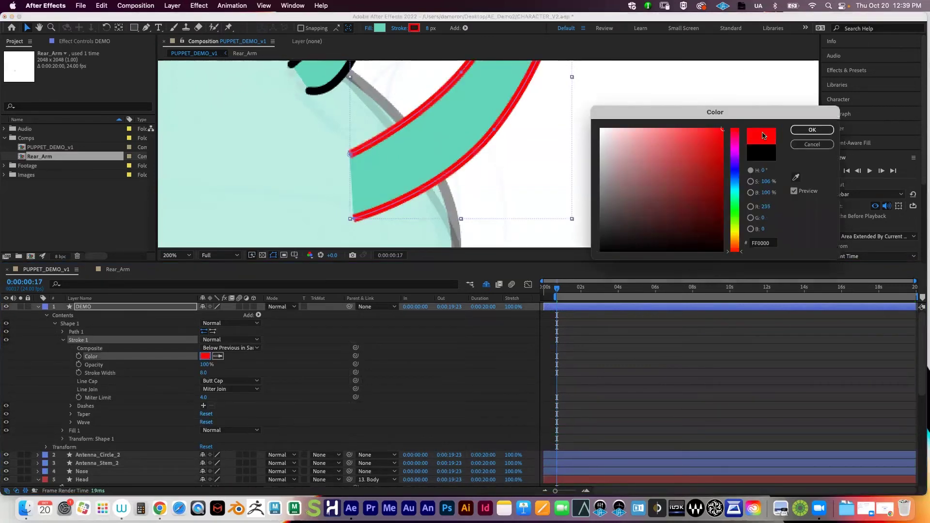
{"action": "left_click", "coordinate": [794, 131]}
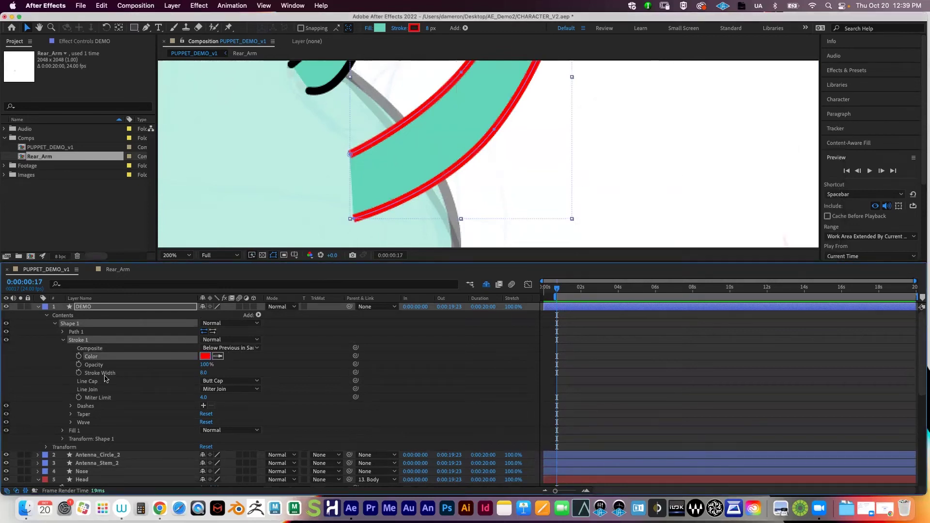
{"action": "key", "text": "super+z"}
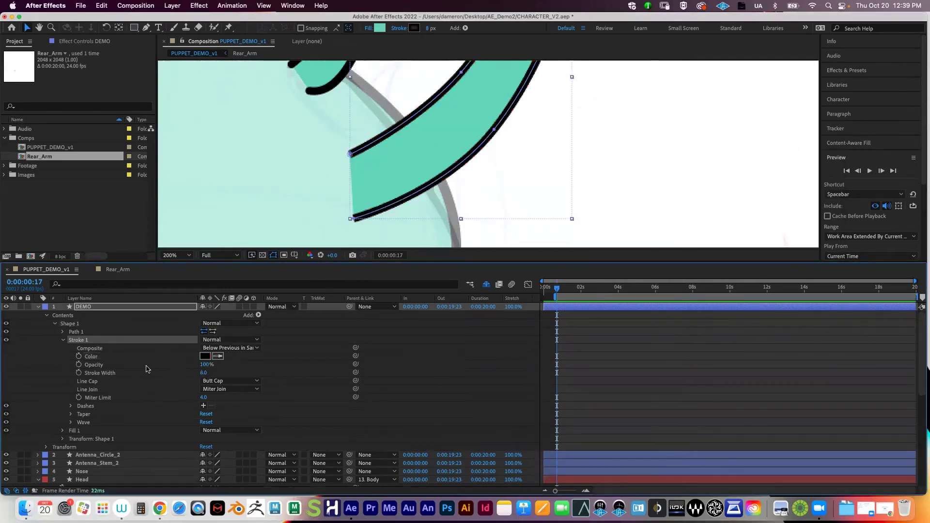
{"action": "left_click_drag", "start_coordinate": [206, 364], "coordinate": [218, 380]}
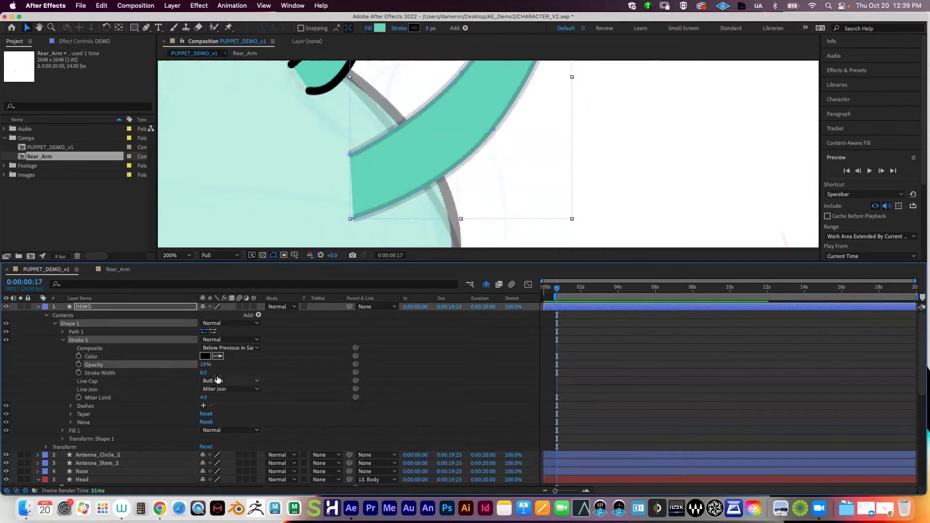
{"action": "key", "text": "super+z"}
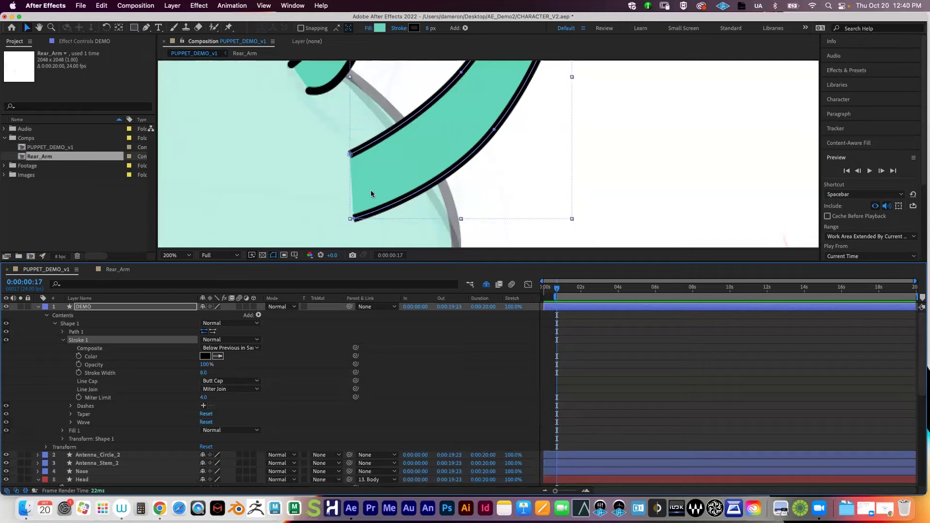
Set the Line Cap of the DEMO stem's stroke to Round Cap
{"action": "left_click", "coordinate": [232, 381]}
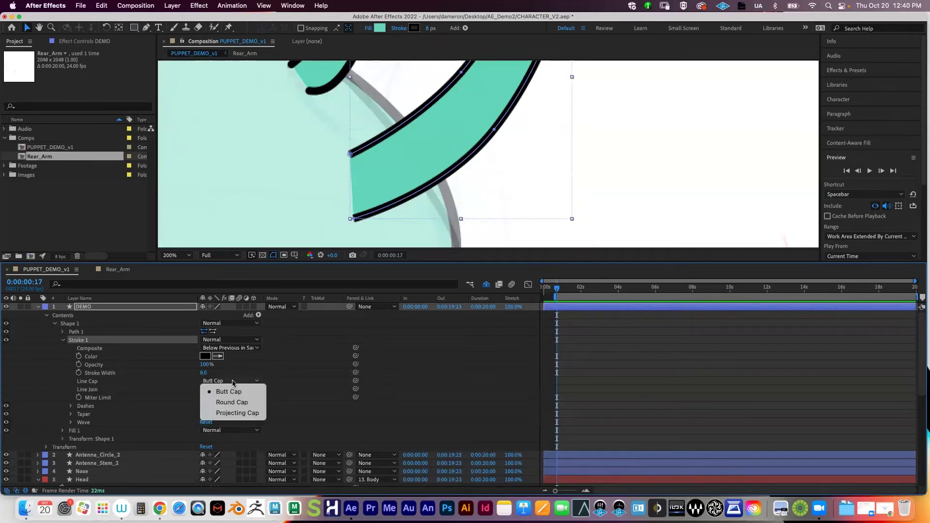
{"action": "left_click", "coordinate": [232, 402]}
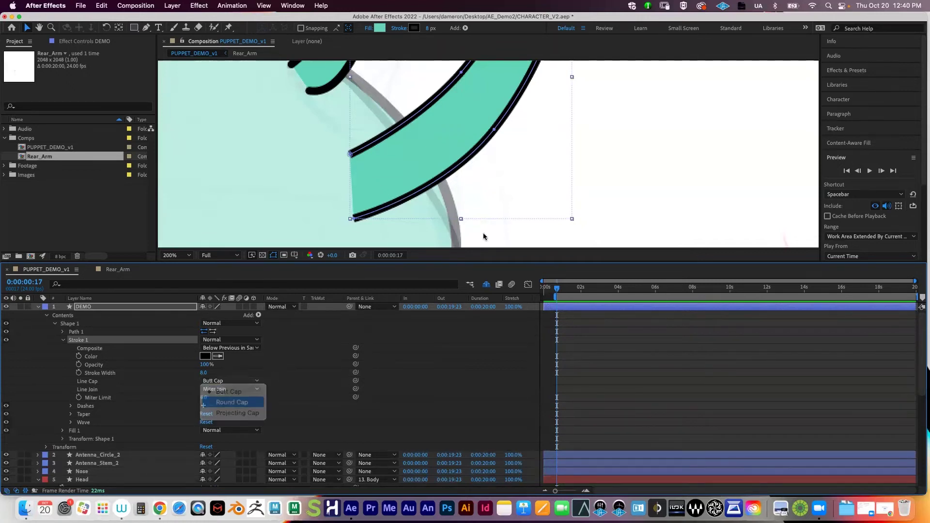
{"action": "left_click", "coordinate": [635, 154]}
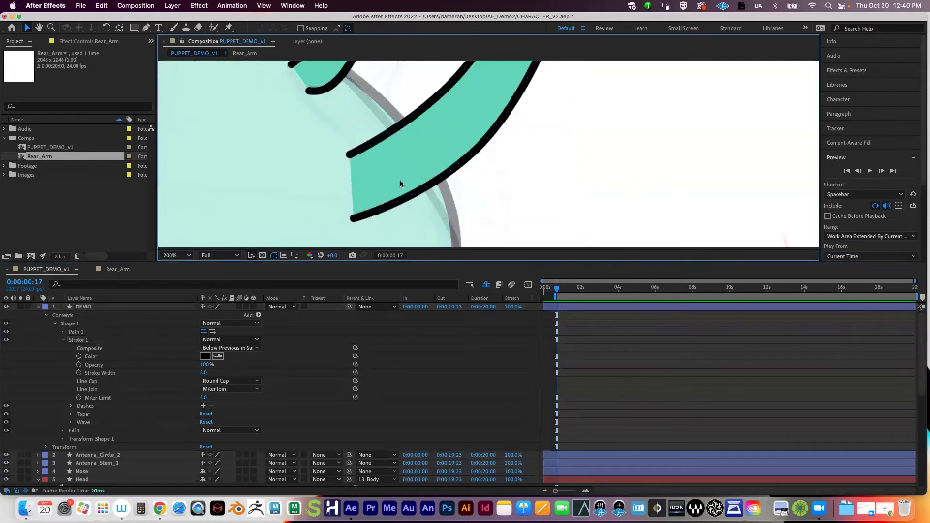
{"action": "key", "text": "comma"}
{"action": "key", "text": "comma"}
{"action": "key", "text": "comma"}
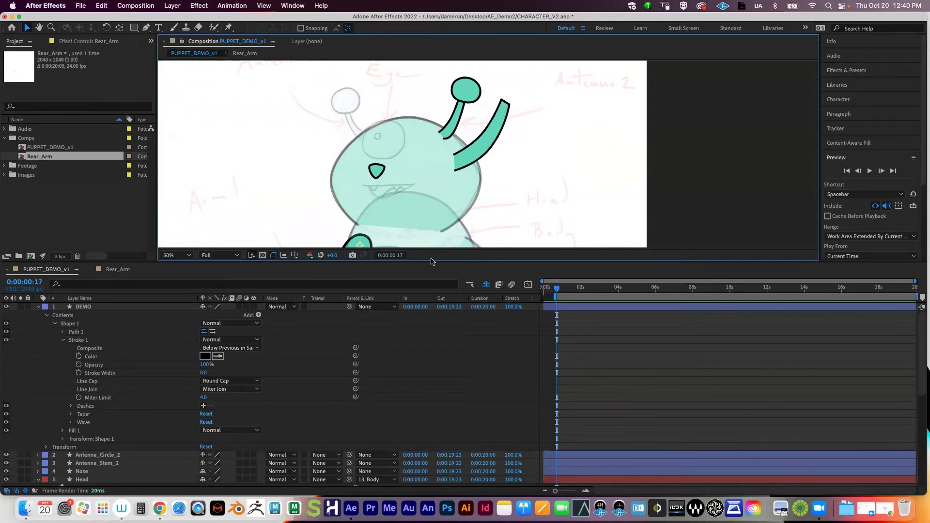
{"action": "left_click_drag", "start_coordinate": [523, 129], "coordinate": [475, 131]}
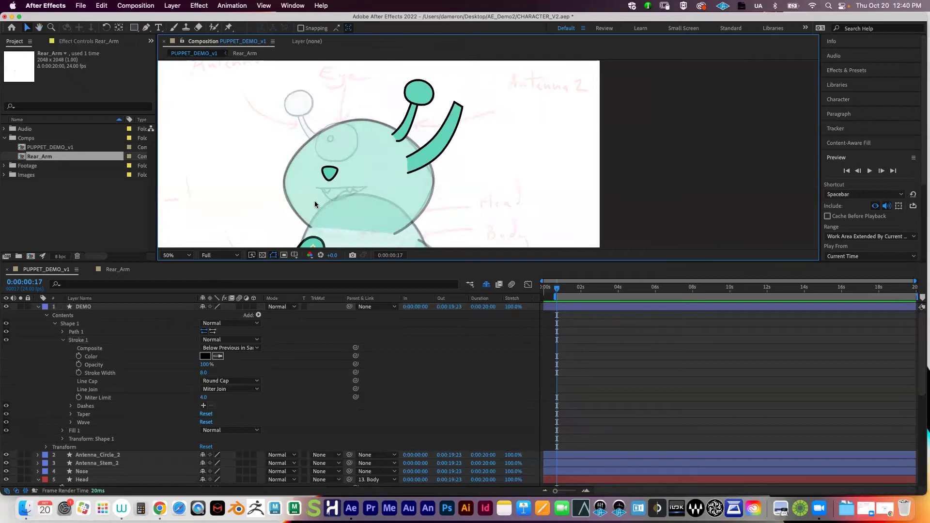
Collapse the DEMO layer's properties and add a new shape layer above it, with the Pen tool active
{"action": "left_click", "coordinate": [146, 27]}
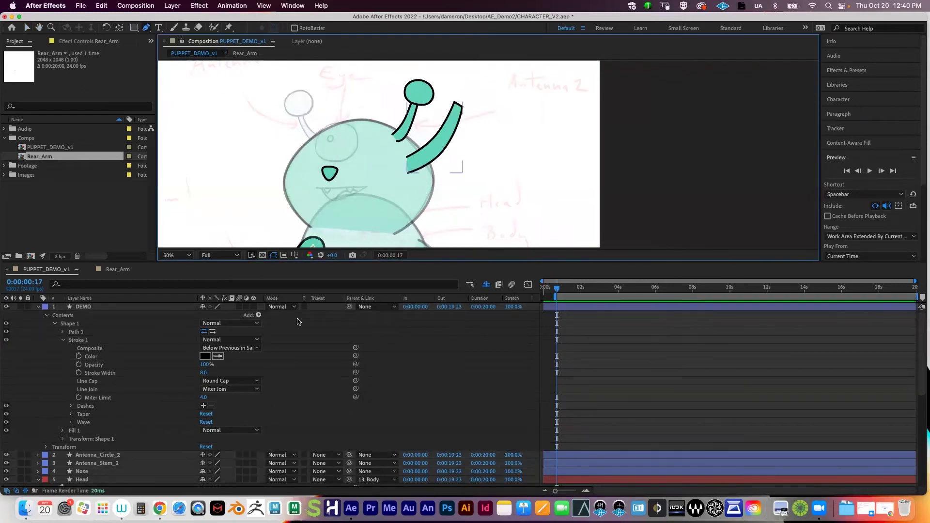
{"action": "left_click", "coordinate": [46, 313]}
{"action": "left_click", "coordinate": [39, 307]}
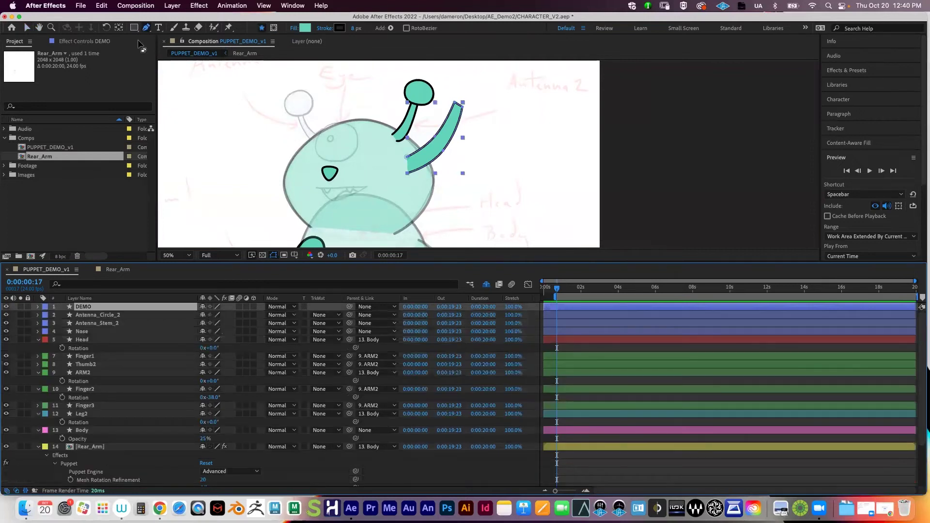
{"action": "left_click", "coordinate": [180, 6]}
{"action": "mouse_move", "coordinate": [189, 20]}
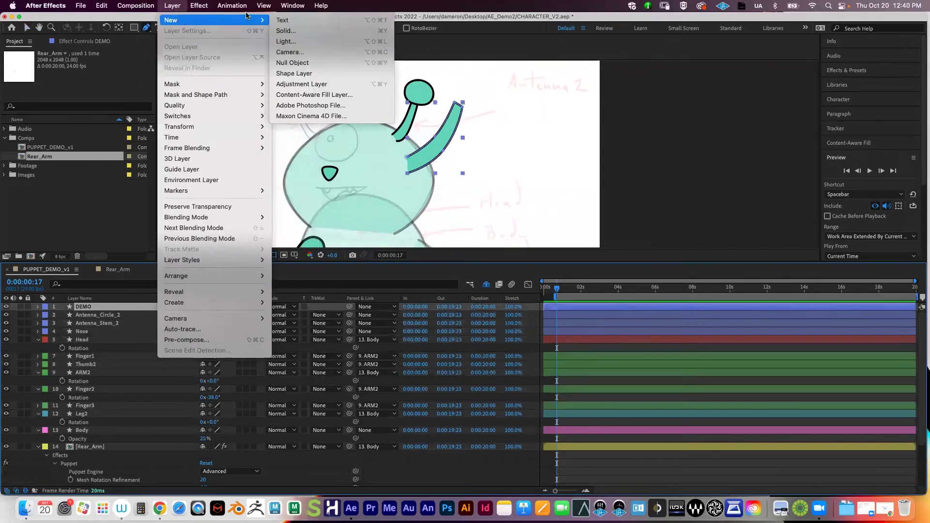
{"action": "left_click", "coordinate": [305, 76]}
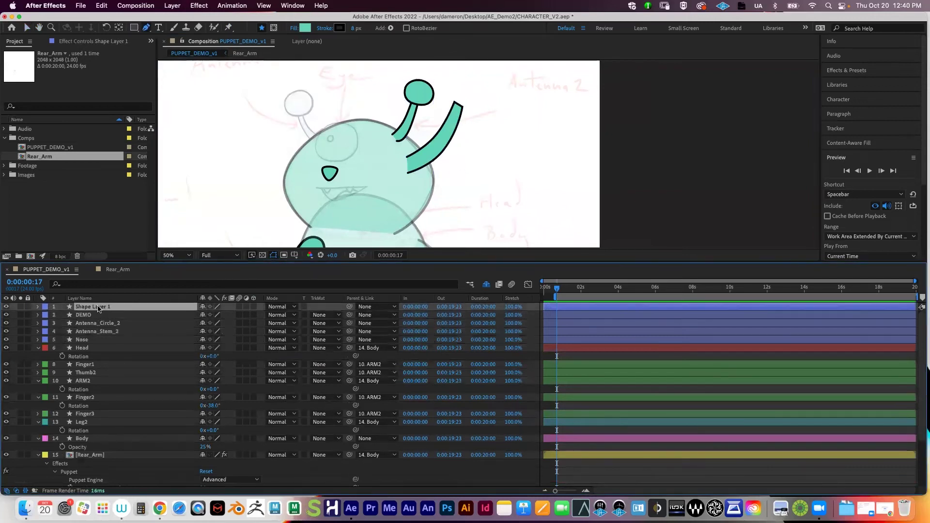
Rename the new shape layer above DEMO as DEMO 2
{"action": "key", "text": "Return"}
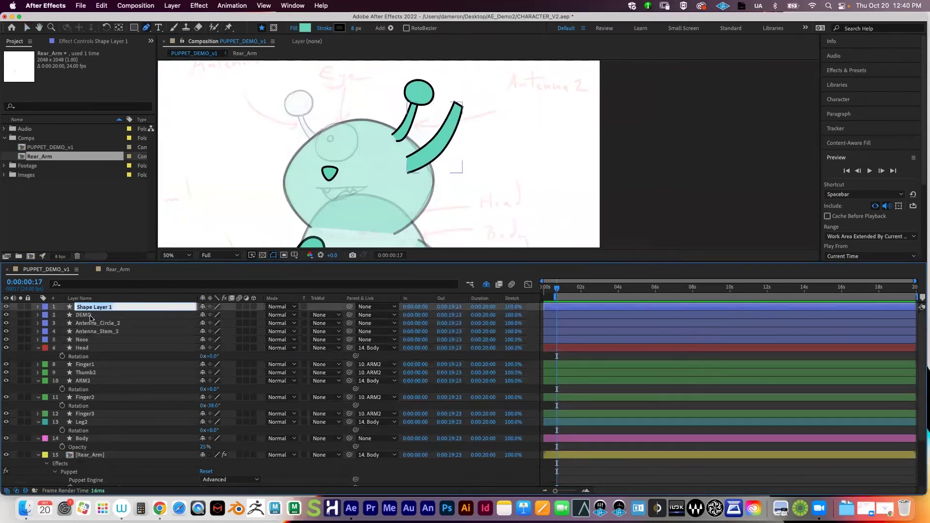
{"action": "type", "text": "DEMO 2"}
{"action": "key", "text": "Return"}
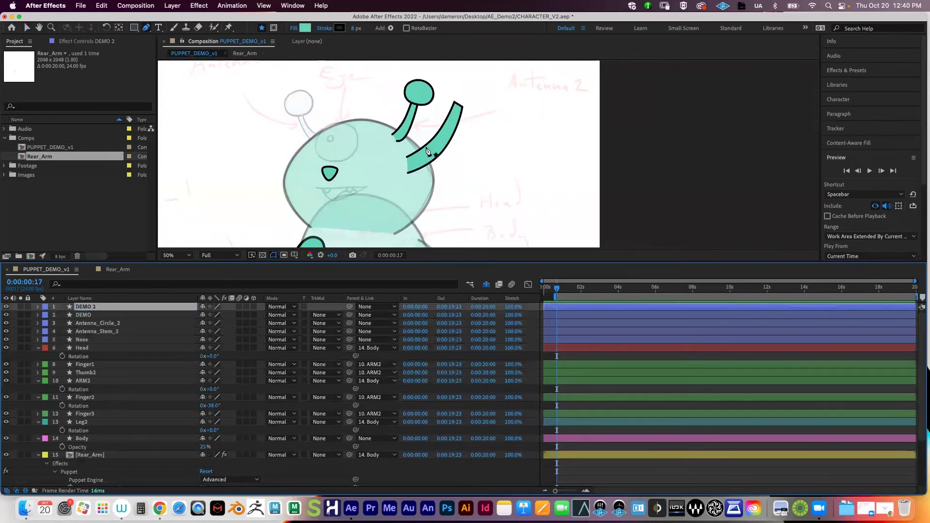
Draw a closed, curved antenna stem on the DEMO 2 layer with the Pen tool, beside and below the open DEMO stem
{"action": "left_click", "coordinate": [413, 190]}
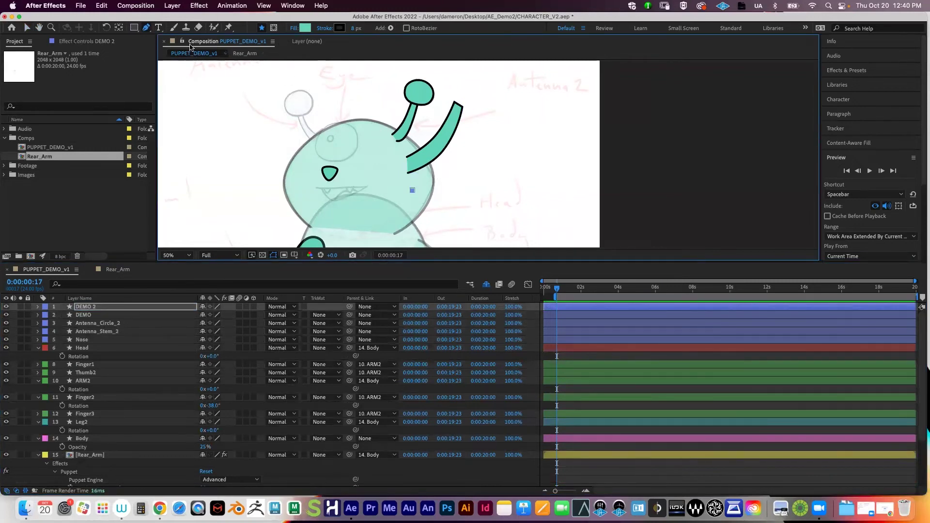
{"action": "left_click", "coordinate": [149, 29]}
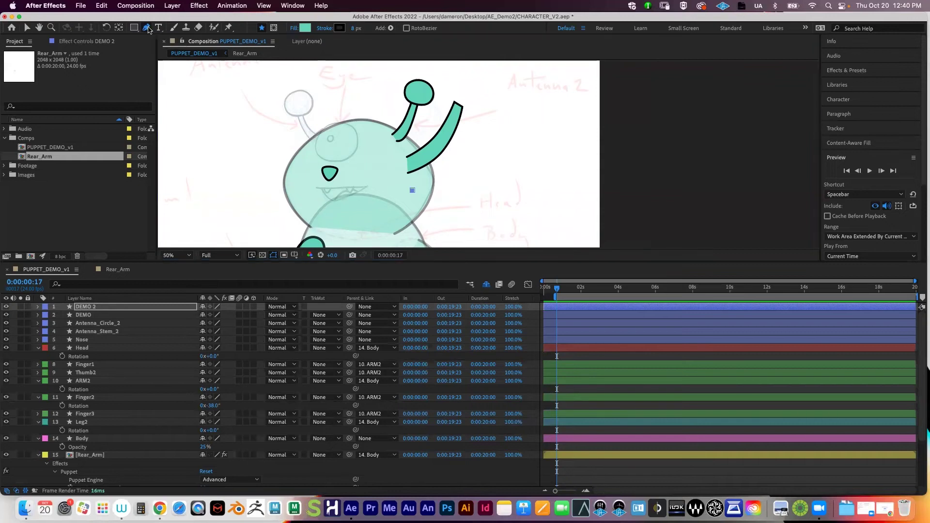
{"action": "left_click", "coordinate": [148, 30]}
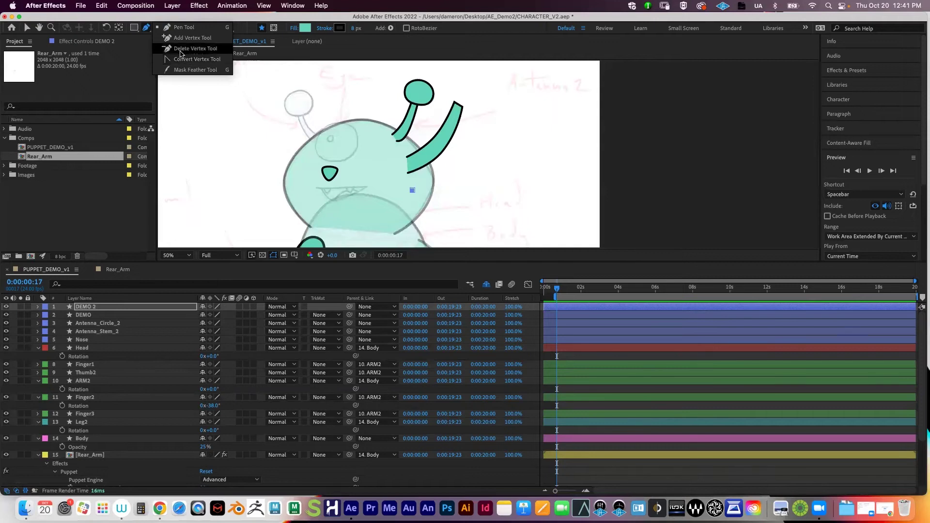
{"action": "left_click", "coordinate": [182, 28]}
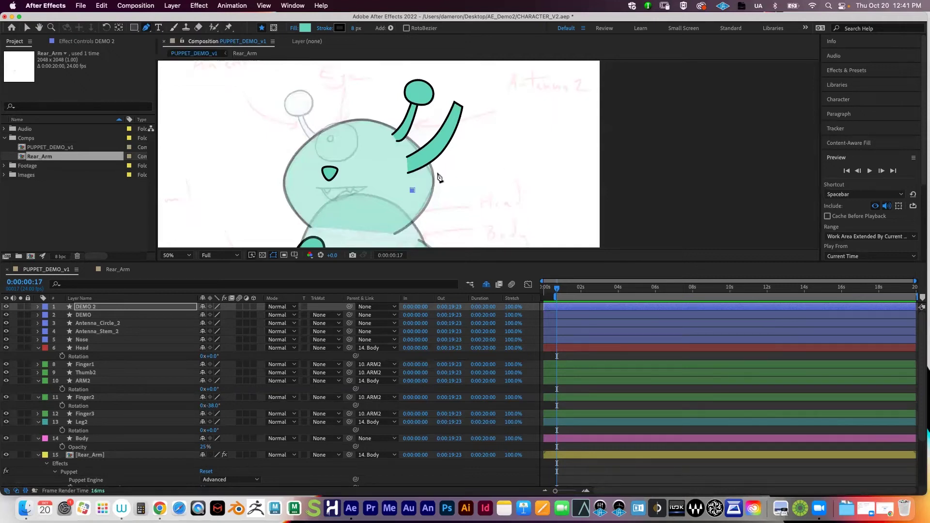
{"action": "left_click_drag", "start_coordinate": [451, 166], "coordinate": [459, 155]}
{"action": "left_click", "coordinate": [482, 119]}
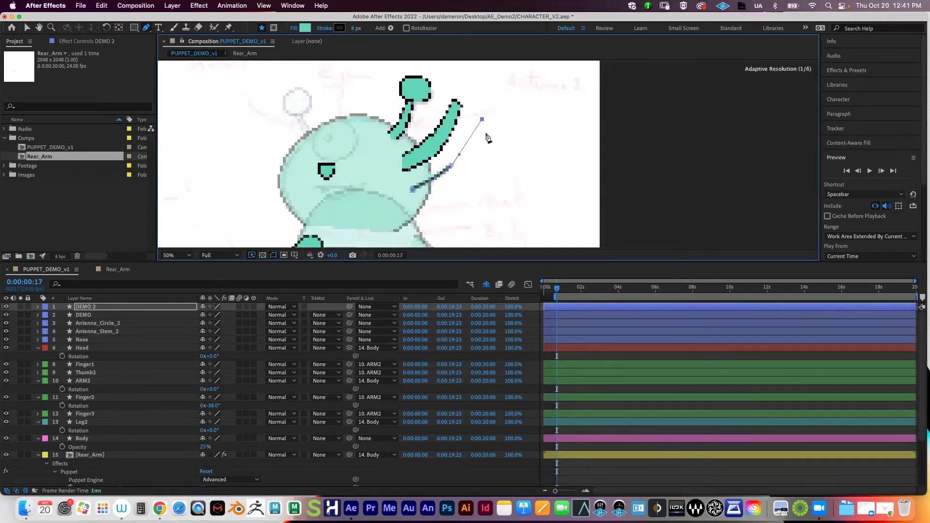
{"action": "left_click", "coordinate": [502, 131]}
{"action": "left_click", "coordinate": [473, 187]}
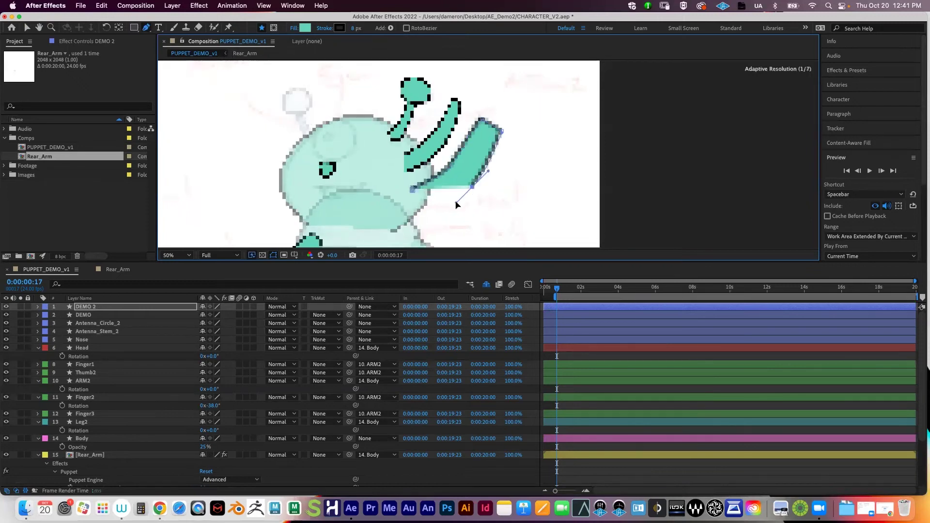
{"action": "left_click", "coordinate": [416, 223]}
{"action": "left_click", "coordinate": [414, 190]}
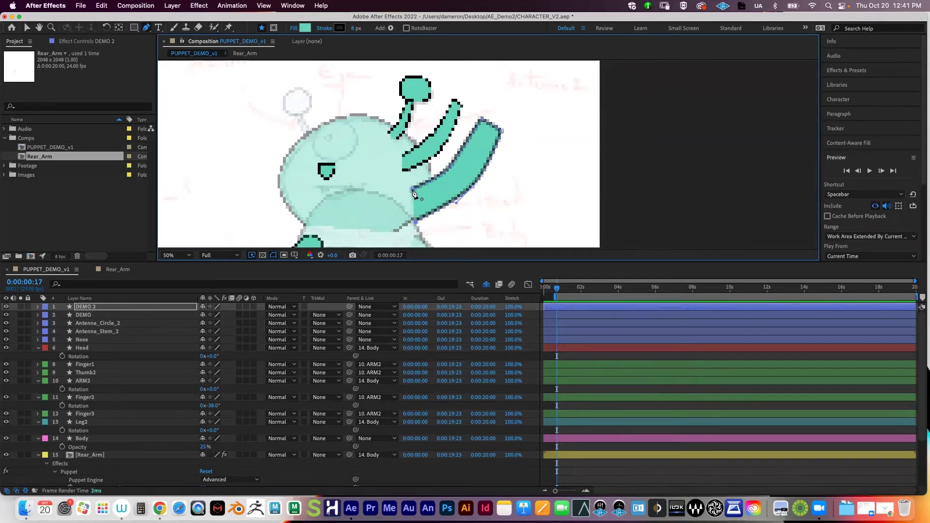
{"action": "left_click", "coordinate": [412, 191]}
Select the closed DEMO 2 stem with the Selection tool and save the project
{"action": "key", "text": "v"}
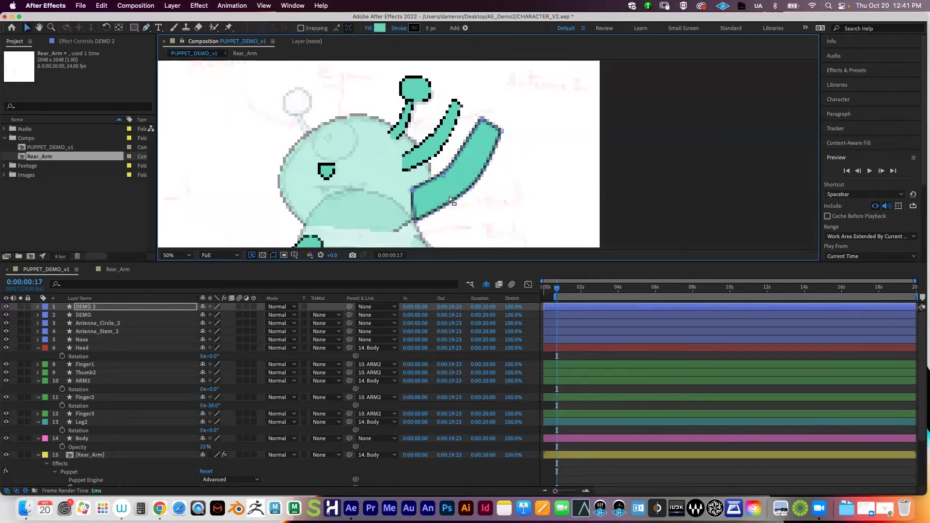
{"action": "left_click", "coordinate": [452, 180]}
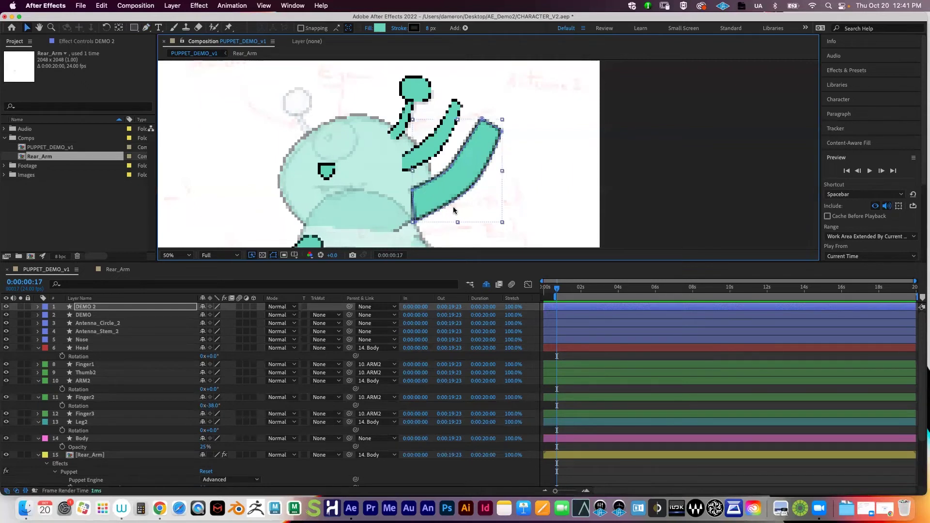
{"action": "left_click", "coordinate": [79, 5]}
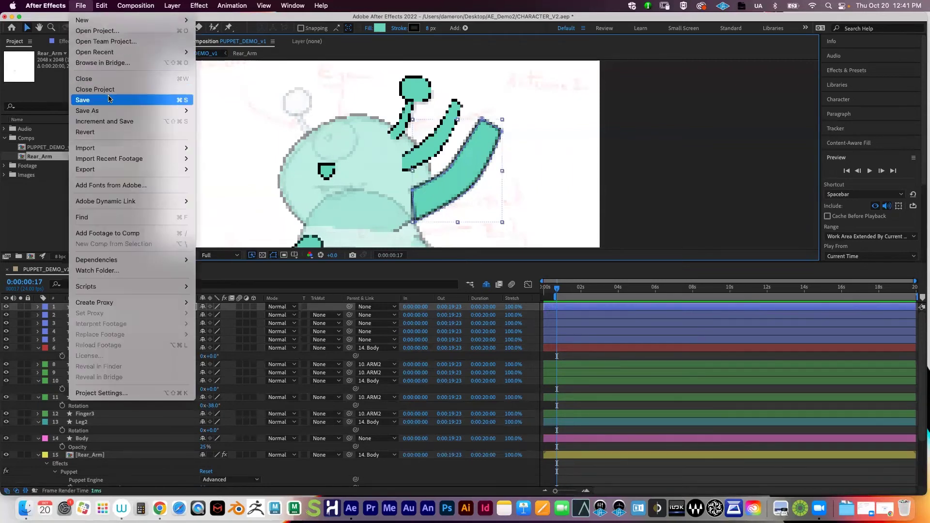
{"action": "left_click", "coordinate": [110, 100]}
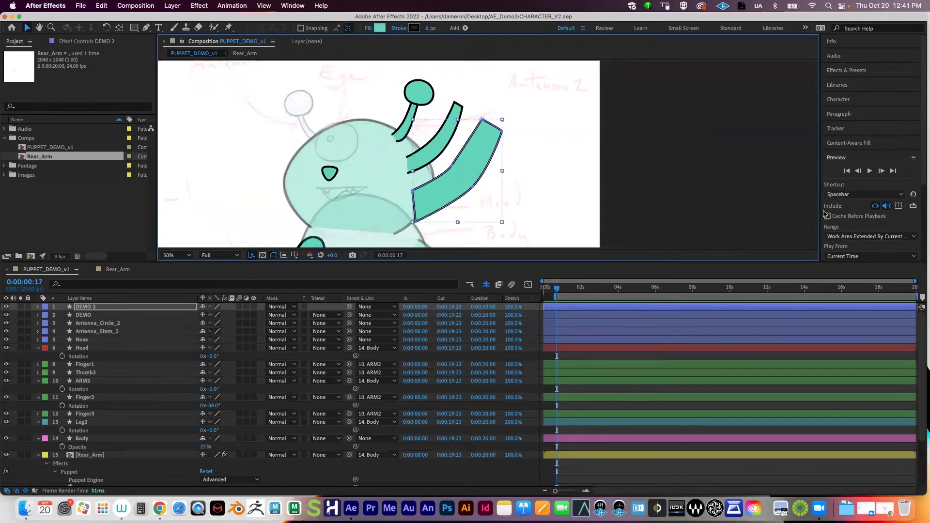
Set the preview shortcut to Shift+Numpad 0
{"action": "left_click", "coordinate": [839, 158]}
{"action": "left_click", "coordinate": [839, 158]}
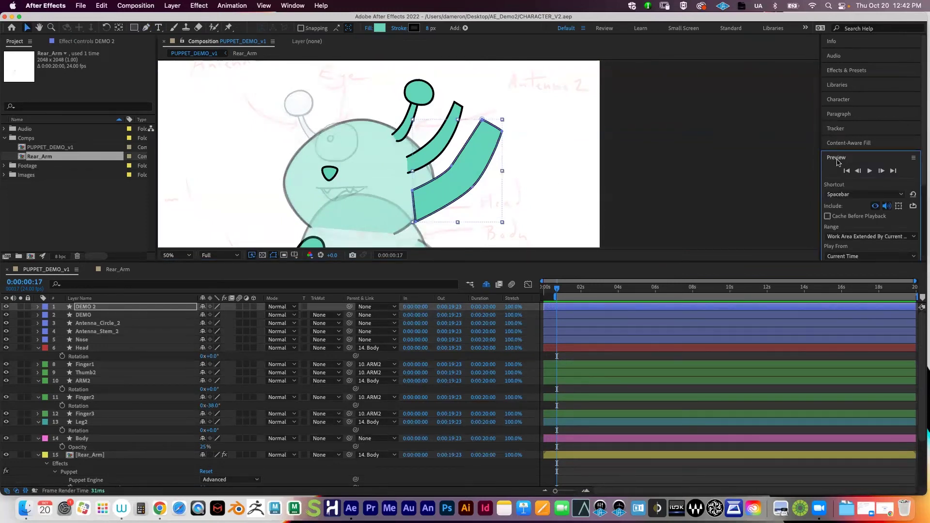
{"action": "left_click", "coordinate": [848, 195]}
Open the Media & Disk Cache preferences and move the dialog higher on the screen
{"action": "left_click", "coordinate": [58, 5]}
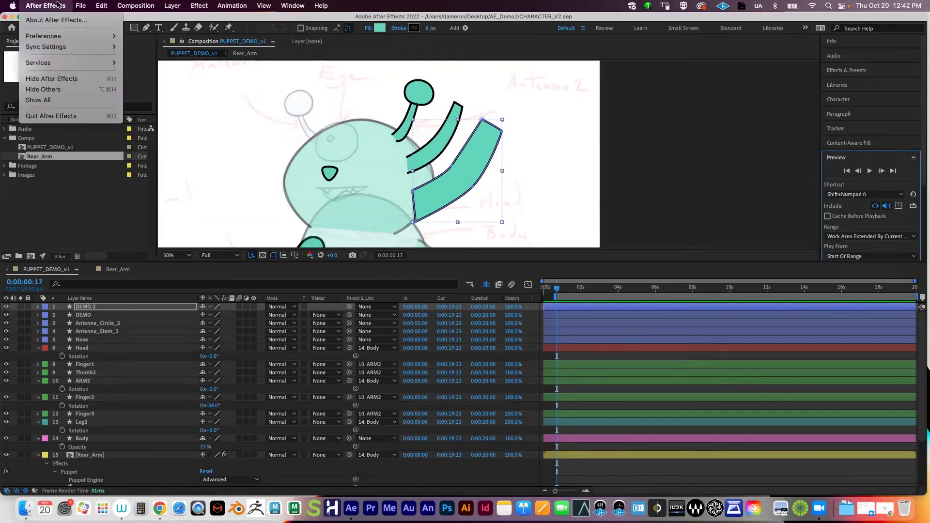
{"action": "mouse_move", "coordinate": [58, 37]}
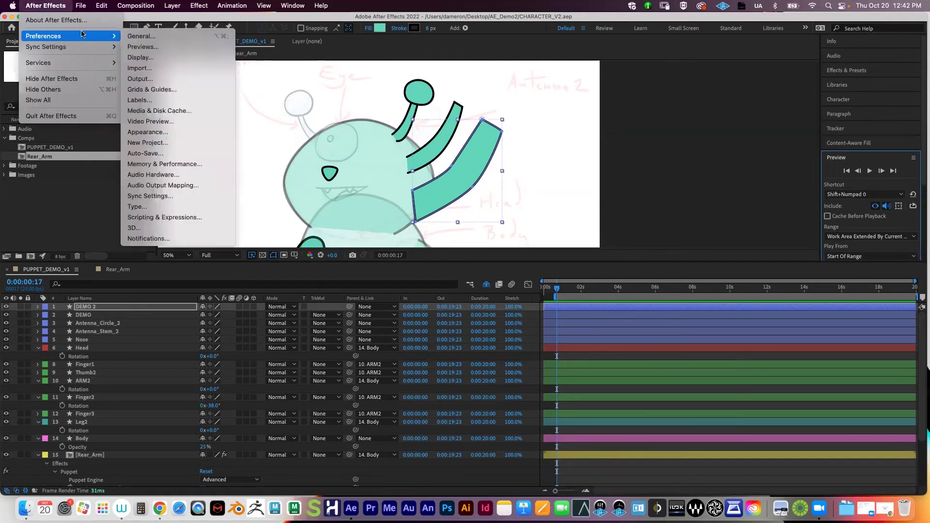
{"action": "left_click", "coordinate": [206, 112]}
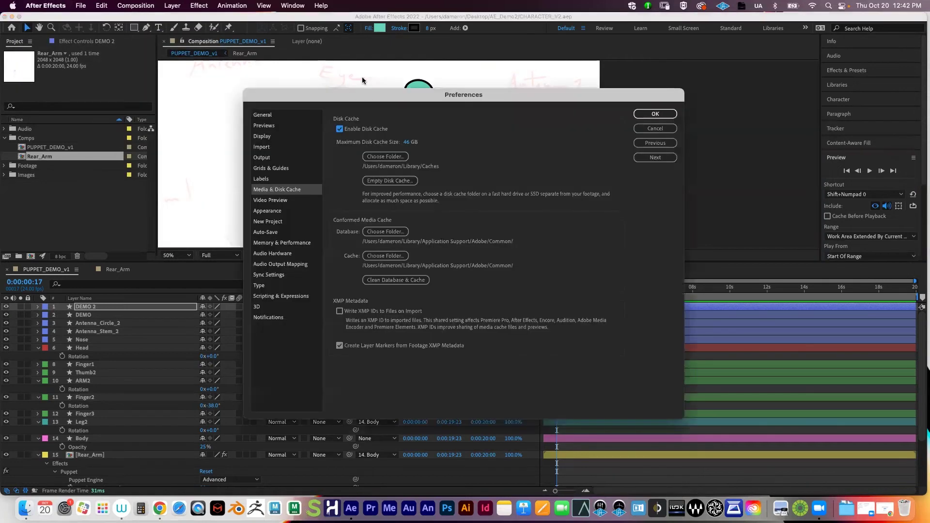
{"action": "mouse_move", "coordinate": [354, 101]}
{"action": "left_mouse_down"}
{"action": "mouse_move", "coordinate": [350, 79]}
{"action": "mouse_move", "coordinate": [355, 103]}
{"action": "left_mouse_up"}
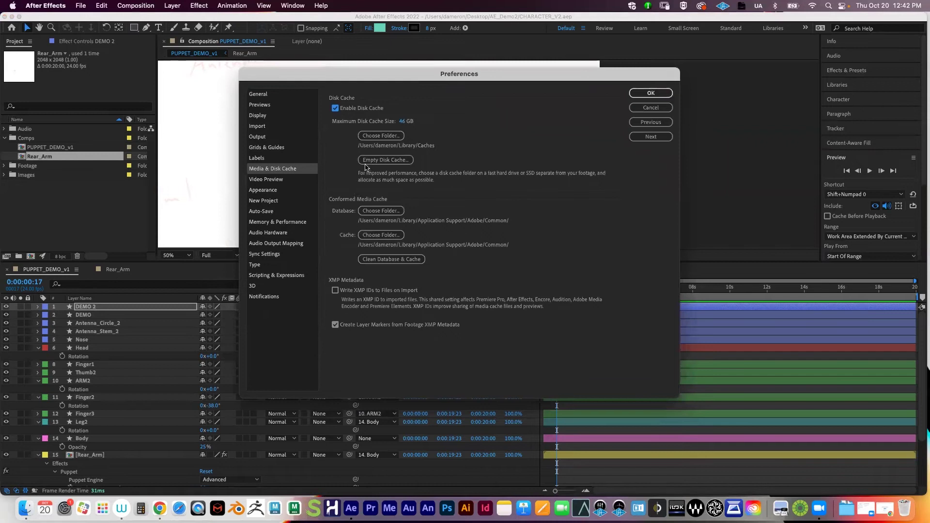
Examine the folder choices for the disk cache location and cancel without choosing one
{"action": "left_click", "coordinate": [375, 141]}
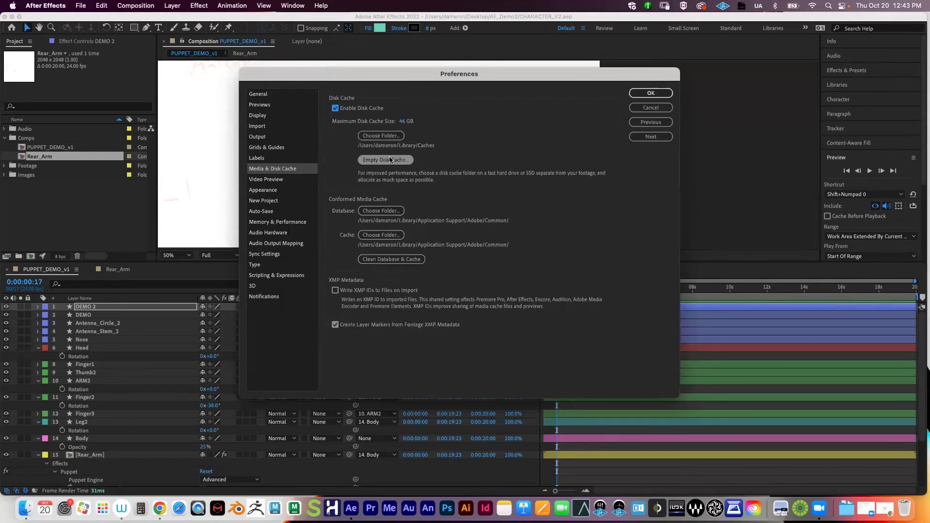
{"action": "left_click", "coordinate": [391, 137]}
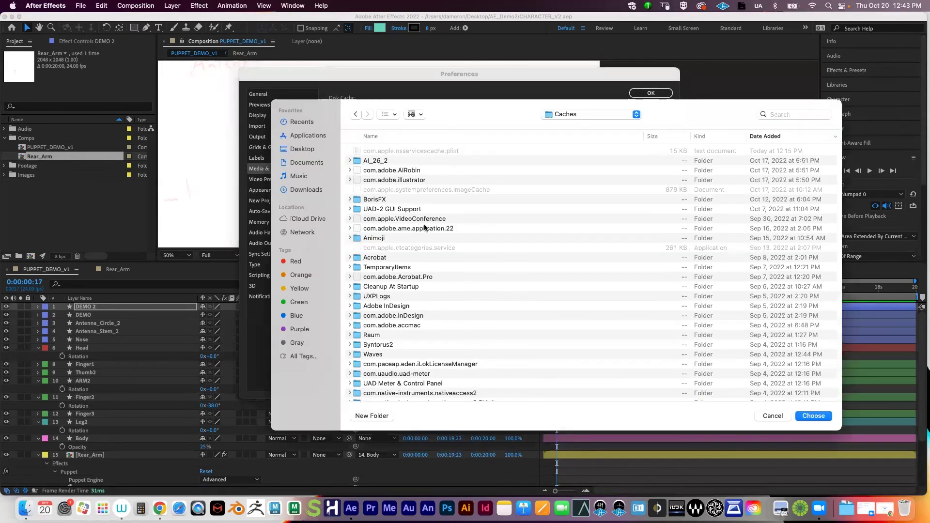
{"action": "left_click", "coordinate": [773, 416]}
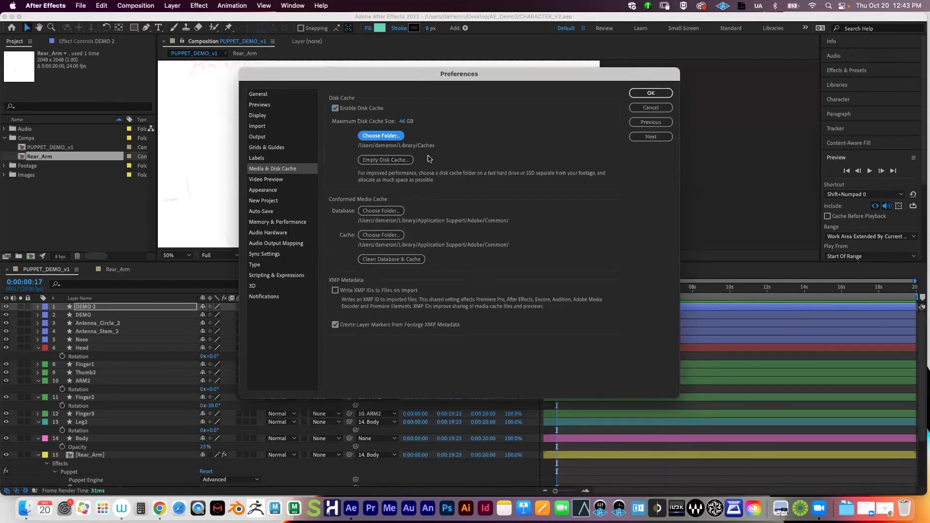
Empty the disk cache, deleting all its files, and accept the preferences
{"action": "left_click", "coordinate": [390, 162]}
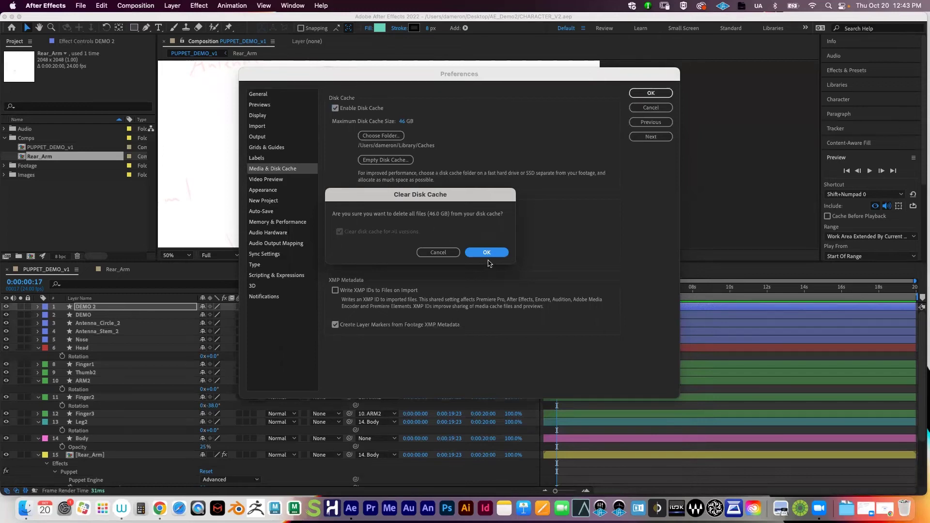
{"action": "left_click", "coordinate": [487, 254]}
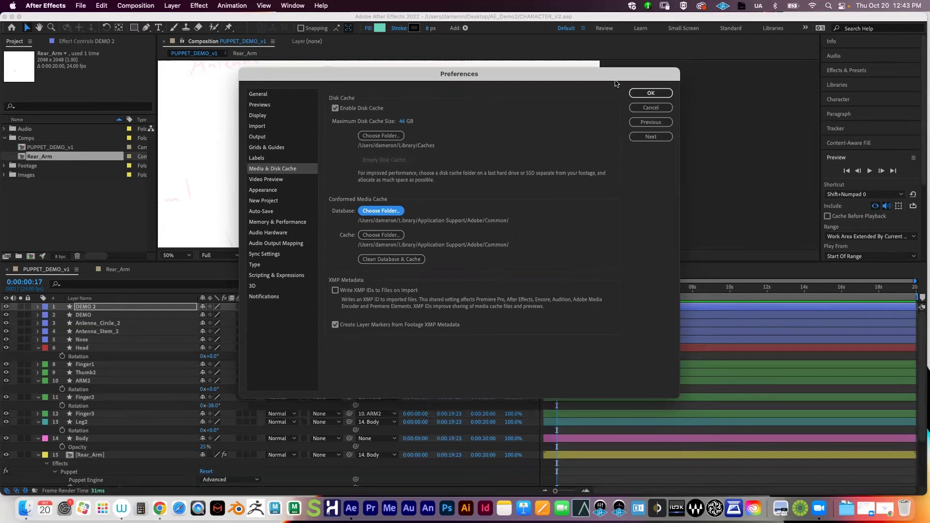
{"action": "left_click", "coordinate": [647, 93]}
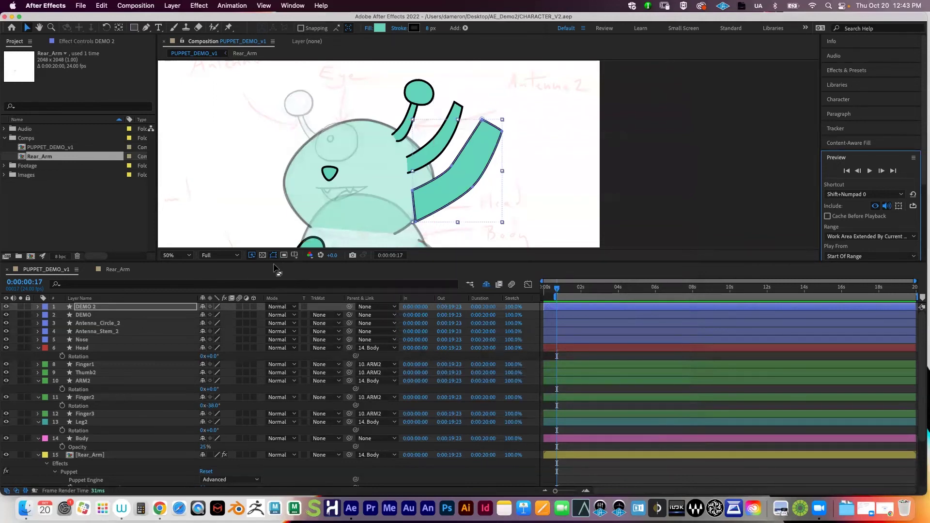
Review the Media & Disk Cache preferences again and close them
{"action": "left_click", "coordinate": [55, 7]}
{"action": "mouse_move", "coordinate": [57, 38]}
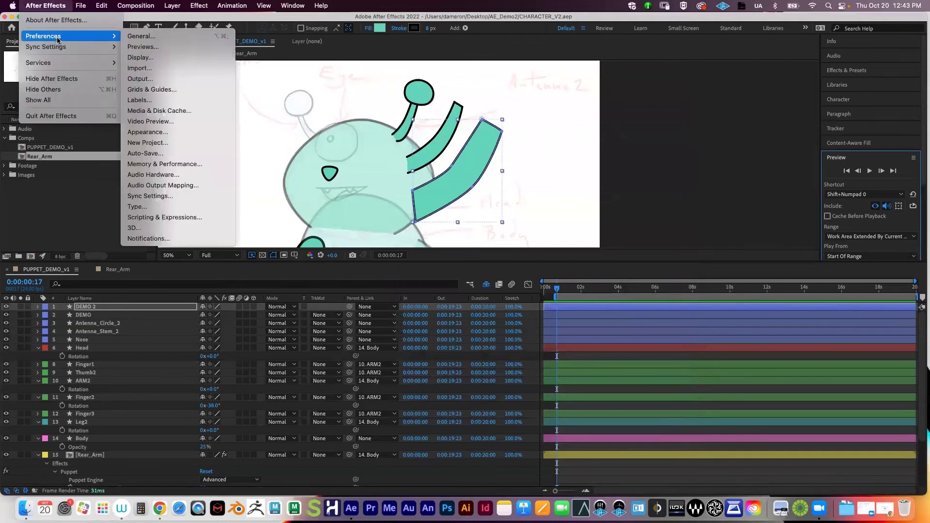
{"action": "left_click", "coordinate": [192, 111]}
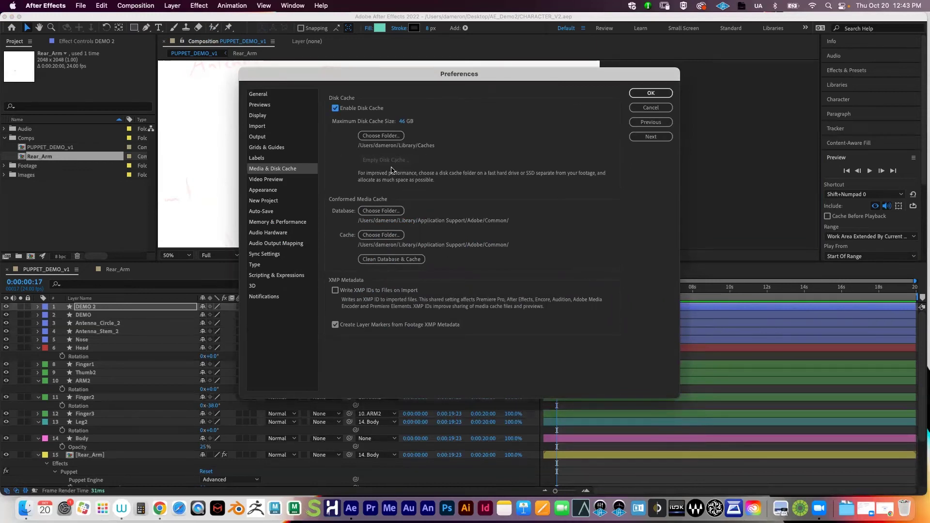
{"action": "left_click", "coordinate": [654, 93]}
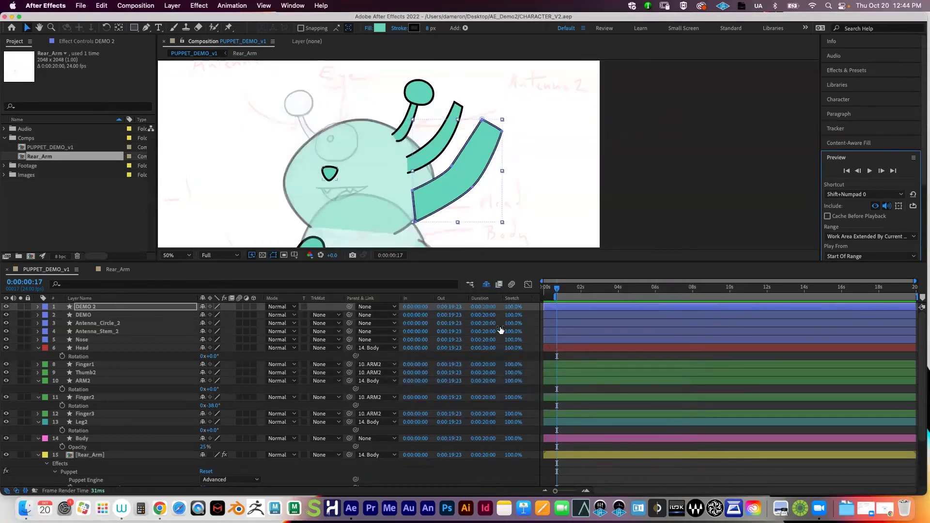
Select the DEMO 2 layer and extend the work area's start to the beginning of the composition
{"action": "left_click", "coordinate": [90, 309]}
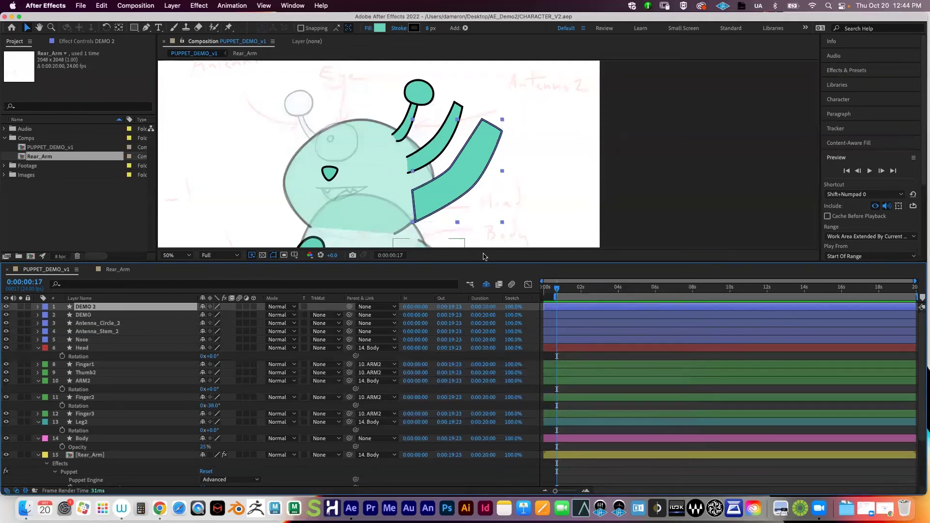
{"action": "left_click_drag", "start_coordinate": [555, 297], "coordinate": [543, 297]}
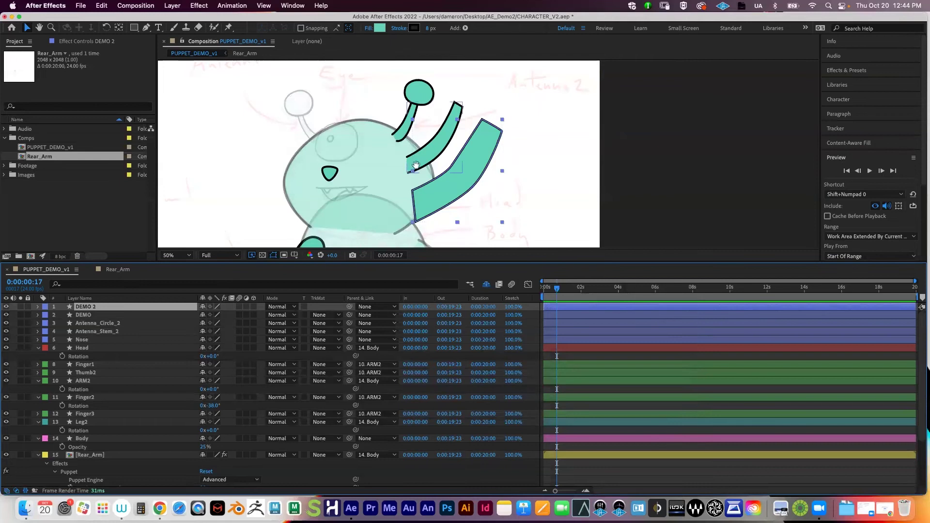
Solo the DEMO 2 layer and expand its Contents to show Shape 1
{"action": "left_click_drag", "start_coordinate": [416, 165], "coordinate": [382, 159]}
{"action": "key", "text": "period"}
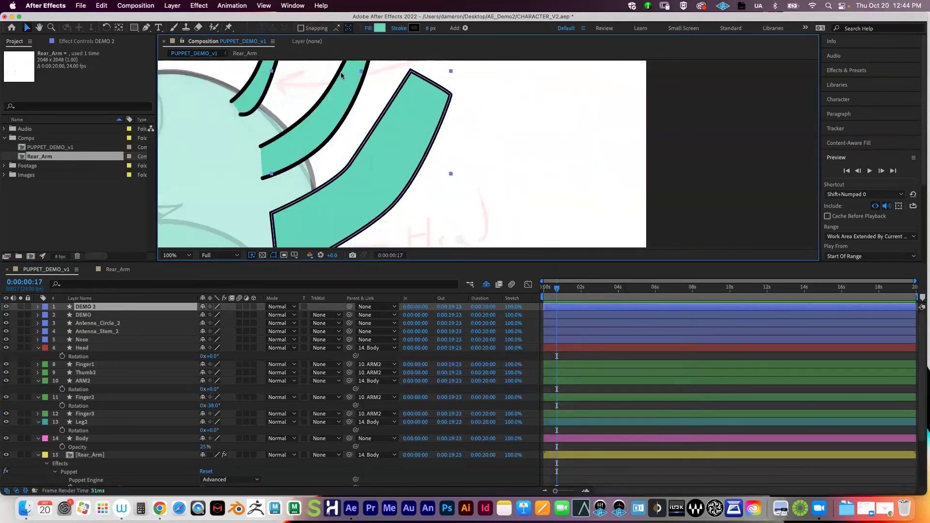
{"action": "scroll", "coordinate": [365, 141], "scroll_direction": "down", "scroll_amount": 3}
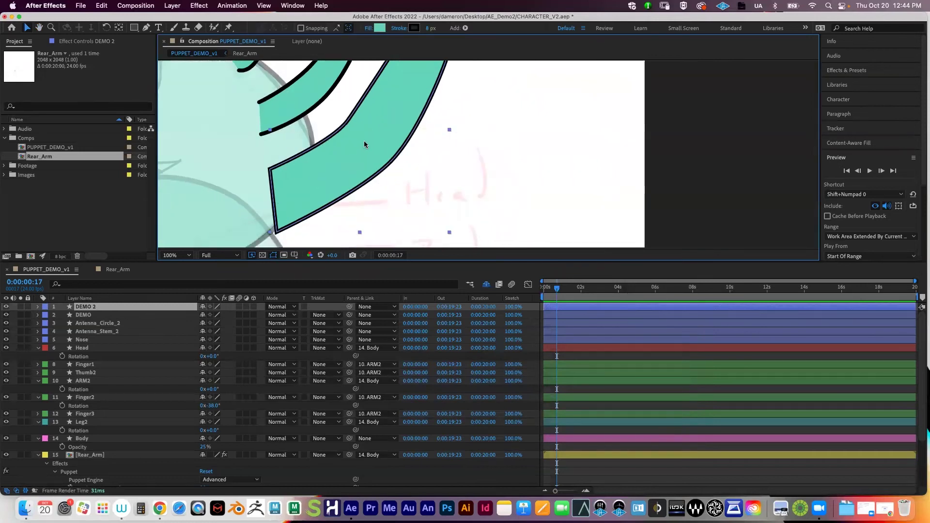
{"action": "scroll", "coordinate": [373, 131], "scroll_direction": "down", "scroll_amount": 2}
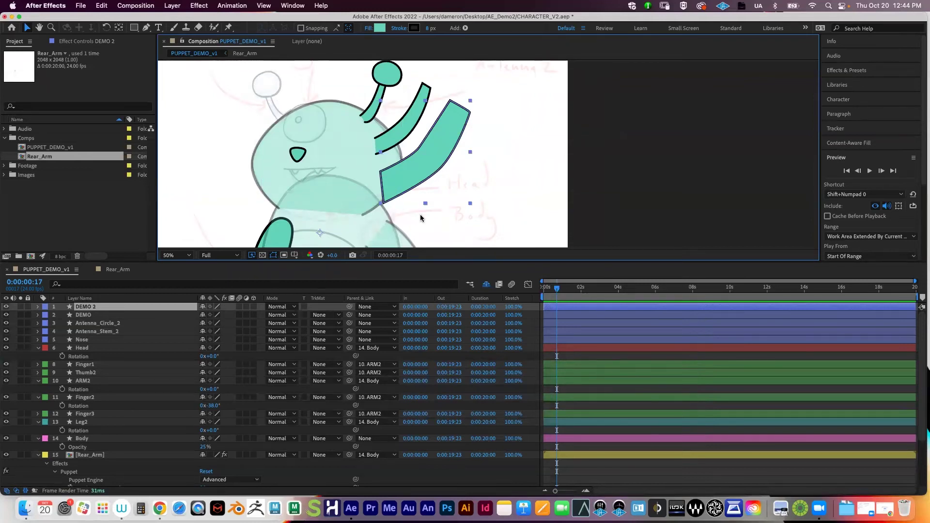
{"action": "left_click", "coordinate": [37, 307]}
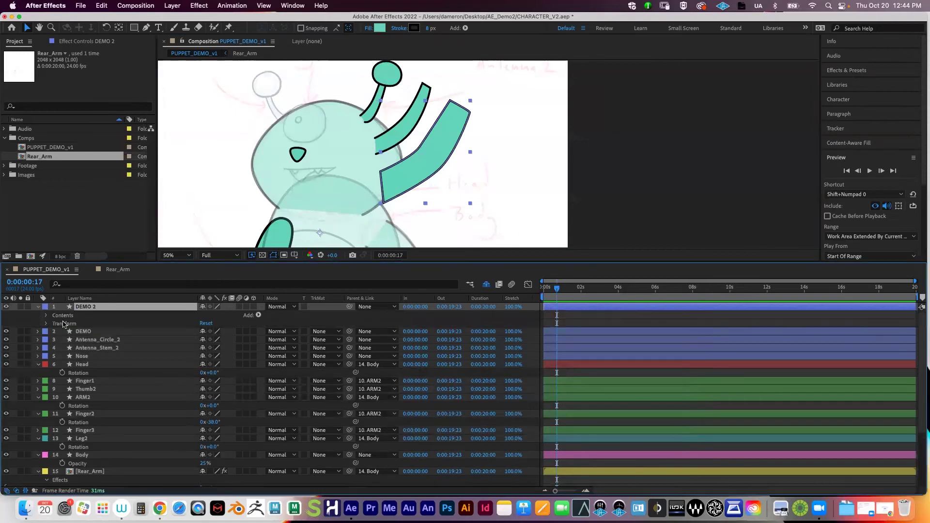
{"action": "left_click", "coordinate": [21, 307]}
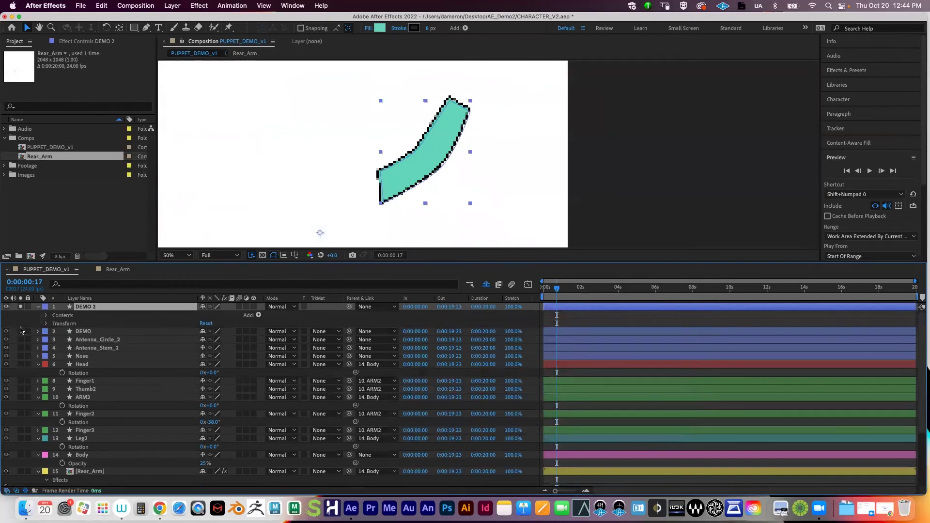
{"action": "left_click", "coordinate": [47, 316]}
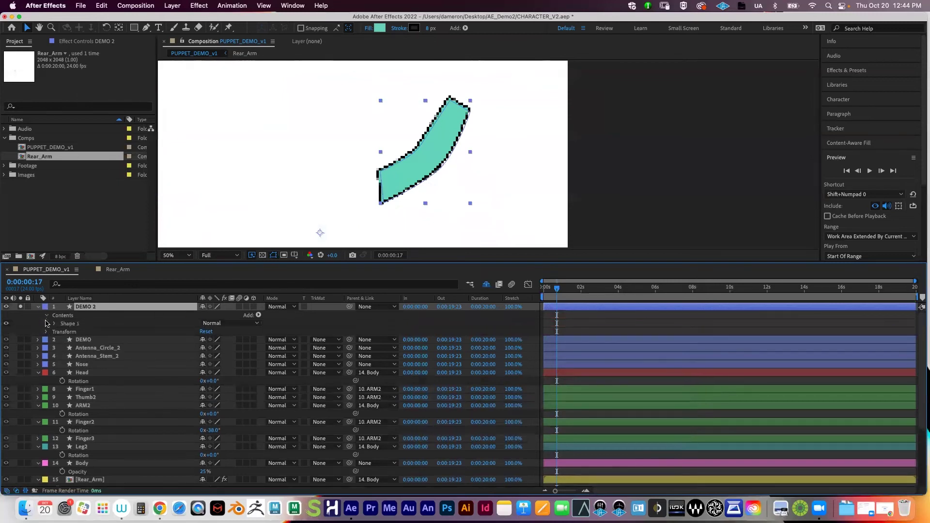
Expand Shape 1 in DEMO 2, add Trim Paths to the layer's contents and show its properties
{"action": "left_click", "coordinate": [53, 323]}
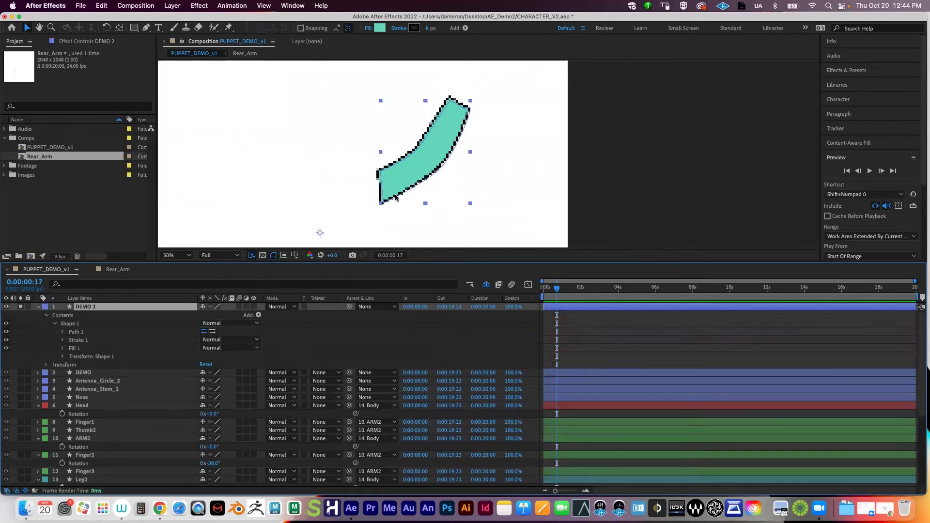
{"action": "left_click_drag", "start_coordinate": [409, 187], "coordinate": [399, 178]}
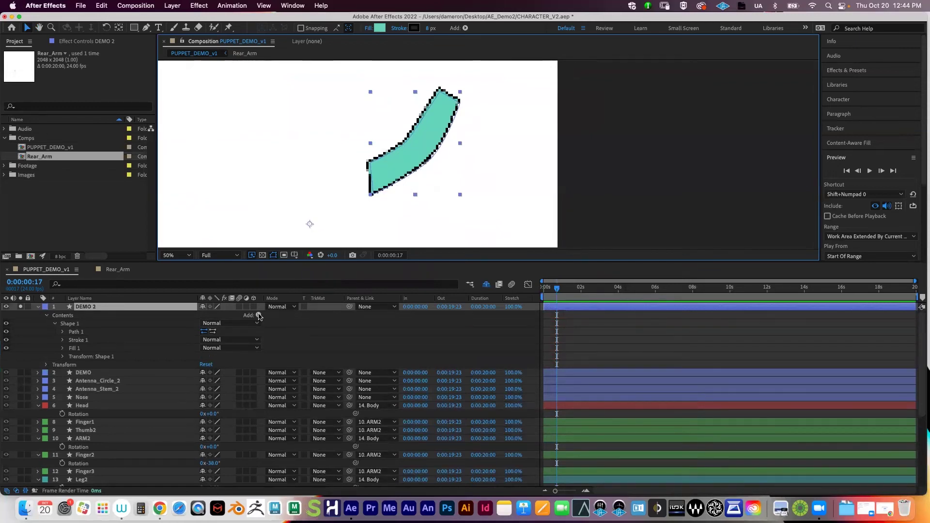
{"action": "left_click", "coordinate": [259, 316]}
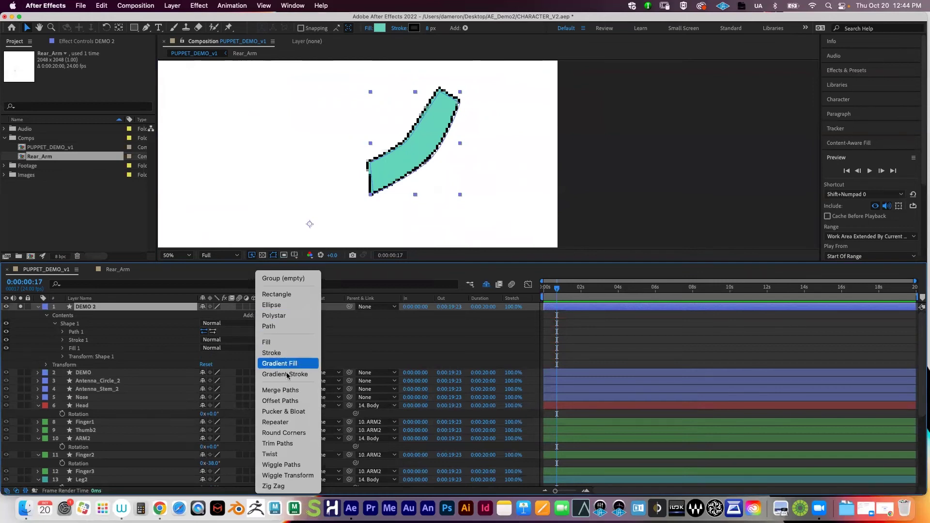
{"action": "left_click", "coordinate": [293, 445]}
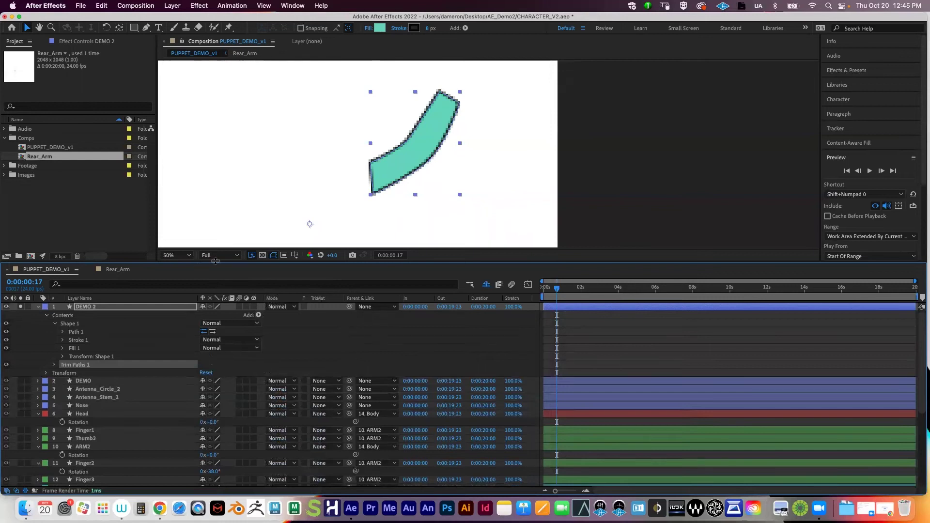
{"action": "left_click", "coordinate": [55, 365]}
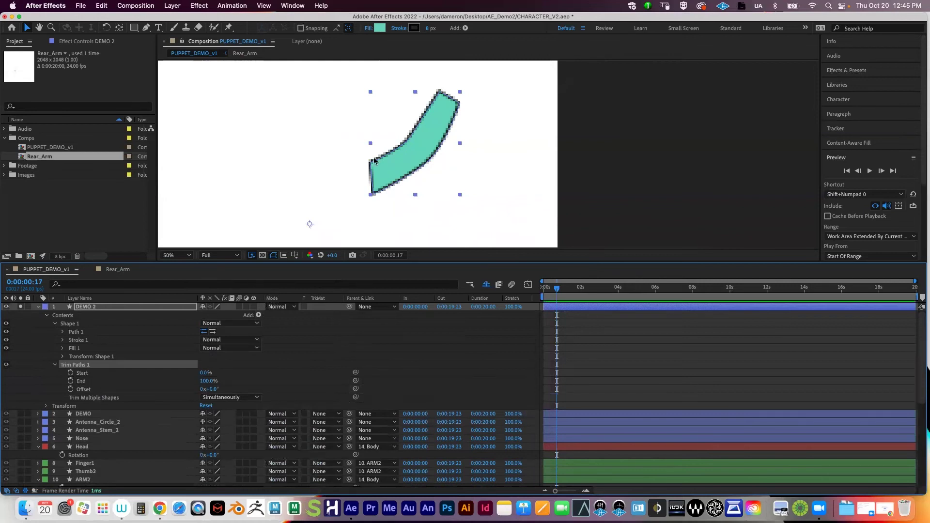
Try raising the Trim Paths Start on DEMO 2 to 22% and on to 100%, and reset it to 0%
{"action": "scroll", "coordinate": [374, 165], "scroll_direction": "up", "scroll_amount": 1}
{"action": "left_click_drag", "start_coordinate": [370, 166], "coordinate": [396, 175]}
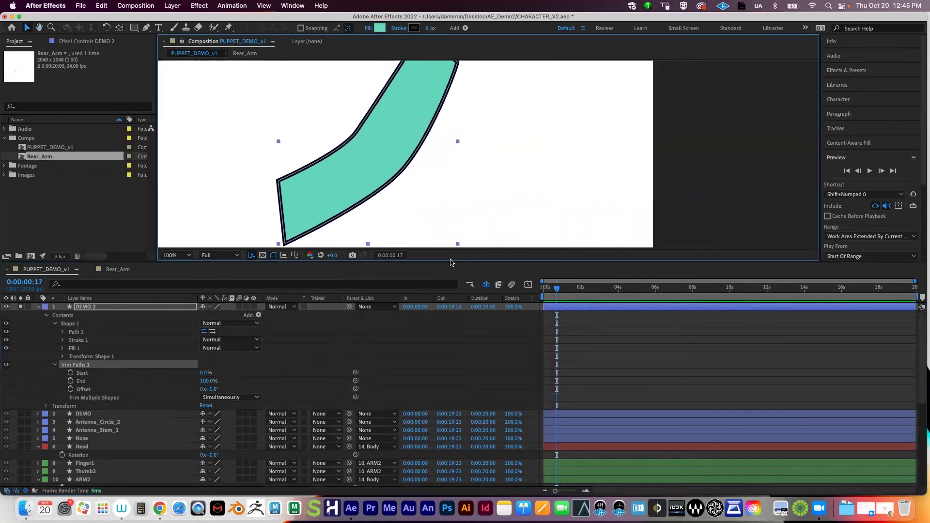
{"action": "left_click_drag", "start_coordinate": [451, 261], "coordinate": [451, 304]}
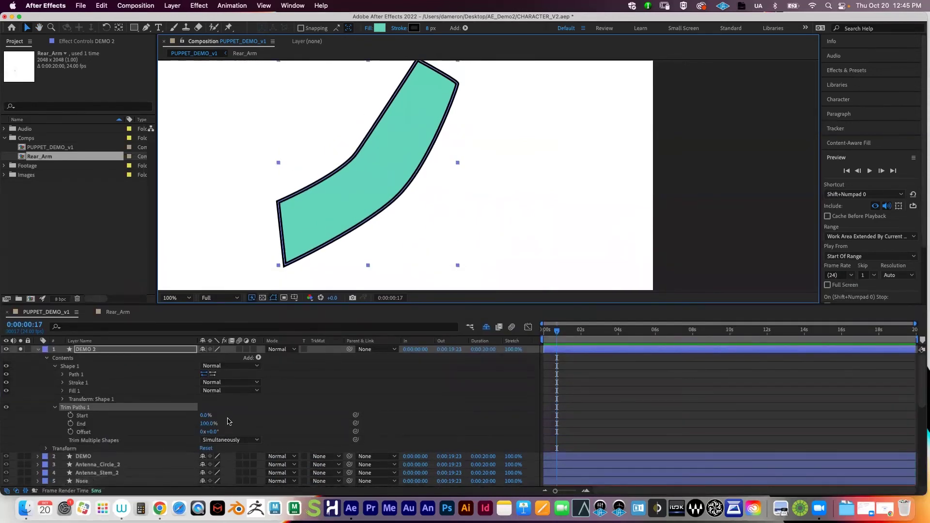
{"action": "left_click_drag", "start_coordinate": [206, 415], "coordinate": [214, 415]}
{"action": "left_click_drag", "start_coordinate": [326, 232], "coordinate": [312, 255]}
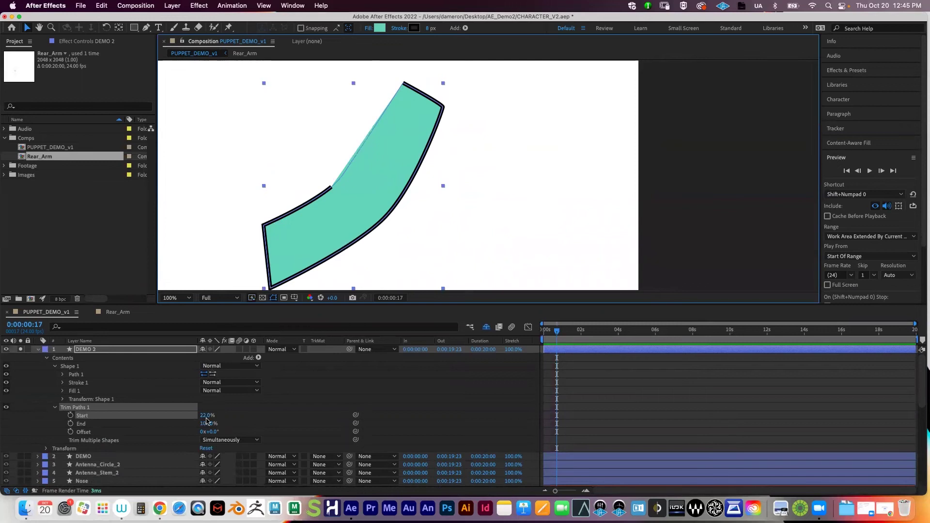
{"action": "mouse_move", "coordinate": [207, 415]}
{"action": "left_mouse_down"}
{"action": "mouse_move", "coordinate": [190, 416]}
{"action": "mouse_move", "coordinate": [277, 411]}
{"action": "mouse_move", "coordinate": [178, 415]}
{"action": "mouse_move", "coordinate": [213, 414]}
{"action": "mouse_move", "coordinate": [168, 408]}
{"action": "mouse_move", "coordinate": [221, 406]}
{"action": "left_mouse_up"}
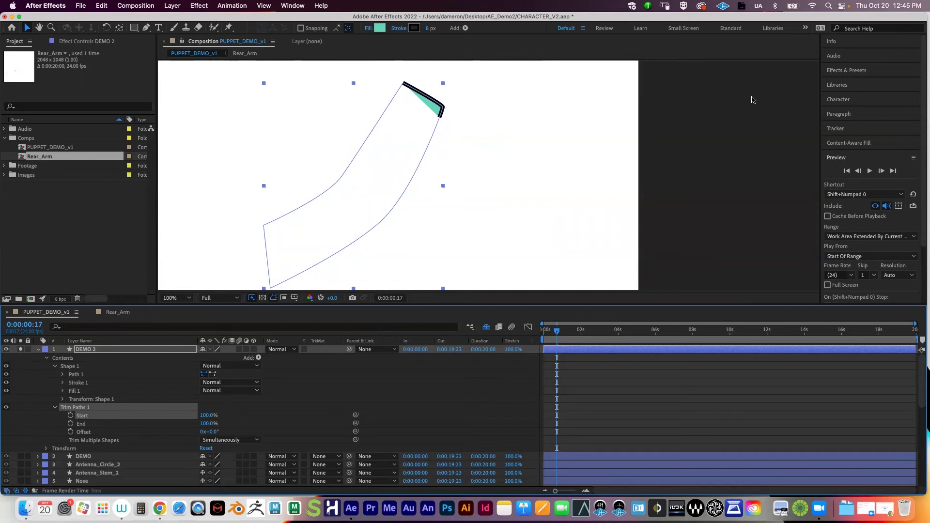
{"action": "left_click_drag", "start_coordinate": [752, 97], "coordinate": [209, 415]}
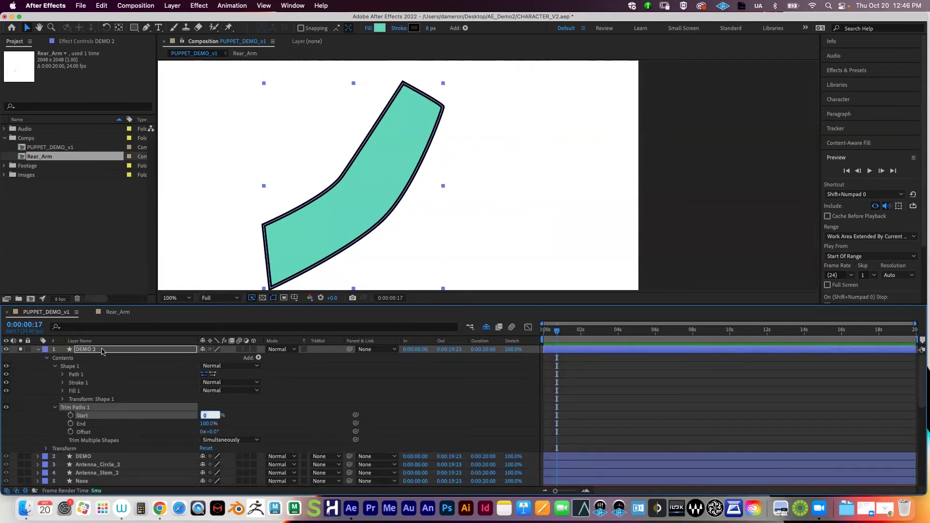
{"action": "key", "text": "BackSpace"}
{"action": "key", "text": "Return"}
Try a Trim Paths End of 75% on DEMO 2 and restore it to 100%
{"action": "left_click", "coordinate": [209, 424]}
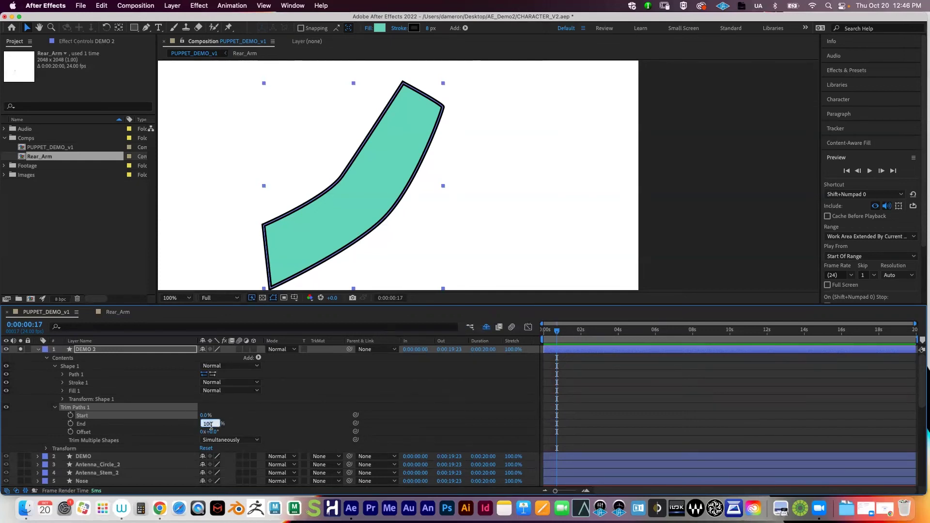
{"action": "type", "text": "756"}
{"action": "key", "text": "Return"}
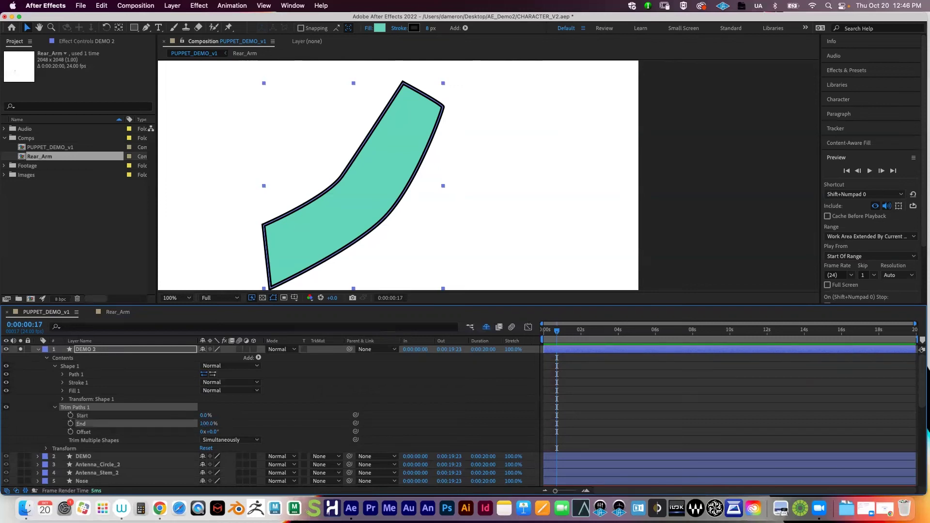
{"action": "left_click", "coordinate": [204, 424]}
{"action": "type", "text": "75"}
{"action": "key", "text": "Return"}
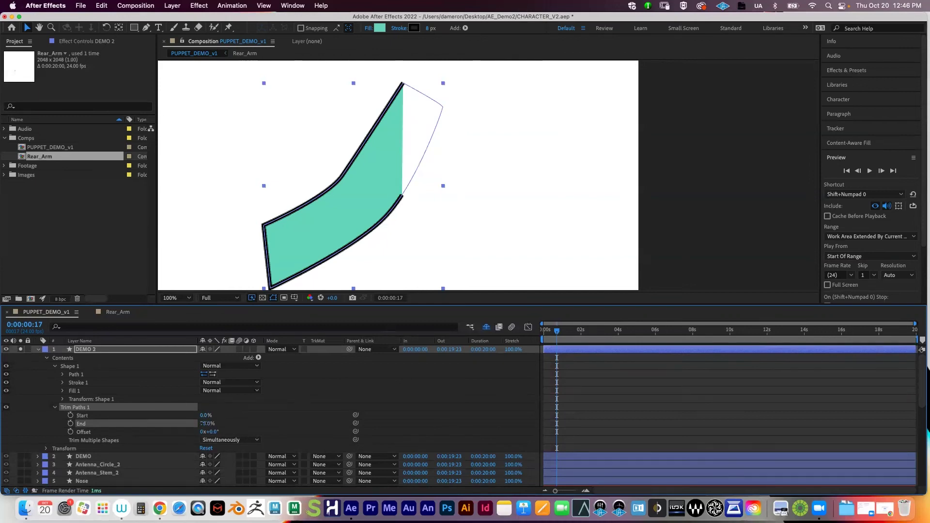
{"action": "mouse_move", "coordinate": [204, 424]}
{"action": "left_mouse_down"}
{"action": "mouse_move", "coordinate": [172, 420]}
{"action": "mouse_move", "coordinate": [237, 431]}
{"action": "left_mouse_up"}
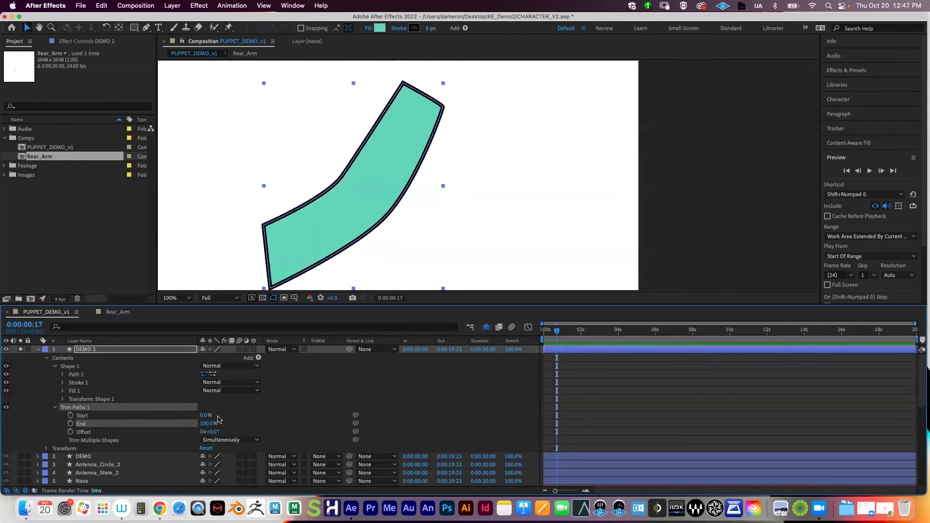
Open the stem's lower end by setting Trim Paths Start to 11%, End to 98% and Offset to -229°
{"action": "left_click_drag", "start_coordinate": [290, 241], "coordinate": [290, 216]}
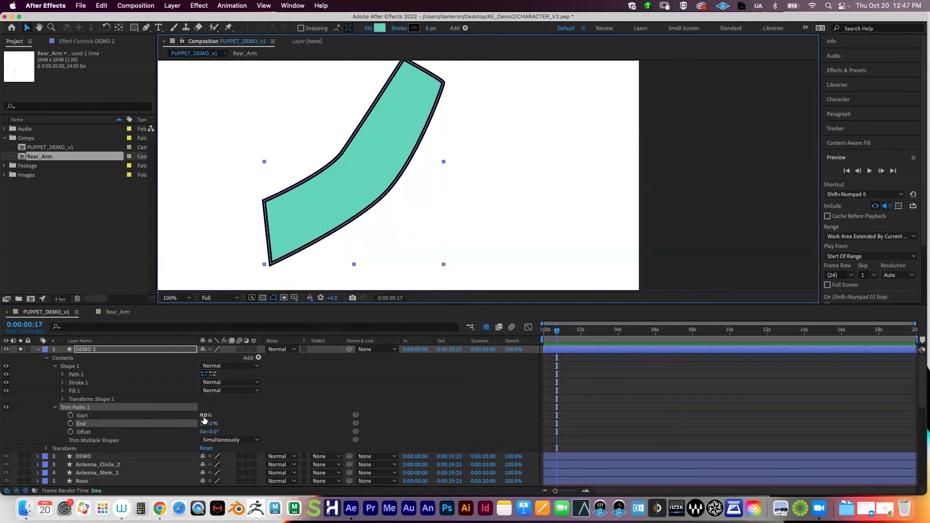
{"action": "mouse_move", "coordinate": [205, 416]}
{"action": "left_mouse_down"}
{"action": "mouse_move", "coordinate": [216, 436]}
{"action": "mouse_move", "coordinate": [121, 393]}
{"action": "left_mouse_up"}
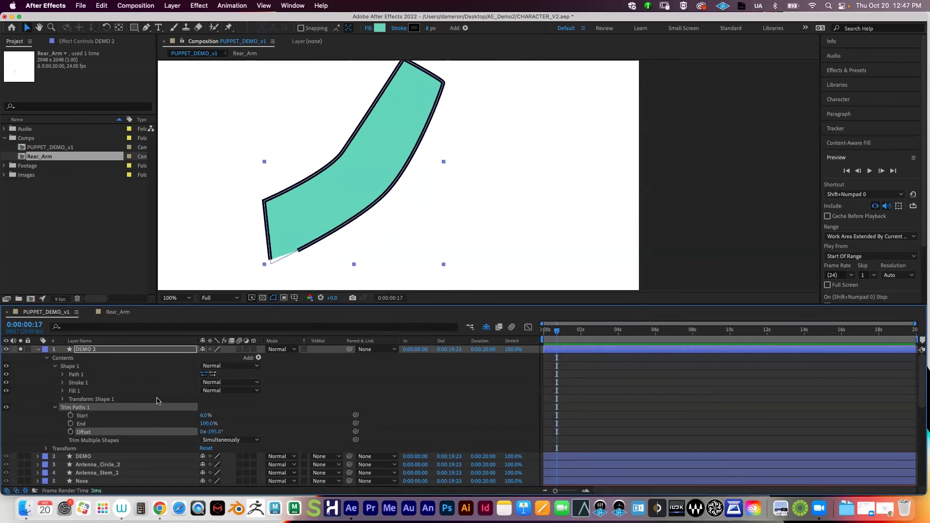
{"action": "left_click_drag", "start_coordinate": [213, 431], "coordinate": [215, 448]}
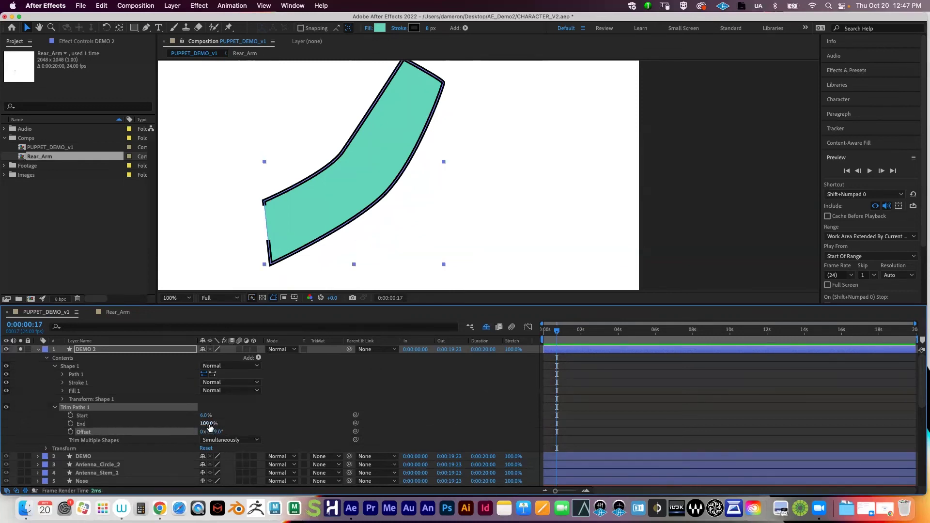
{"action": "left_click_drag", "start_coordinate": [214, 424], "coordinate": [203, 415]}
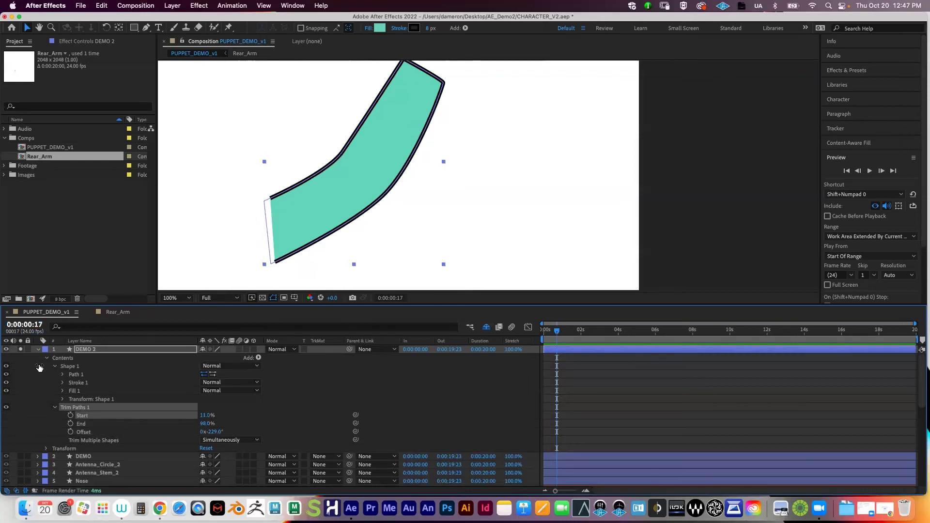
Set the Line Cap of DEMO 2's Stroke 1 to Round Cap and deselect the layer to check the outline
{"action": "left_click", "coordinate": [63, 383]}
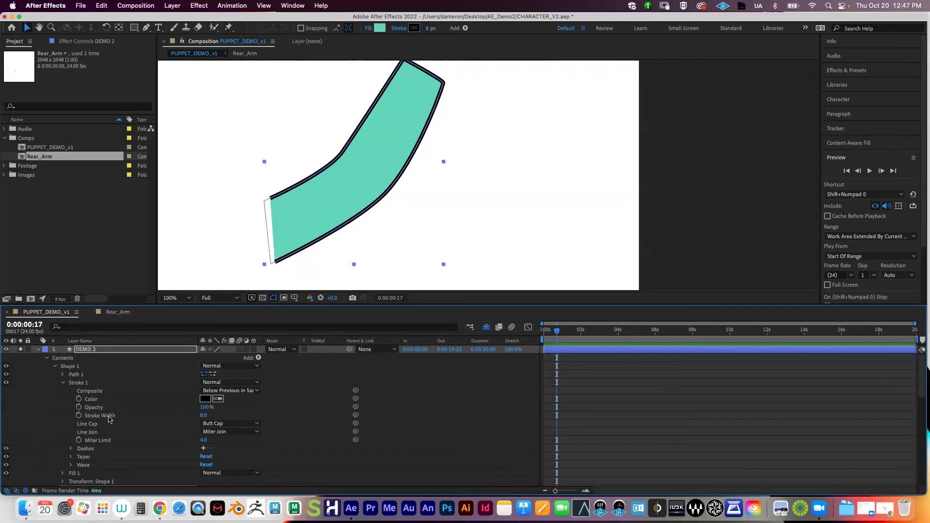
{"action": "left_click", "coordinate": [227, 425]}
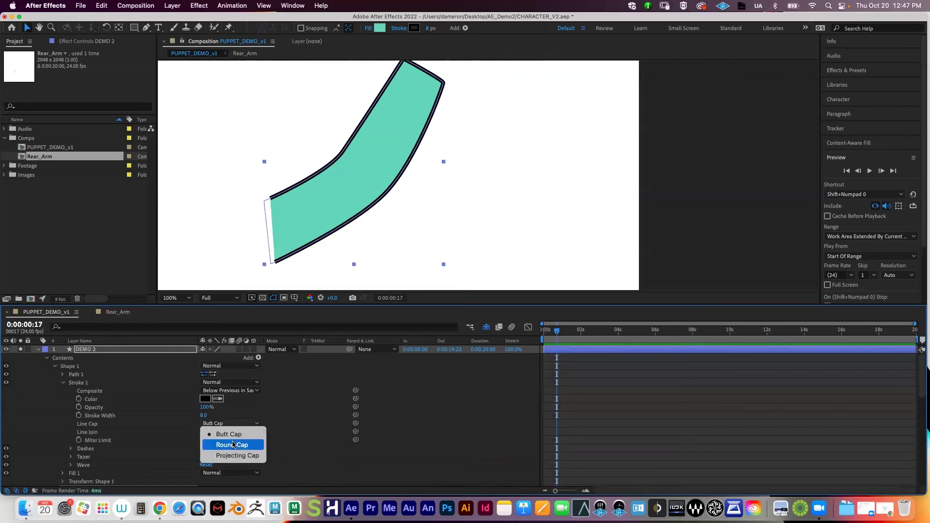
{"action": "left_click", "coordinate": [232, 445]}
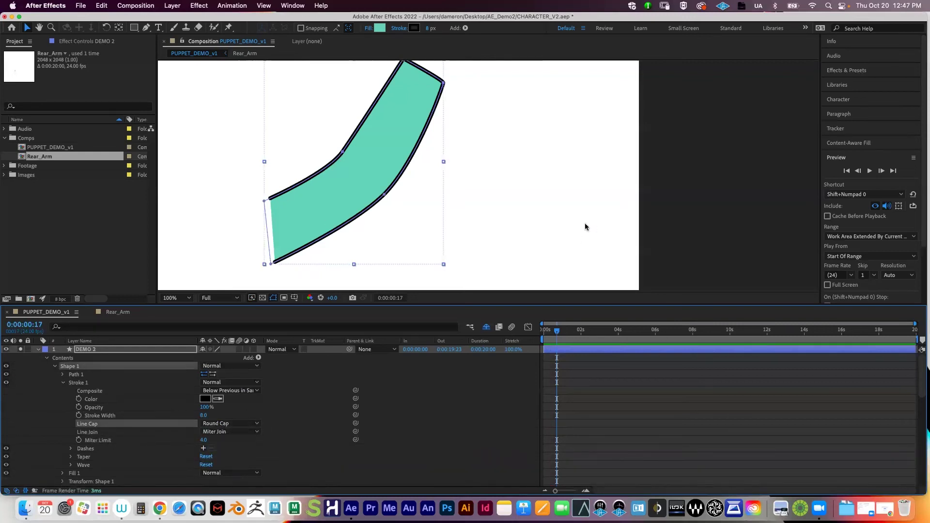
{"action": "left_click", "coordinate": [534, 192]}
{"action": "scroll", "coordinate": [420, 188], "scroll_direction": "down", "scroll_amount": 4}
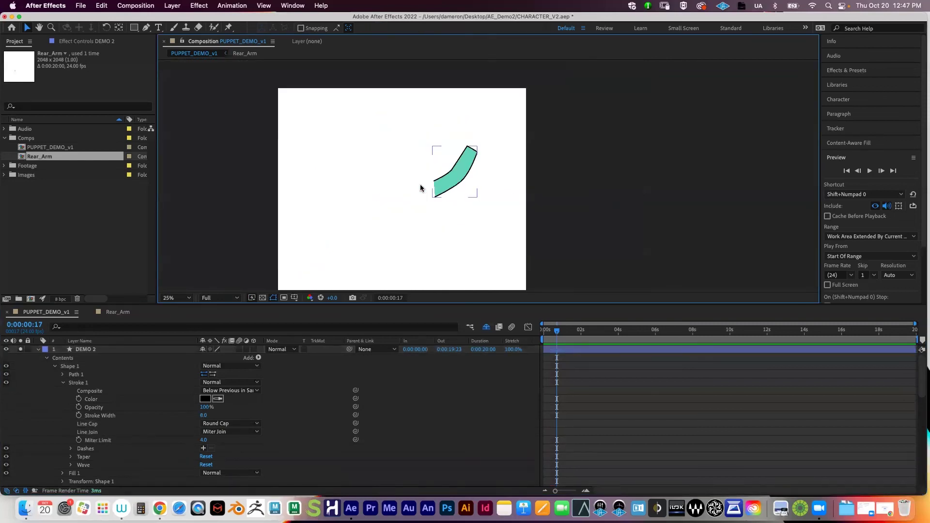
Collapse the DEMO 2 layer and turn off its solo to show the whole character
{"action": "left_click", "coordinate": [92, 351]}
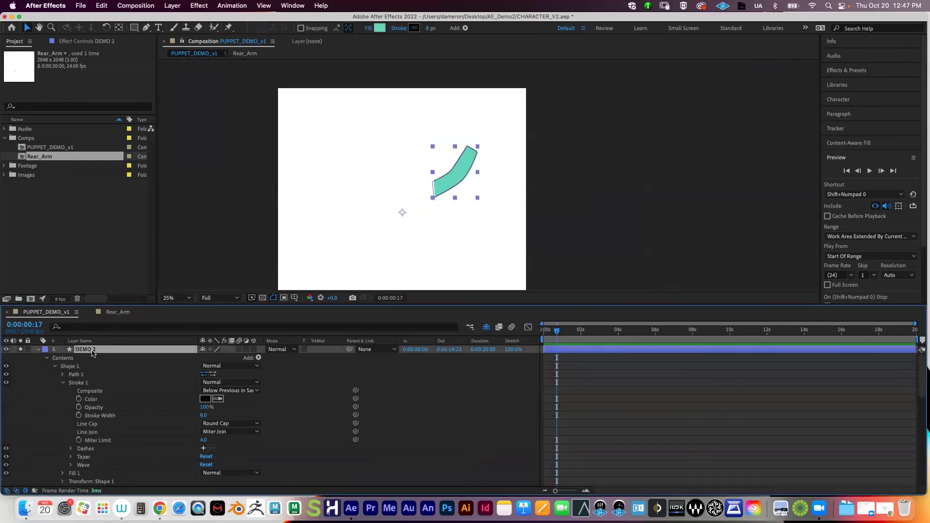
{"action": "left_click", "coordinate": [39, 350]}
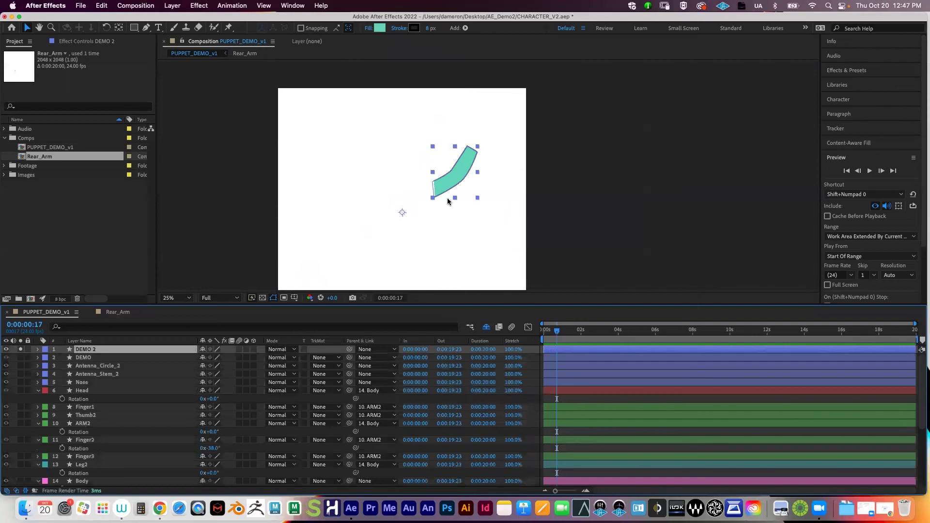
{"action": "scroll", "coordinate": [446, 198], "scroll_direction": "up", "scroll_amount": 2}
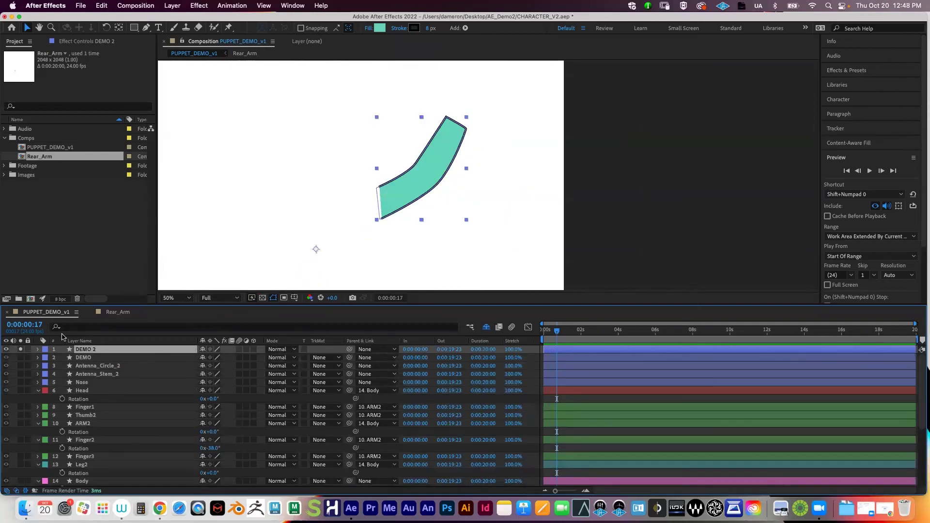
{"action": "left_click", "coordinate": [21, 349]}
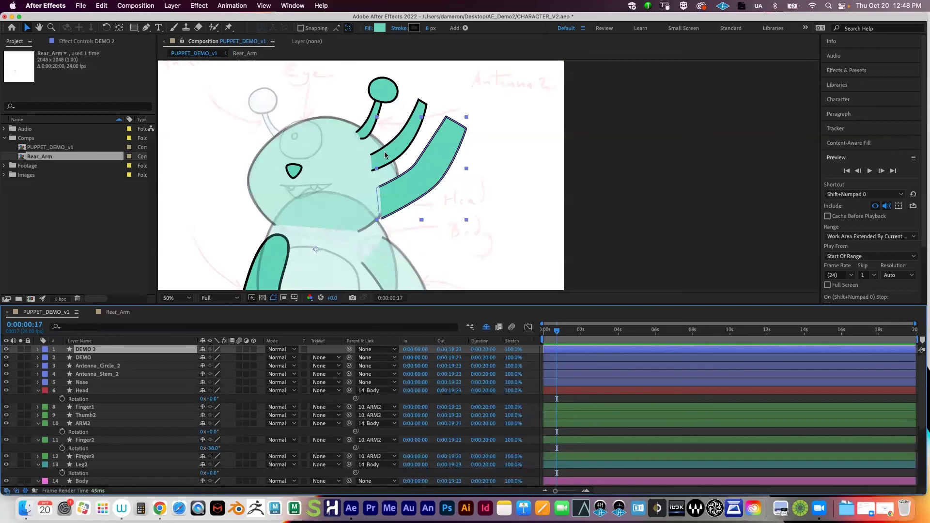
Select the DEMO and DEMO 2 layers and hide both of them
{"action": "left_click", "coordinate": [97, 358]}
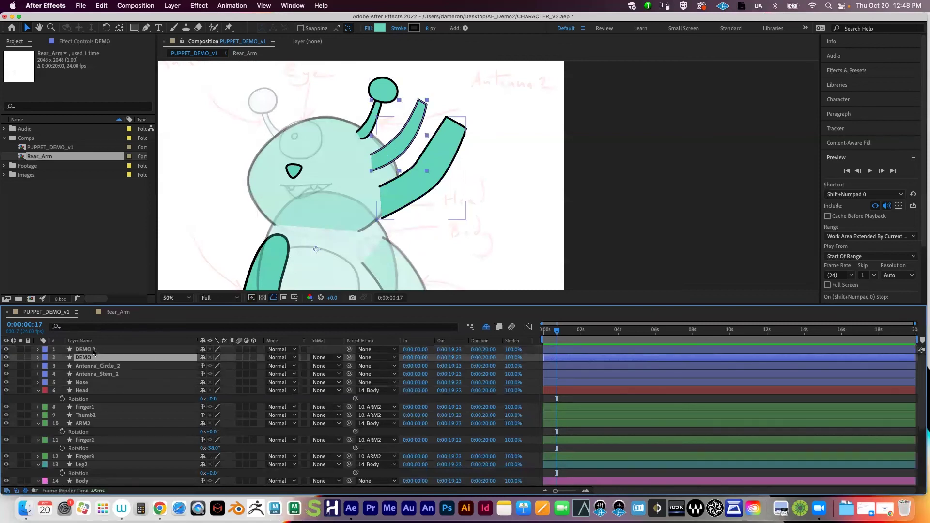
{"action": "left_click", "coordinate": [93, 350], "text": "shift"}
{"action": "left_click_drag", "start_coordinate": [7, 350], "coordinate": [7, 358]}
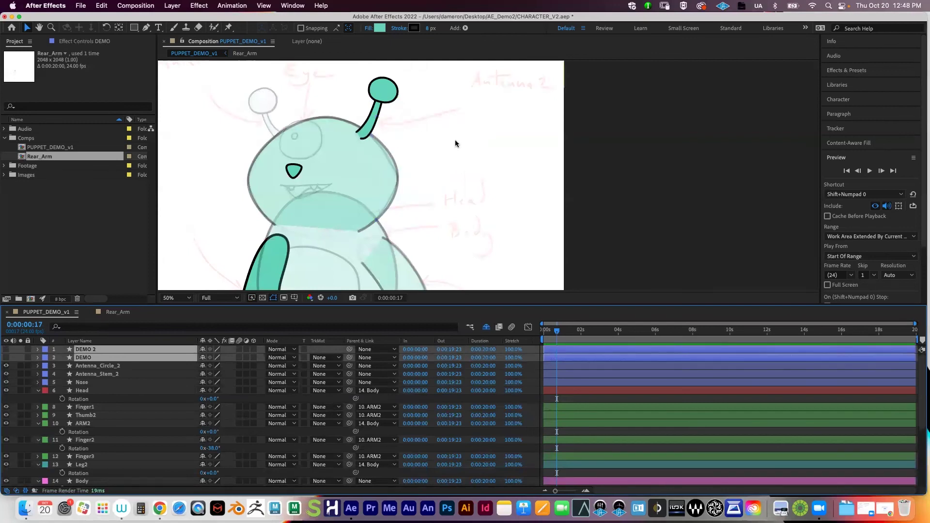
{"action": "key", "text": "h"}
{"action": "left_click_drag", "start_coordinate": [401, 178], "coordinate": [415, 138]}
{"action": "scroll", "coordinate": [415, 138], "scroll_direction": "down", "scroll_amount": 2}
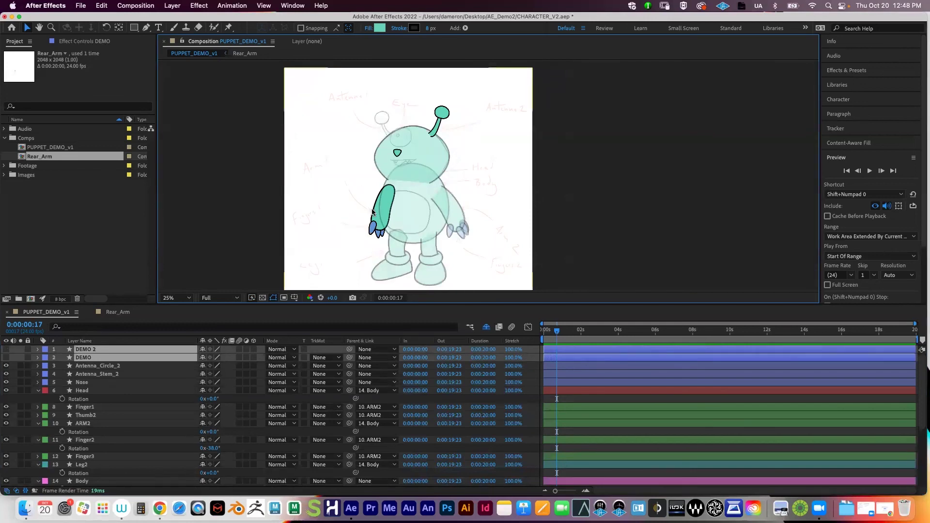
Look through the layer stack, select the Rear_Arm layer and examine its available commands, including Pre-compose
{"action": "scroll", "coordinate": [114, 417], "scroll_direction": "down", "scroll_amount": 3}
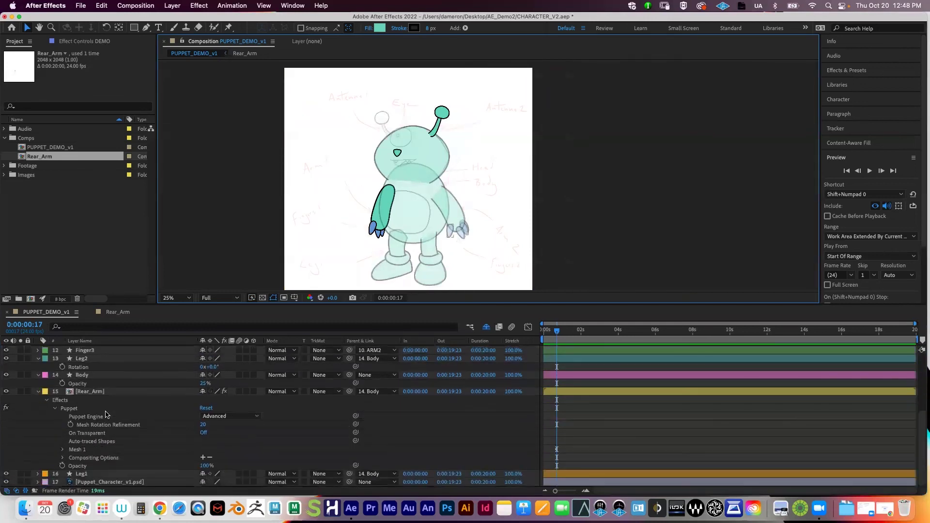
{"action": "scroll", "coordinate": [112, 416], "scroll_direction": "up", "scroll_amount": 3}
{"action": "scroll", "coordinate": [106, 414], "scroll_direction": "down", "scroll_amount": 5}
{"action": "scroll", "coordinate": [107, 414], "scroll_direction": "up", "scroll_amount": 5}
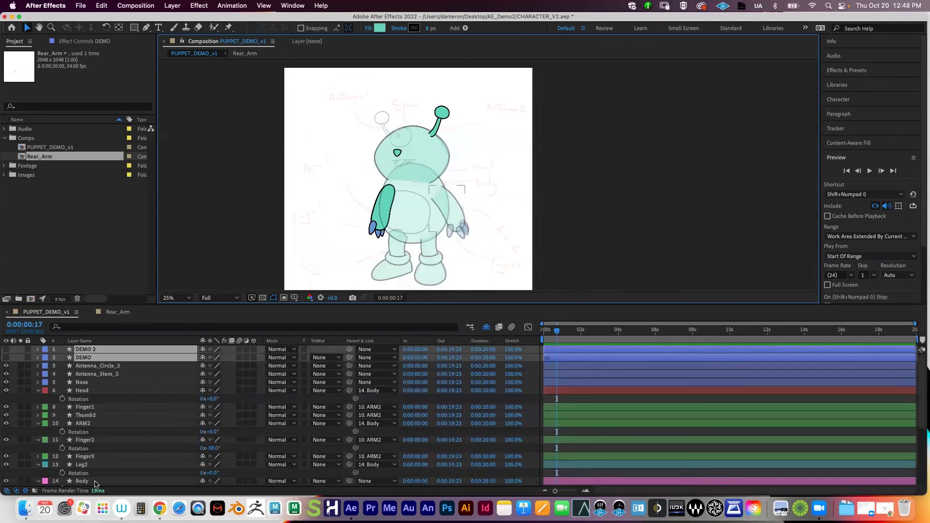
{"action": "scroll", "coordinate": [132, 435], "scroll_direction": "down", "scroll_amount": 5}
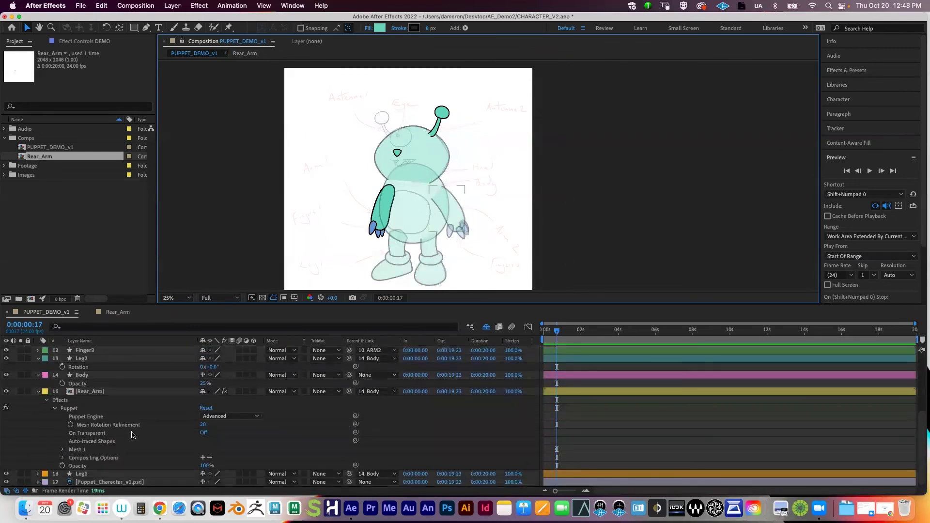
{"action": "left_click", "coordinate": [97, 392]}
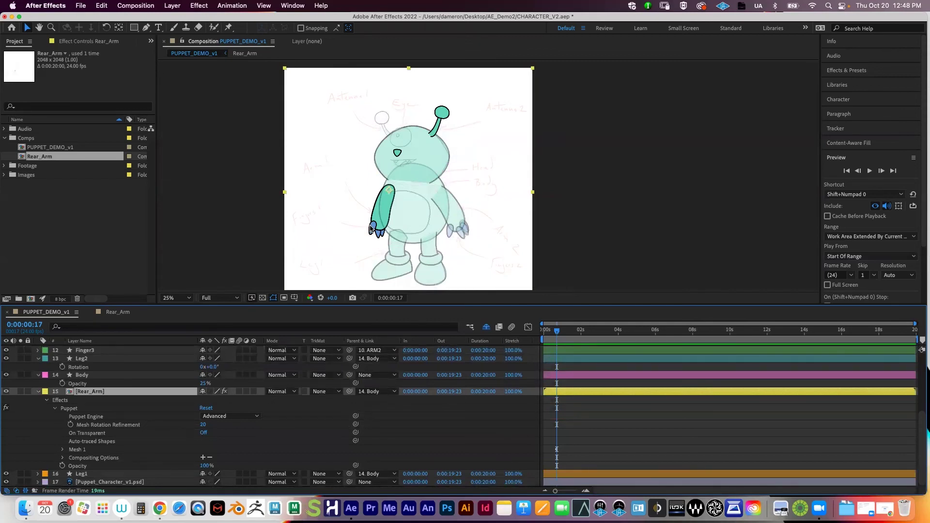
{"action": "right_click", "coordinate": [95, 395]}
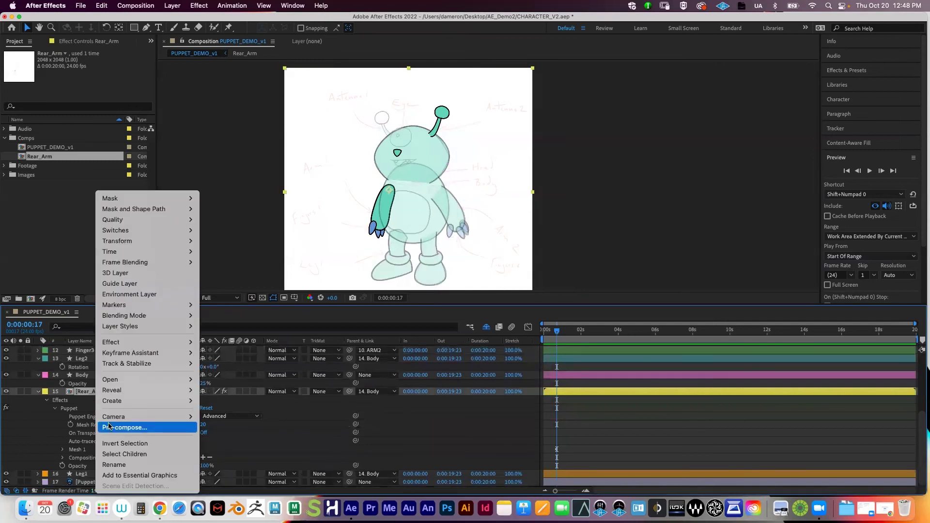
{"action": "left_click", "coordinate": [66, 209]}
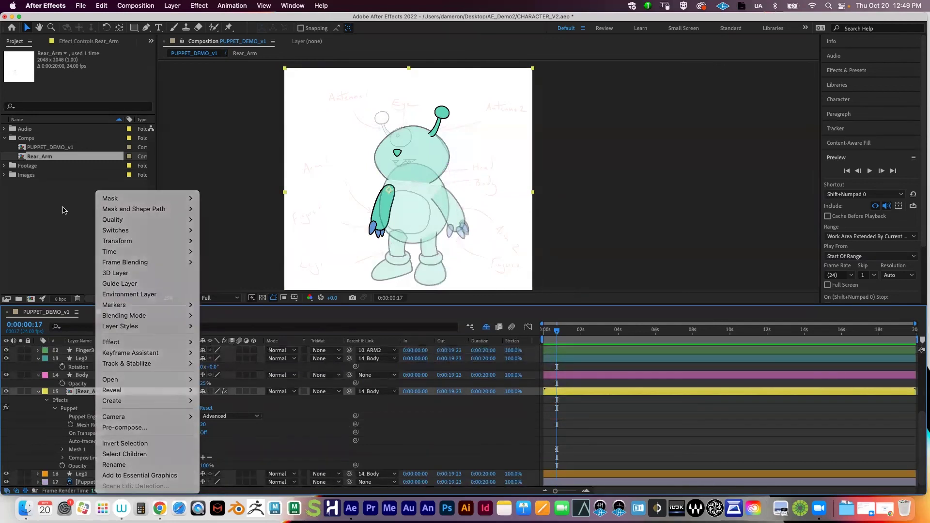
Open the Rear_Arm composition, examine its arm and finger layers with their parenting, and return to PUPPET_DEMO_v1
{"action": "double_click", "coordinate": [53, 160]}
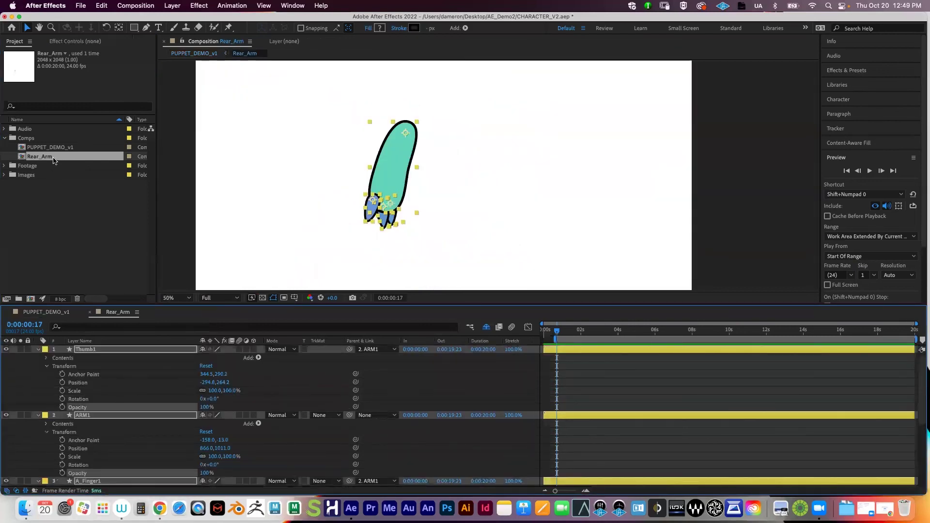
{"action": "scroll", "coordinate": [367, 432], "scroll_direction": "down", "scroll_amount": 5}
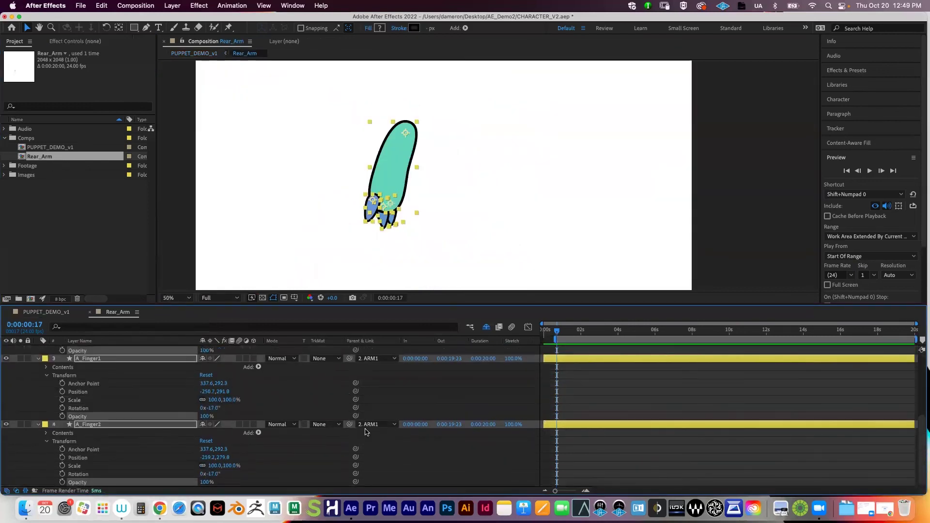
{"action": "scroll", "coordinate": [367, 432], "scroll_direction": "up", "scroll_amount": 5}
{"action": "scroll", "coordinate": [367, 433], "scroll_direction": "down", "scroll_amount": 2}
{"action": "scroll", "coordinate": [367, 432], "scroll_direction": "up", "scroll_amount": 2}
{"action": "left_click", "coordinate": [46, 312]}
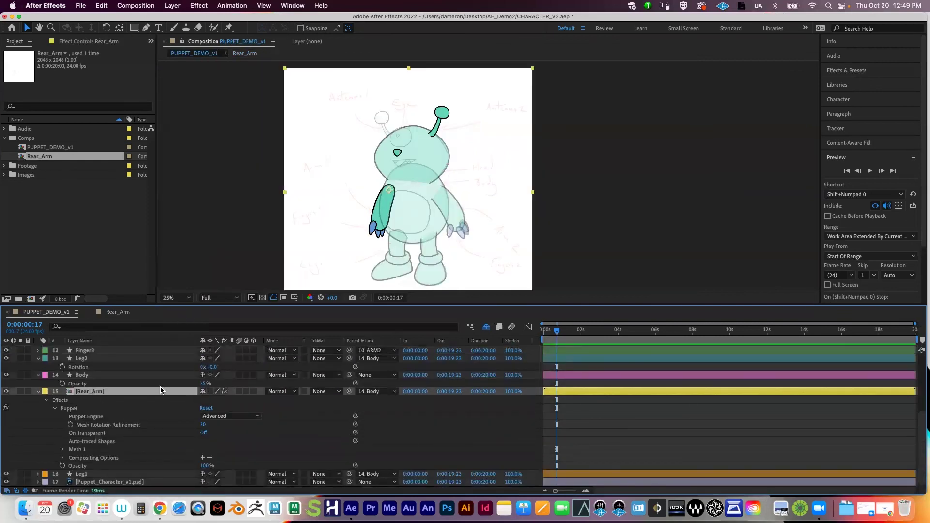
Expand the Rear_Arm layer's Puppet effect through Mesh 1 down to the Deform group
{"action": "left_click", "coordinate": [107, 375]}
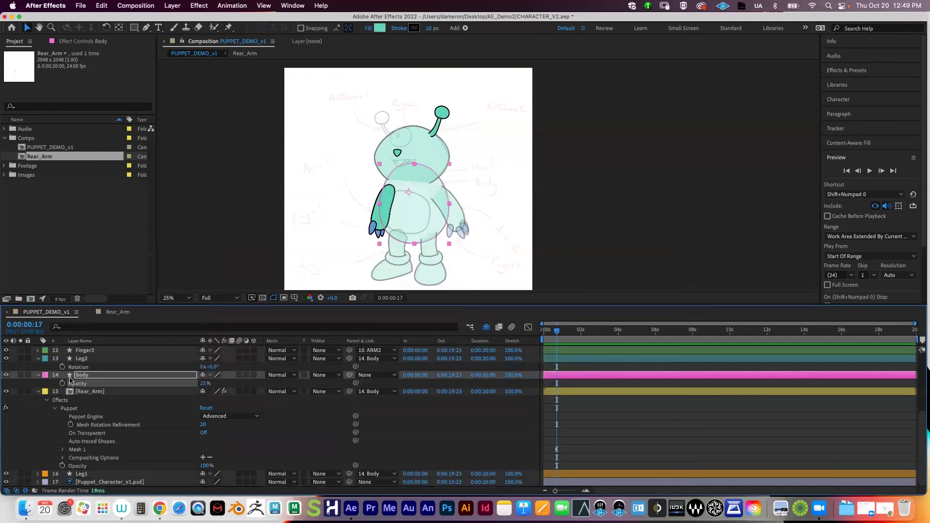
{"action": "left_click", "coordinate": [56, 408]}
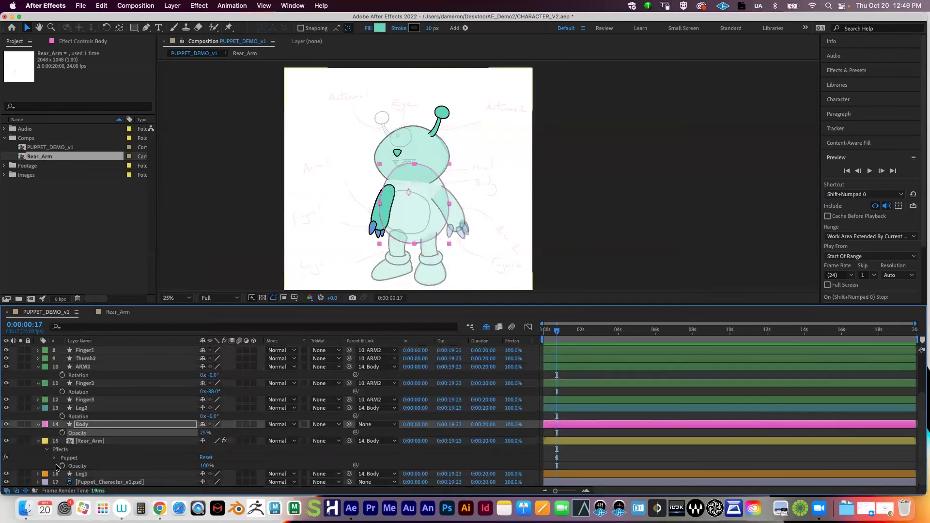
{"action": "left_click", "coordinate": [91, 442]}
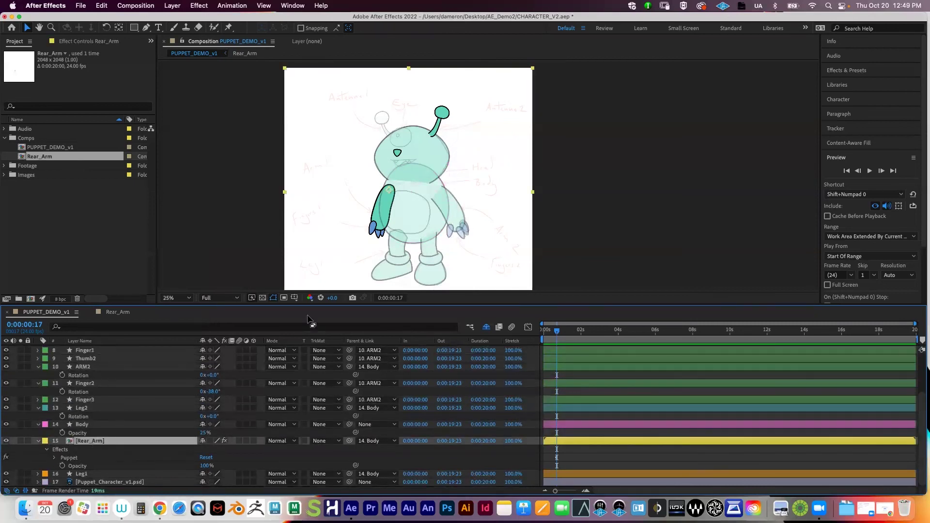
{"action": "left_click", "coordinate": [55, 458]}
{"action": "scroll", "coordinate": [63, 459], "scroll_direction": "down", "scroll_amount": 3}
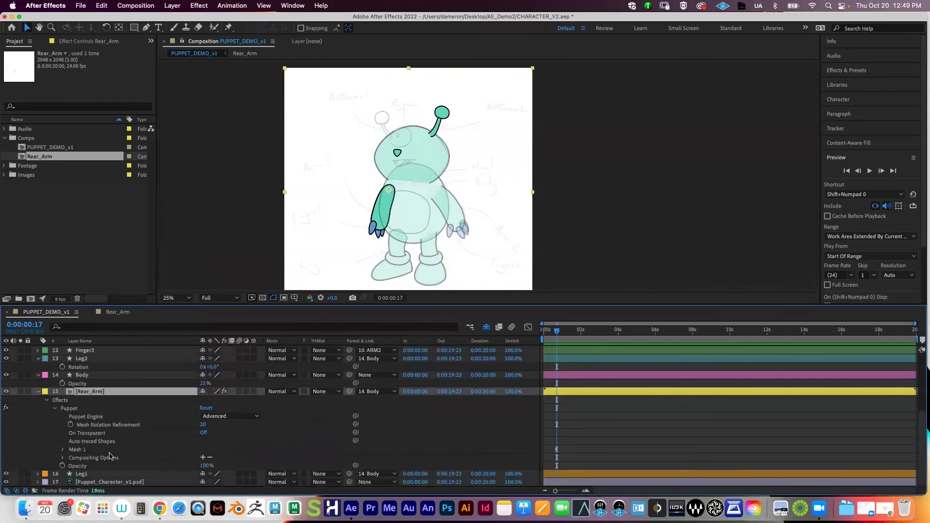
{"action": "left_click", "coordinate": [64, 449]}
{"action": "scroll", "coordinate": [92, 459], "scroll_direction": "down", "scroll_amount": 3}
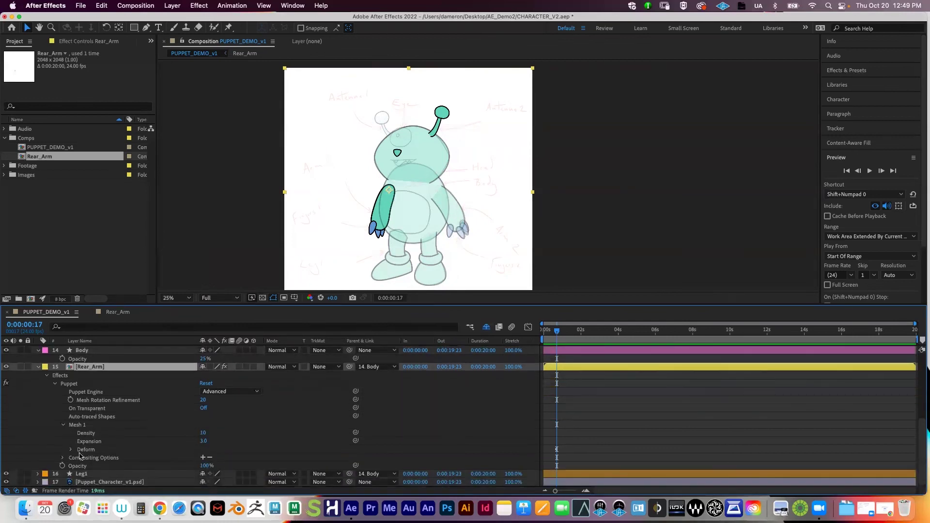
{"action": "left_click", "coordinate": [74, 450]}
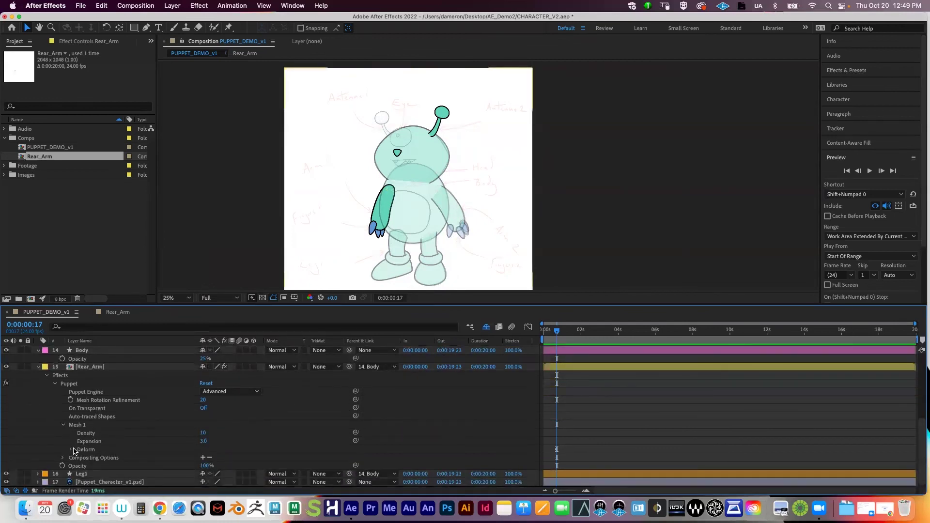
{"action": "left_click", "coordinate": [70, 450]}
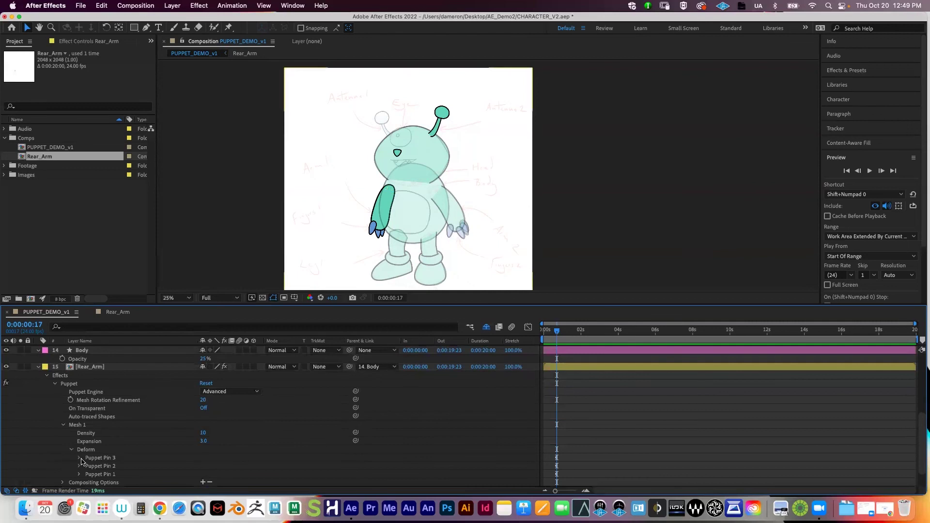
Expand Puppet Pin 3 and Puppet Pin 2 and select both to identify them on the rear arm
{"action": "left_click", "coordinate": [80, 459]}
{"action": "left_click", "coordinate": [99, 459]}
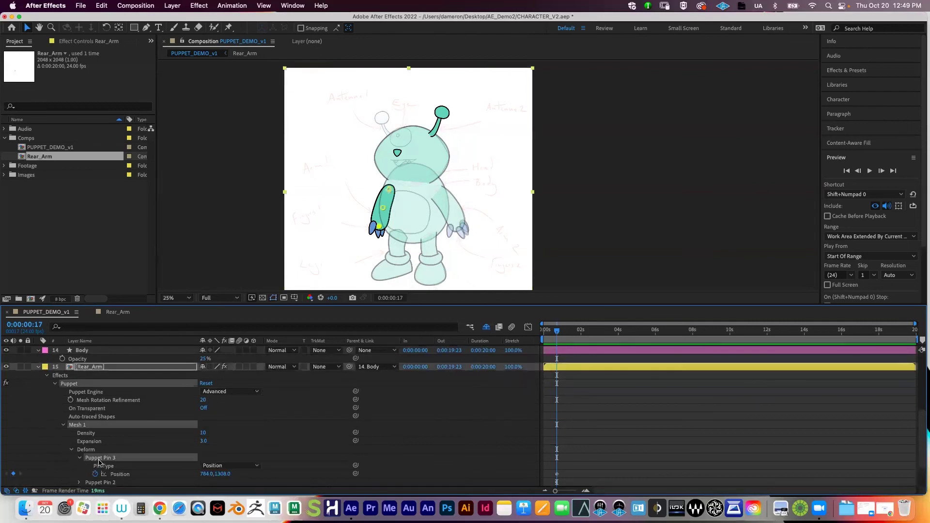
{"action": "scroll", "coordinate": [566, 441], "scroll_direction": "down", "scroll_amount": 3}
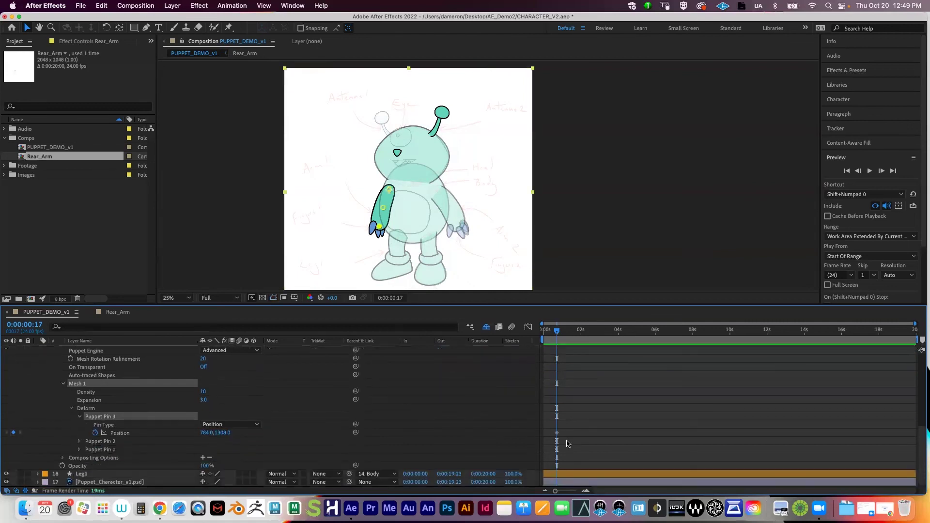
{"action": "left_click", "coordinate": [79, 442]}
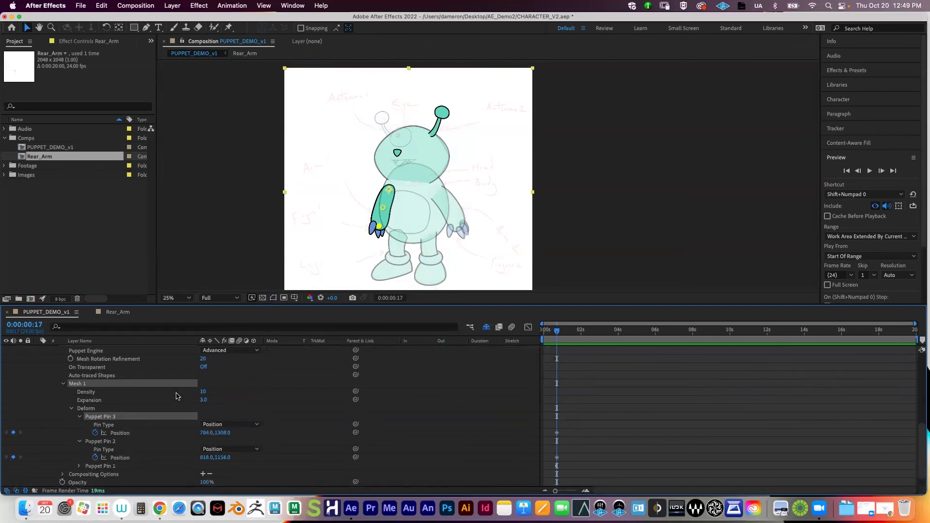
{"action": "left_click", "coordinate": [108, 442]}
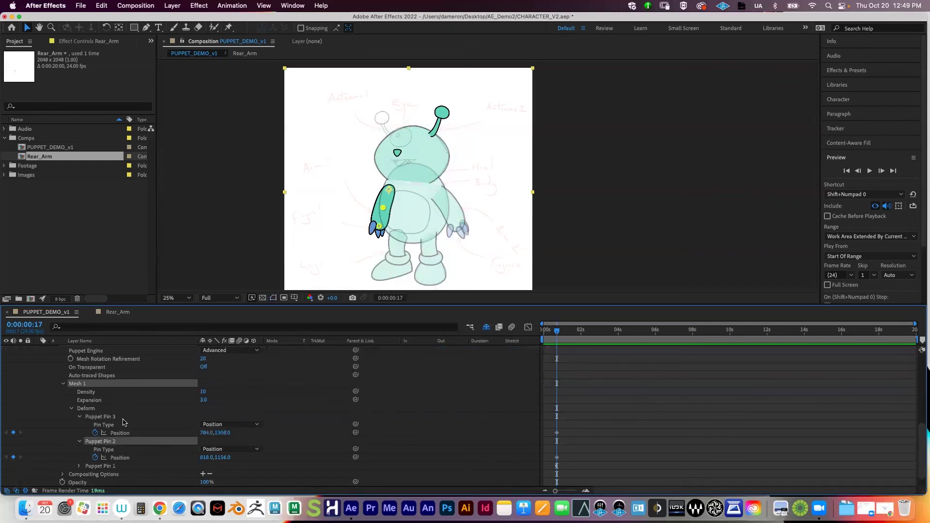
{"action": "left_click", "coordinate": [116, 417], "text": "shift"}
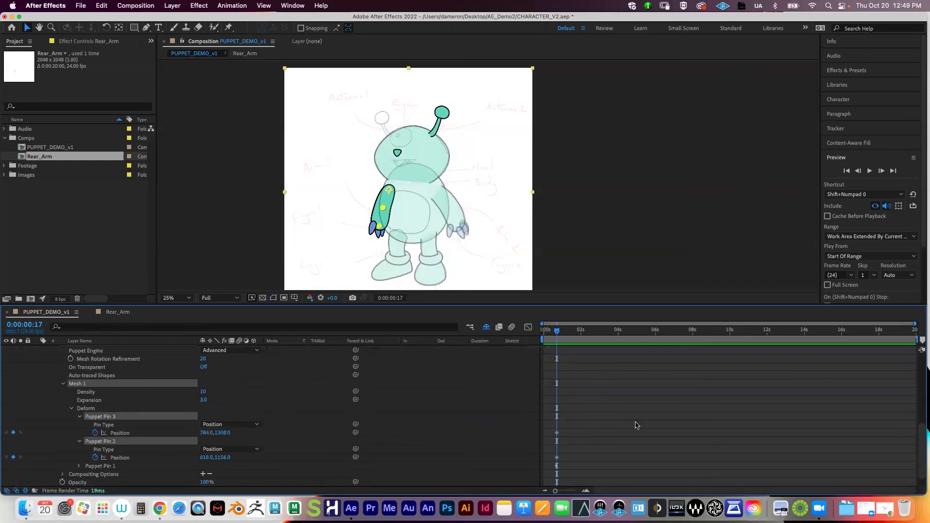
Select the Position keyframes of Puppet Pin 3 and Puppet Pin 2 at 0:00:00:17
{"action": "left_click", "coordinate": [87, 409]}
{"action": "left_click", "coordinate": [106, 418]}
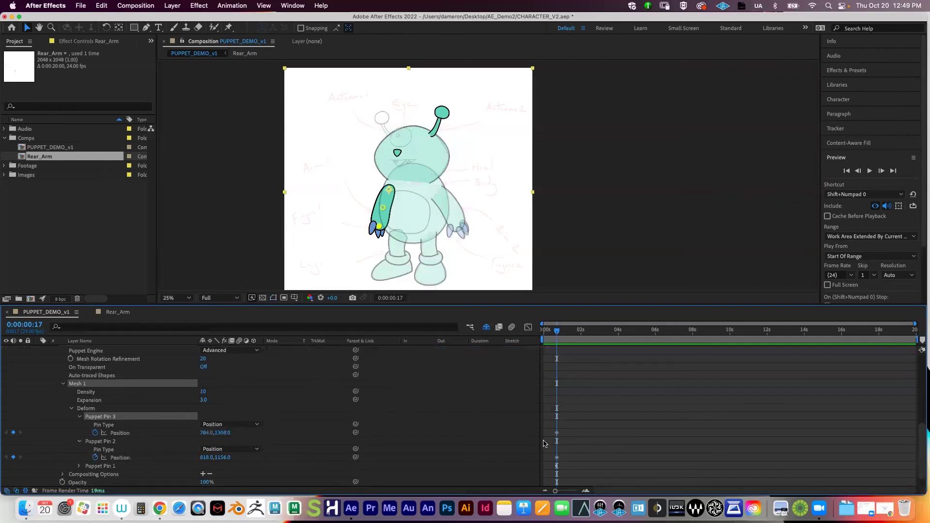
{"action": "left_click_drag", "start_coordinate": [573, 467], "coordinate": [548, 416]}
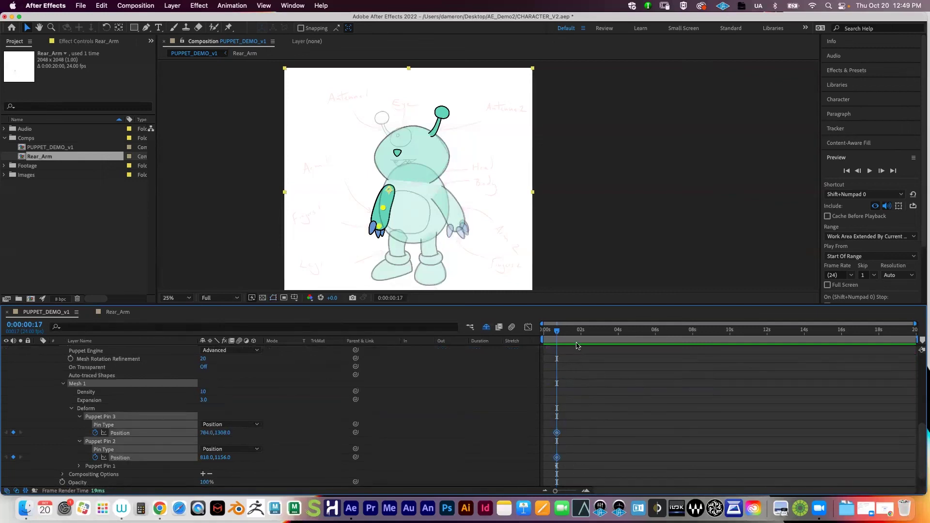
Try bending the rear arm at 0:00:03:02 by moving Puppet Pin 3 and Puppet Pin 2, and undo both moves
{"action": "left_click_drag", "start_coordinate": [579, 333], "coordinate": [601, 331]}
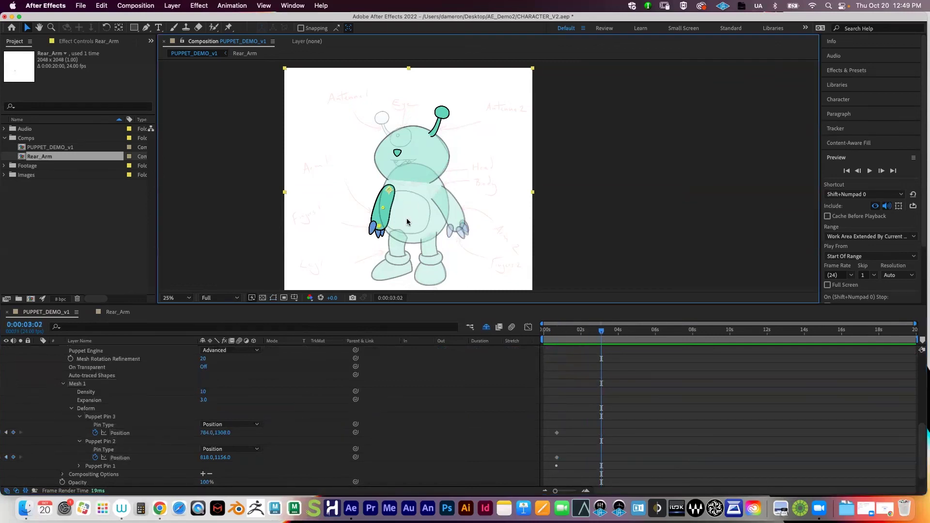
{"action": "mouse_move", "coordinate": [379, 227]}
{"action": "left_mouse_down"}
{"action": "mouse_move", "coordinate": [345, 190]}
{"action": "mouse_move", "coordinate": [360, 218]}
{"action": "mouse_move", "coordinate": [384, 215]}
{"action": "left_mouse_up"}
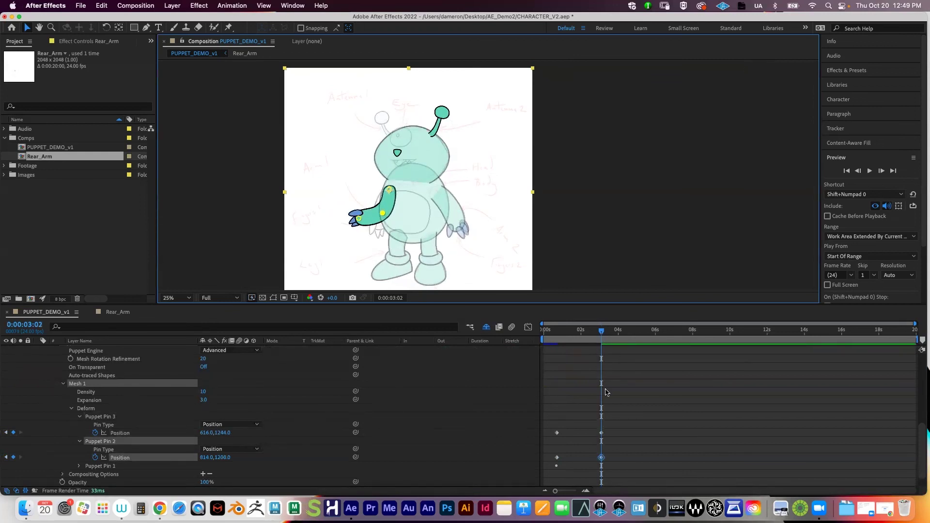
{"action": "left_click_drag", "start_coordinate": [602, 334], "coordinate": [584, 349]}
{"action": "key", "text": "super+z"}
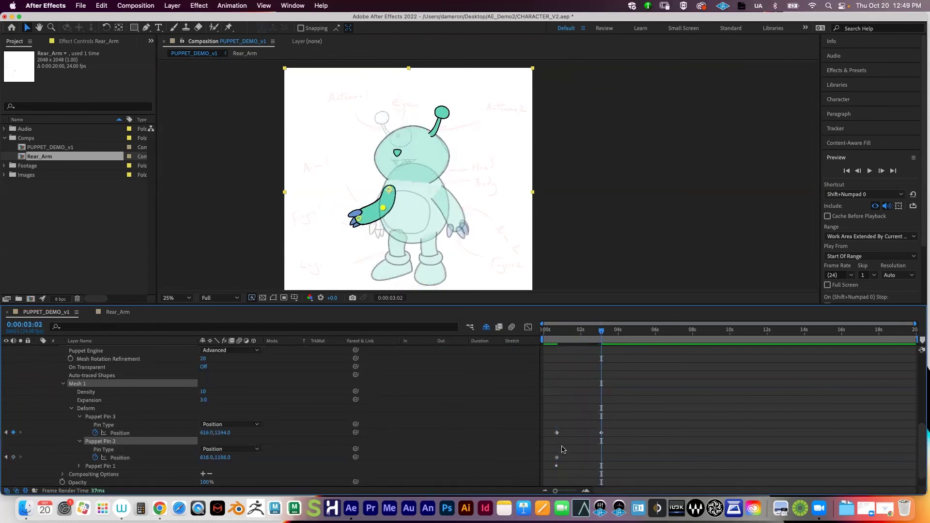
{"action": "key", "text": "super+z"}
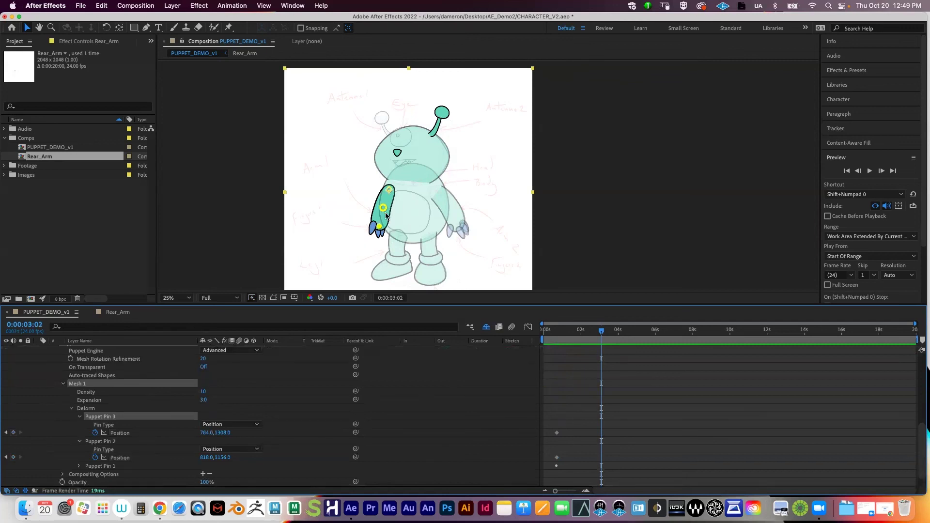
Return the current time to 0:00:00:17, where the rear arm's pins have their first keyframes
{"action": "scroll", "coordinate": [386, 214], "scroll_direction": "up", "scroll_amount": 3}
{"action": "scroll", "coordinate": [385, 214], "scroll_direction": "down", "scroll_amount": 1}
{"action": "key", "text": "space"}
{"action": "left_click_drag", "start_coordinate": [294, 225], "coordinate": [328, 193]}
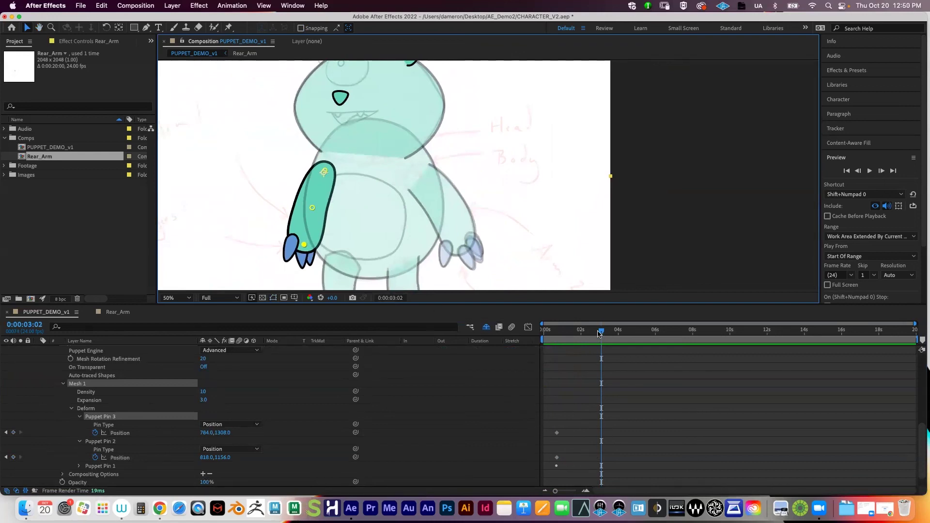
{"action": "left_click_drag", "start_coordinate": [599, 333], "coordinate": [557, 332]}
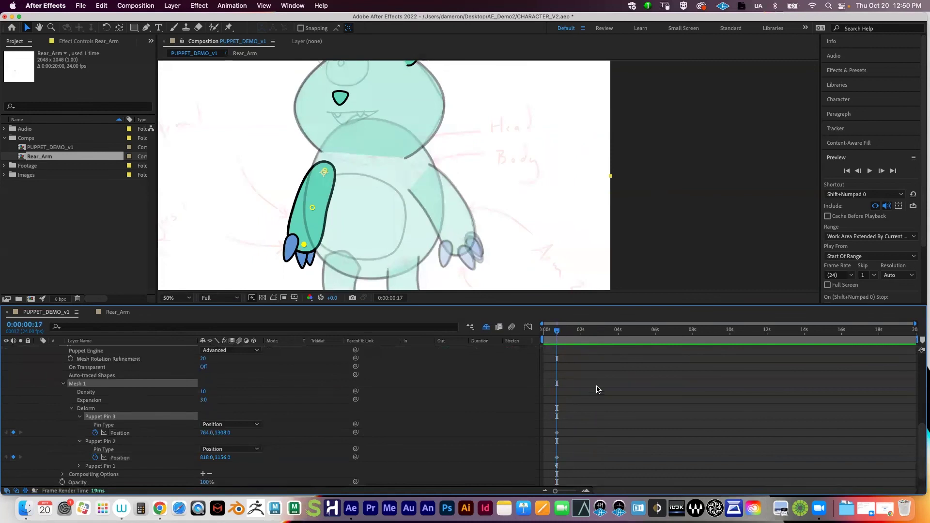
{"action": "key", "text": "comma"}
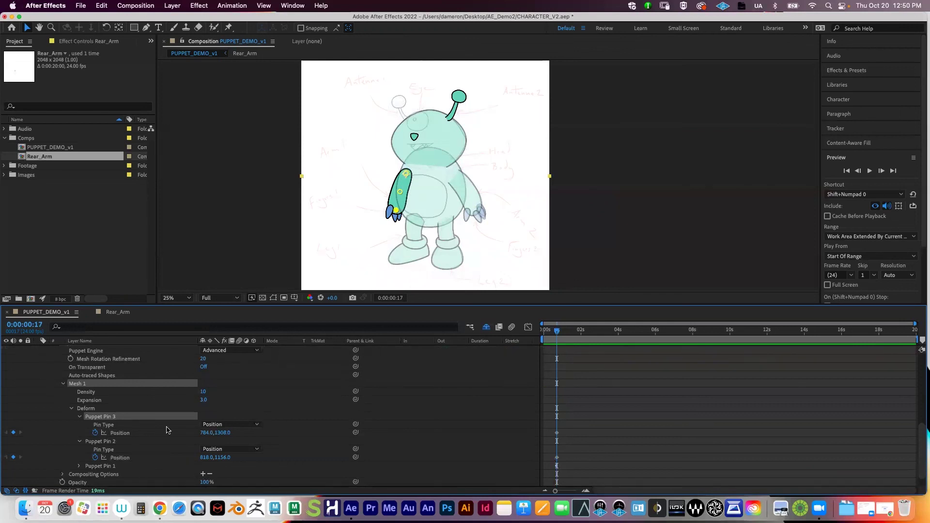
Expand the Head layer's transform properties and set a Rotation keyframe at 0:00:00:17
{"action": "scroll", "coordinate": [181, 415], "scroll_direction": "up", "scroll_amount": 15}
{"action": "scroll", "coordinate": [182, 415], "scroll_direction": "down", "scroll_amount": 1}
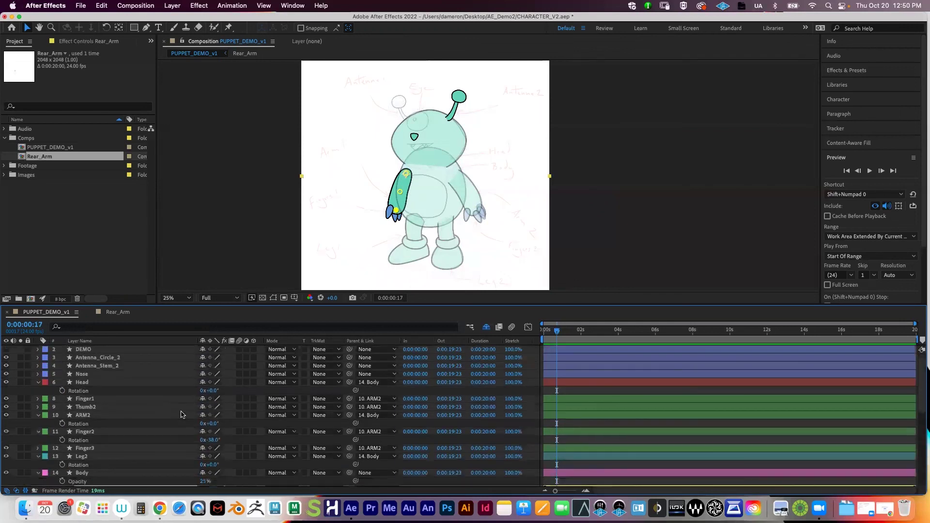
{"action": "left_click", "coordinate": [91, 383]}
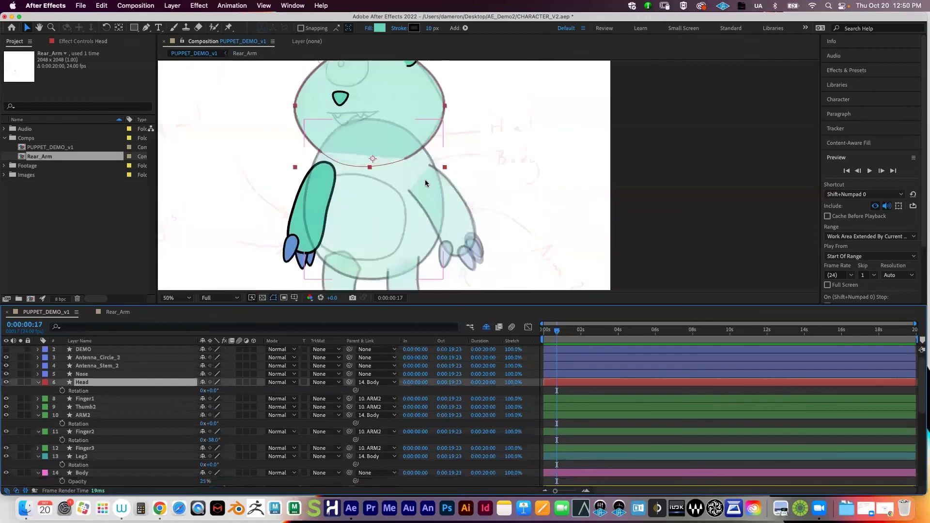
{"action": "key", "text": "period"}
{"action": "scroll", "coordinate": [570, 421], "scroll_direction": "down", "scroll_amount": 15}
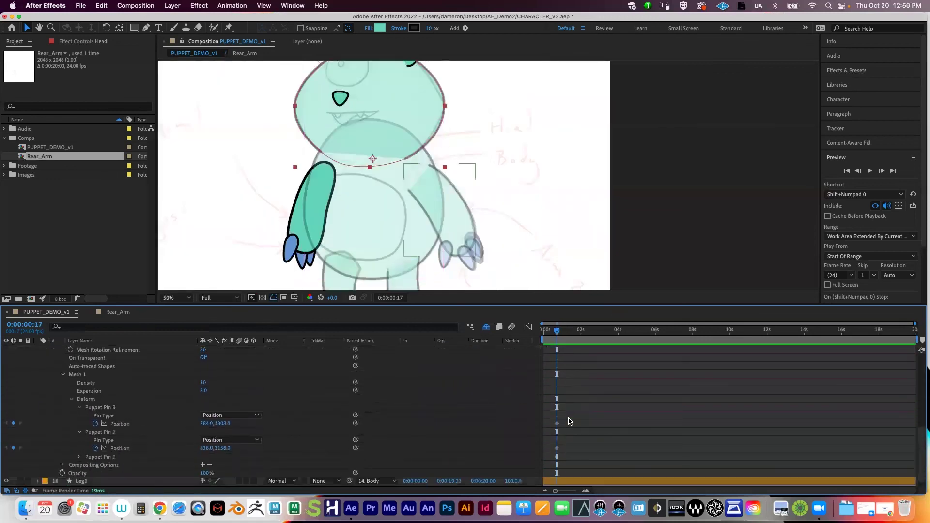
{"action": "scroll", "coordinate": [562, 414], "scroll_direction": "up", "scroll_amount": 15}
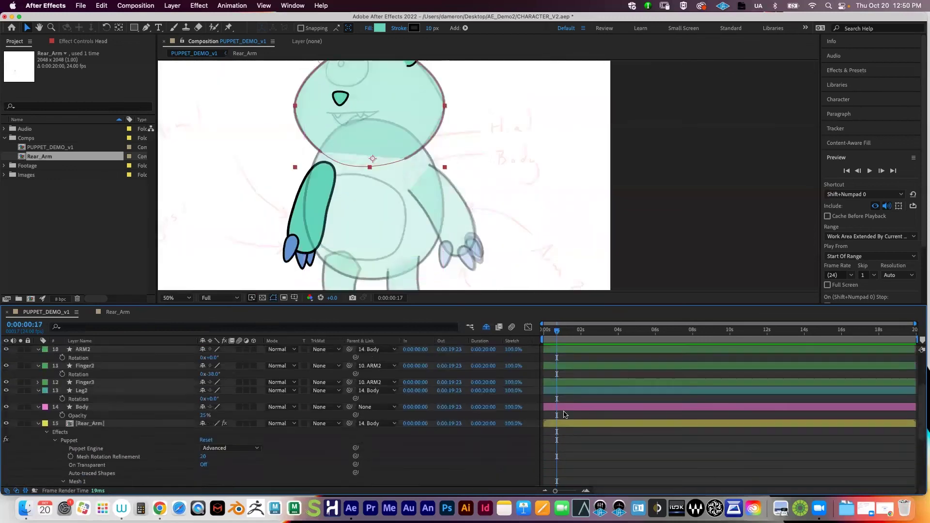
{"action": "scroll", "coordinate": [564, 415], "scroll_direction": "down", "scroll_amount": 1}
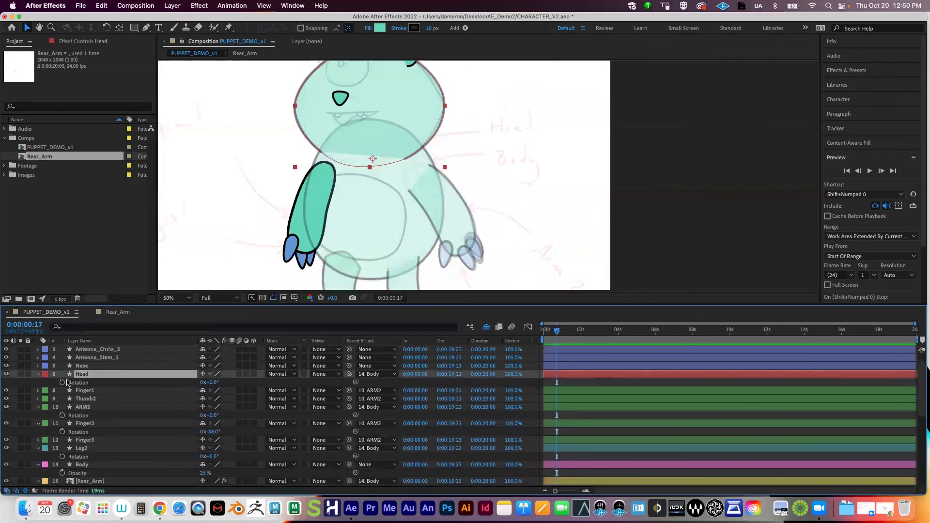
{"action": "left_click", "coordinate": [39, 375]}
{"action": "left_click", "coordinate": [38, 375]}
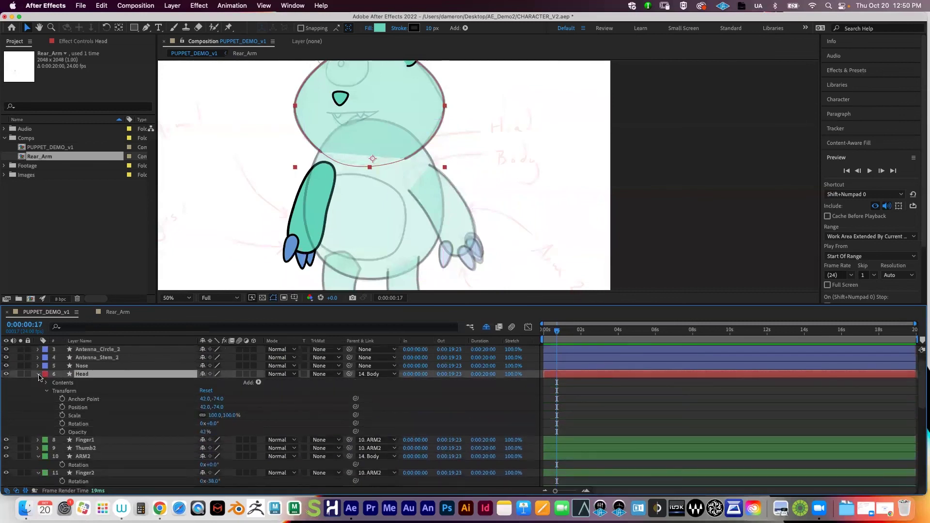
{"action": "left_click", "coordinate": [62, 424]}
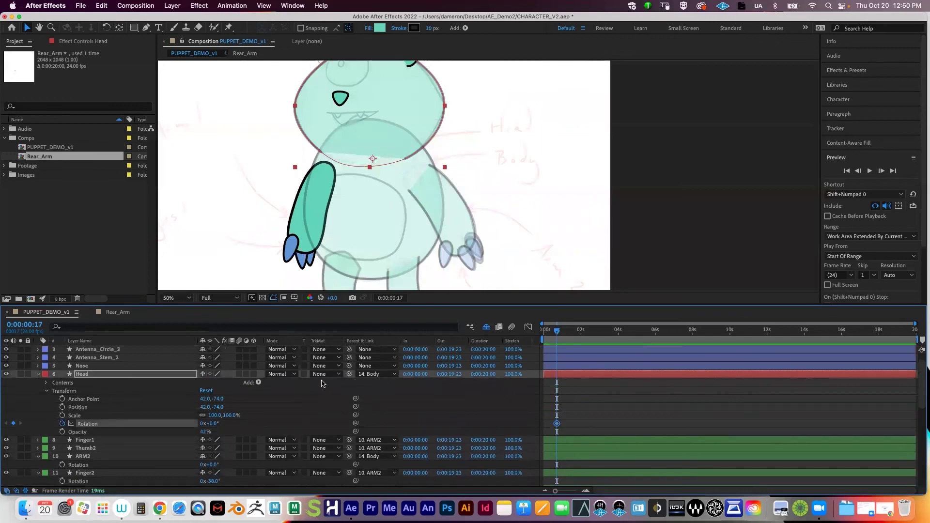
{"action": "key", "text": "comma"}
{"action": "key", "text": "comma"}
{"action": "key", "text": "comma"}
{"action": "key", "text": "comma"}
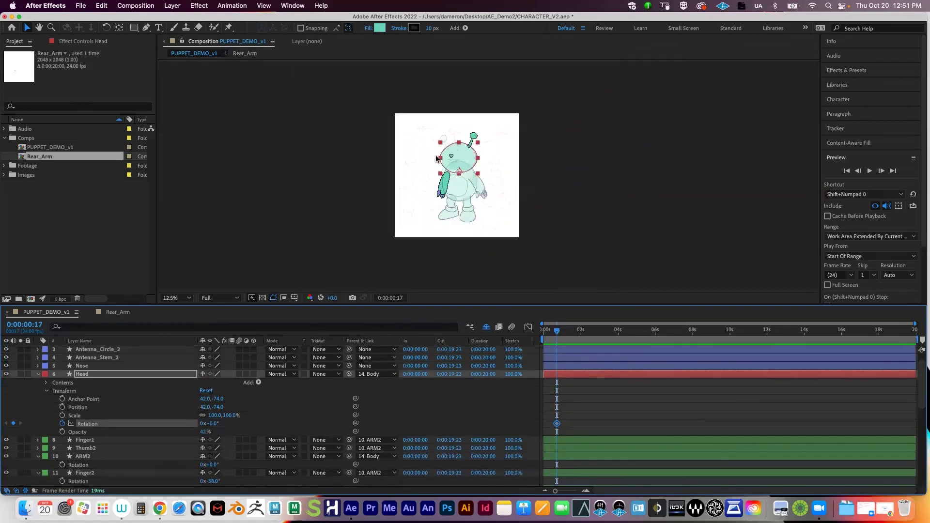
{"action": "key", "text": "period"}
{"action": "key", "text": "period"}
{"action": "key", "text": "period"}
{"action": "key", "text": "period"}
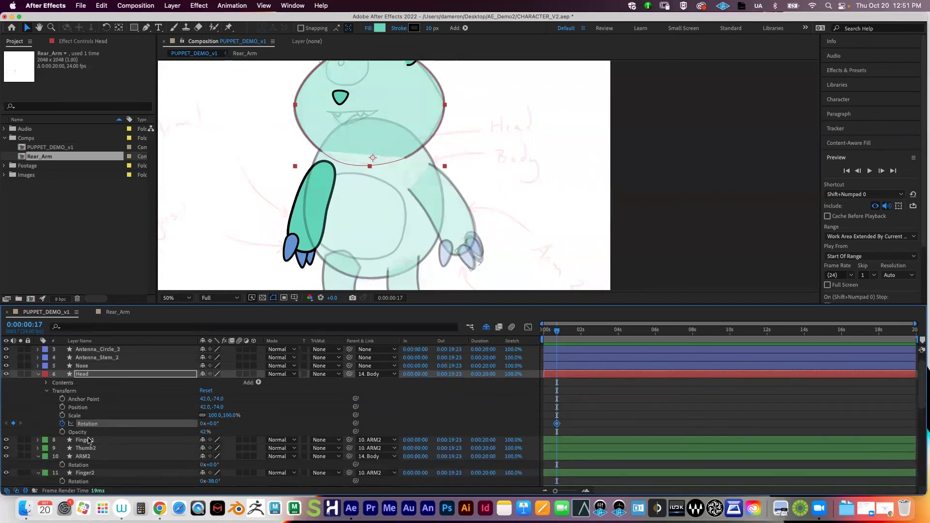
Set a Rotation keyframe on the ARM2 layer at 0:00:00:17
{"action": "scroll", "coordinate": [88, 443], "scroll_direction": "down", "scroll_amount": 5}
{"action": "scroll", "coordinate": [89, 444], "scroll_direction": "up", "scroll_amount": 5}
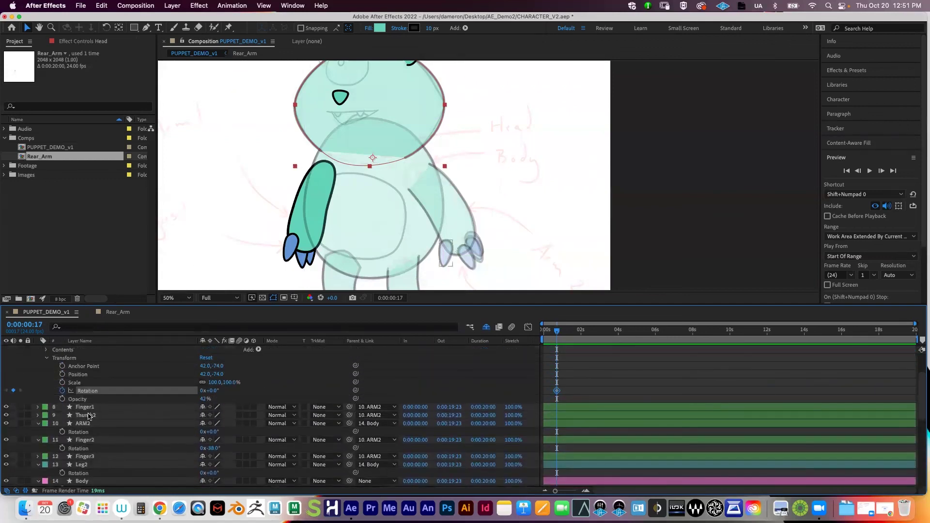
{"action": "left_click", "coordinate": [87, 424]}
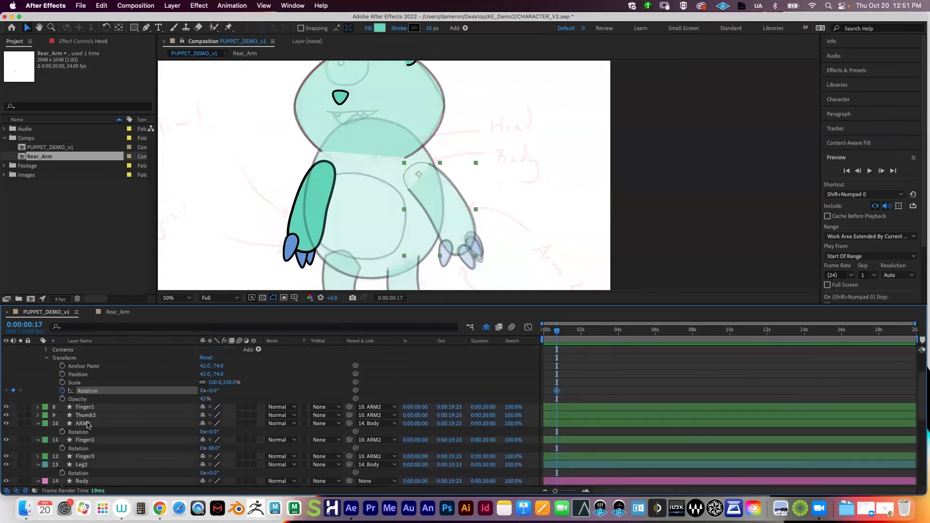
{"action": "left_click", "coordinate": [62, 431]}
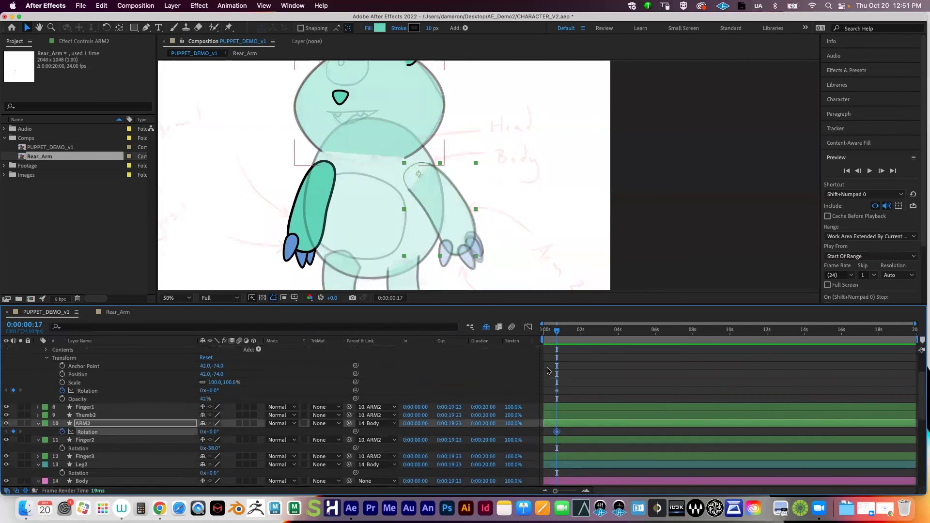
Maximize the timeline and collapse the expanded properties of all layers from Head through Rear_Arm
{"action": "key", "text": "grave"}
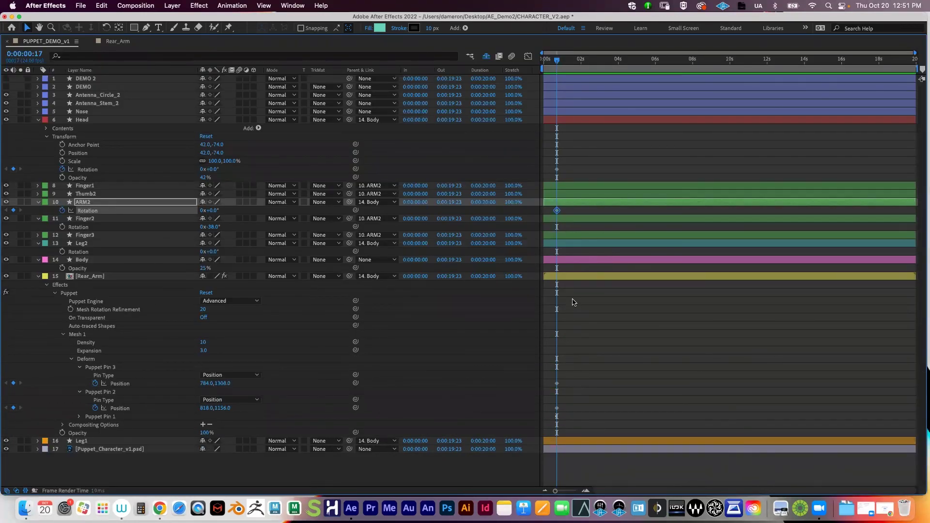
{"action": "left_click", "coordinate": [103, 121]}
{"action": "left_click", "coordinate": [87, 203]}
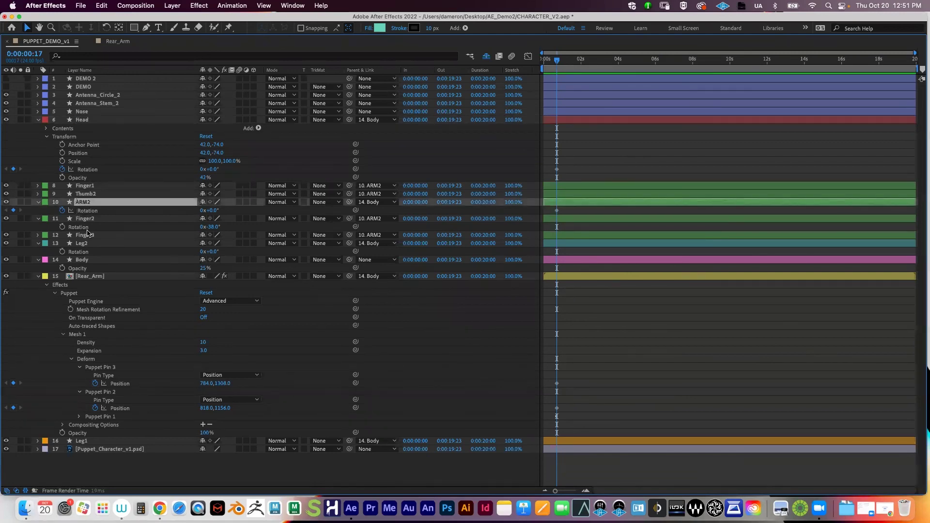
{"action": "left_click", "coordinate": [93, 277]}
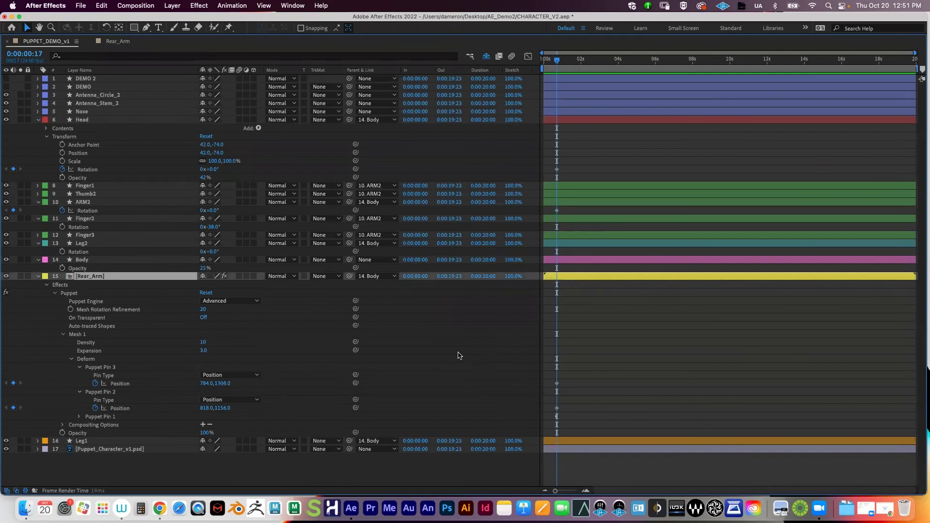
{"action": "left_click", "coordinate": [606, 121]}
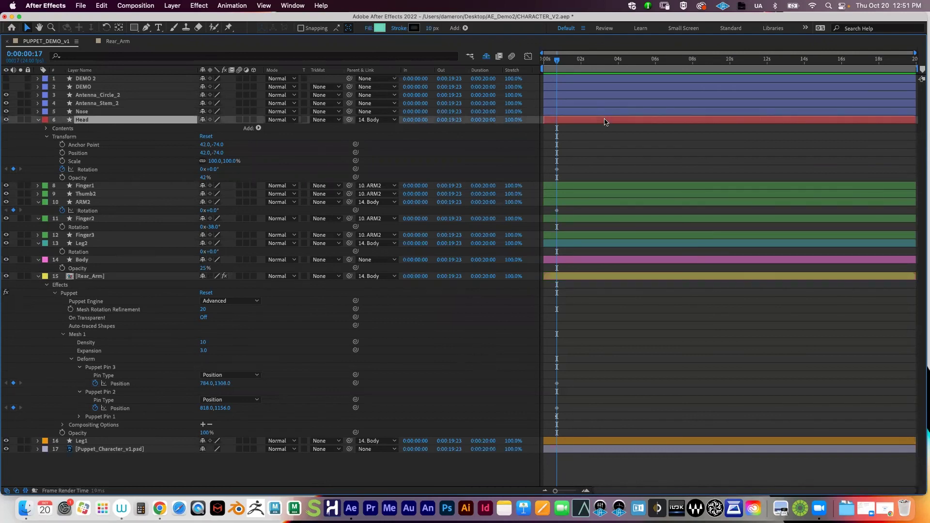
{"action": "left_click", "coordinate": [597, 276], "text": "shift"}
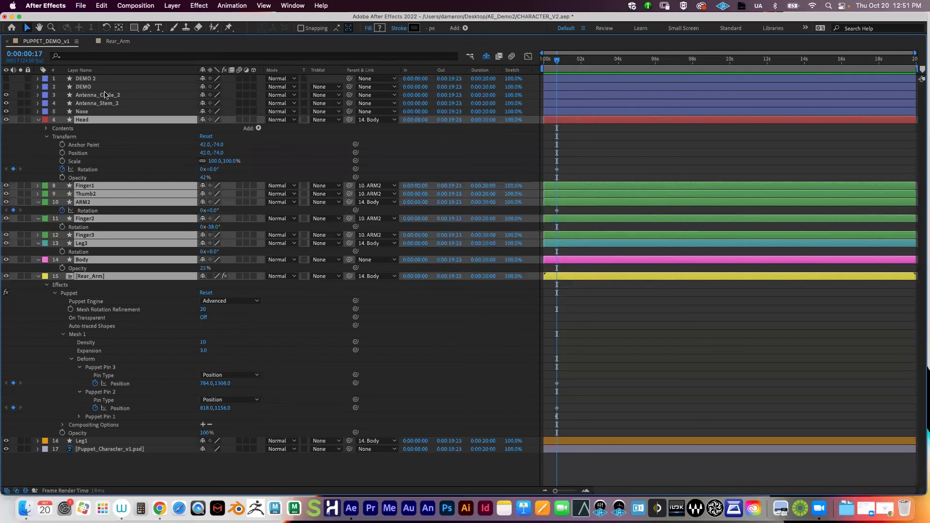
{"action": "left_click", "coordinate": [39, 121]}
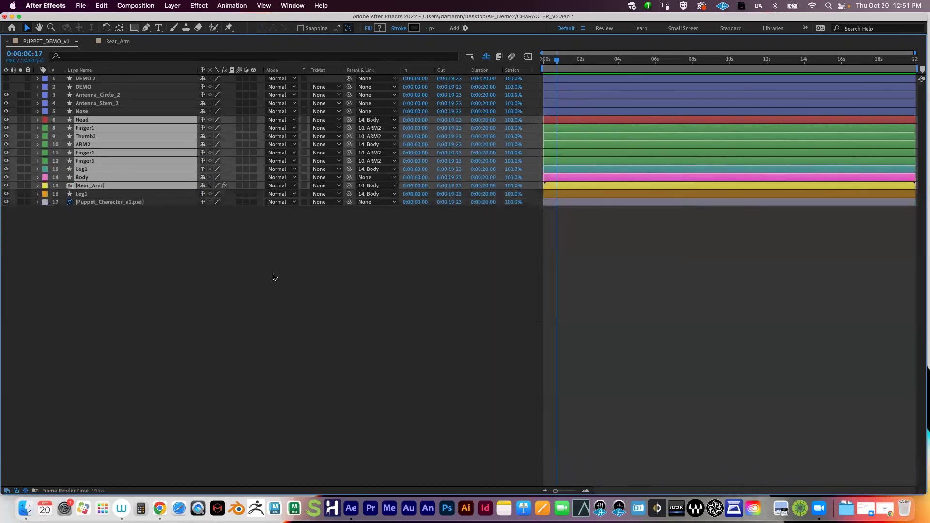
{"action": "left_click", "coordinate": [274, 277]}
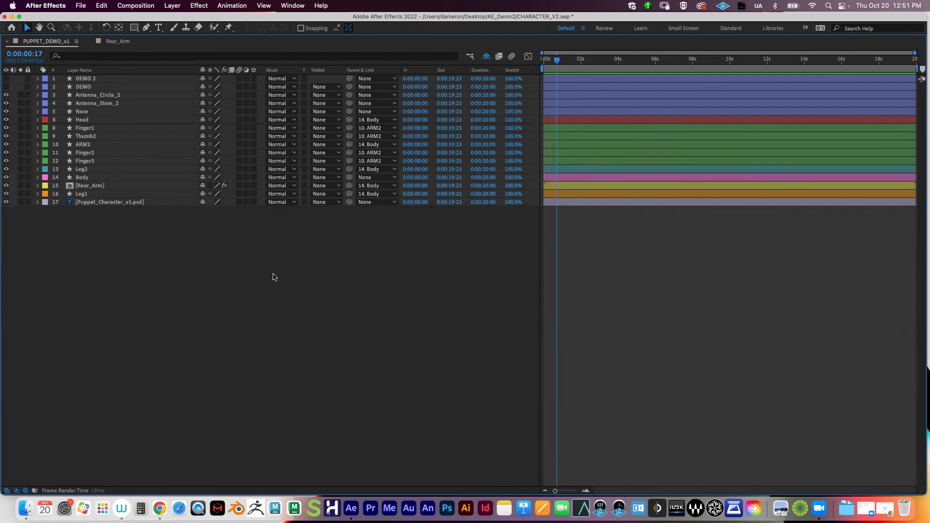
Reveal only the keyframed properties of all layers from Antenna_Circle_2 through Leg1, and clear the layer selection
{"action": "left_click", "coordinate": [92, 195]}
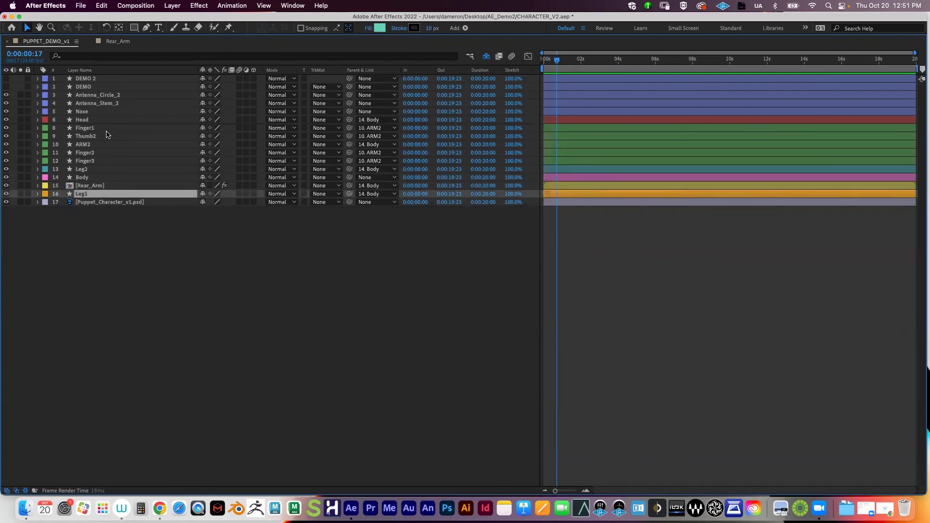
{"action": "left_click", "coordinate": [96, 96], "text": "shift"}
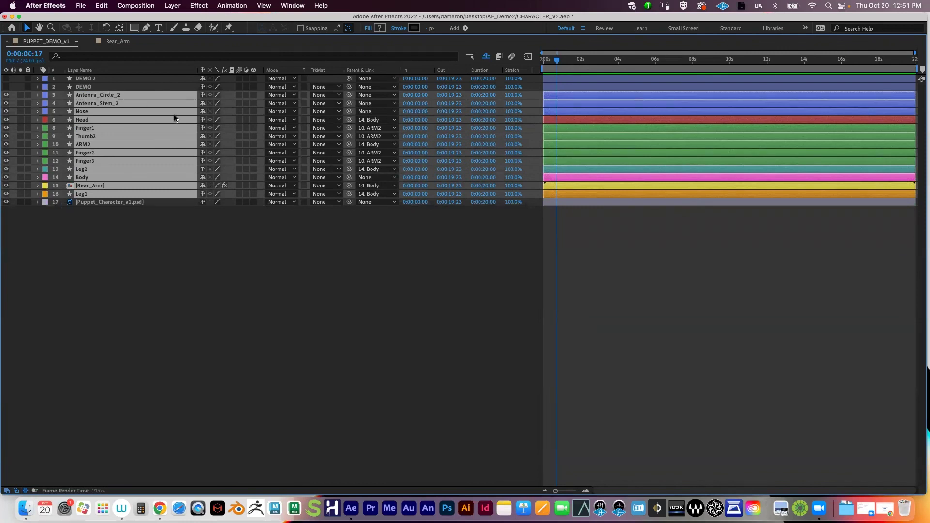
{"action": "key", "text": "u"}
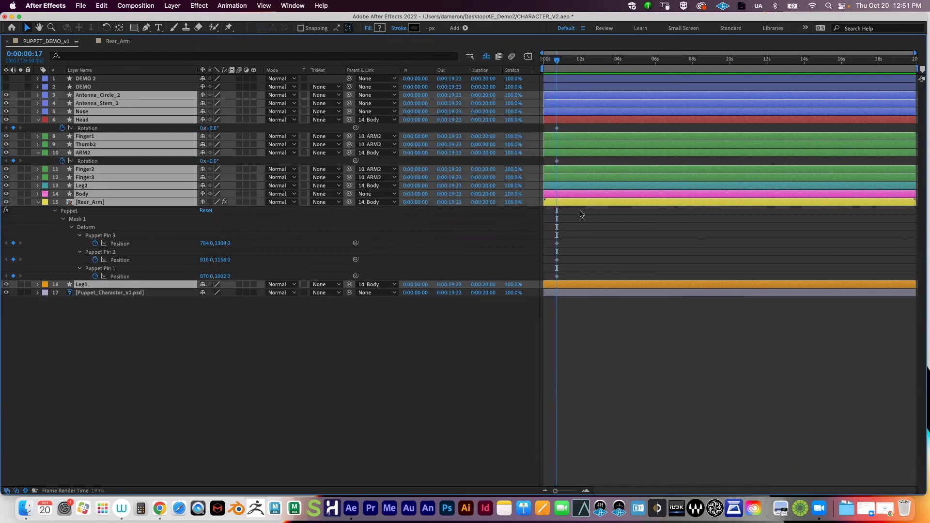
{"action": "left_click", "coordinate": [583, 252]}
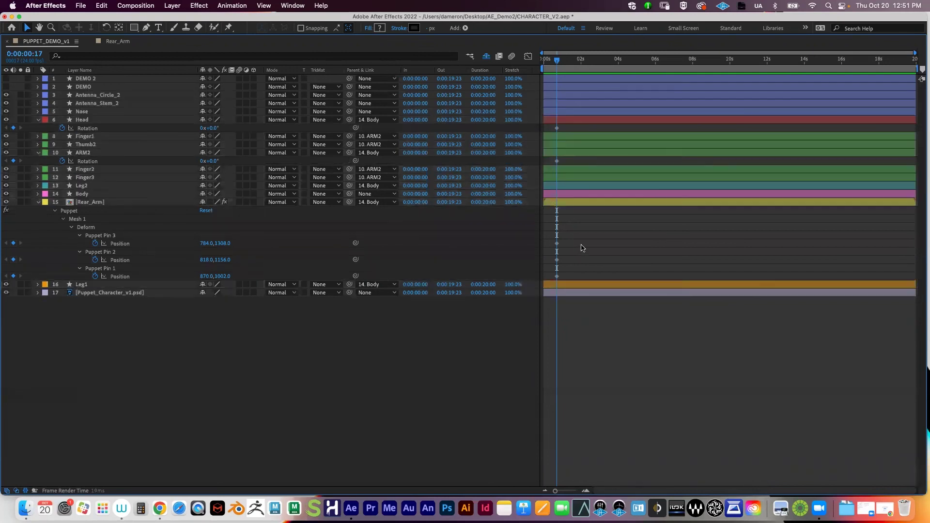
Select the range of layers from Rear_Arm up to Head and restore the timeline to its normal size
{"action": "left_click", "coordinate": [589, 204]}
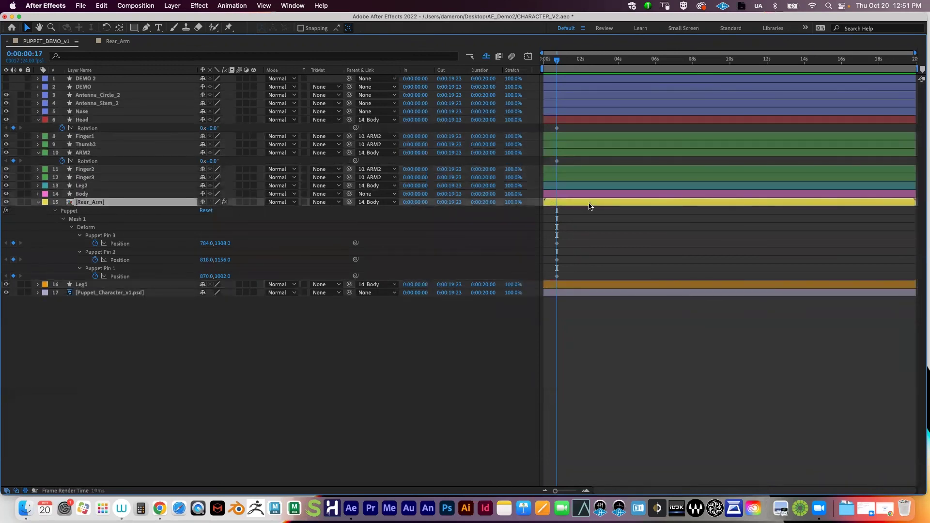
{"action": "left_click", "coordinate": [566, 120]}
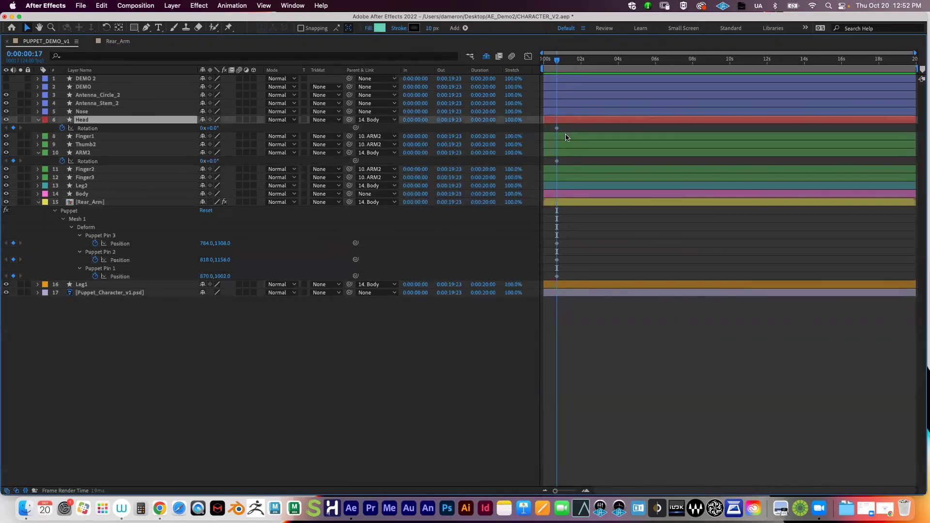
{"action": "left_click", "coordinate": [567, 153]}
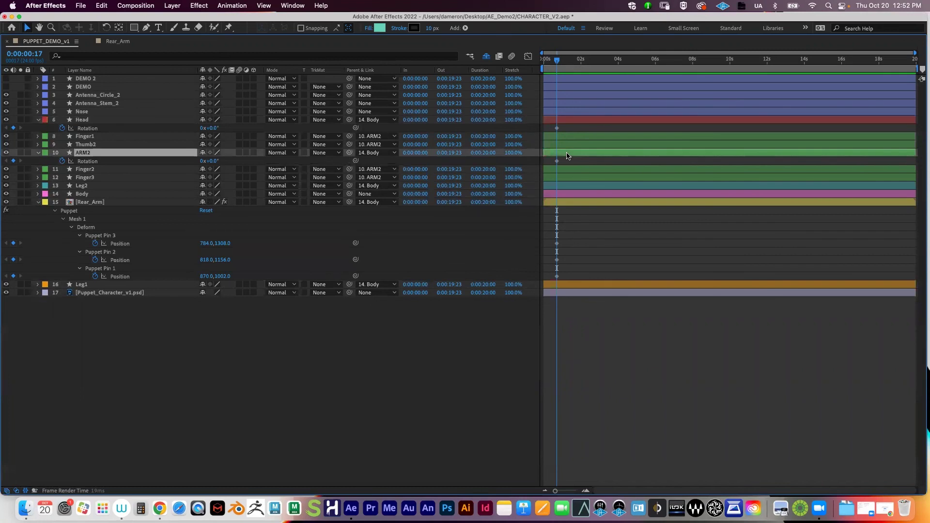
{"action": "left_click", "coordinate": [568, 205]}
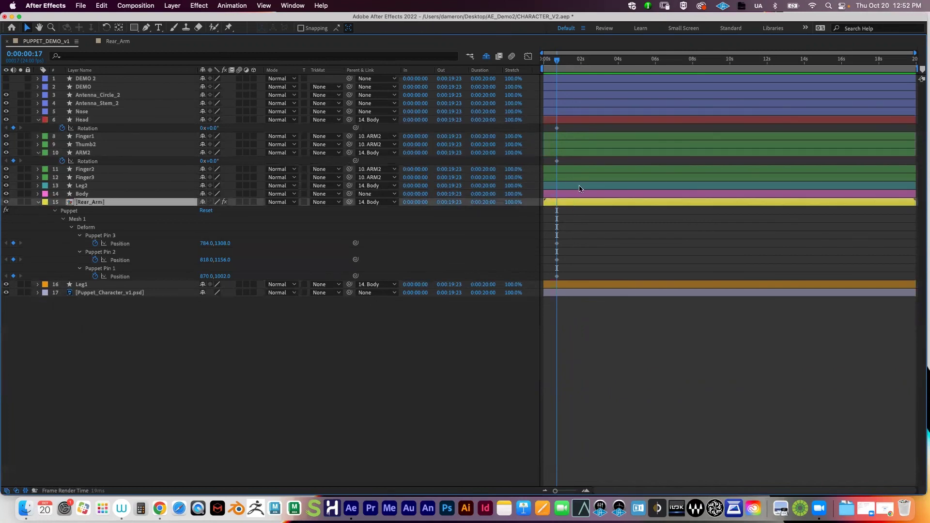
{"action": "left_click", "coordinate": [592, 122], "text": "shift"}
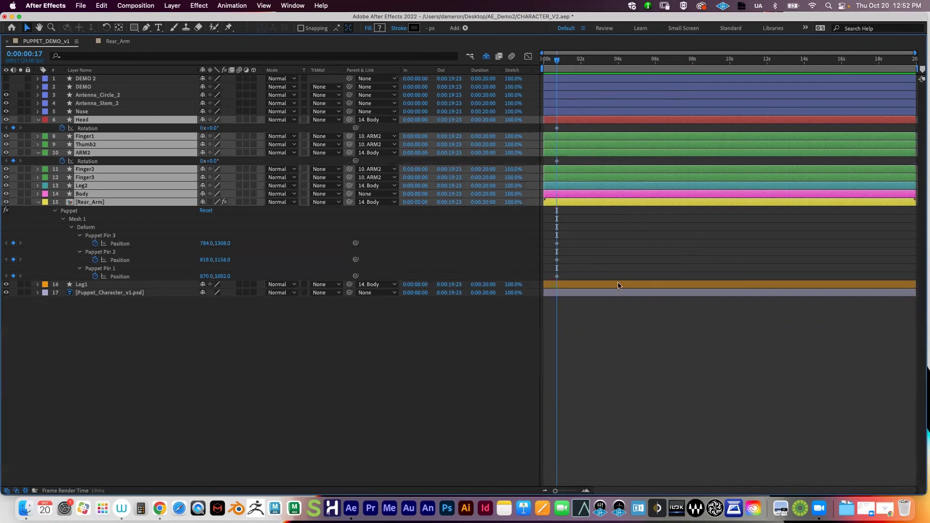
{"action": "key", "text": "grave"}
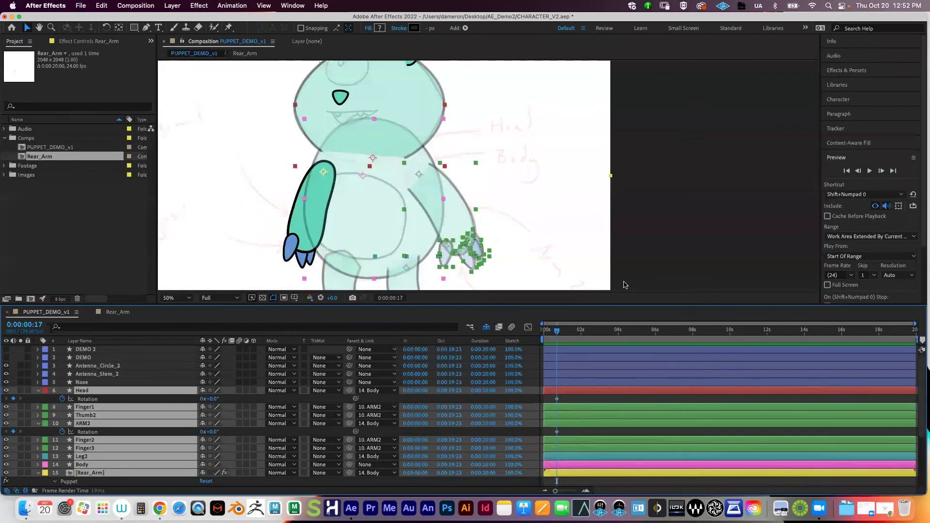